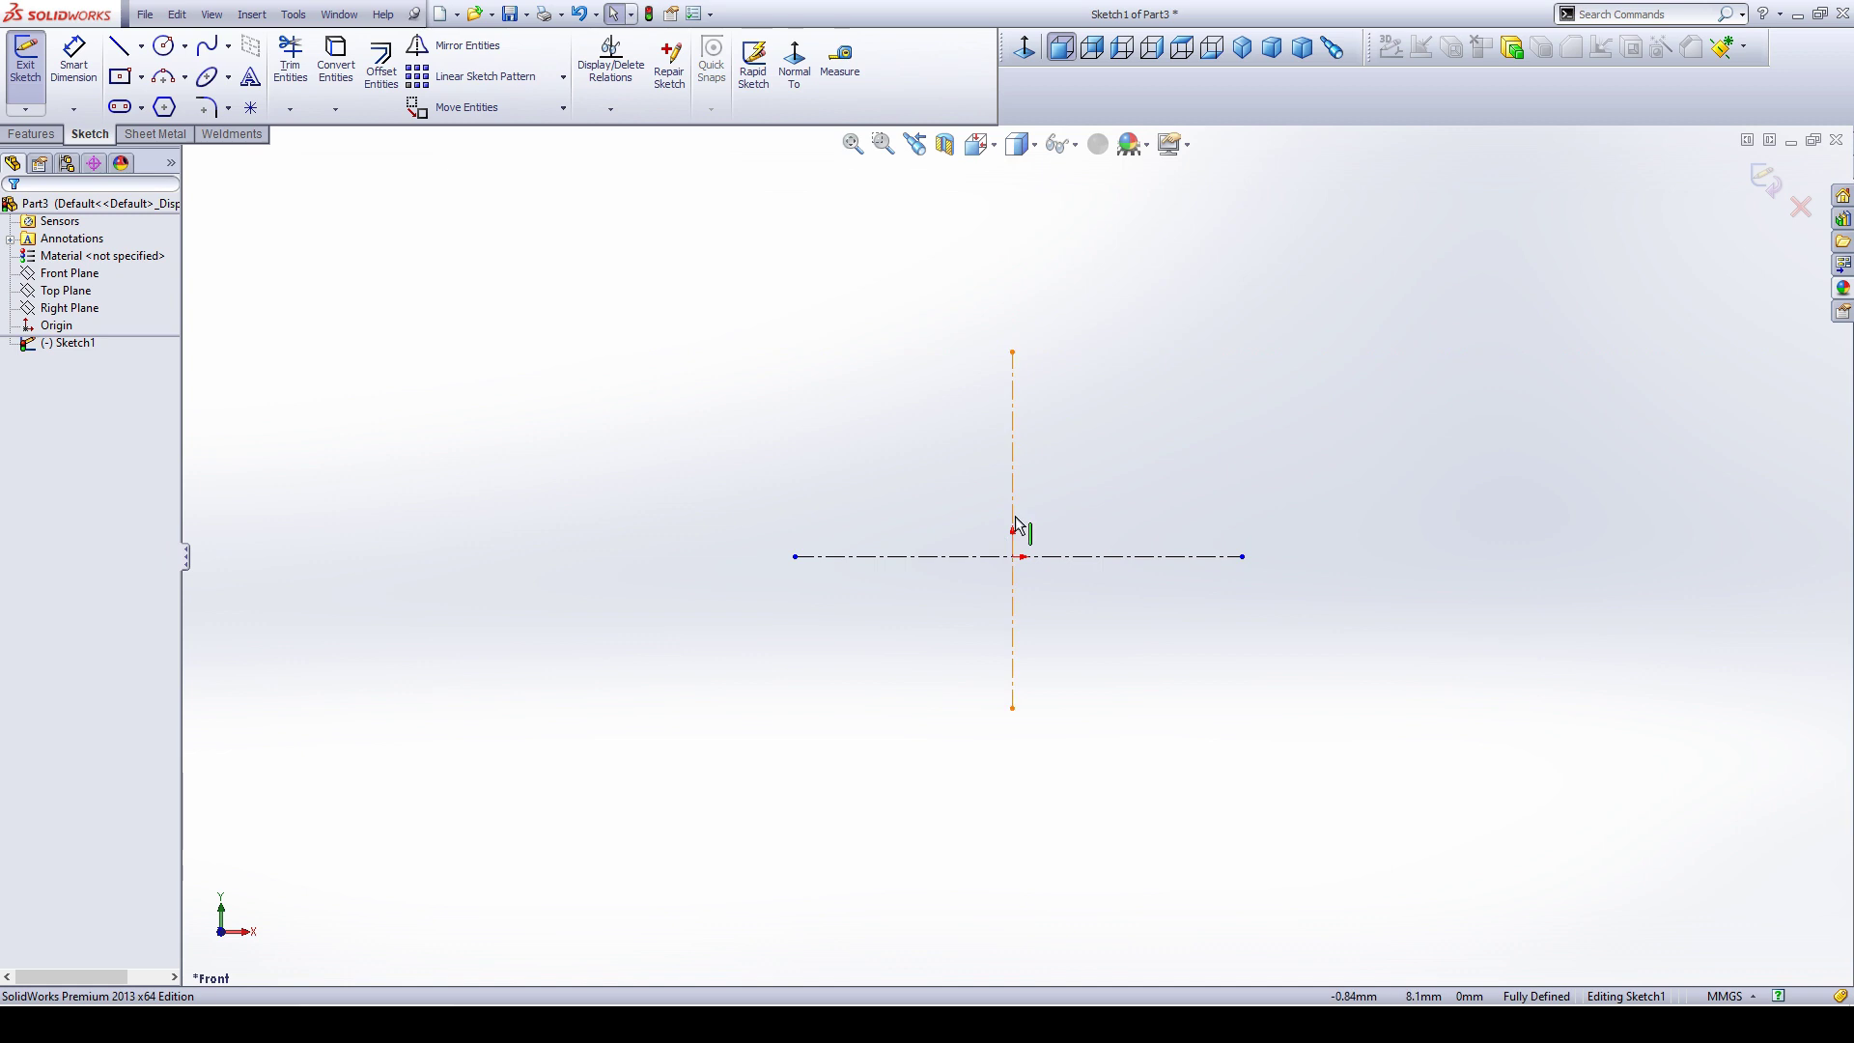
Add a midpoint relation between the vertical centerline and the origin.
click(1013, 557)
ctrl+click(1013, 608)
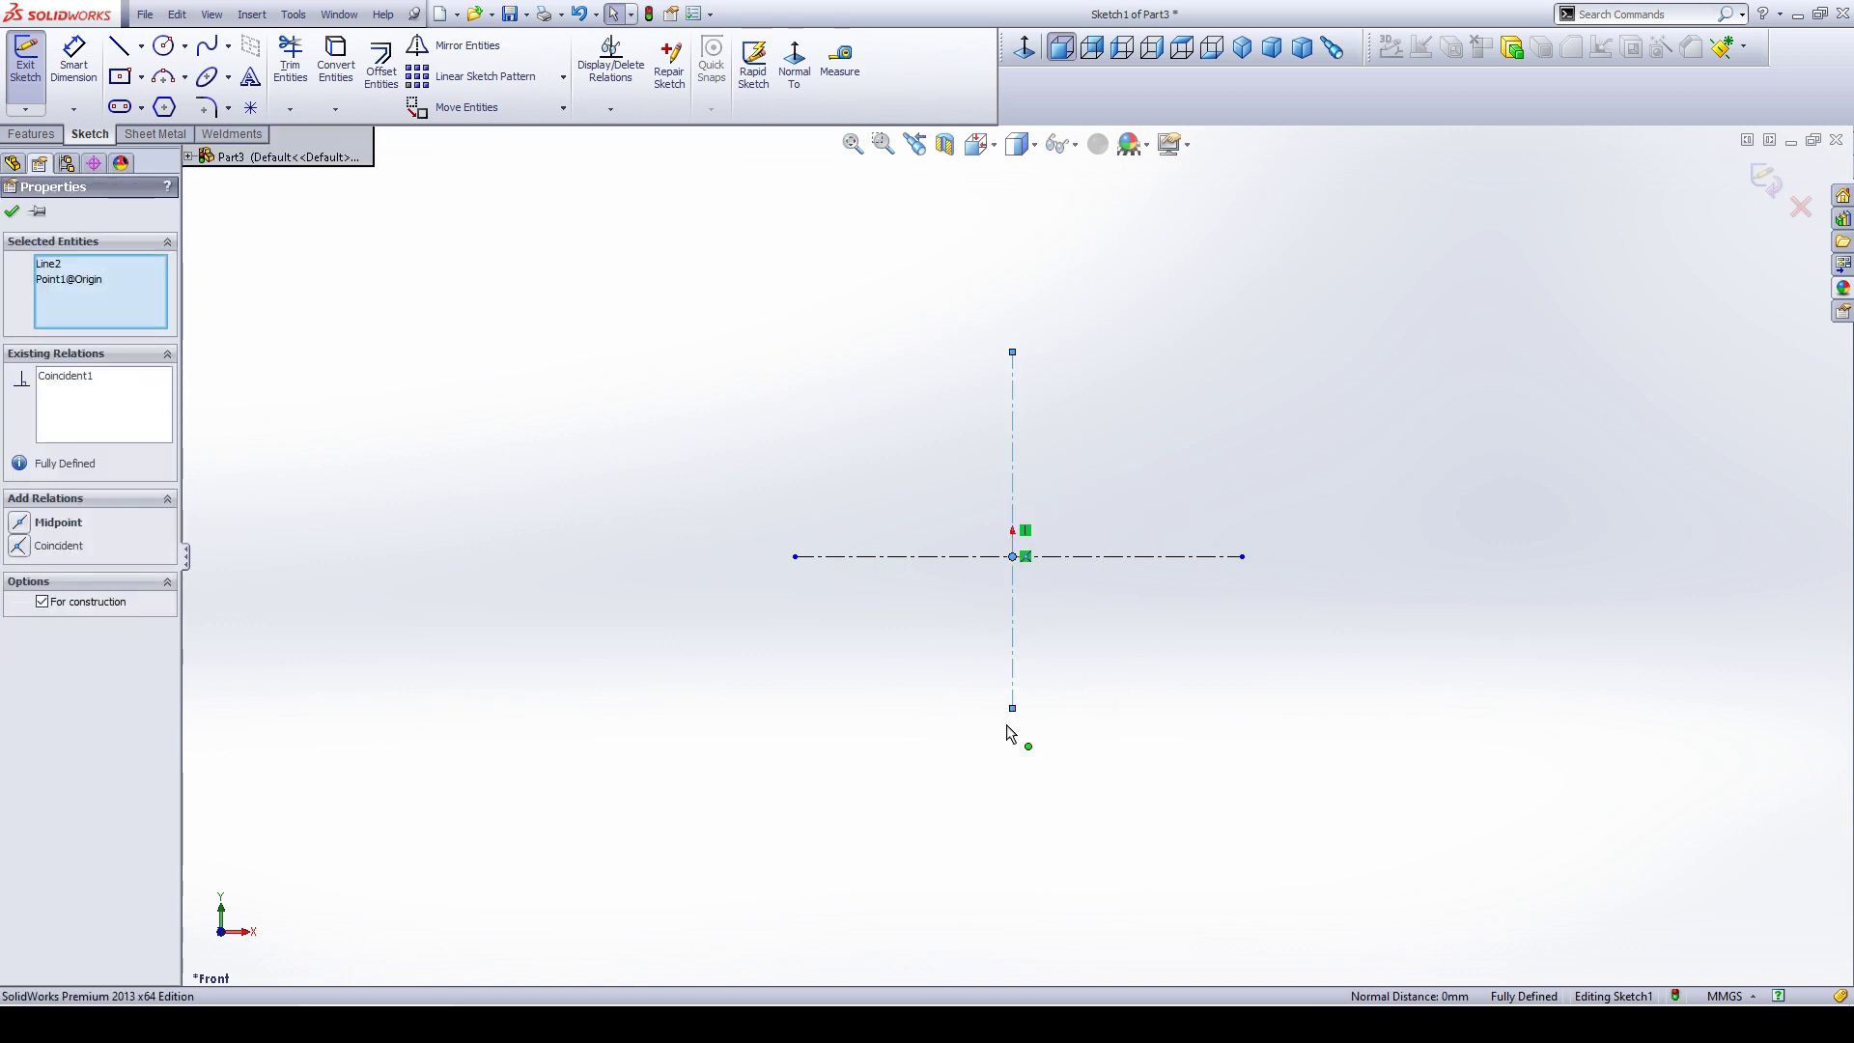
click(24, 527)
click(985, 727)
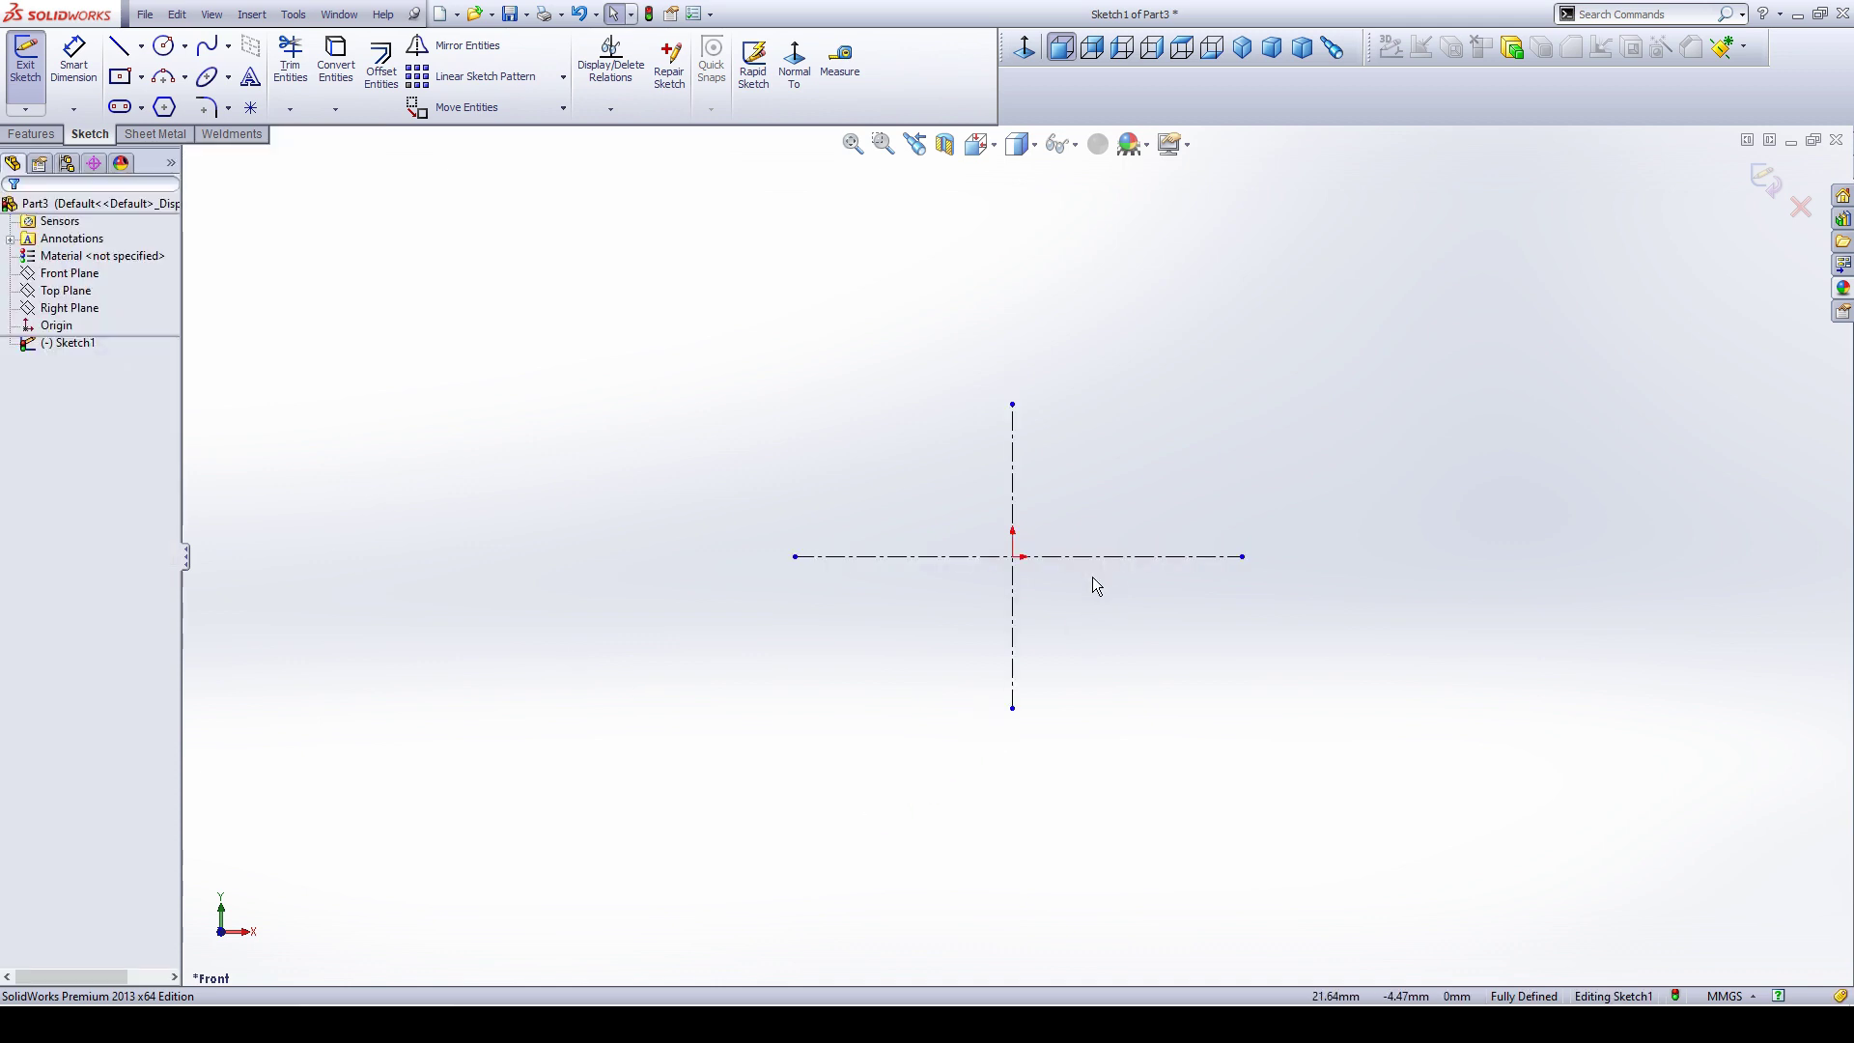
Add a midpoint relation between the horizontal centerline and the origin.
click(1016, 565)
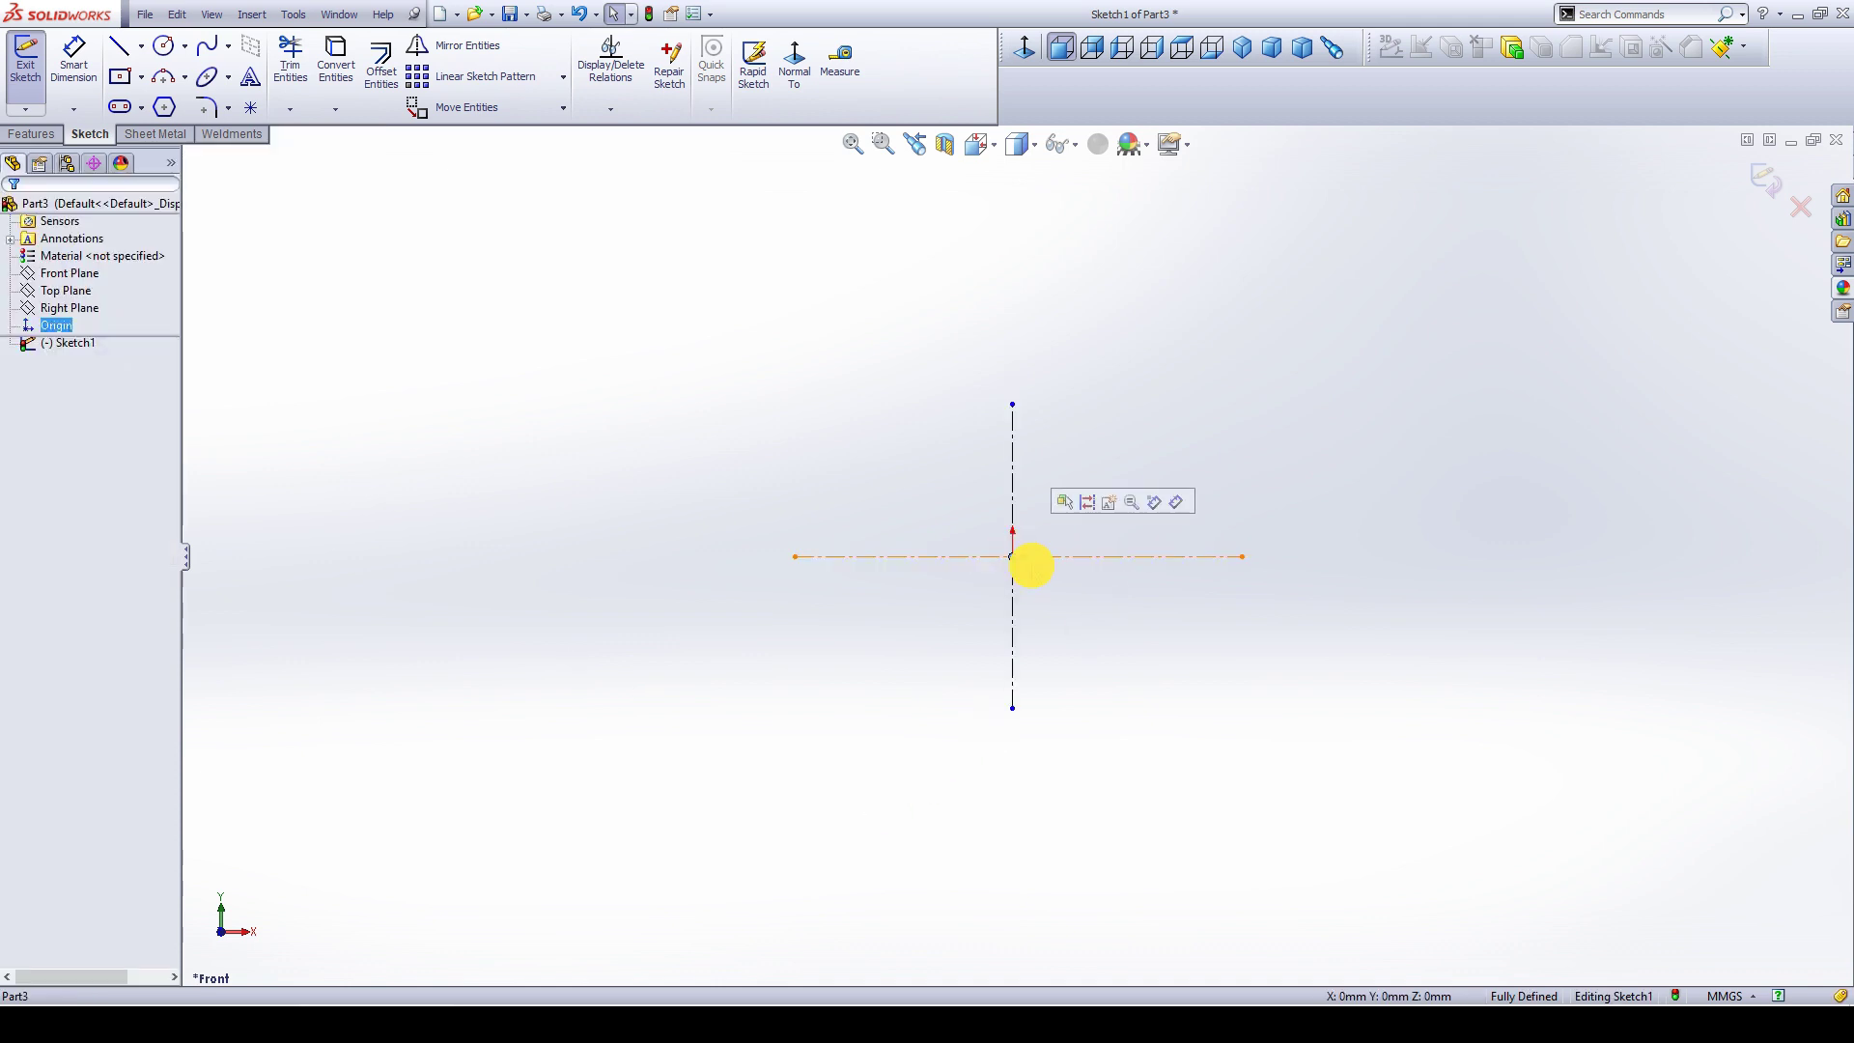
ctrl+click(1096, 558)
click(17, 524)
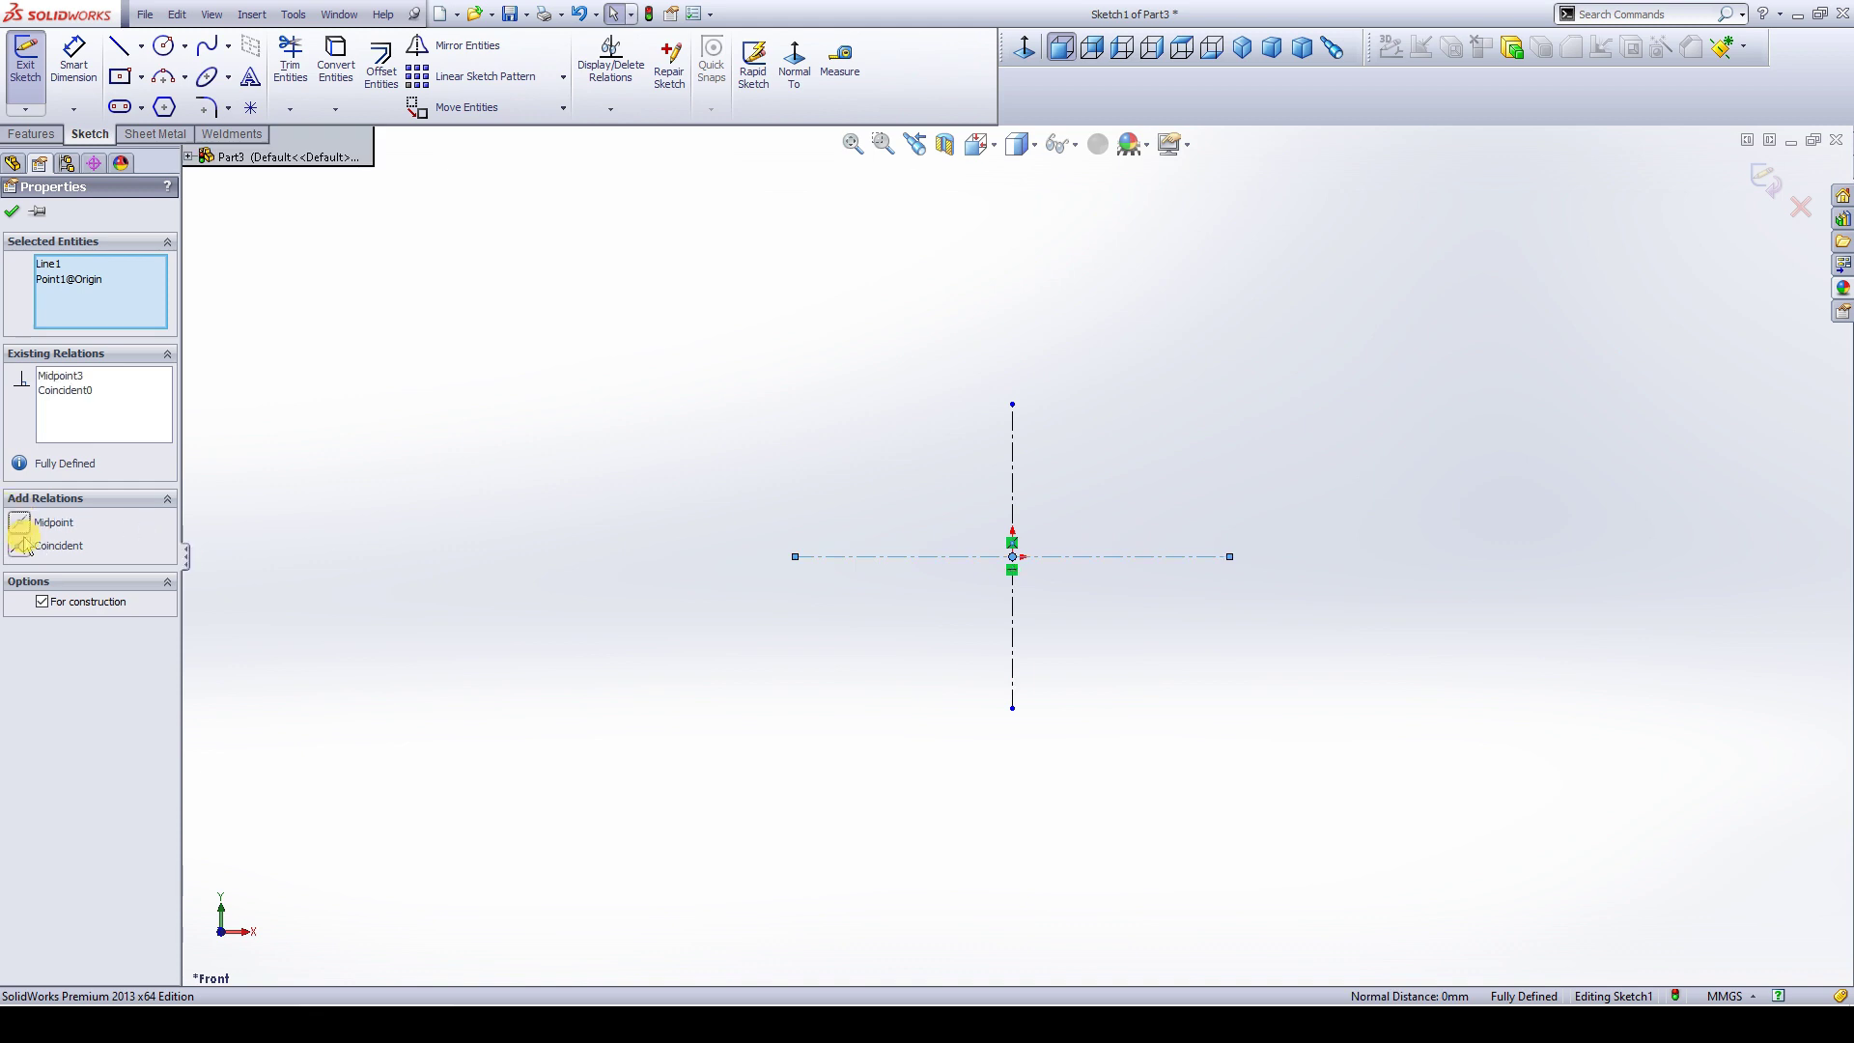
click(553, 597)
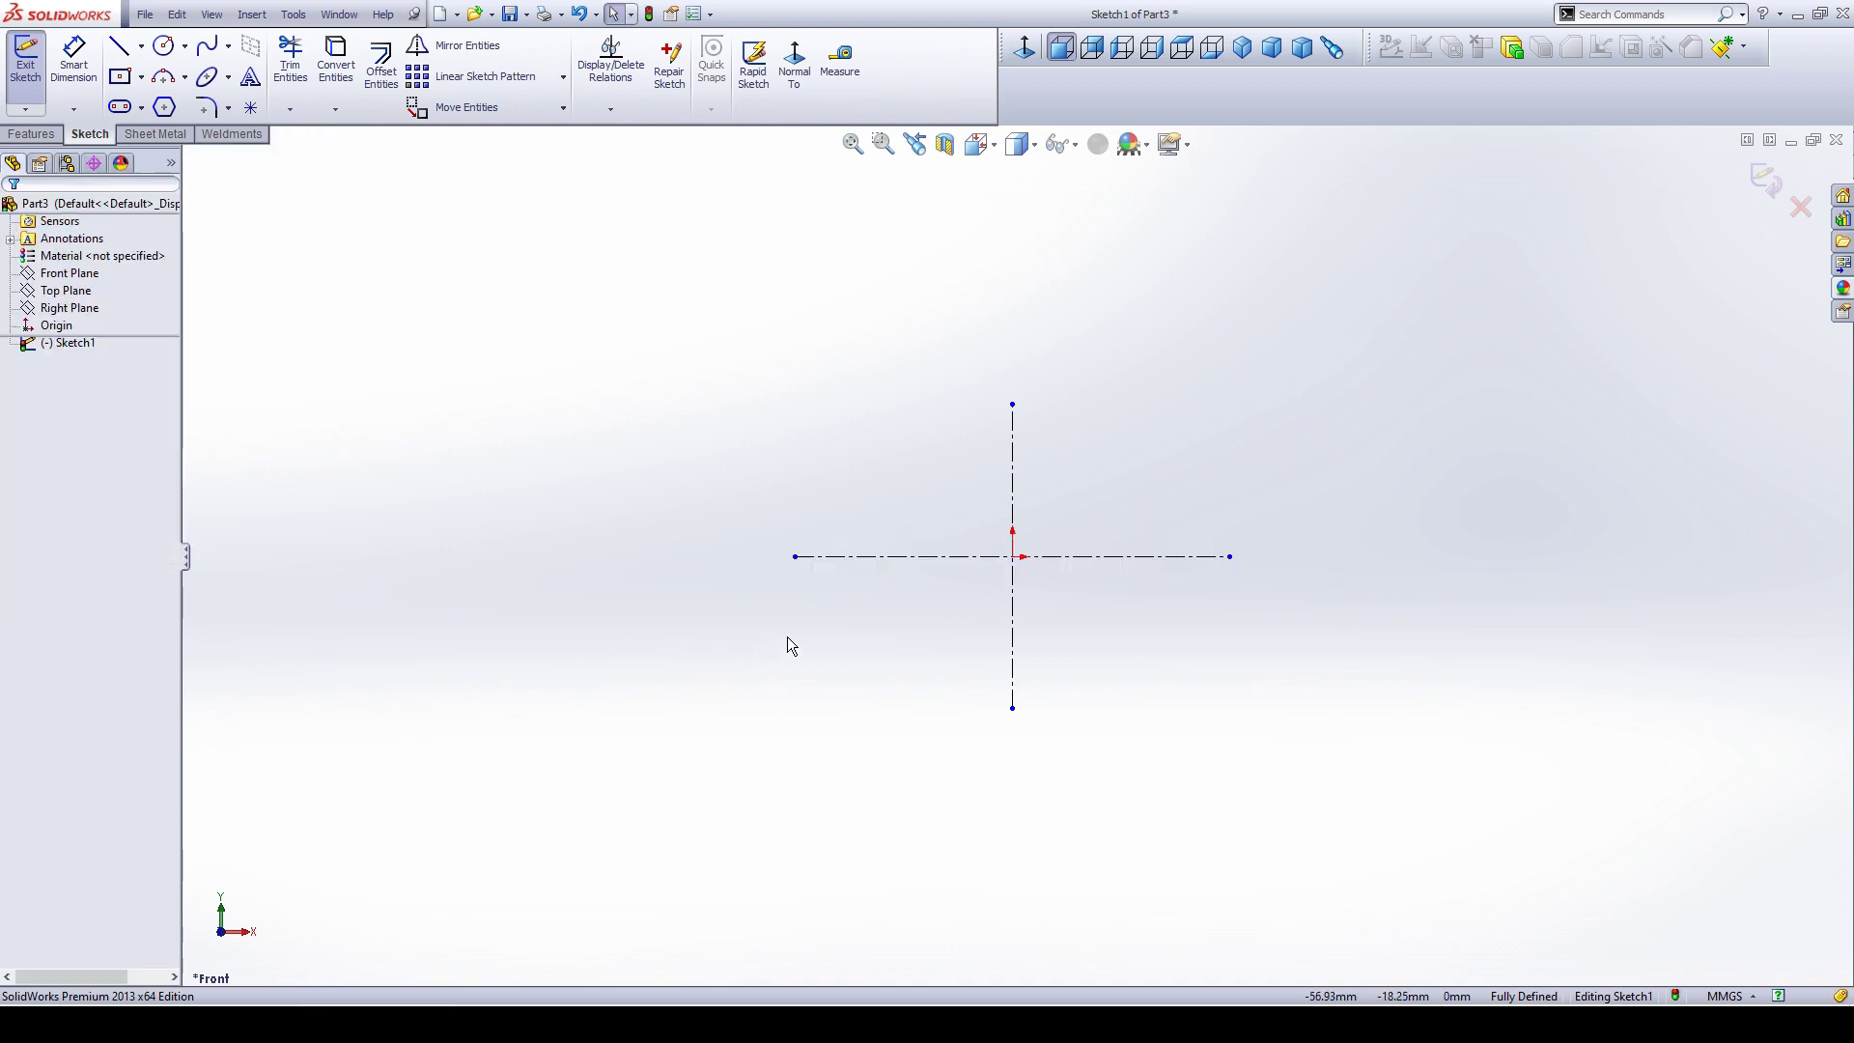
Sketch circles at the horizontal centerline's left end, the origin and its right end, with radii of about 21, 27 and 20 mm.
click(164, 46)
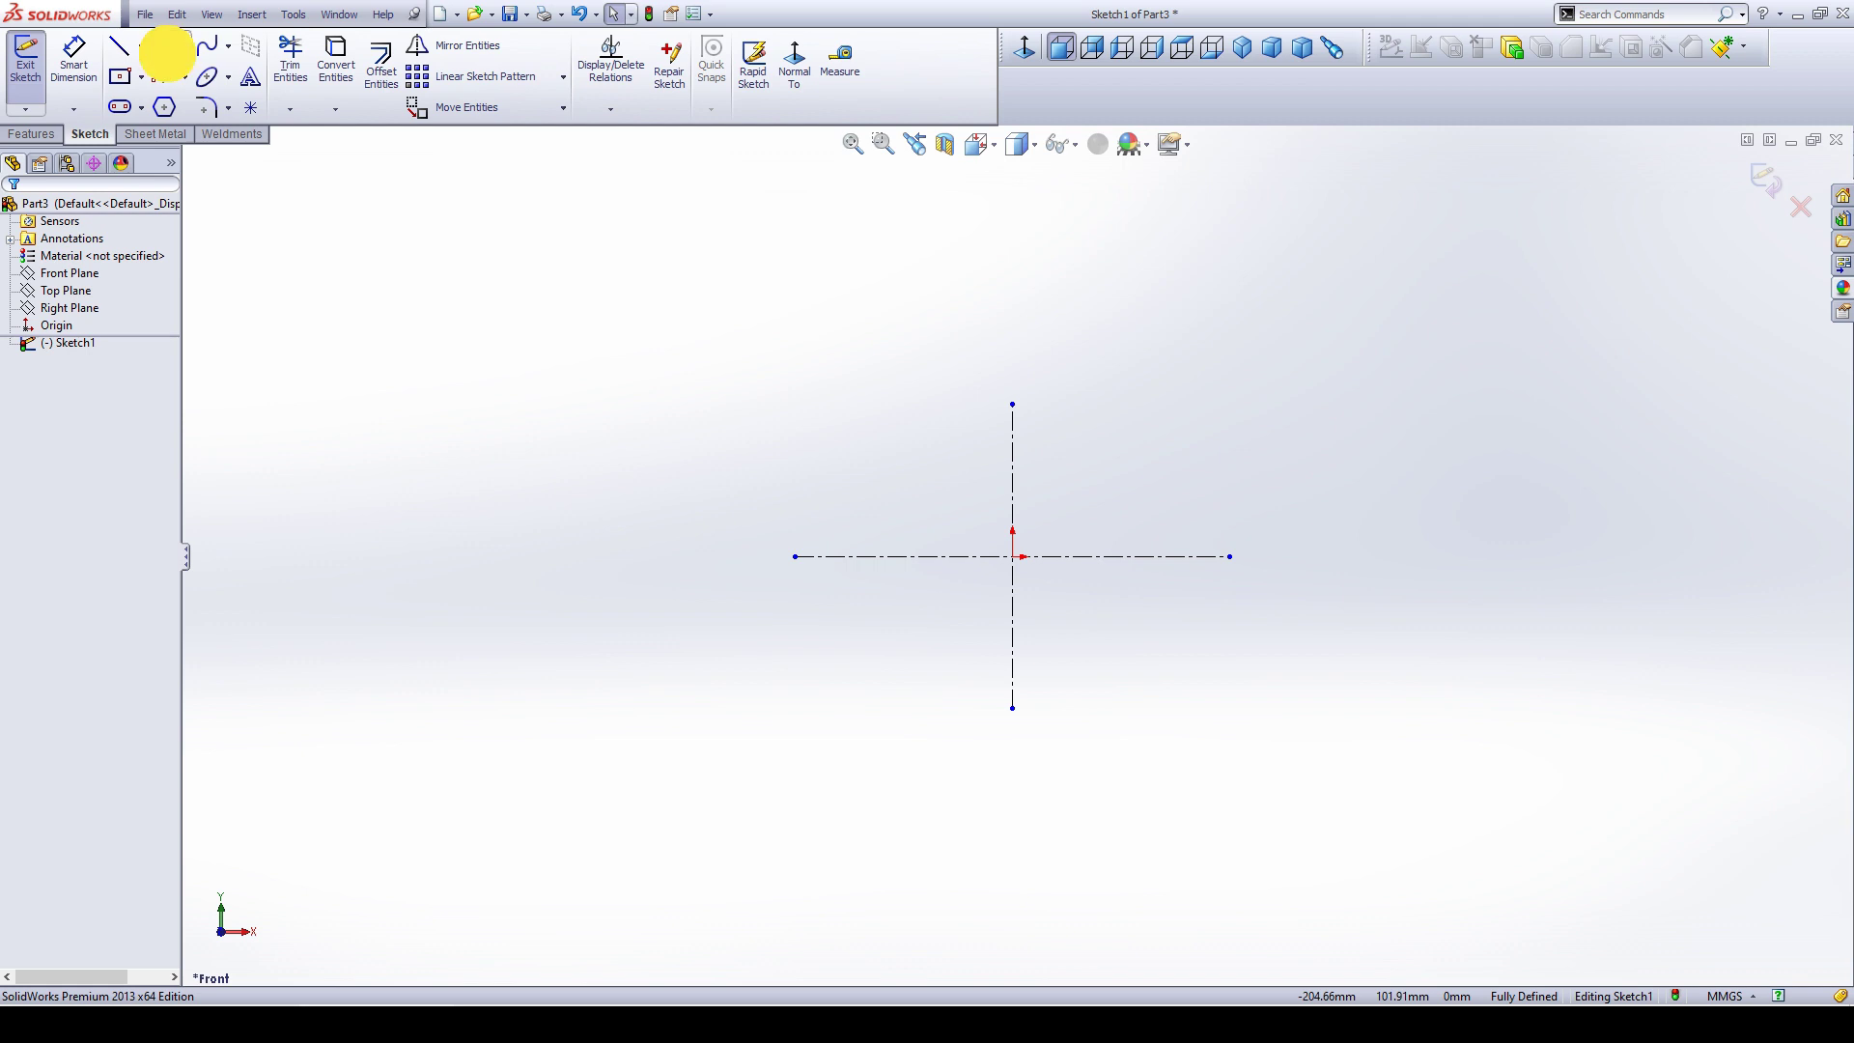
click(795, 557)
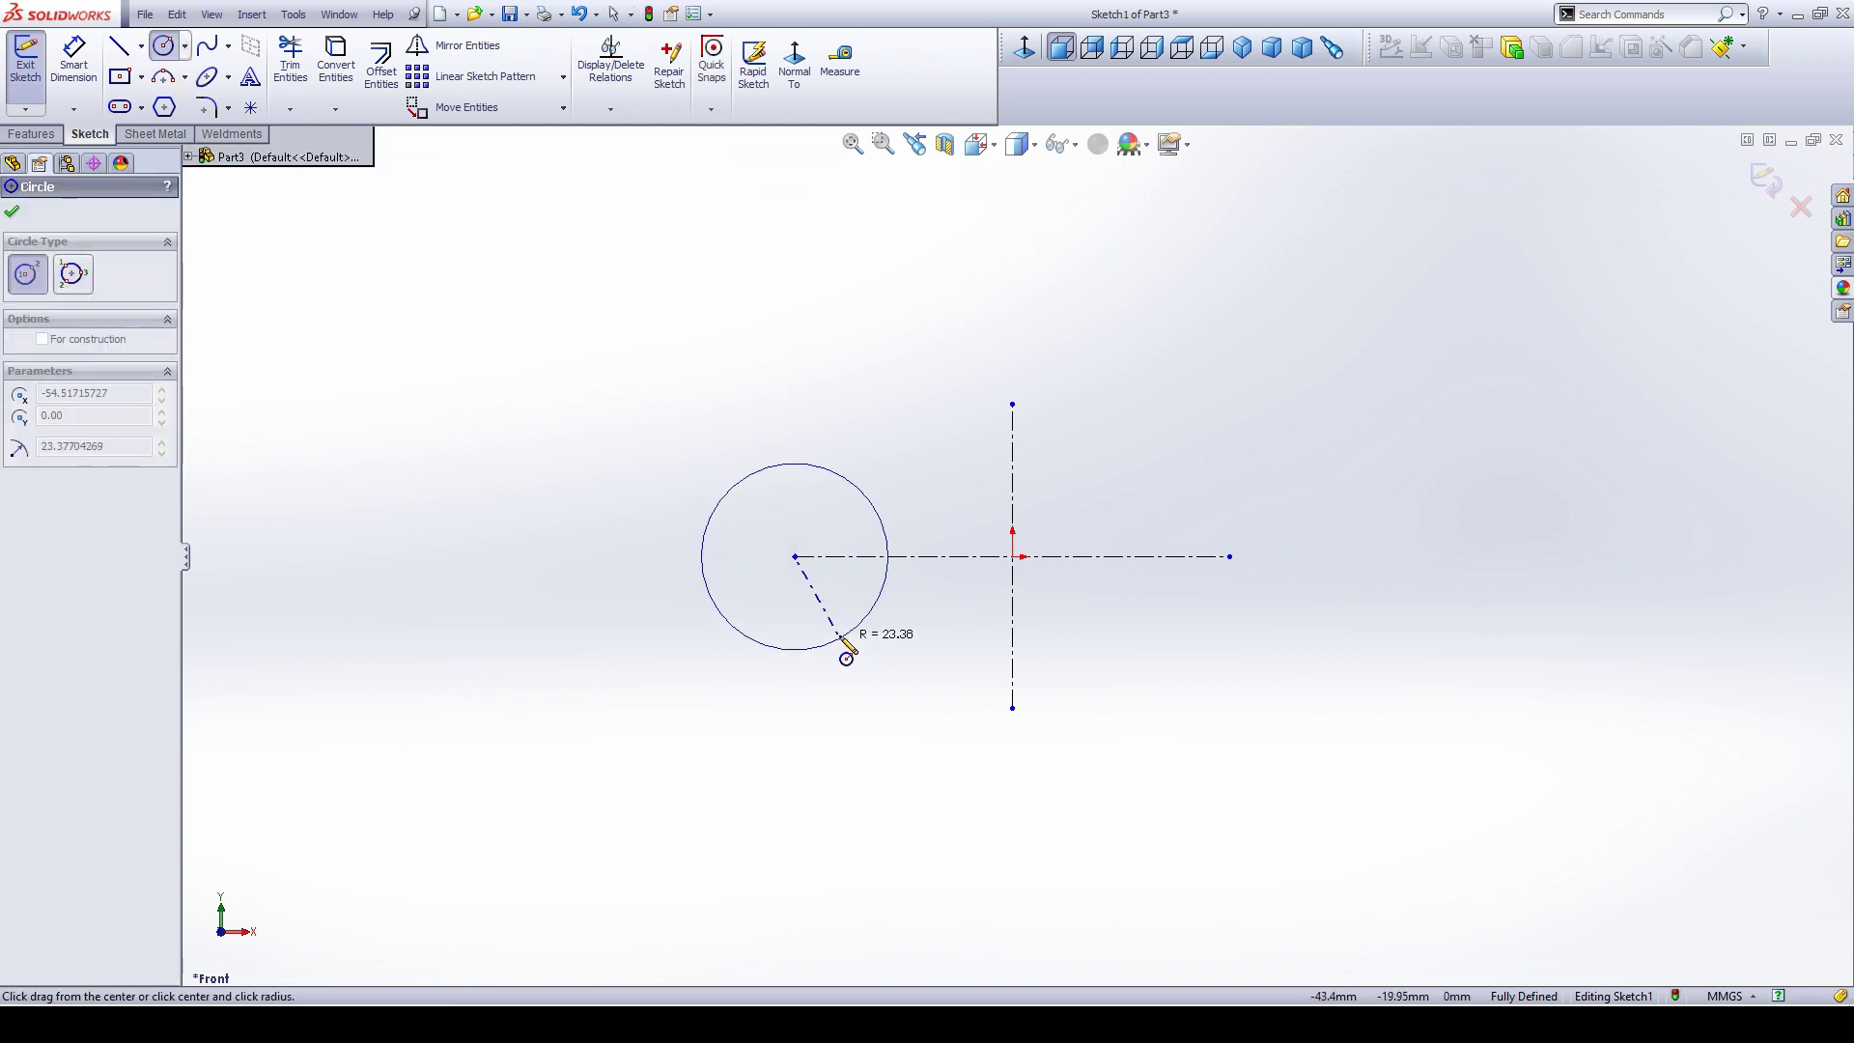
click(942, 612)
click(1012, 556)
click(1095, 658)
click(1230, 557)
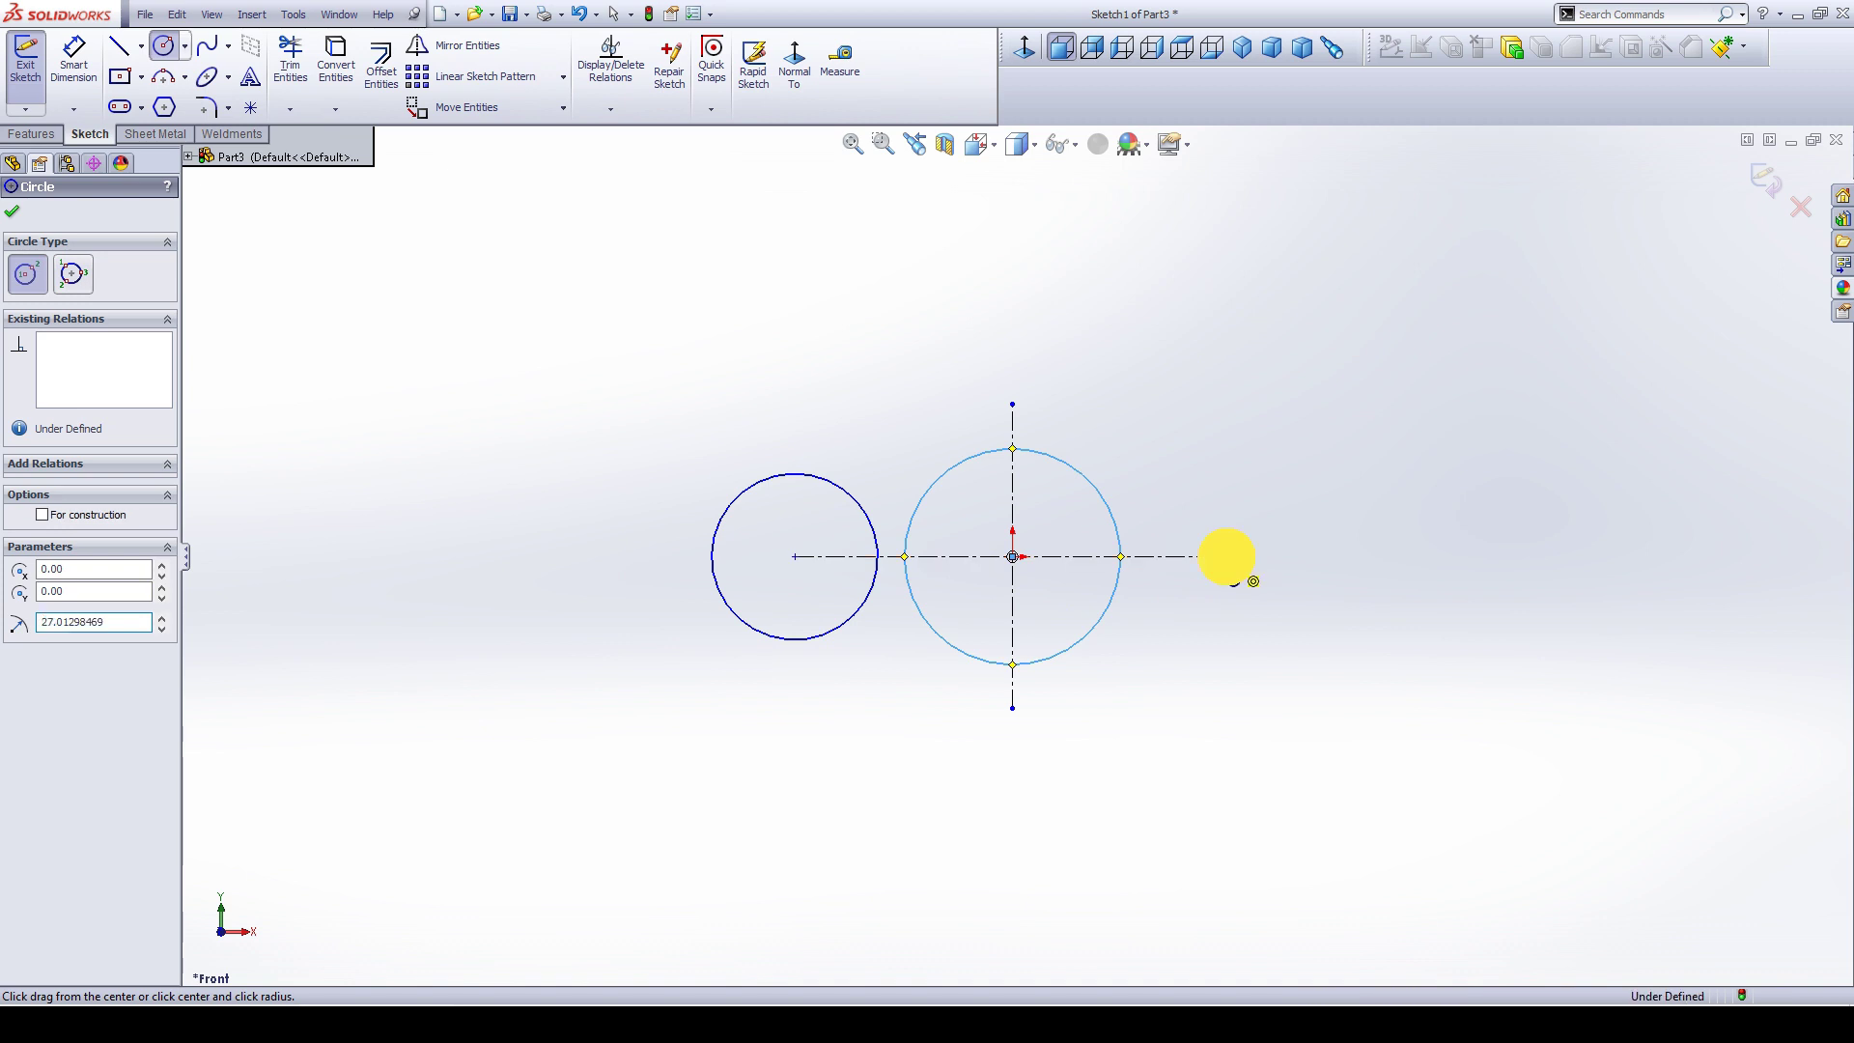
click(1266, 629)
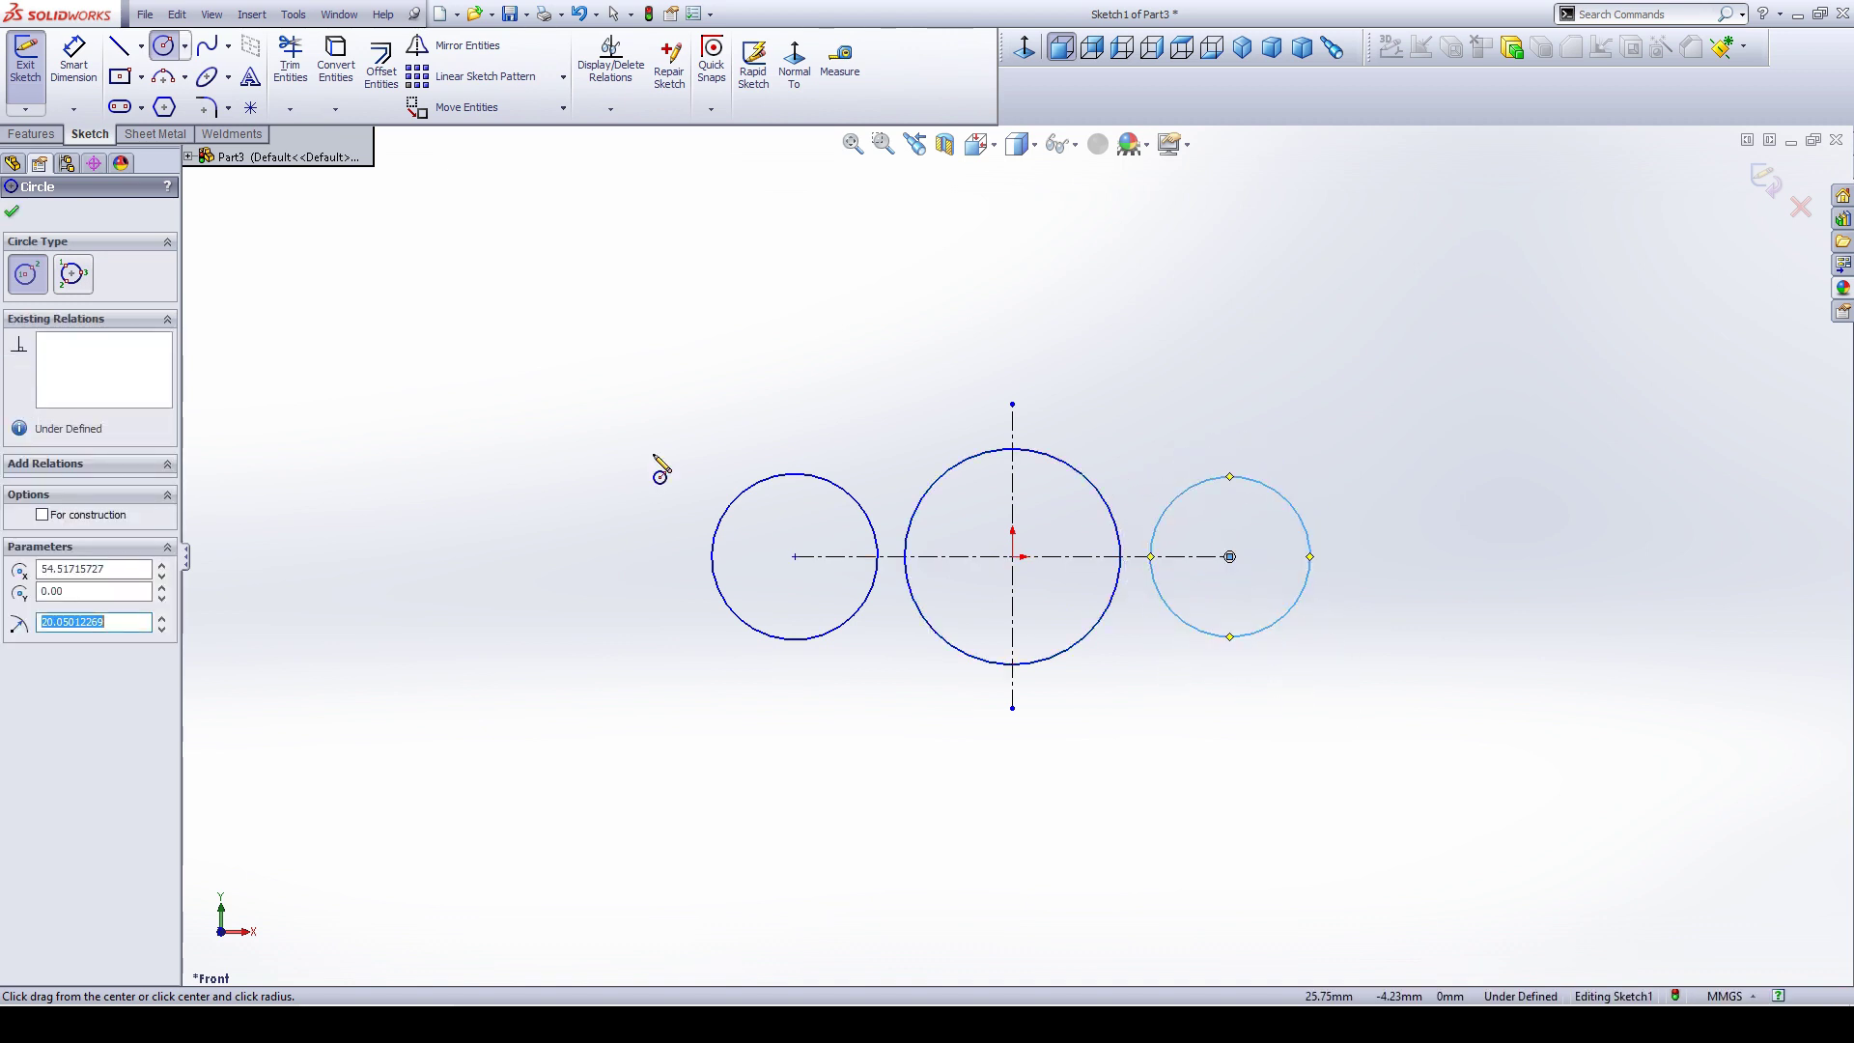
click(21, 217)
Make the two outer circles equal in size with an Equal relation.
drag(763, 522, 649, 421)
ctrl+drag(1266, 415, 1192, 512)
click(34, 591)
click(11, 211)
click(522, 517)
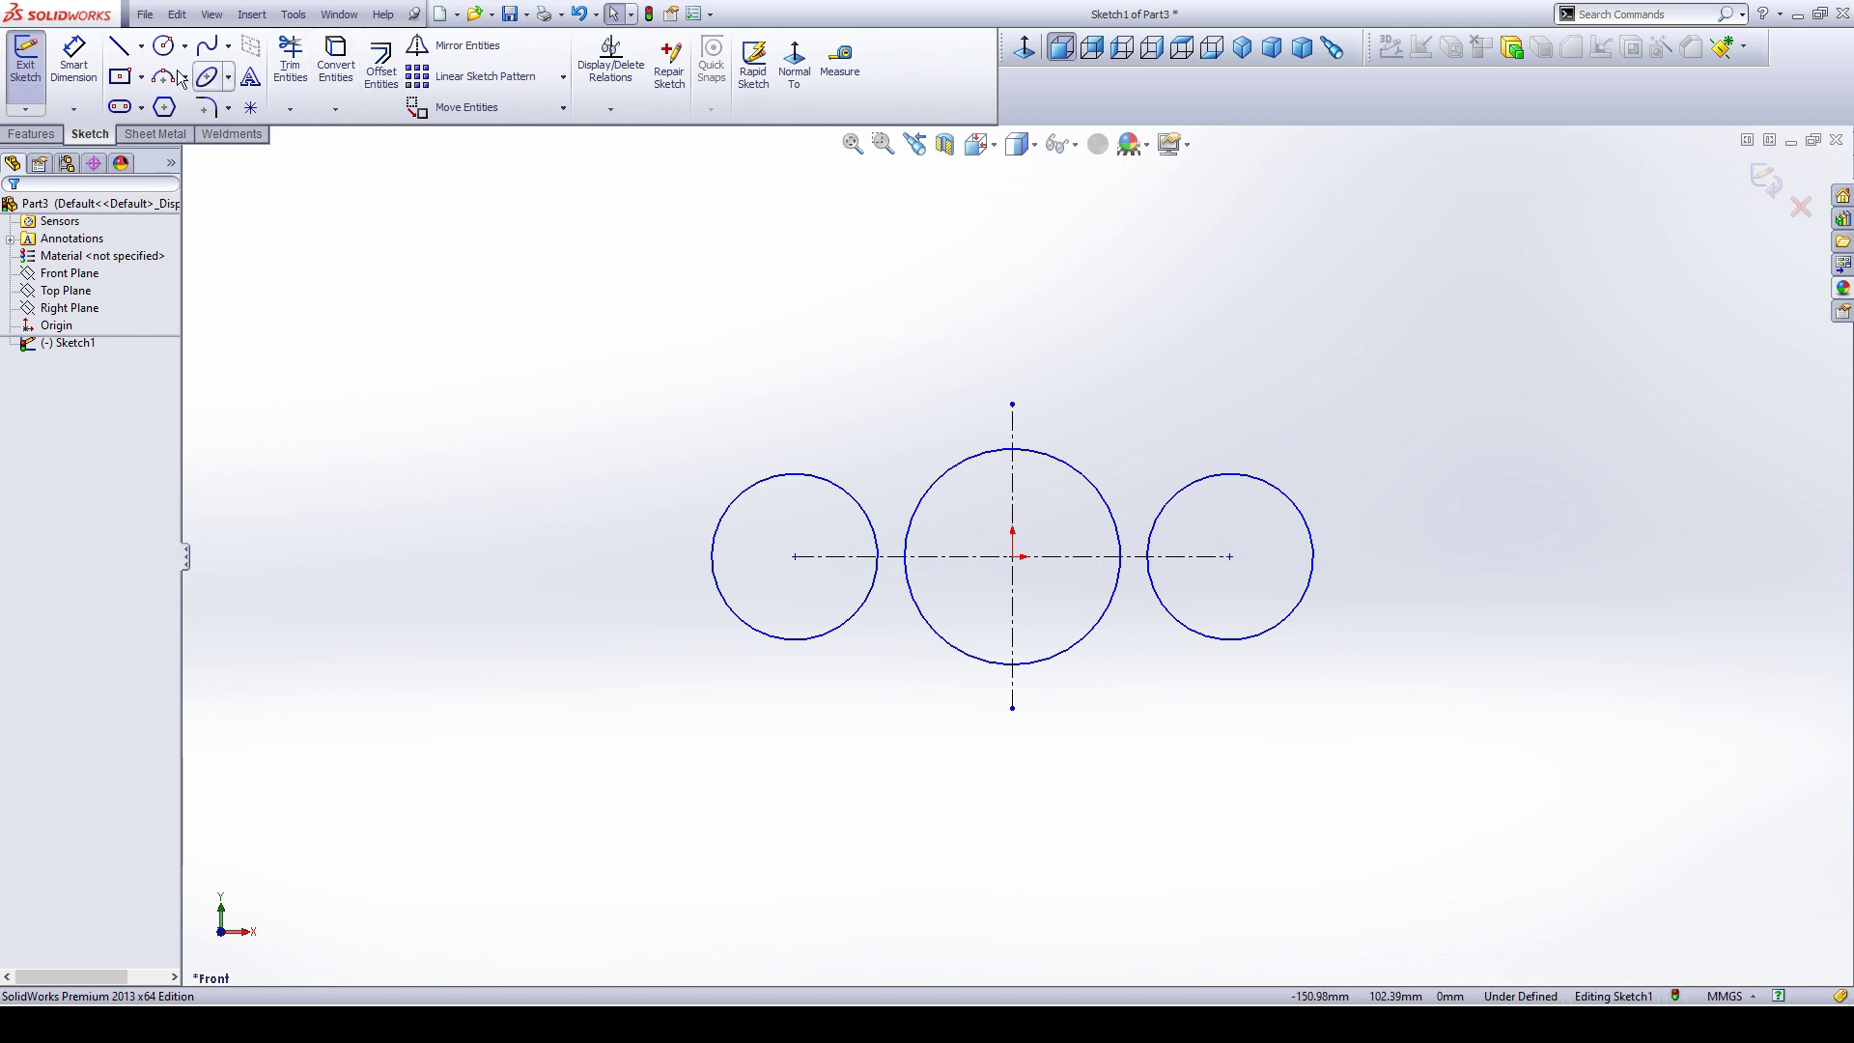
Sketch a line tangent to the upper sides of the left circle and the central circle.
click(120, 46)
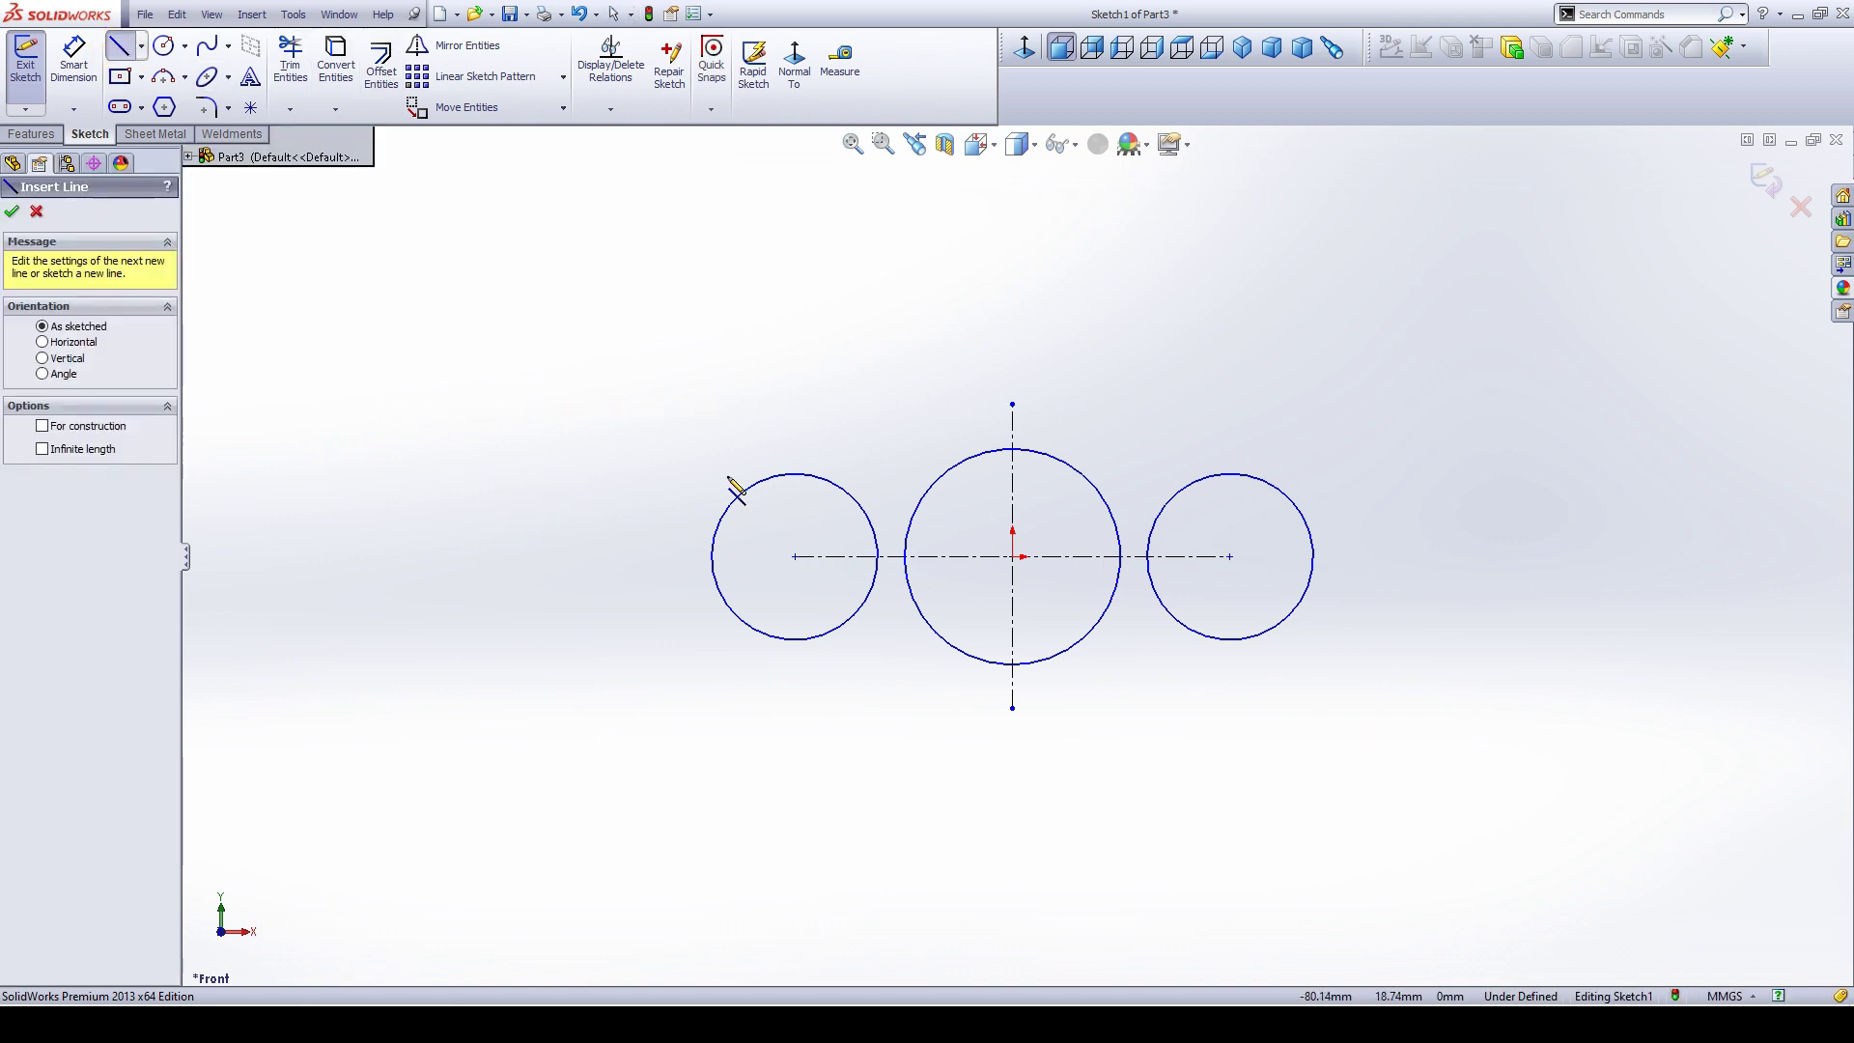
click(961, 471)
click(835, 496)
key(Escape)
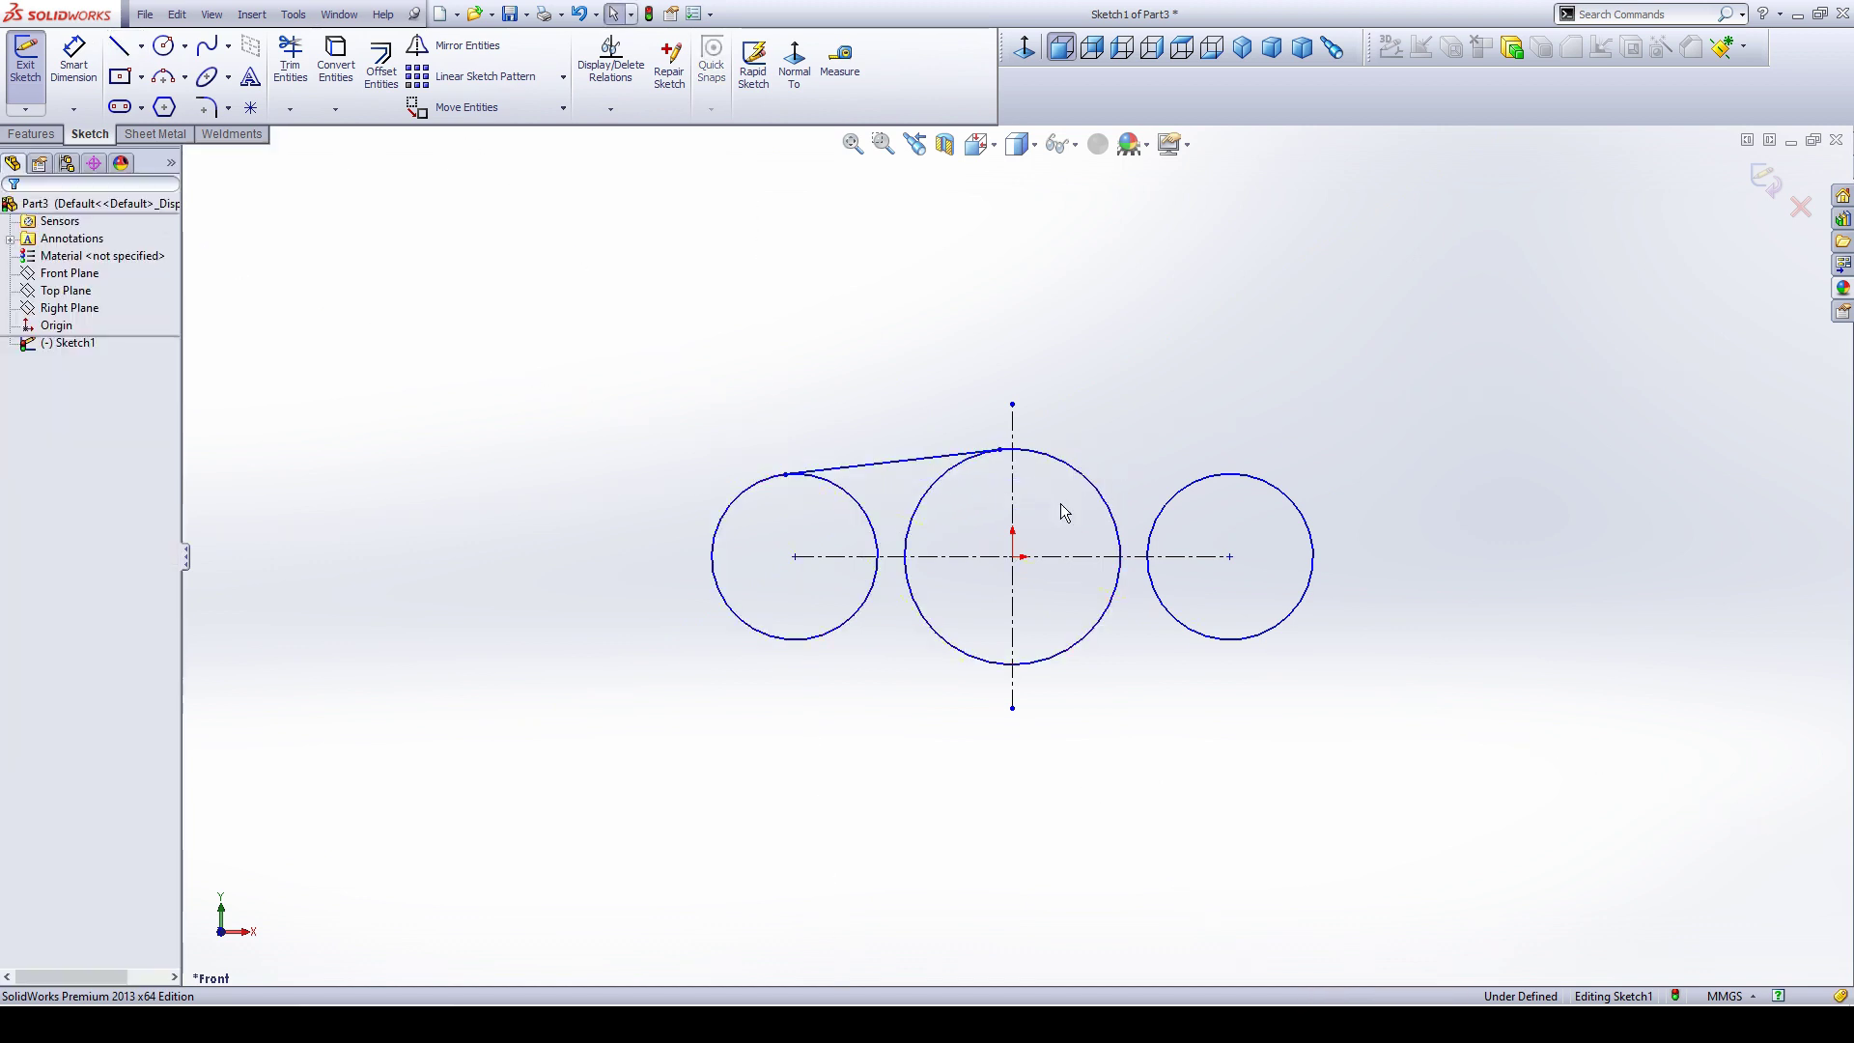
key(space)
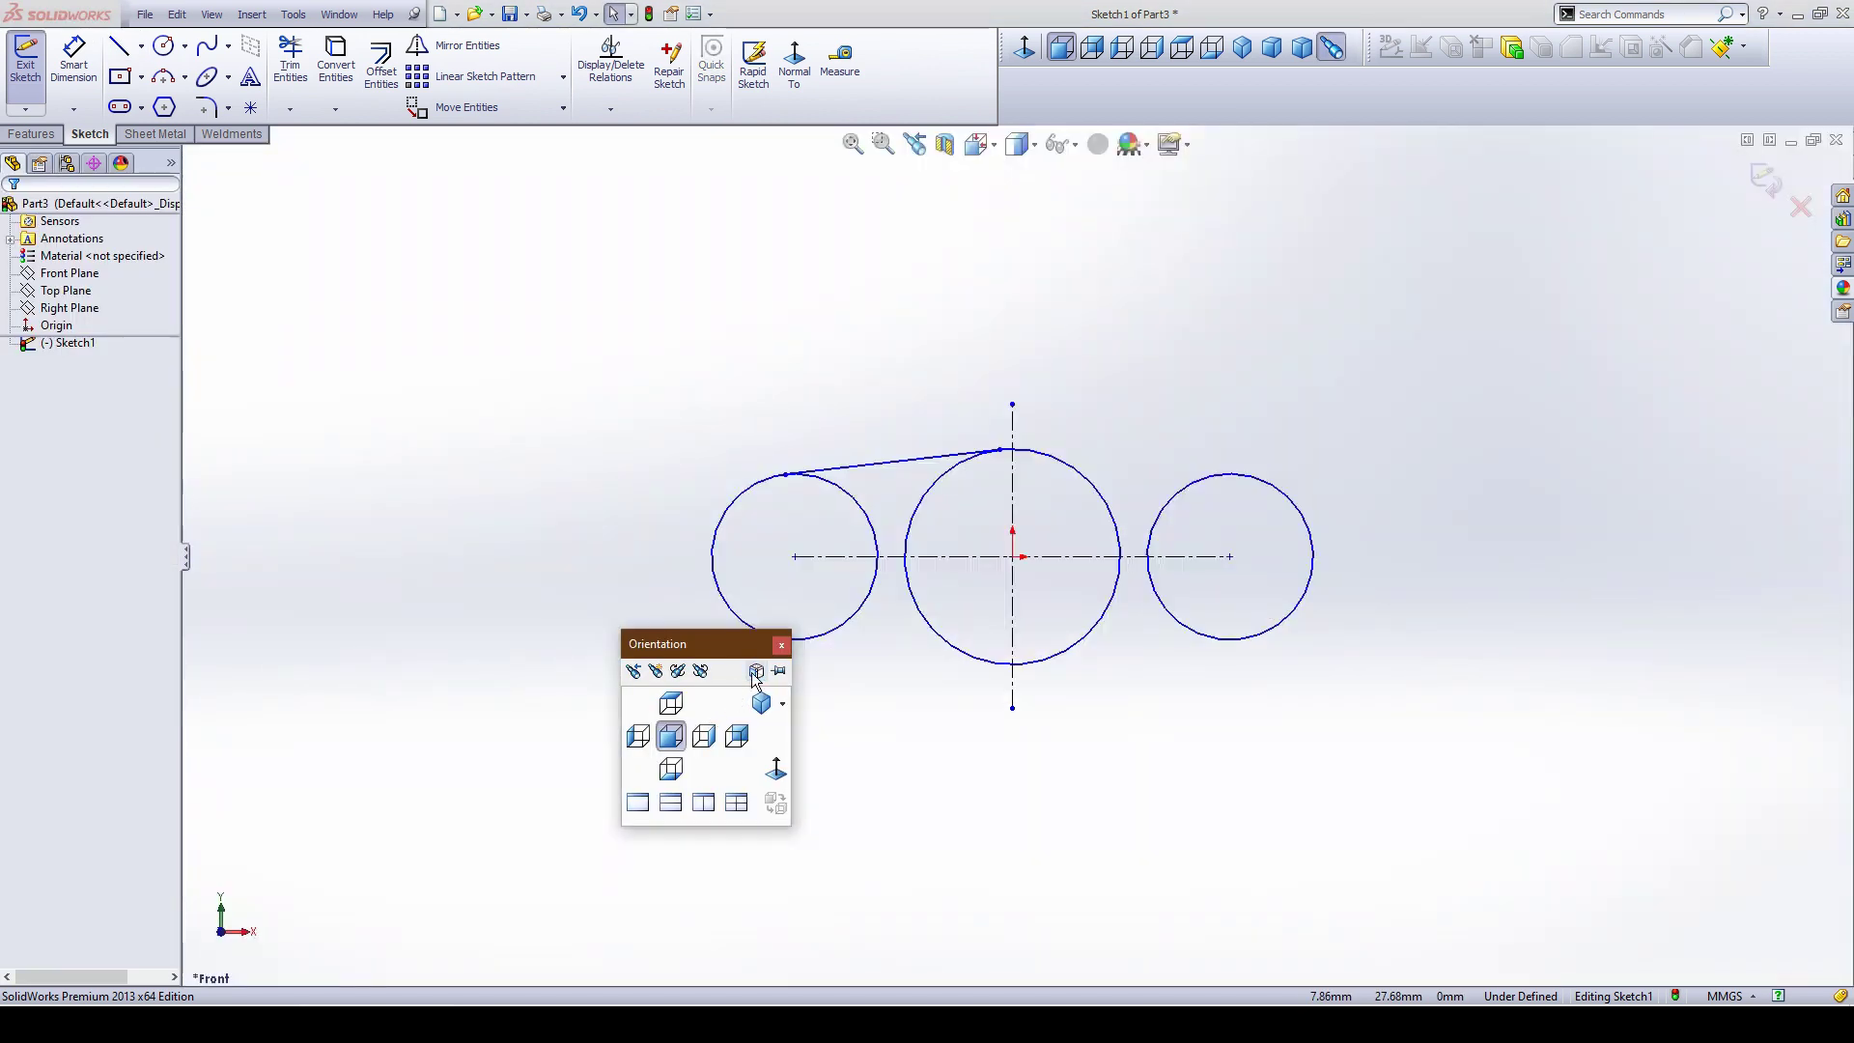
click(781, 645)
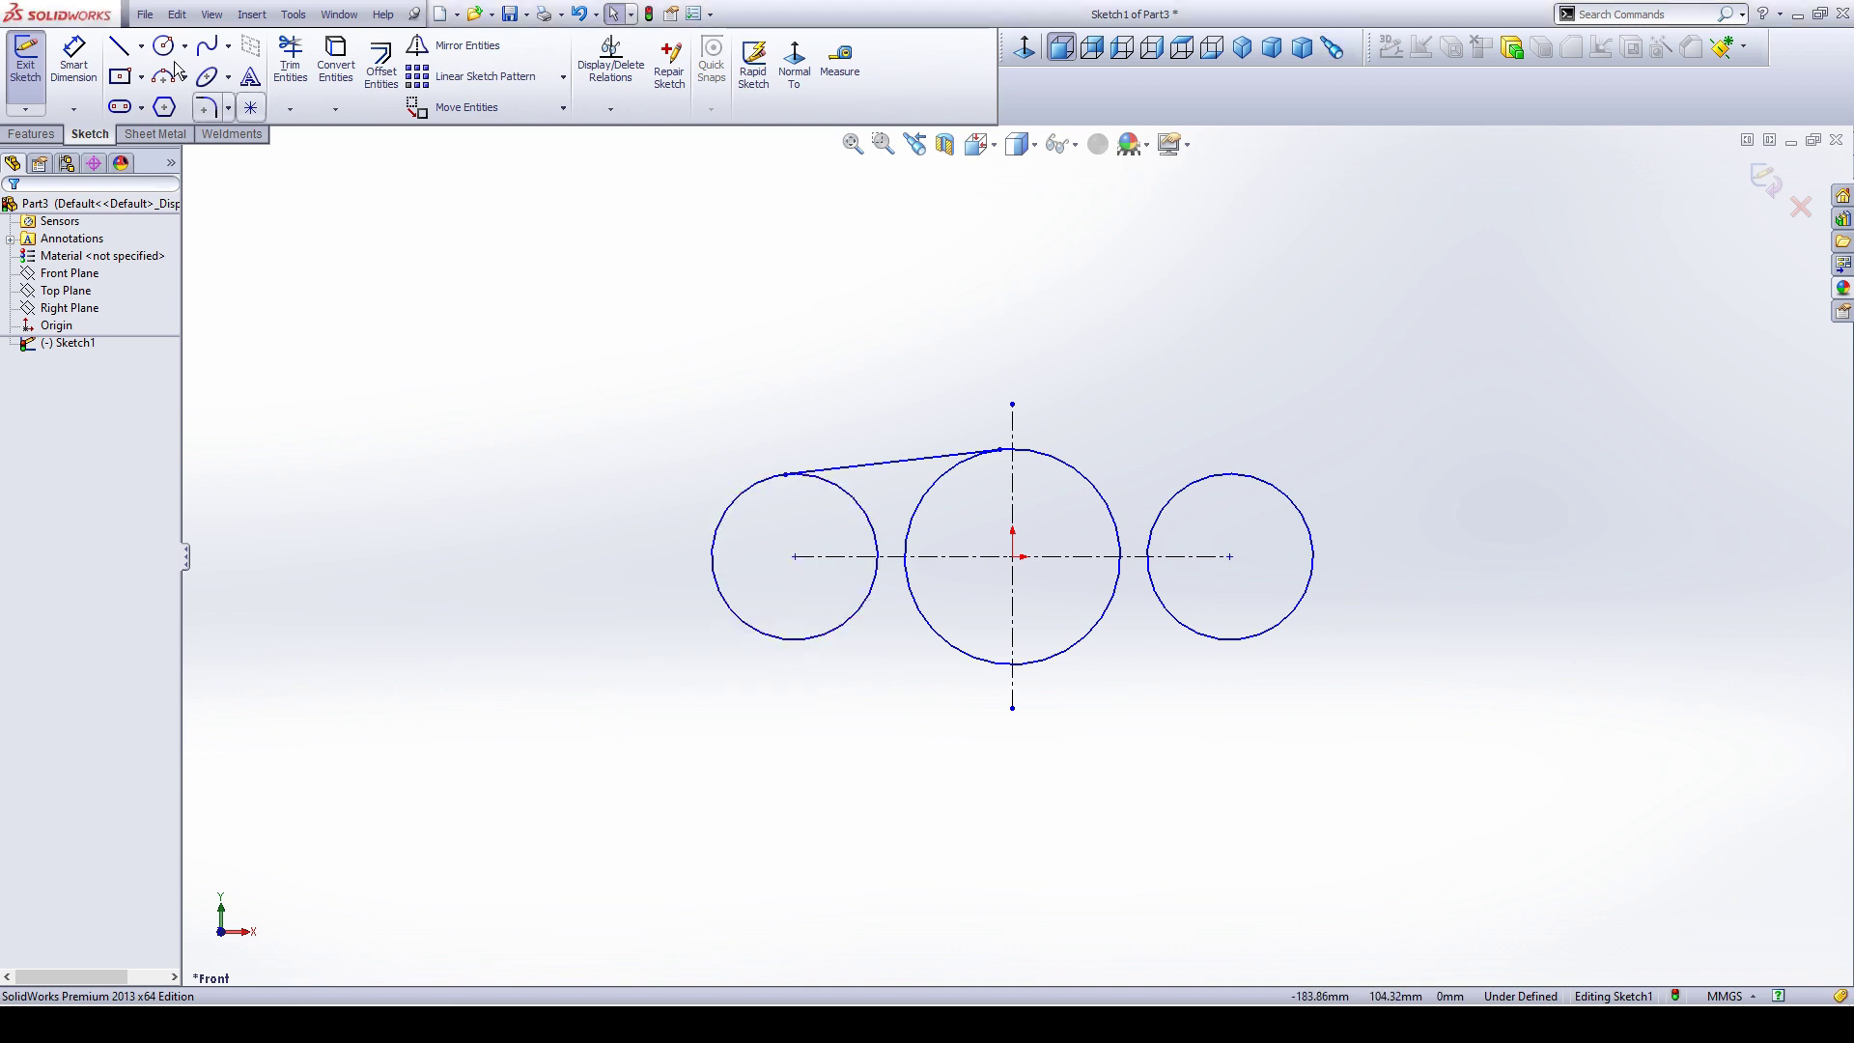
Sketch a line about 54 mm long, tangent to the upper sides of the central circle and the right circle.
click(121, 46)
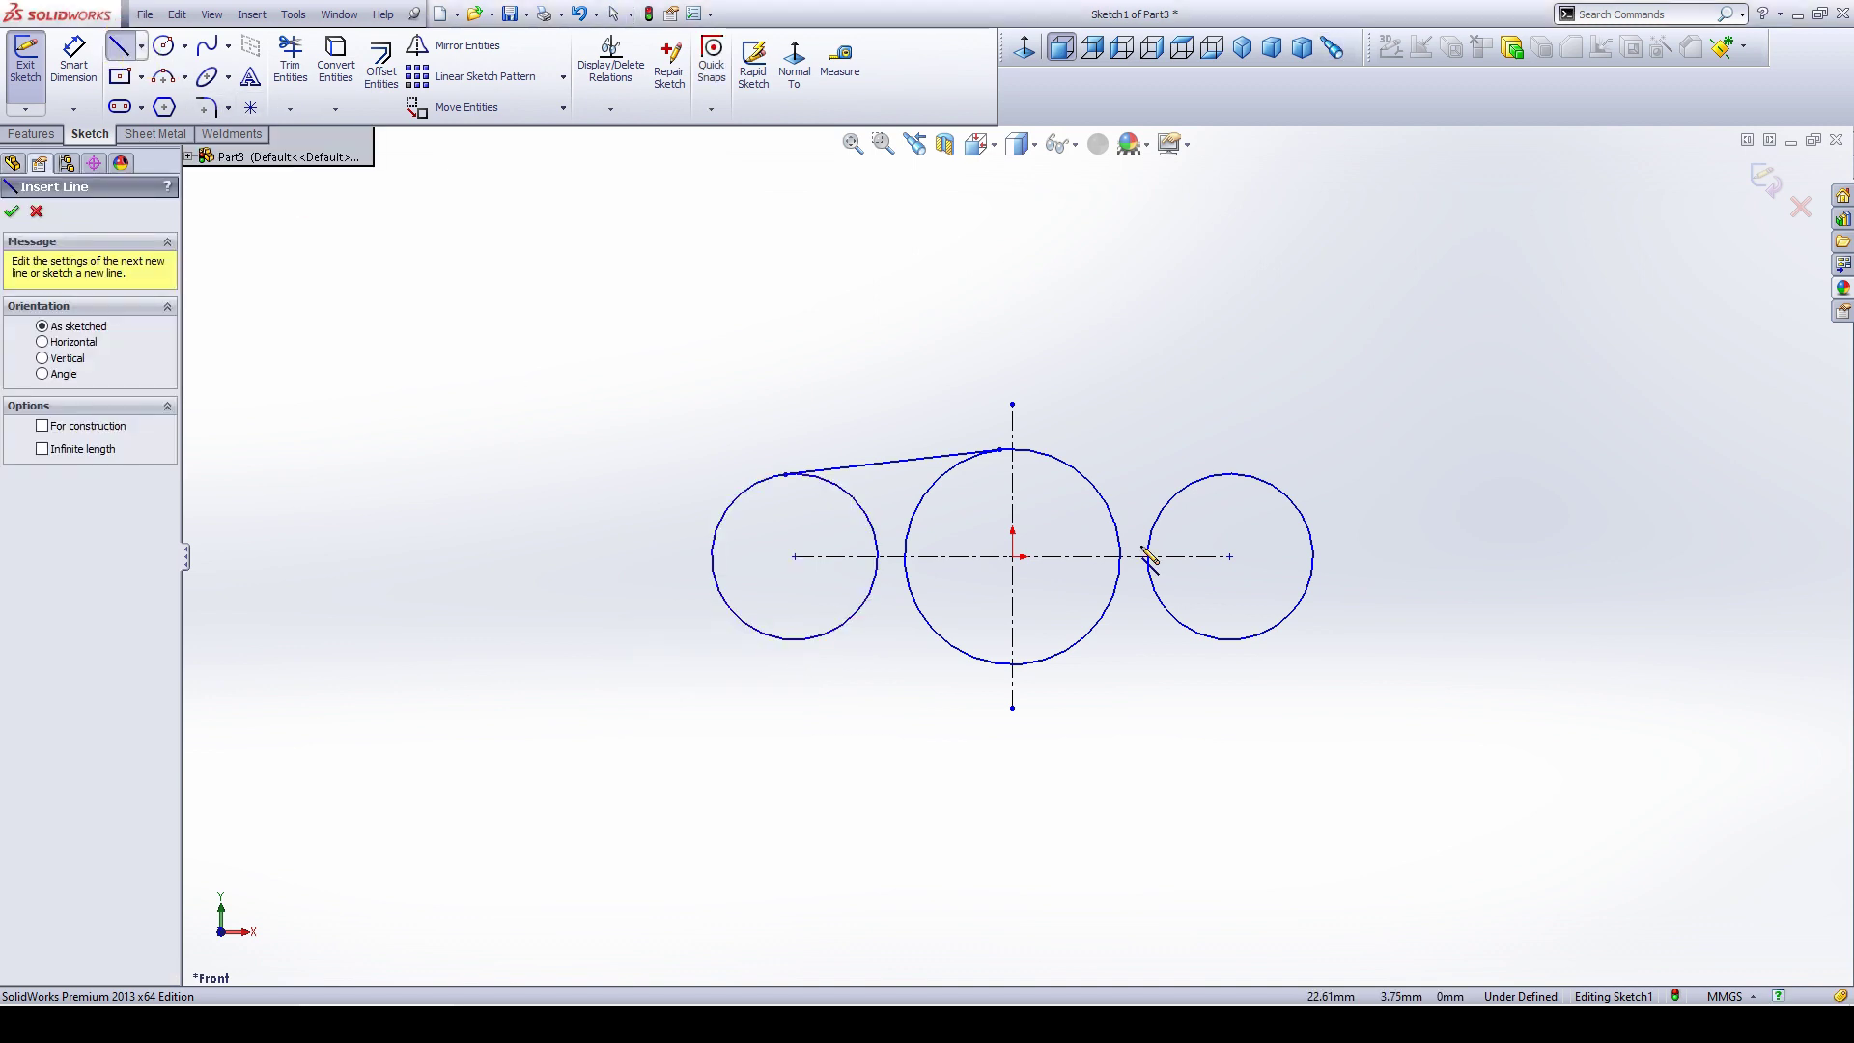
click(1064, 464)
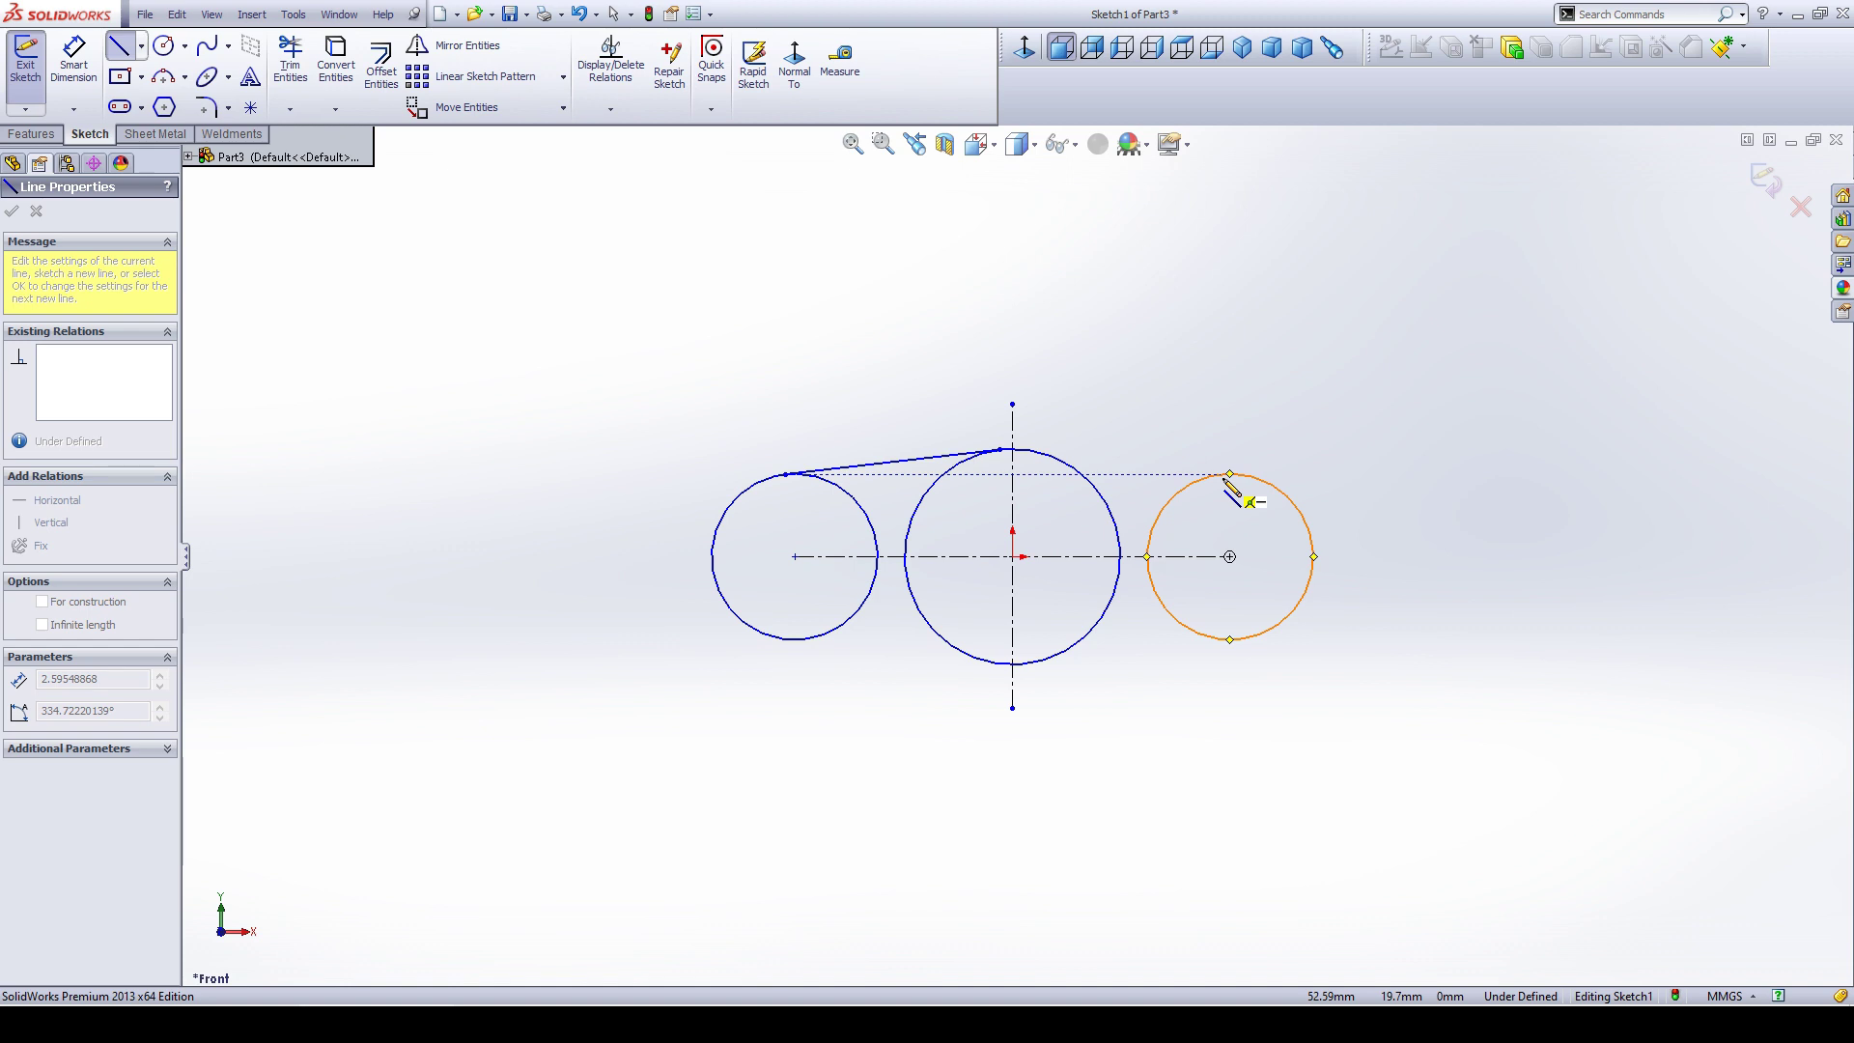
click(1076, 474)
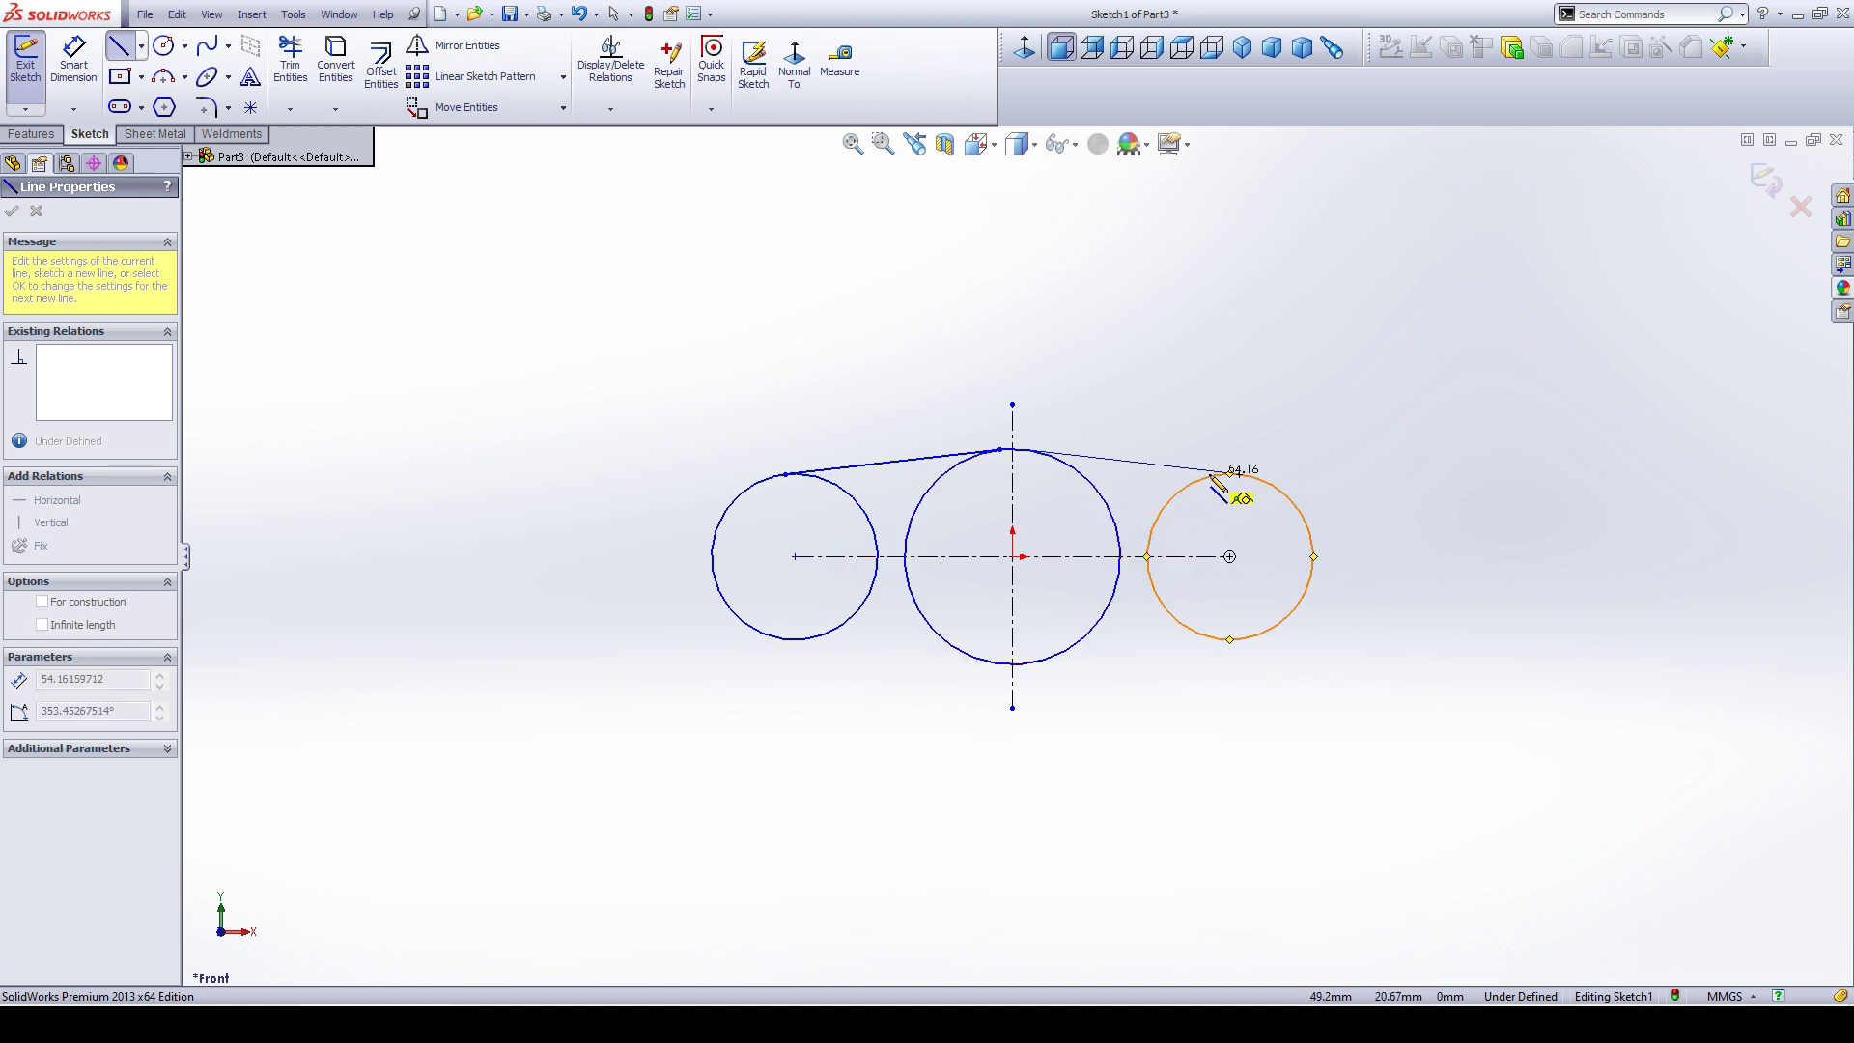
click(1239, 474)
right_click(1294, 433)
click(1318, 389)
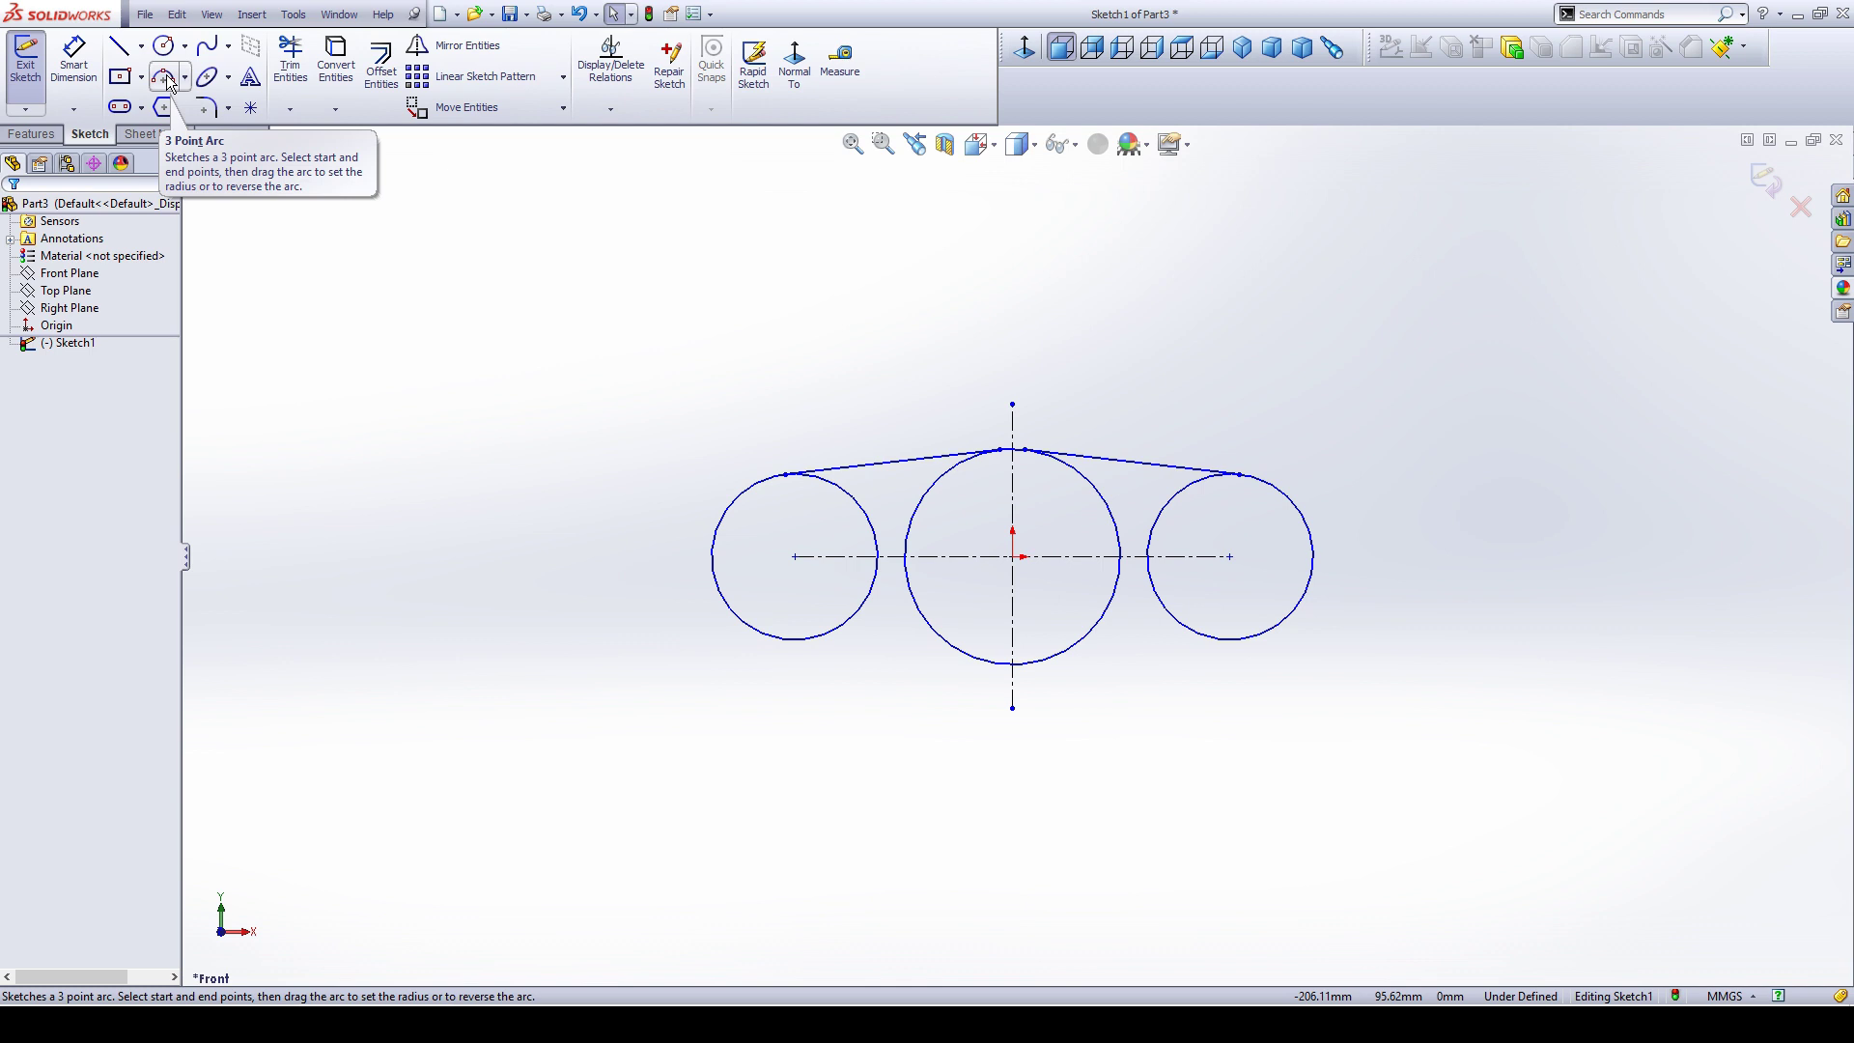
Dimension the left circle's diameter as 12.5+12.5, making it 25 mm.
click(73, 60)
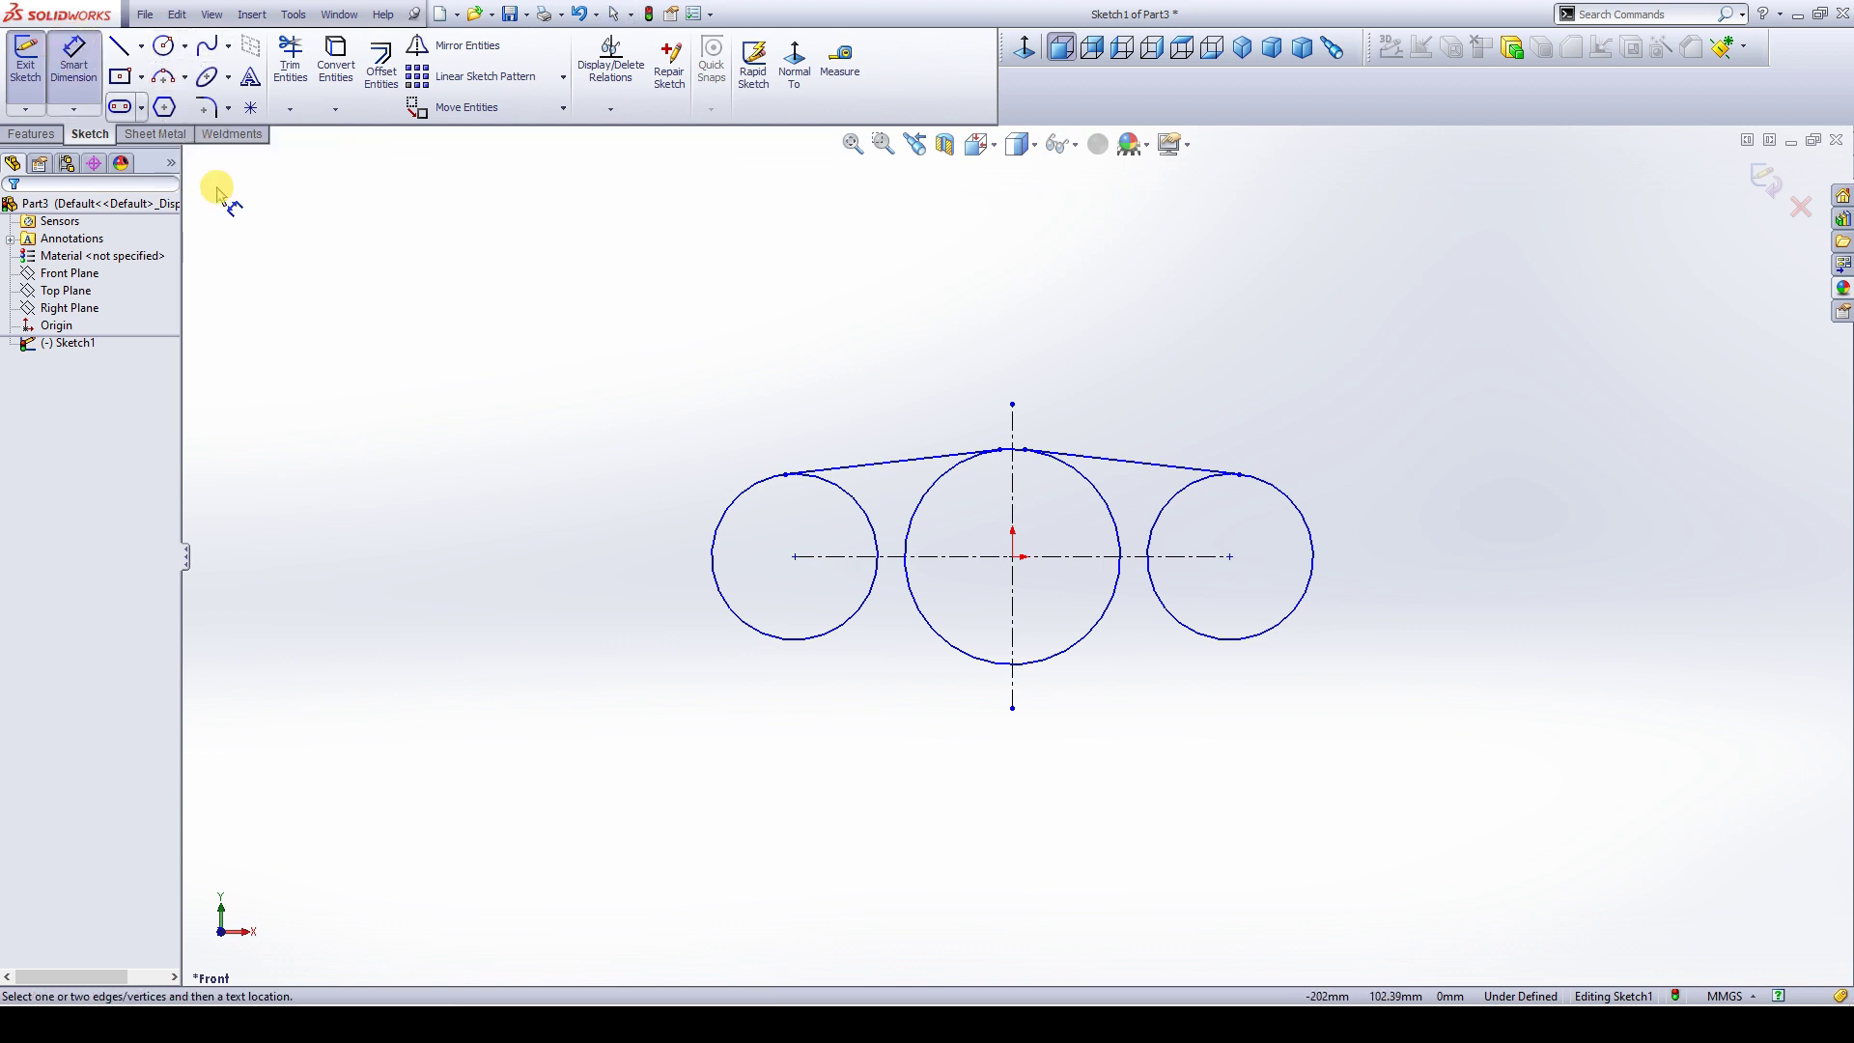
click(768, 638)
click(610, 682)
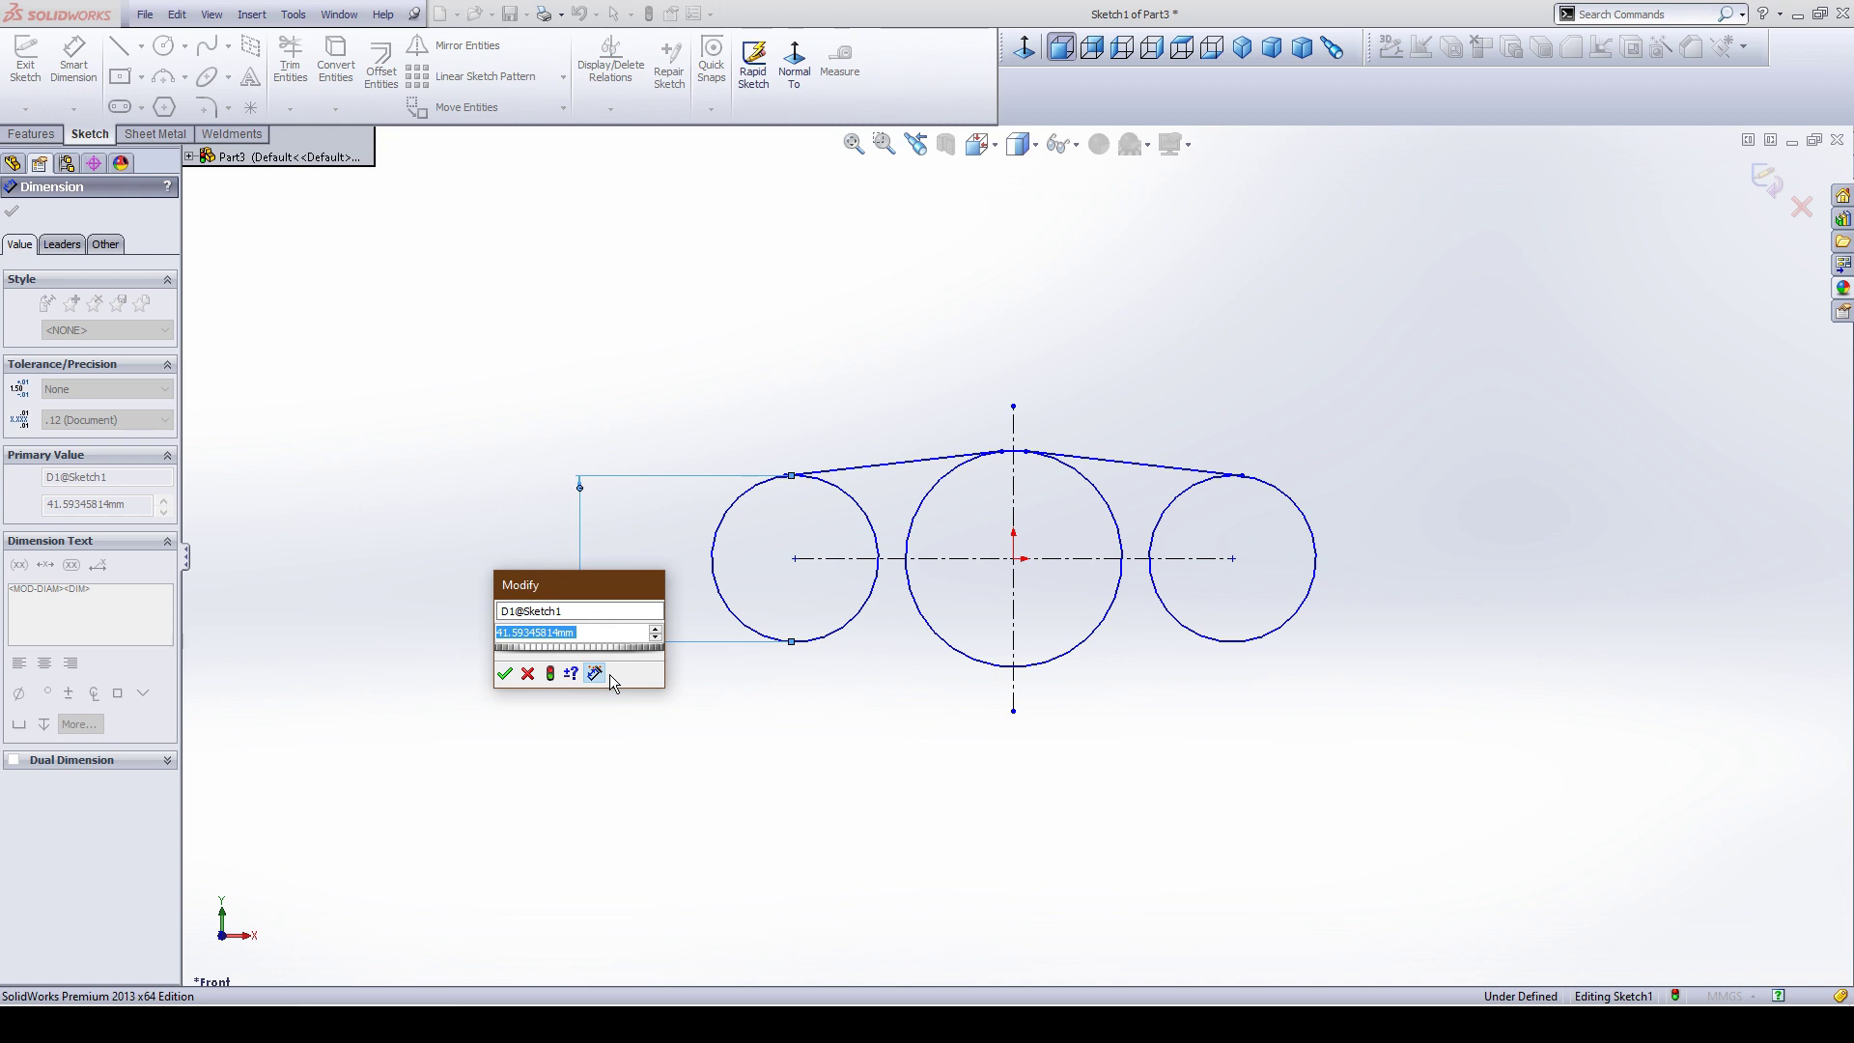
text(12)
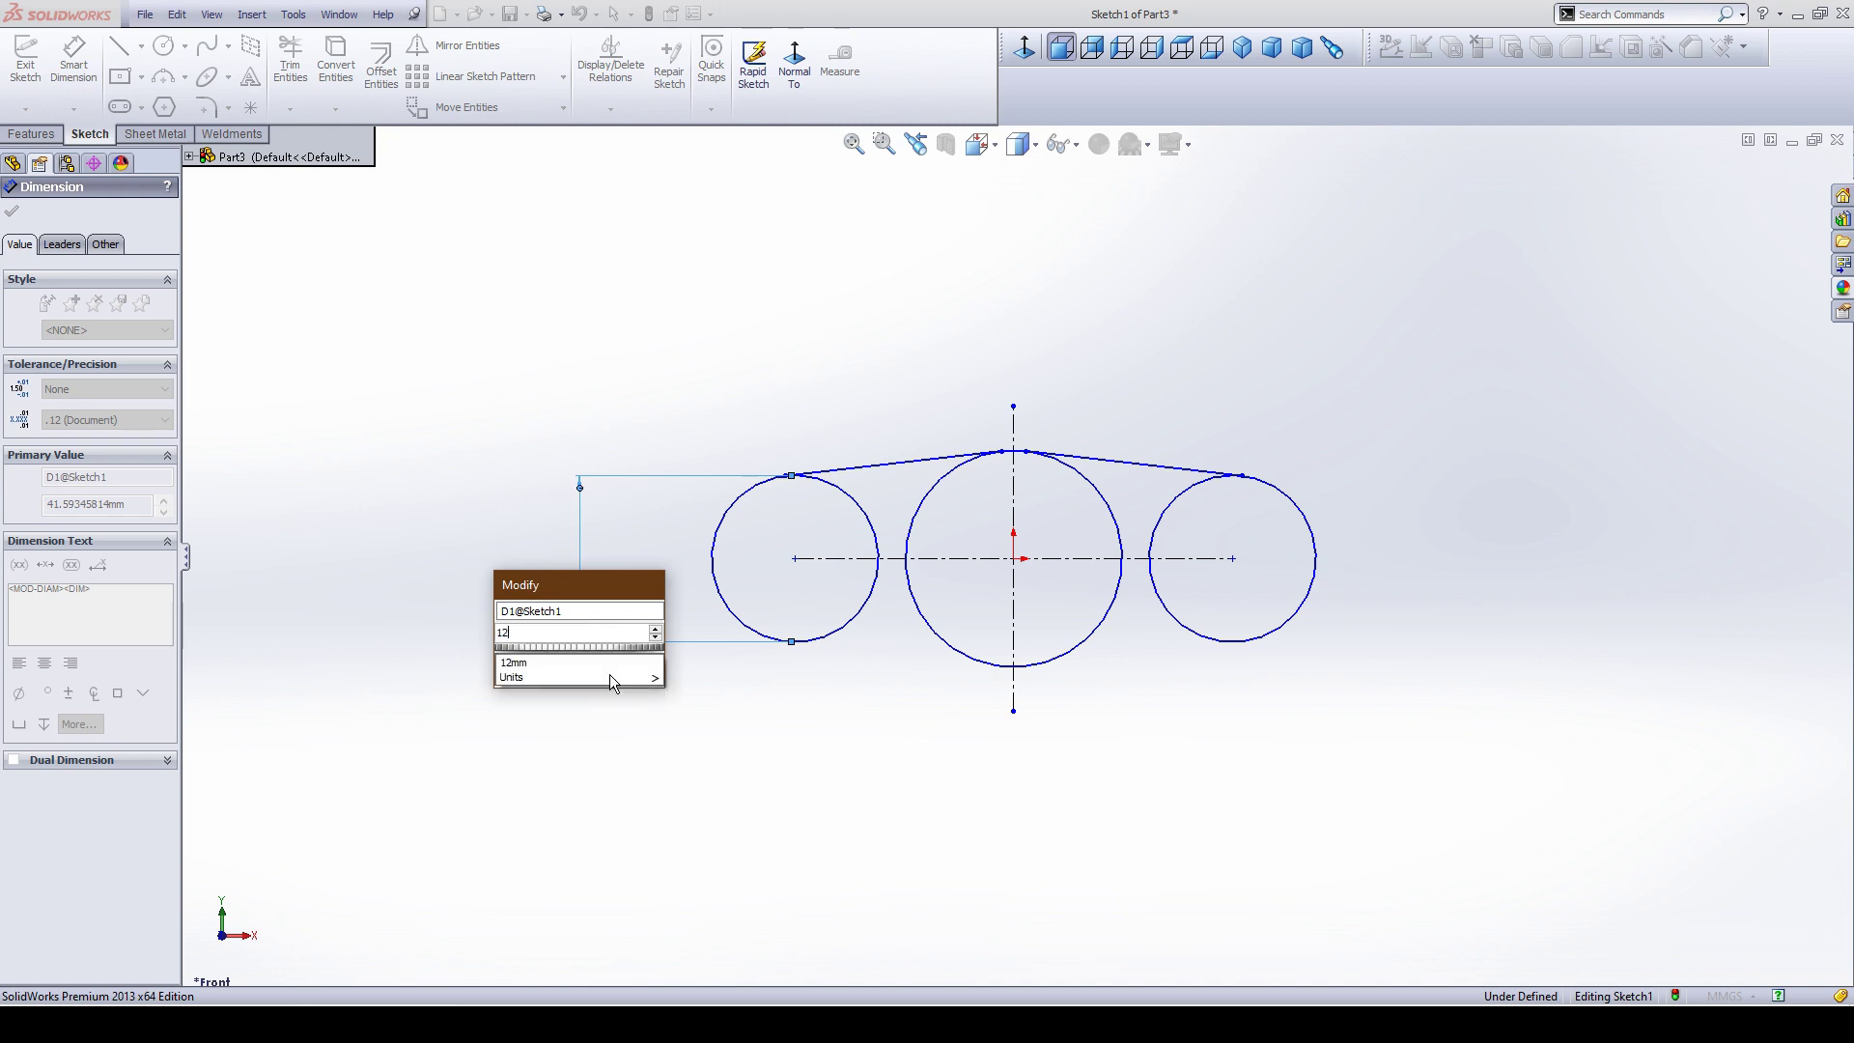
text(.5*2)
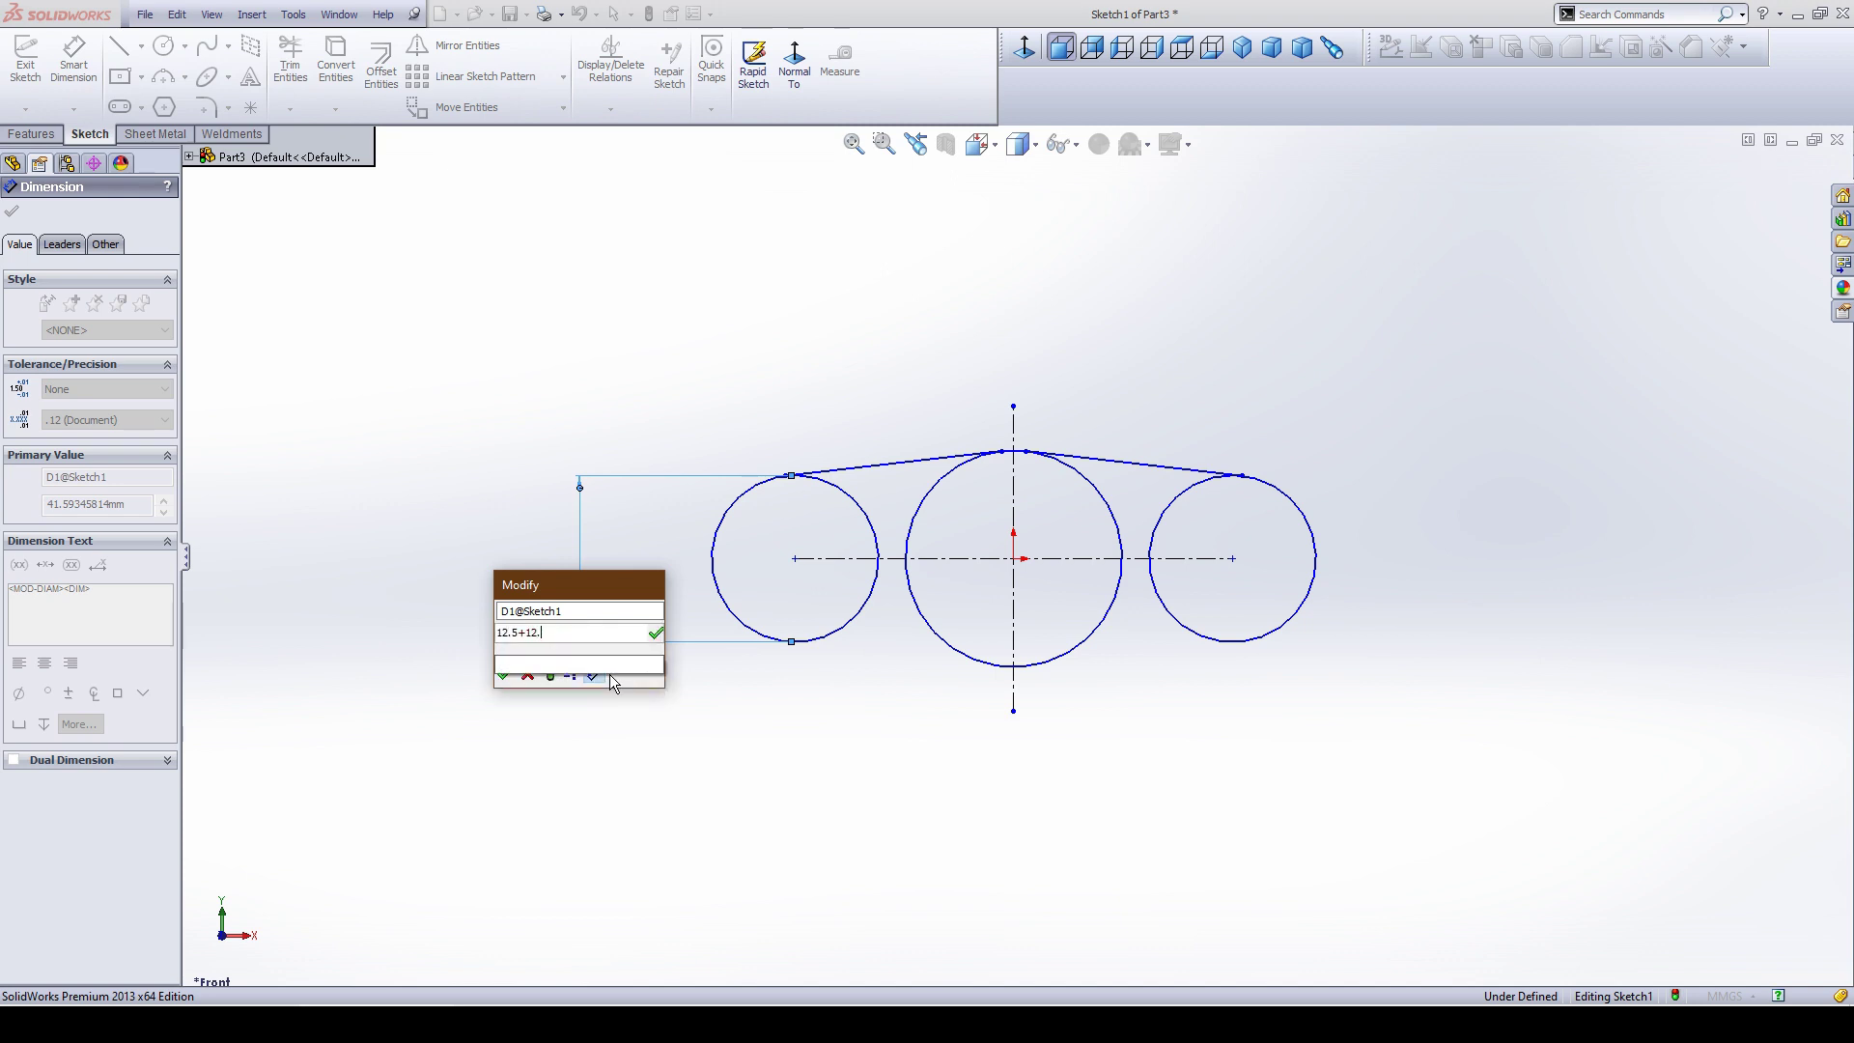
key(Return)
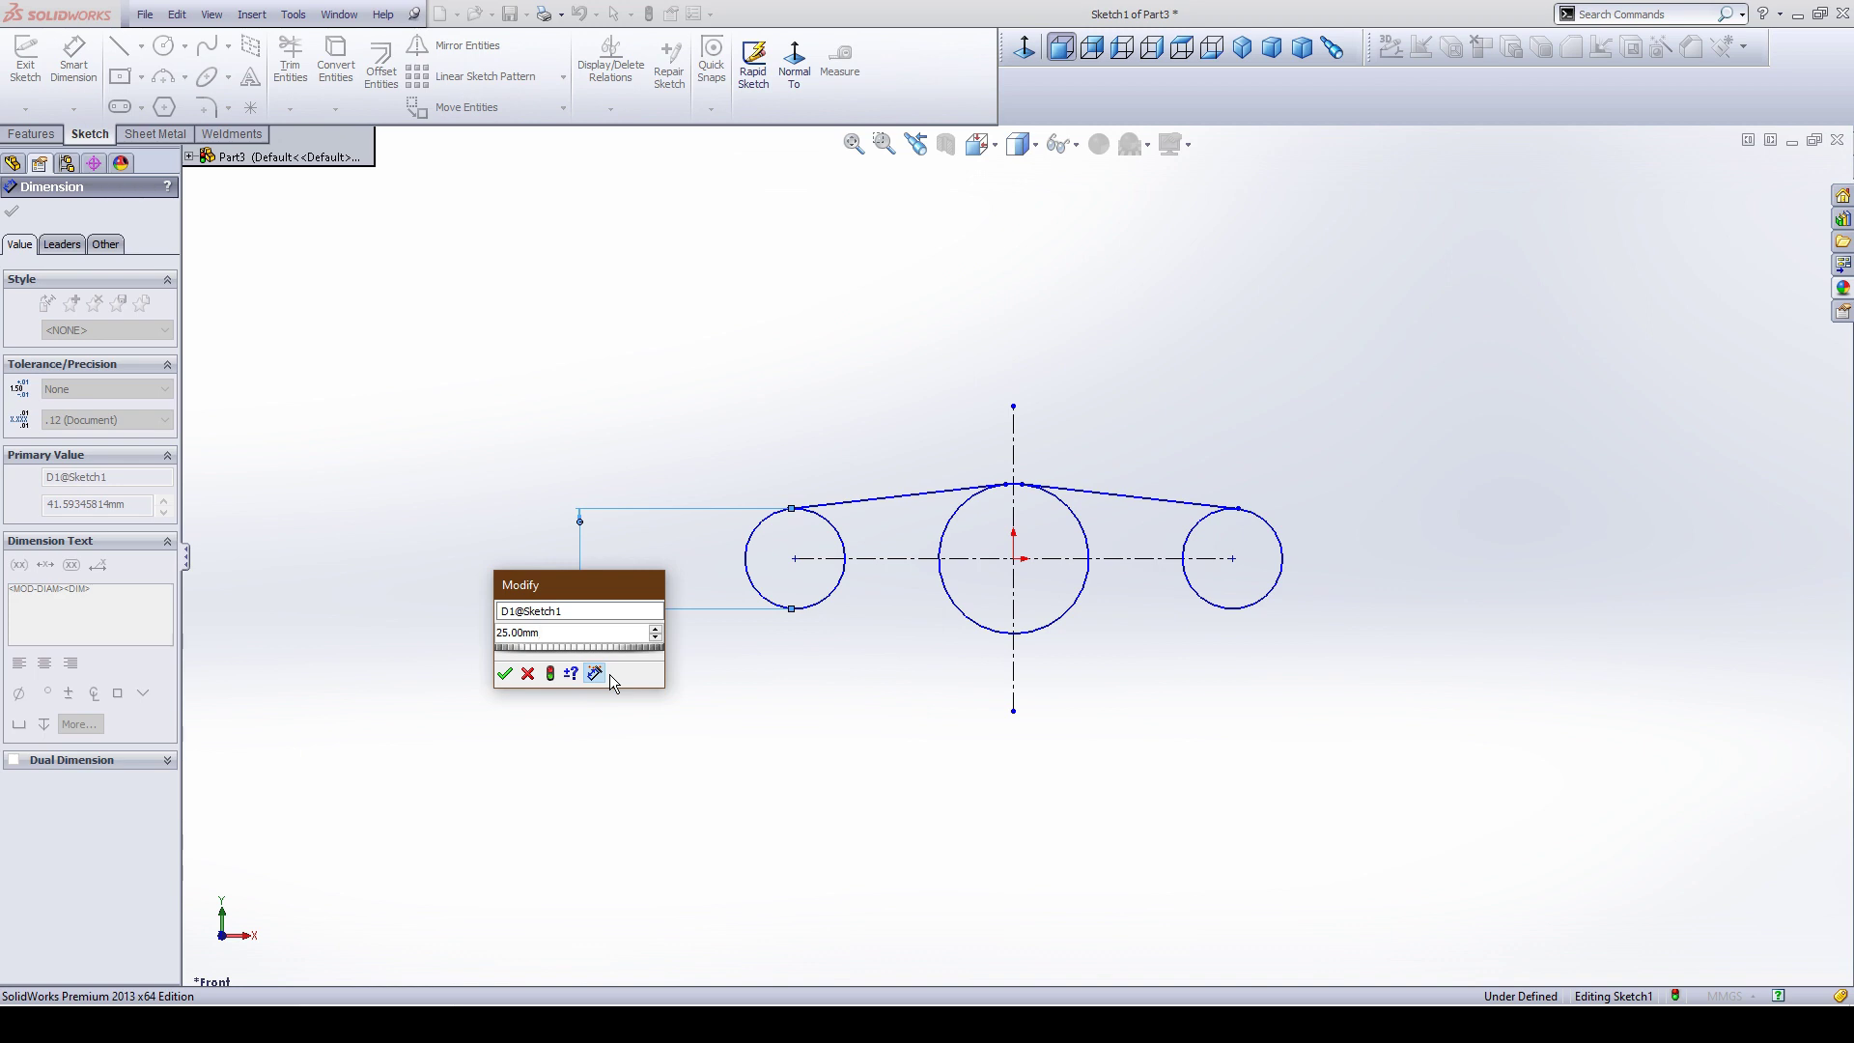
click(504, 673)
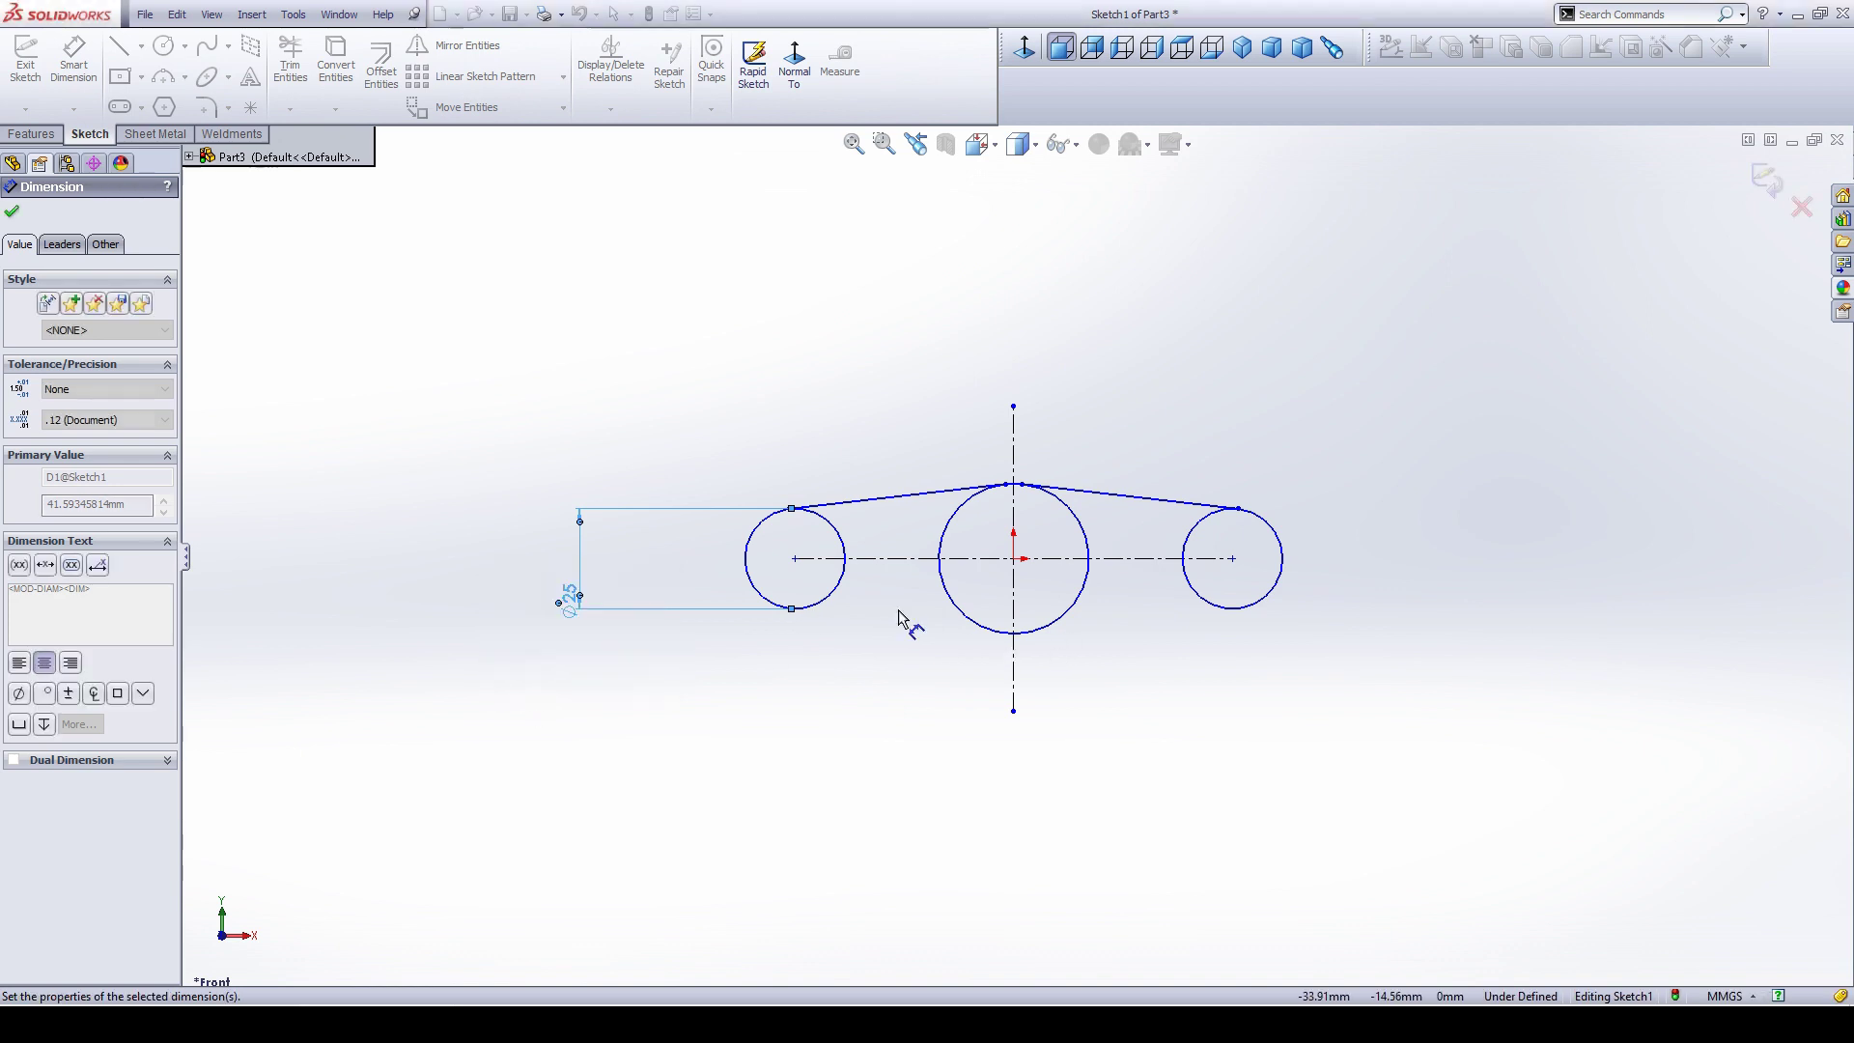
Dimension the central circle's diameter as 50 mm.
click(961, 619)
click(919, 645)
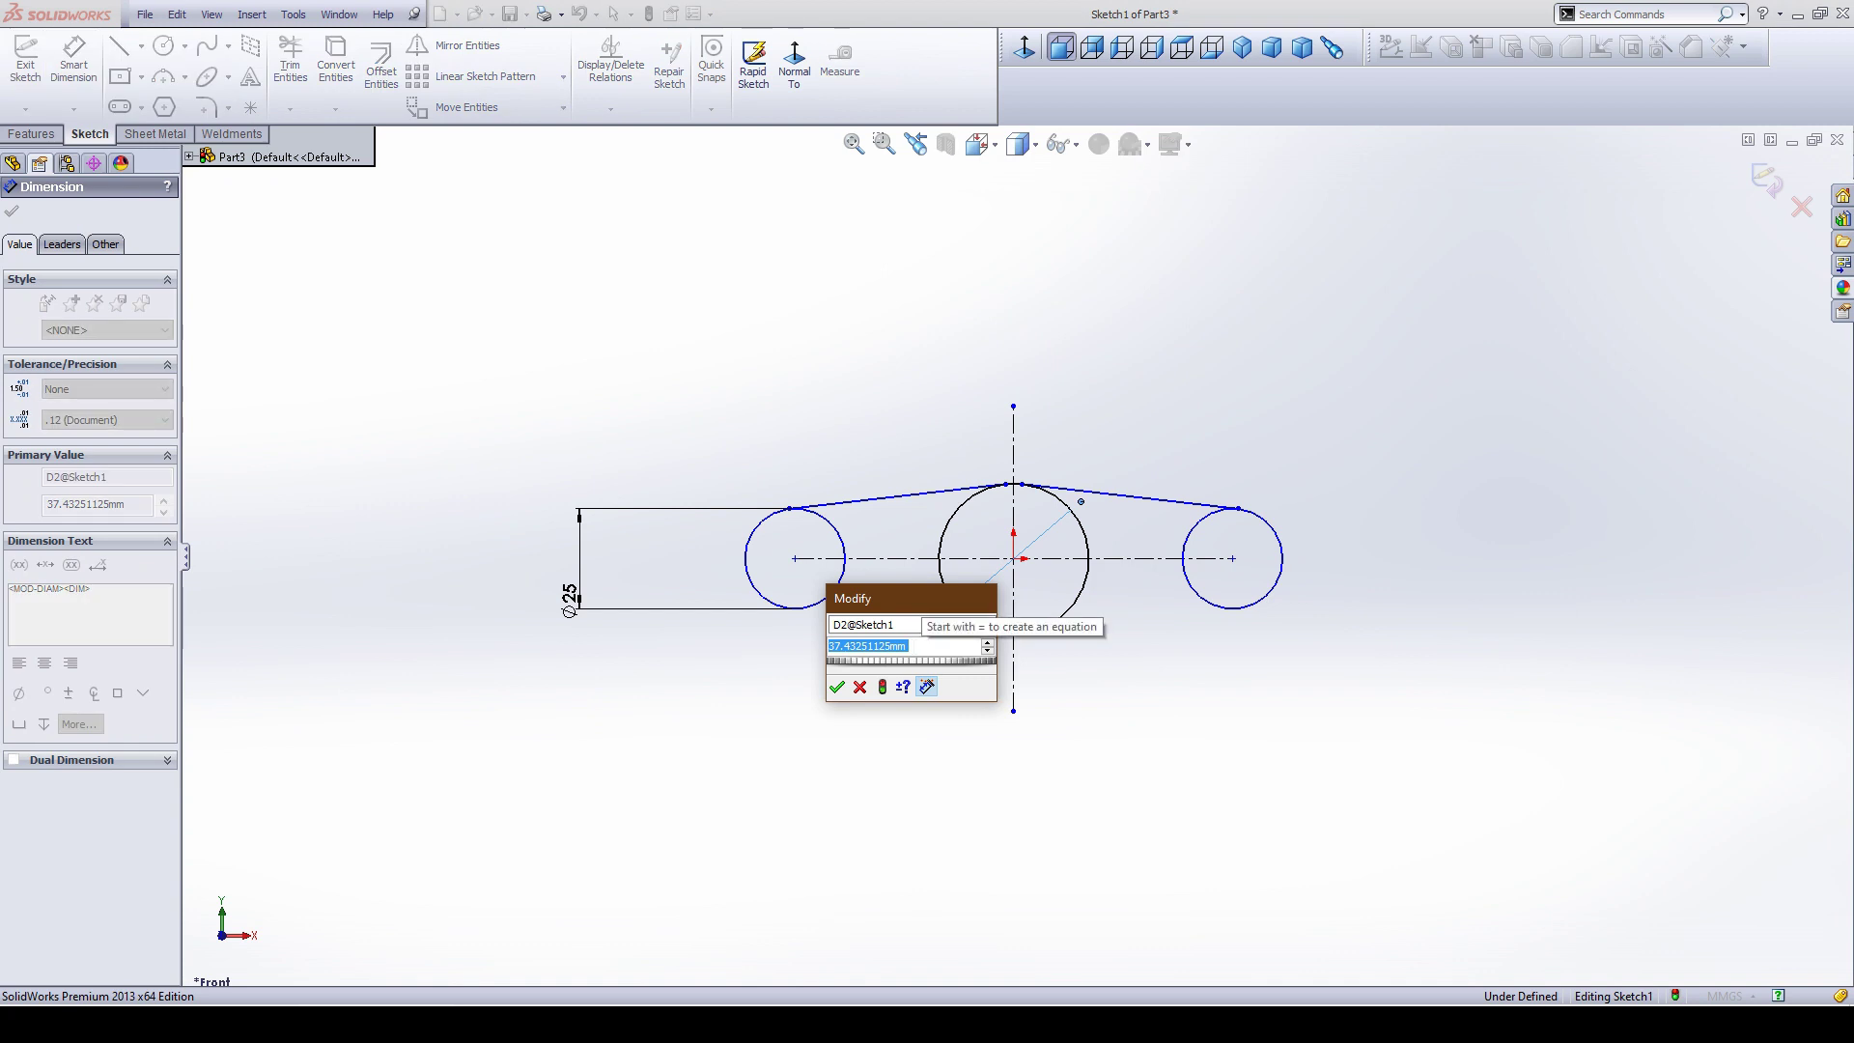
text(50)
key(Return)
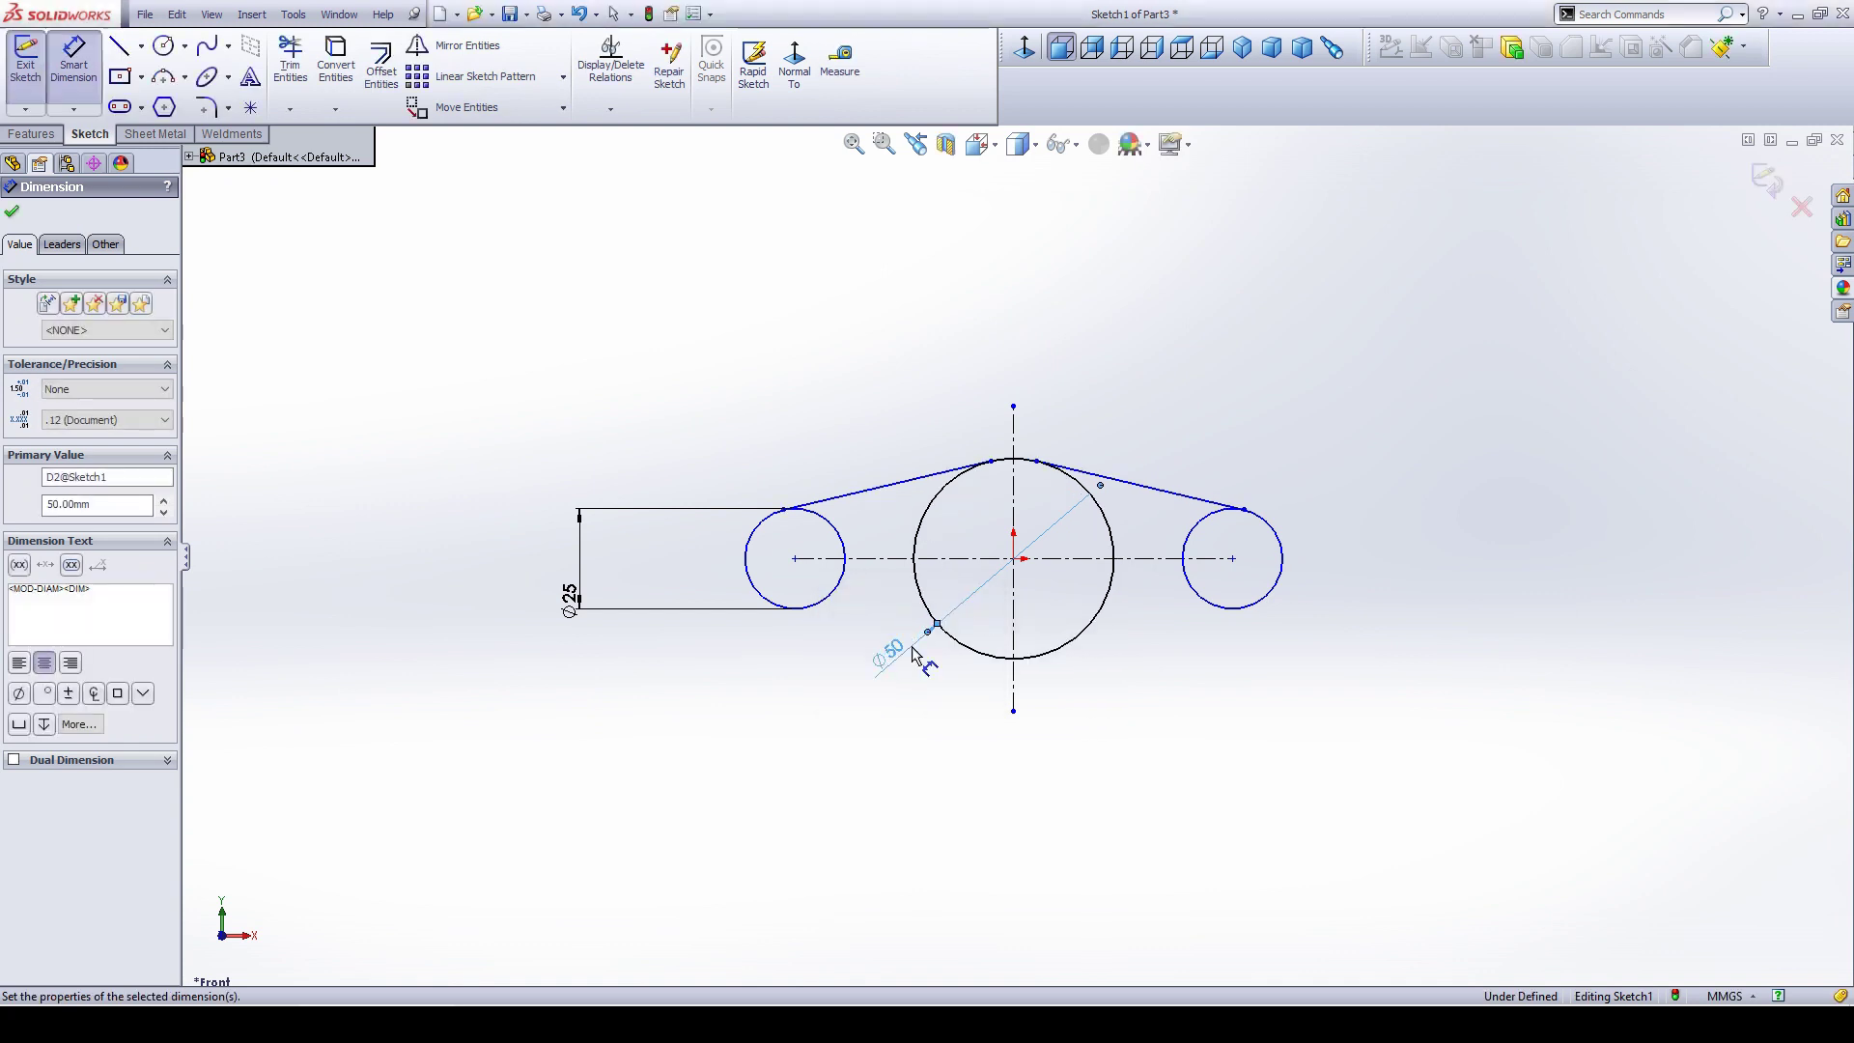
click(1159, 719)
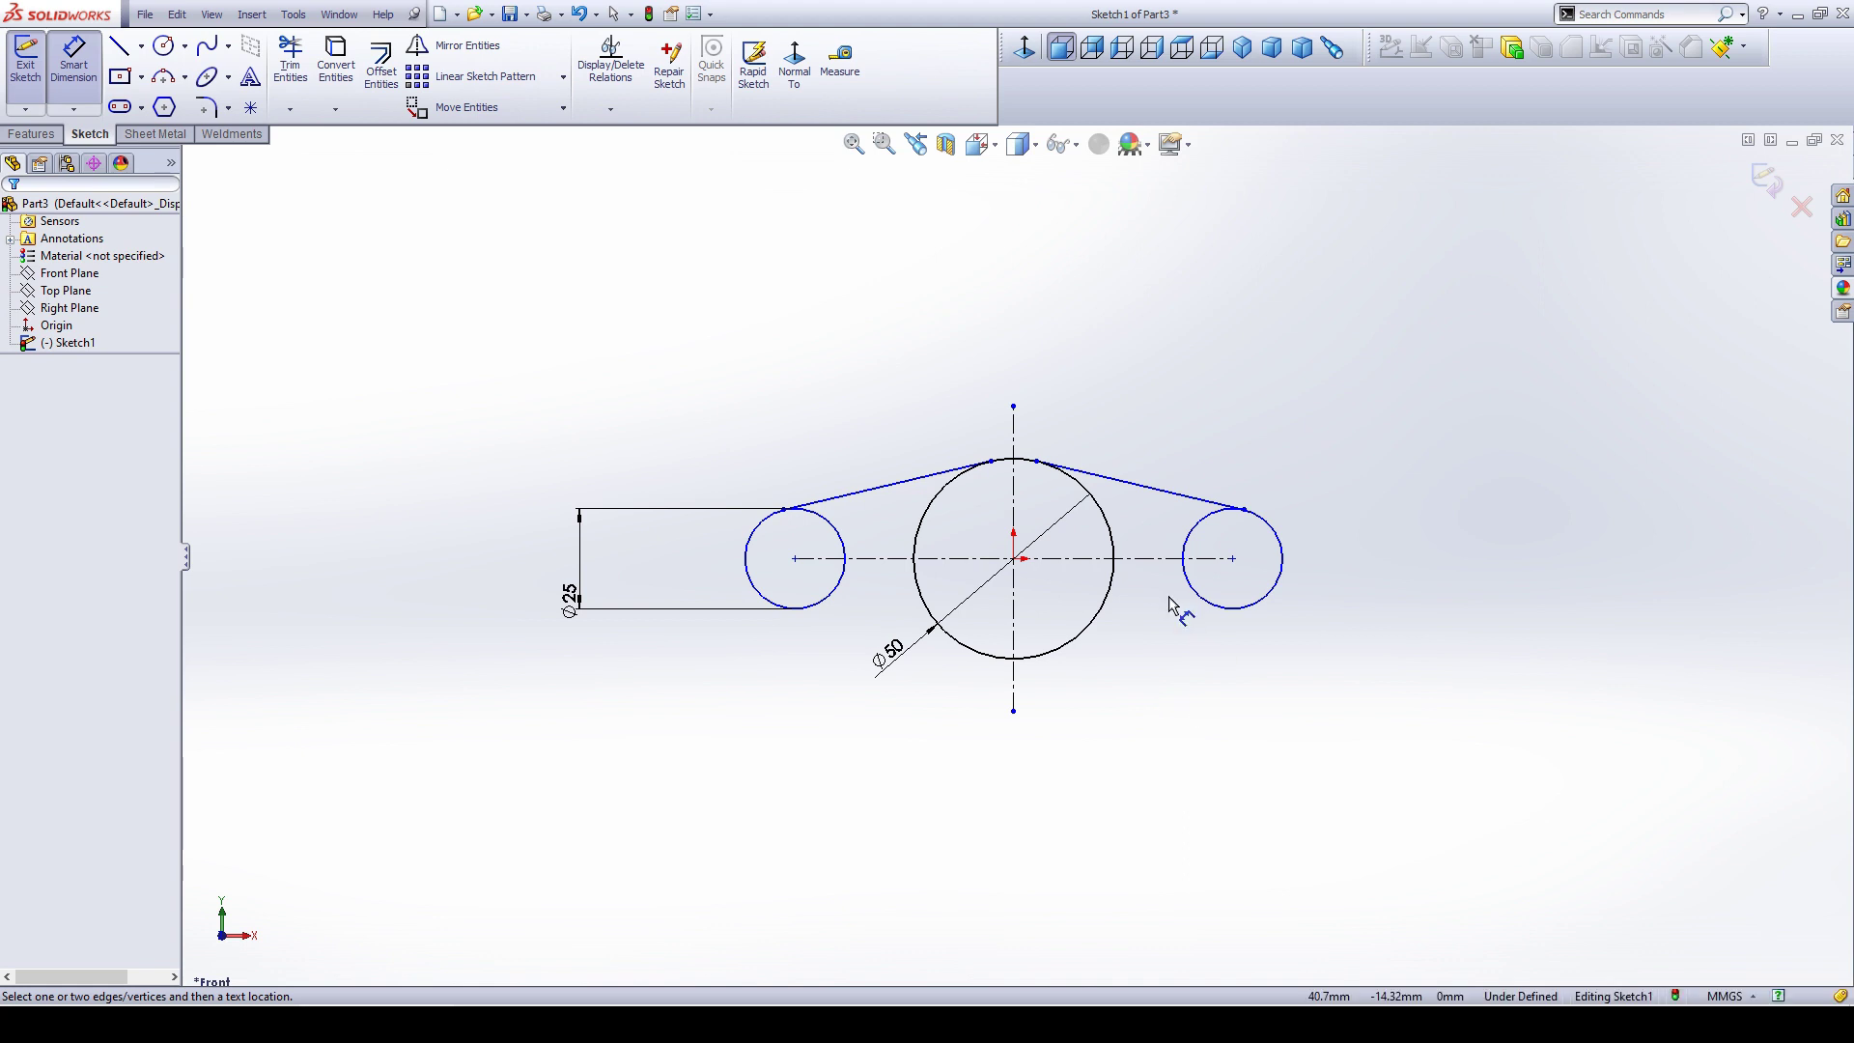
Mirror the two upper tangent lines about the horizontal centerline, keeping the originals.
click(454, 46)
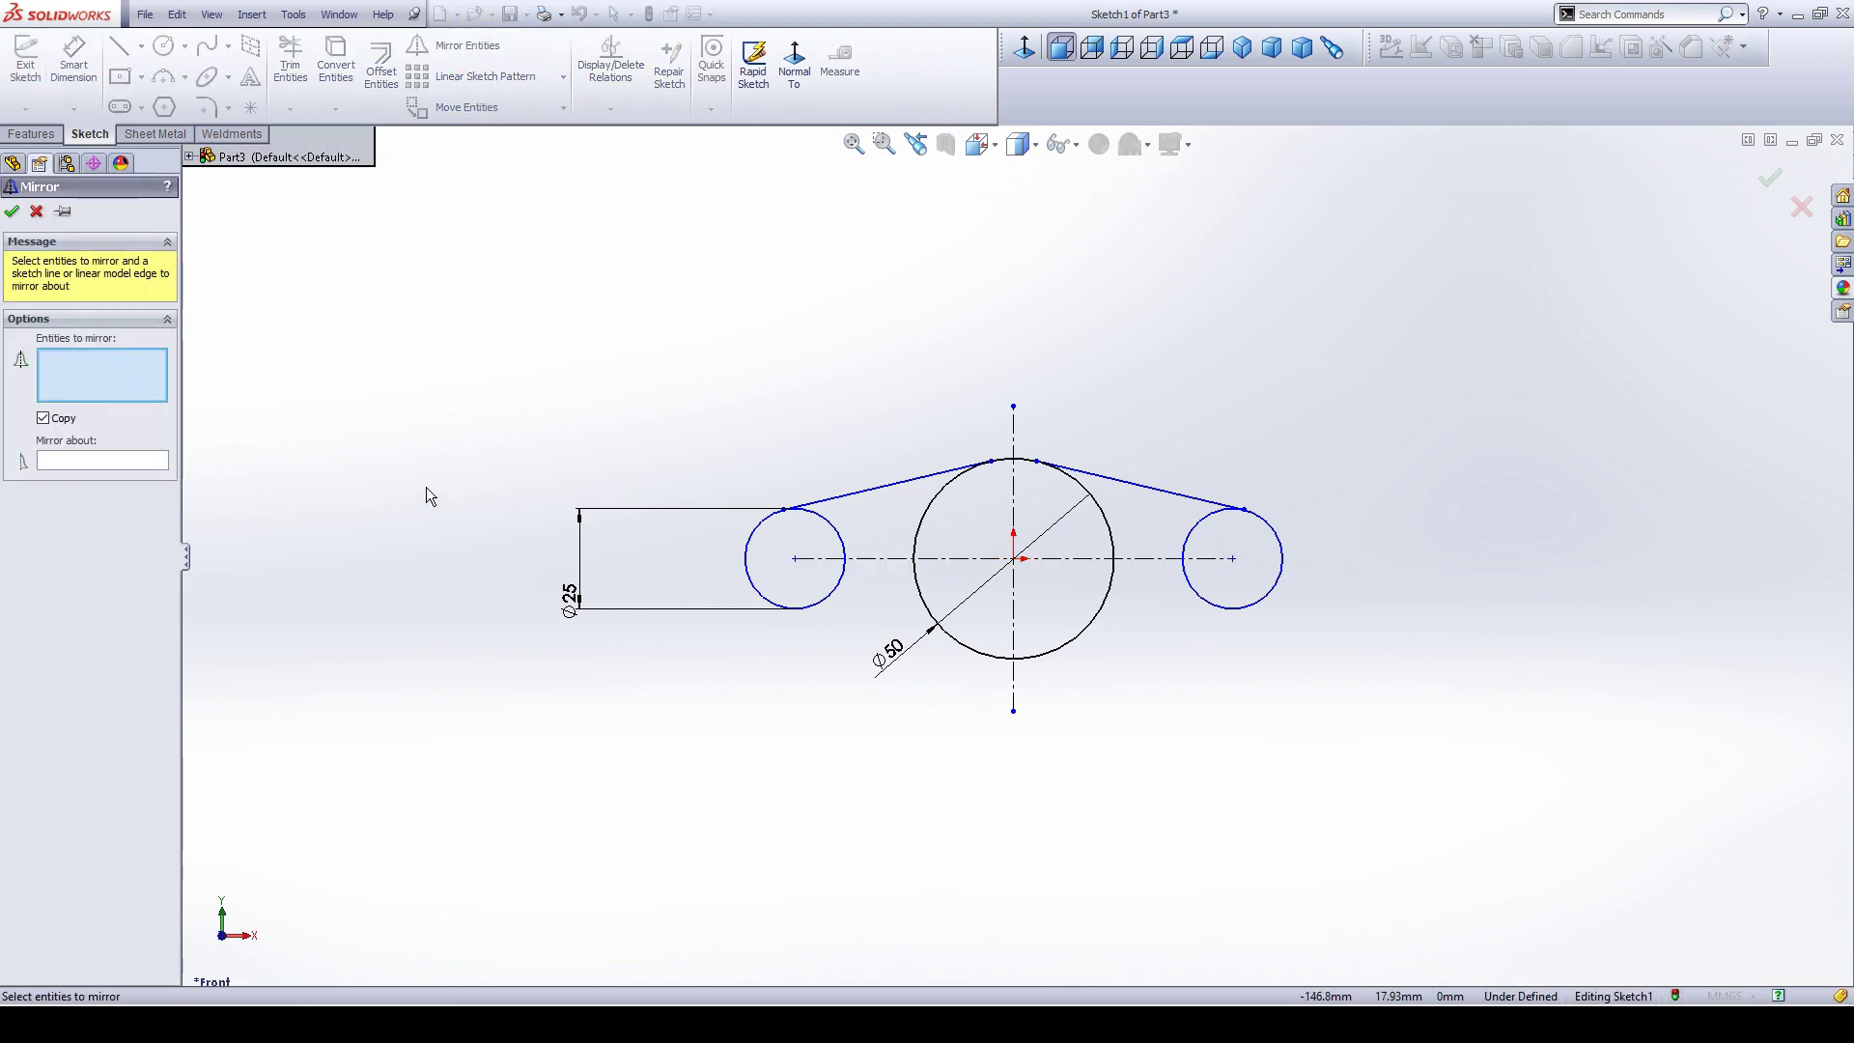
click(875, 487)
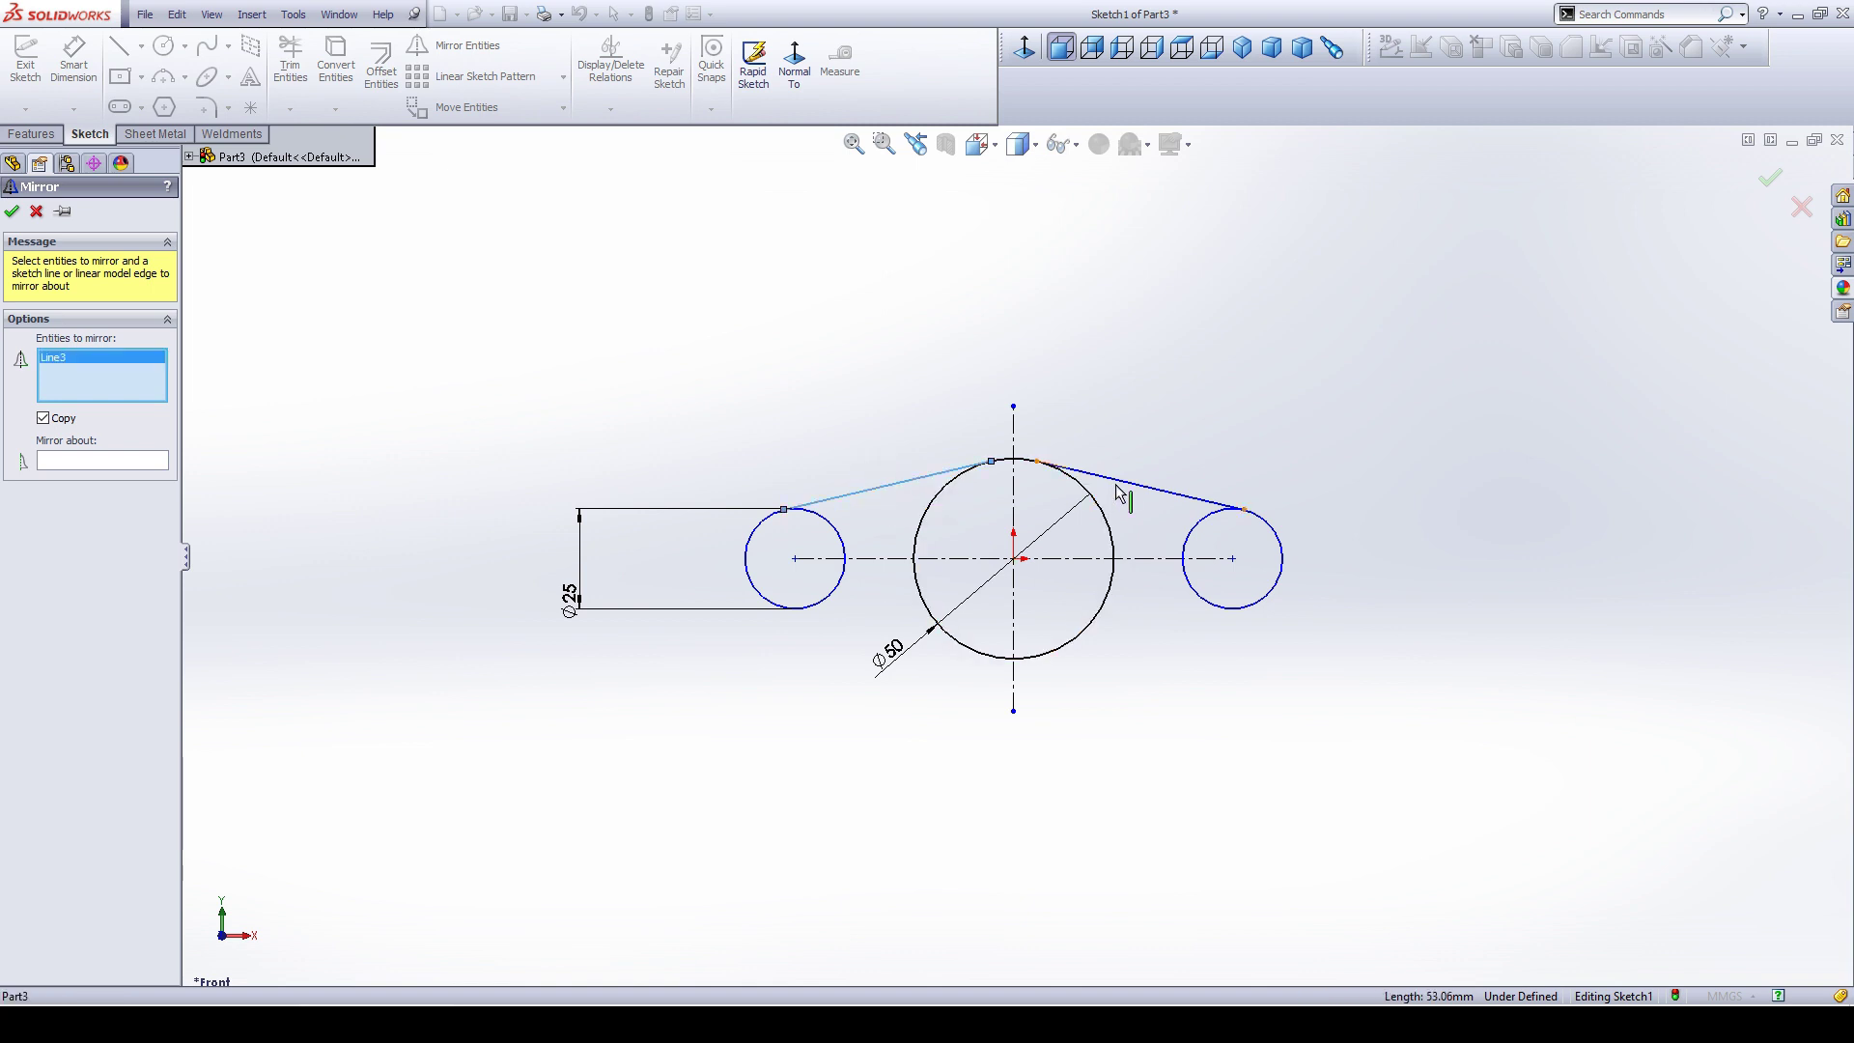
click(1120, 480)
click(130, 463)
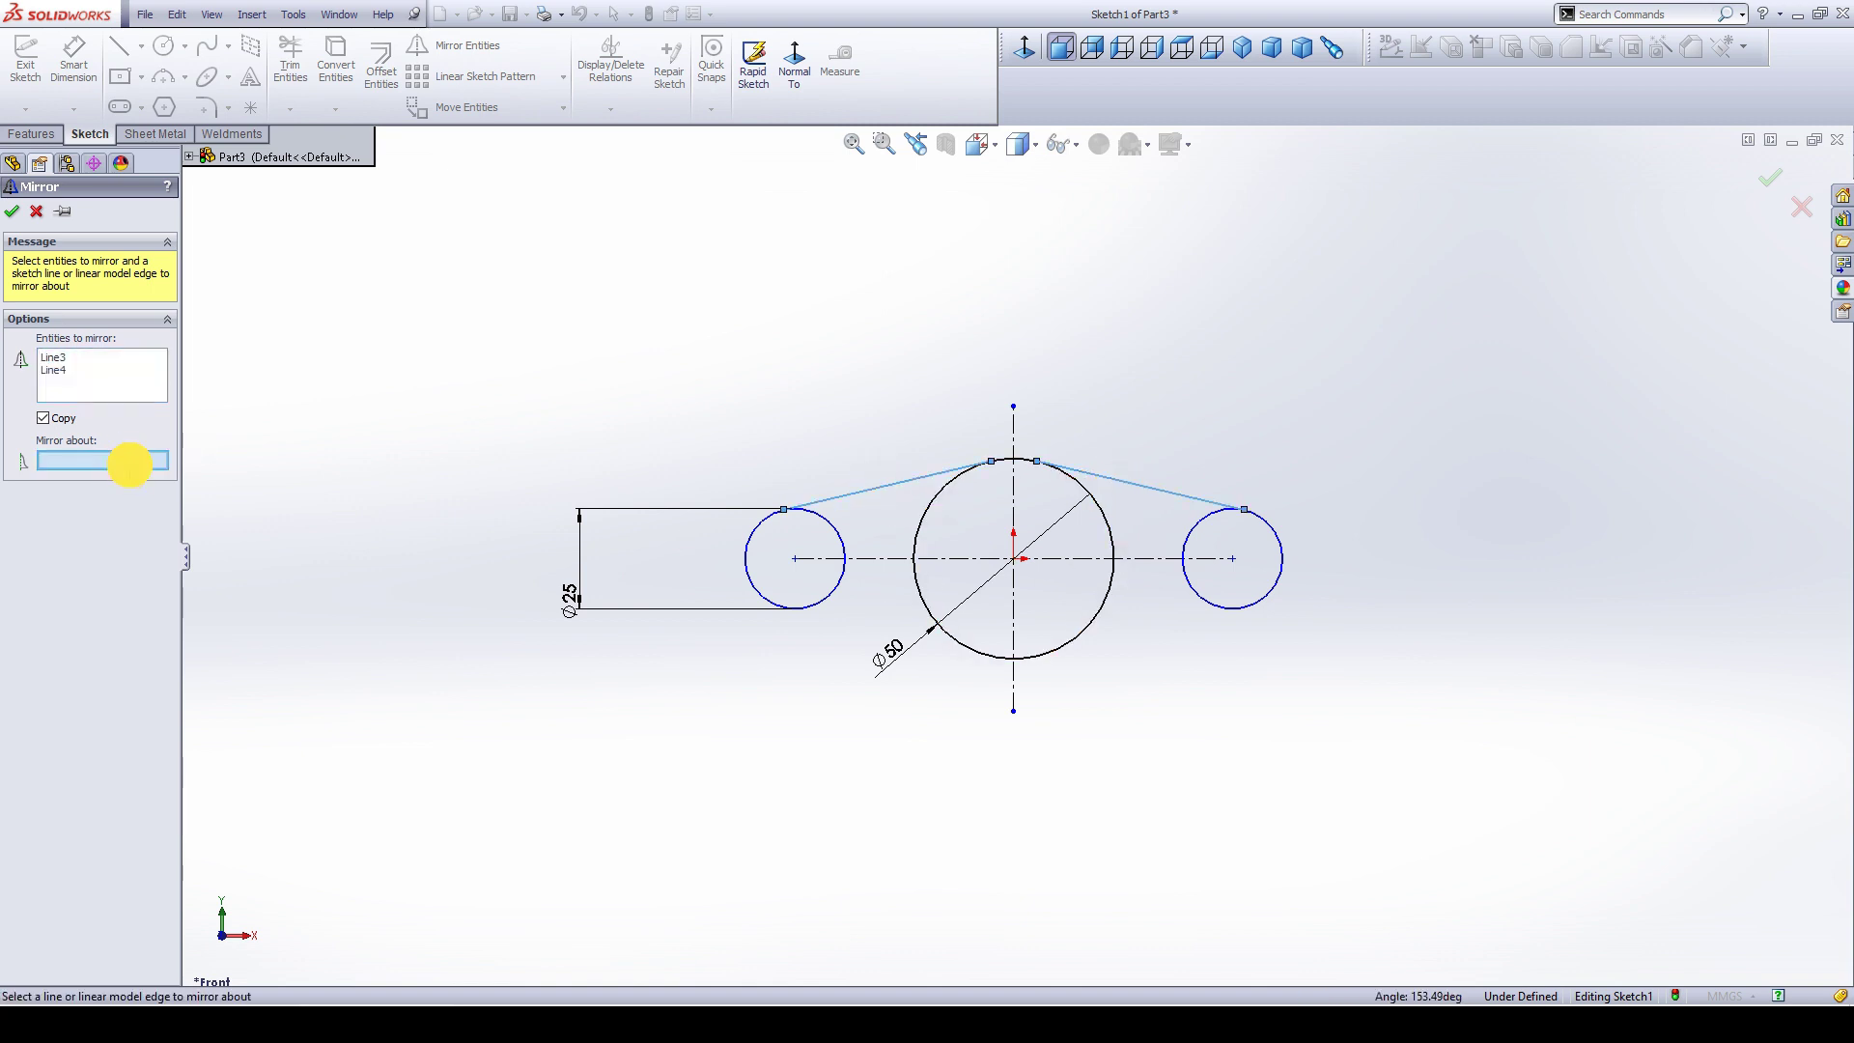
click(883, 559)
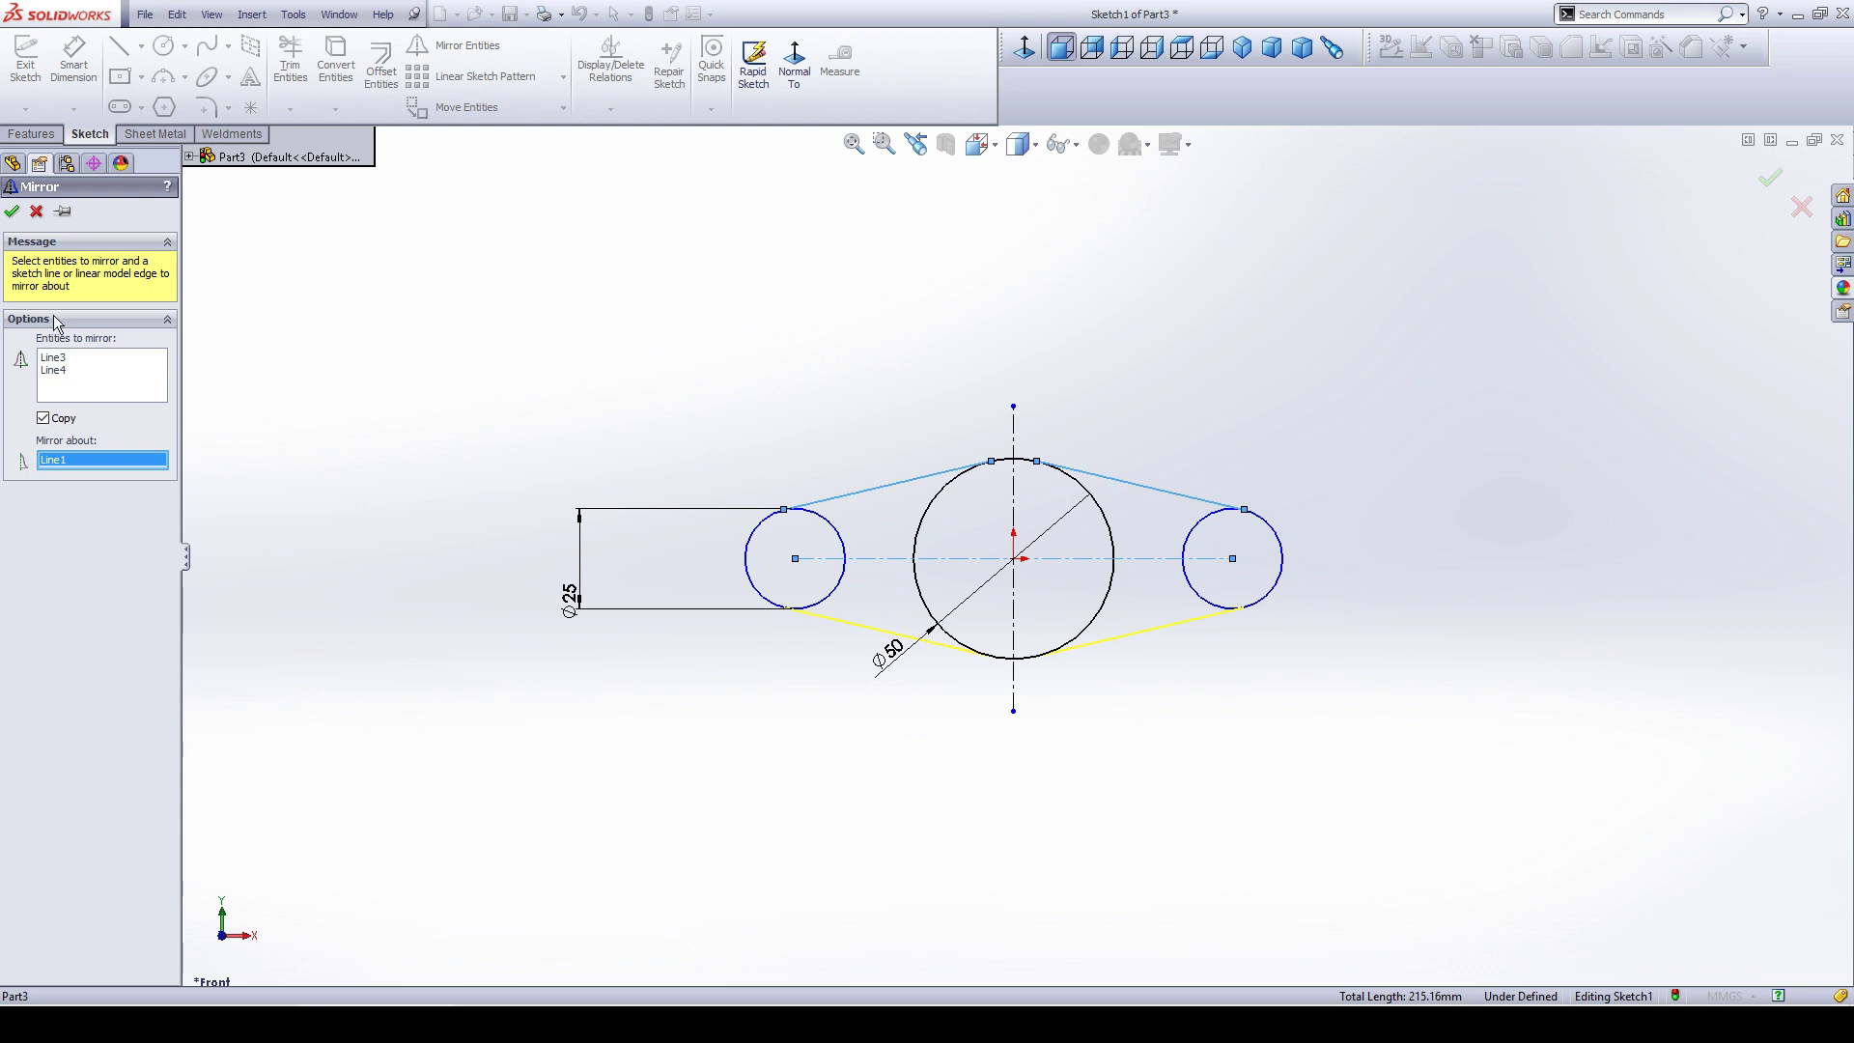
click(20, 212)
click(621, 401)
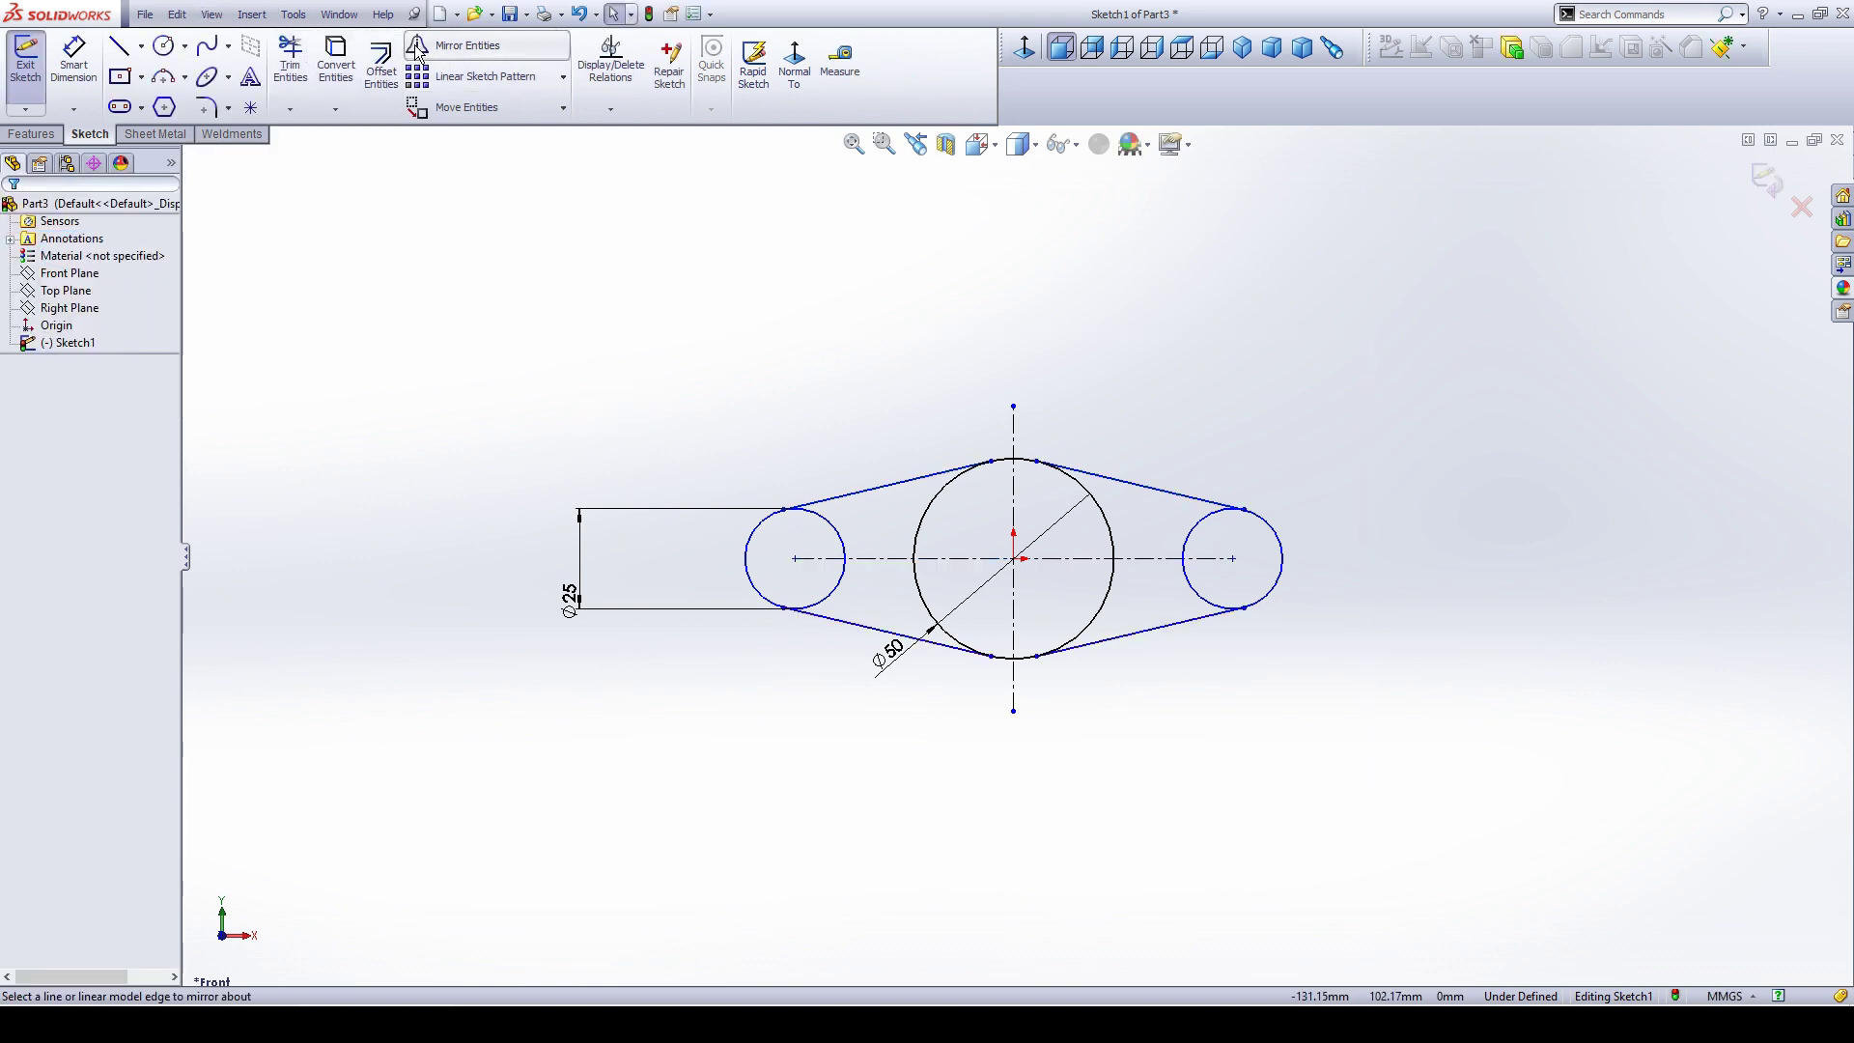
Trim the inner arcs of all three circles with Power trim, leaving one closed outer profile.
click(291, 58)
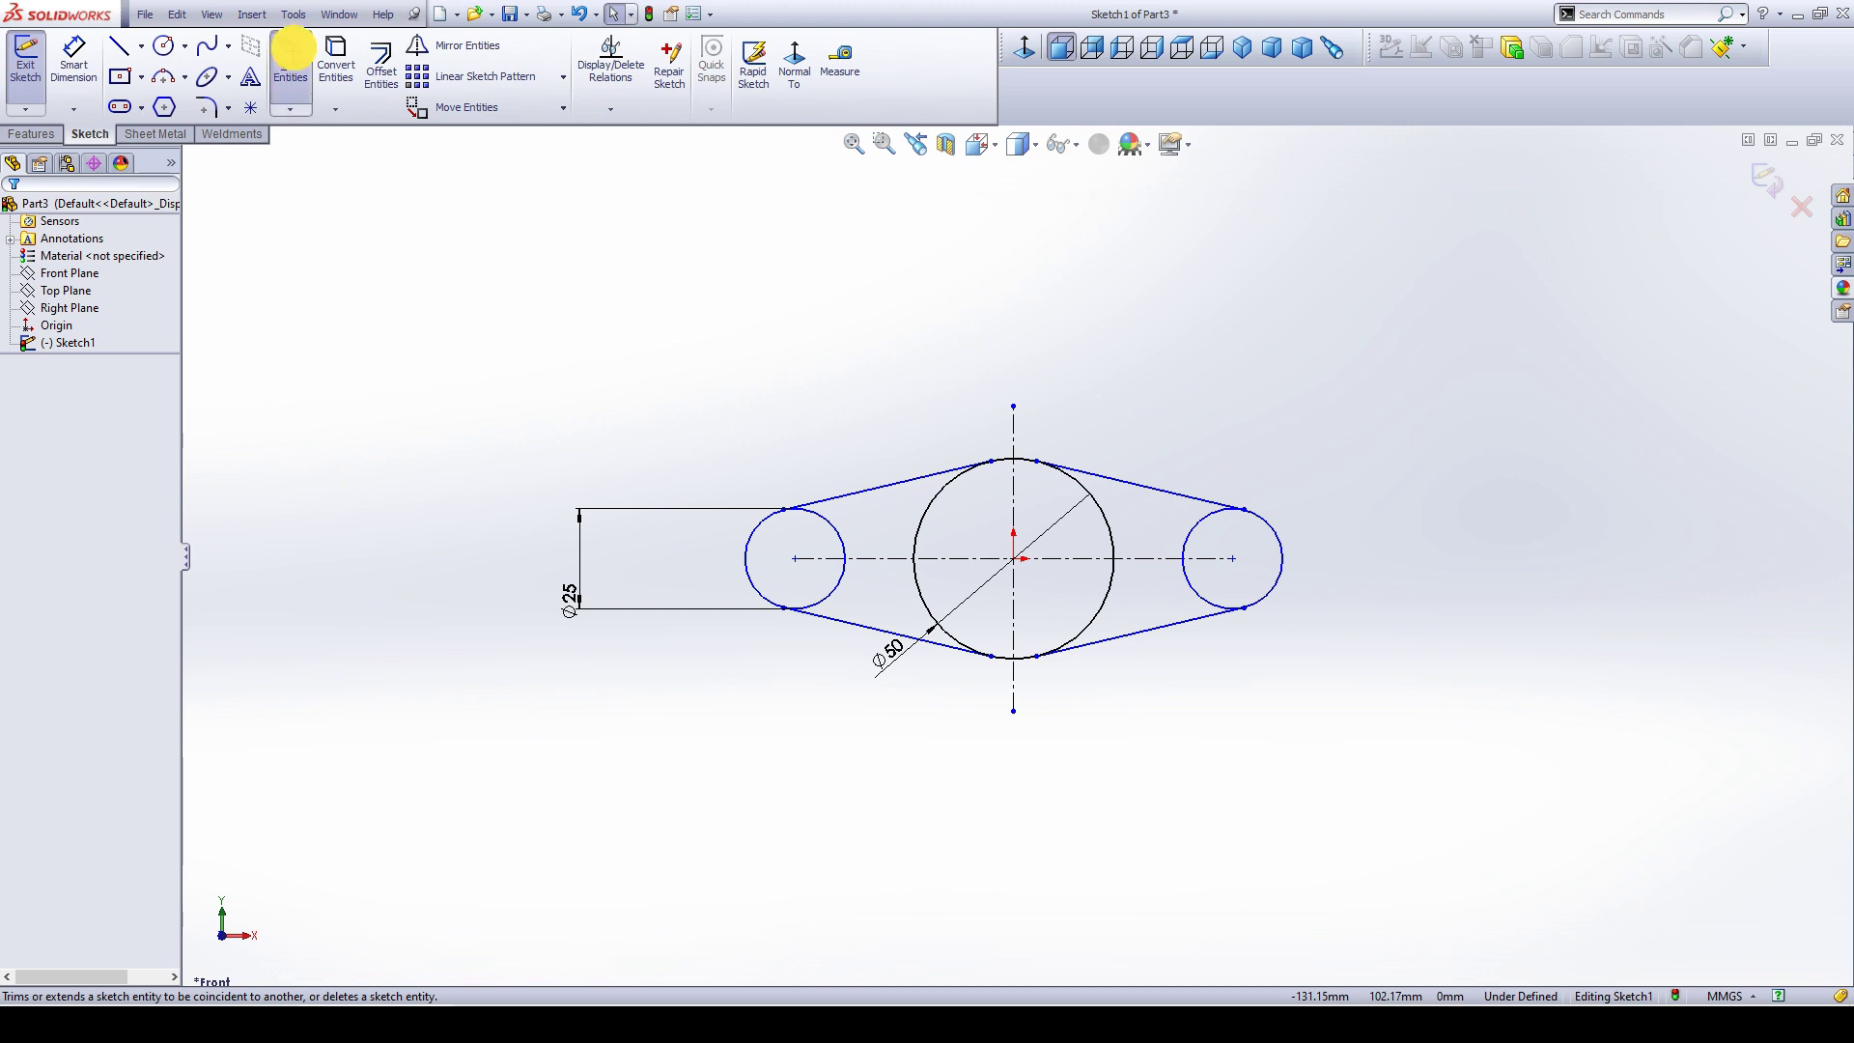
mouse_move(820, 538)
mouse_down()
mouse_move(855, 589)
mouse_move(820, 575)
mouse_move(948, 526)
mouse_move(889, 530)
mouse_move(933, 587)
mouse_move(905, 602)
mouse_move(1115, 597)
mouse_move(1114, 526)
mouse_up()
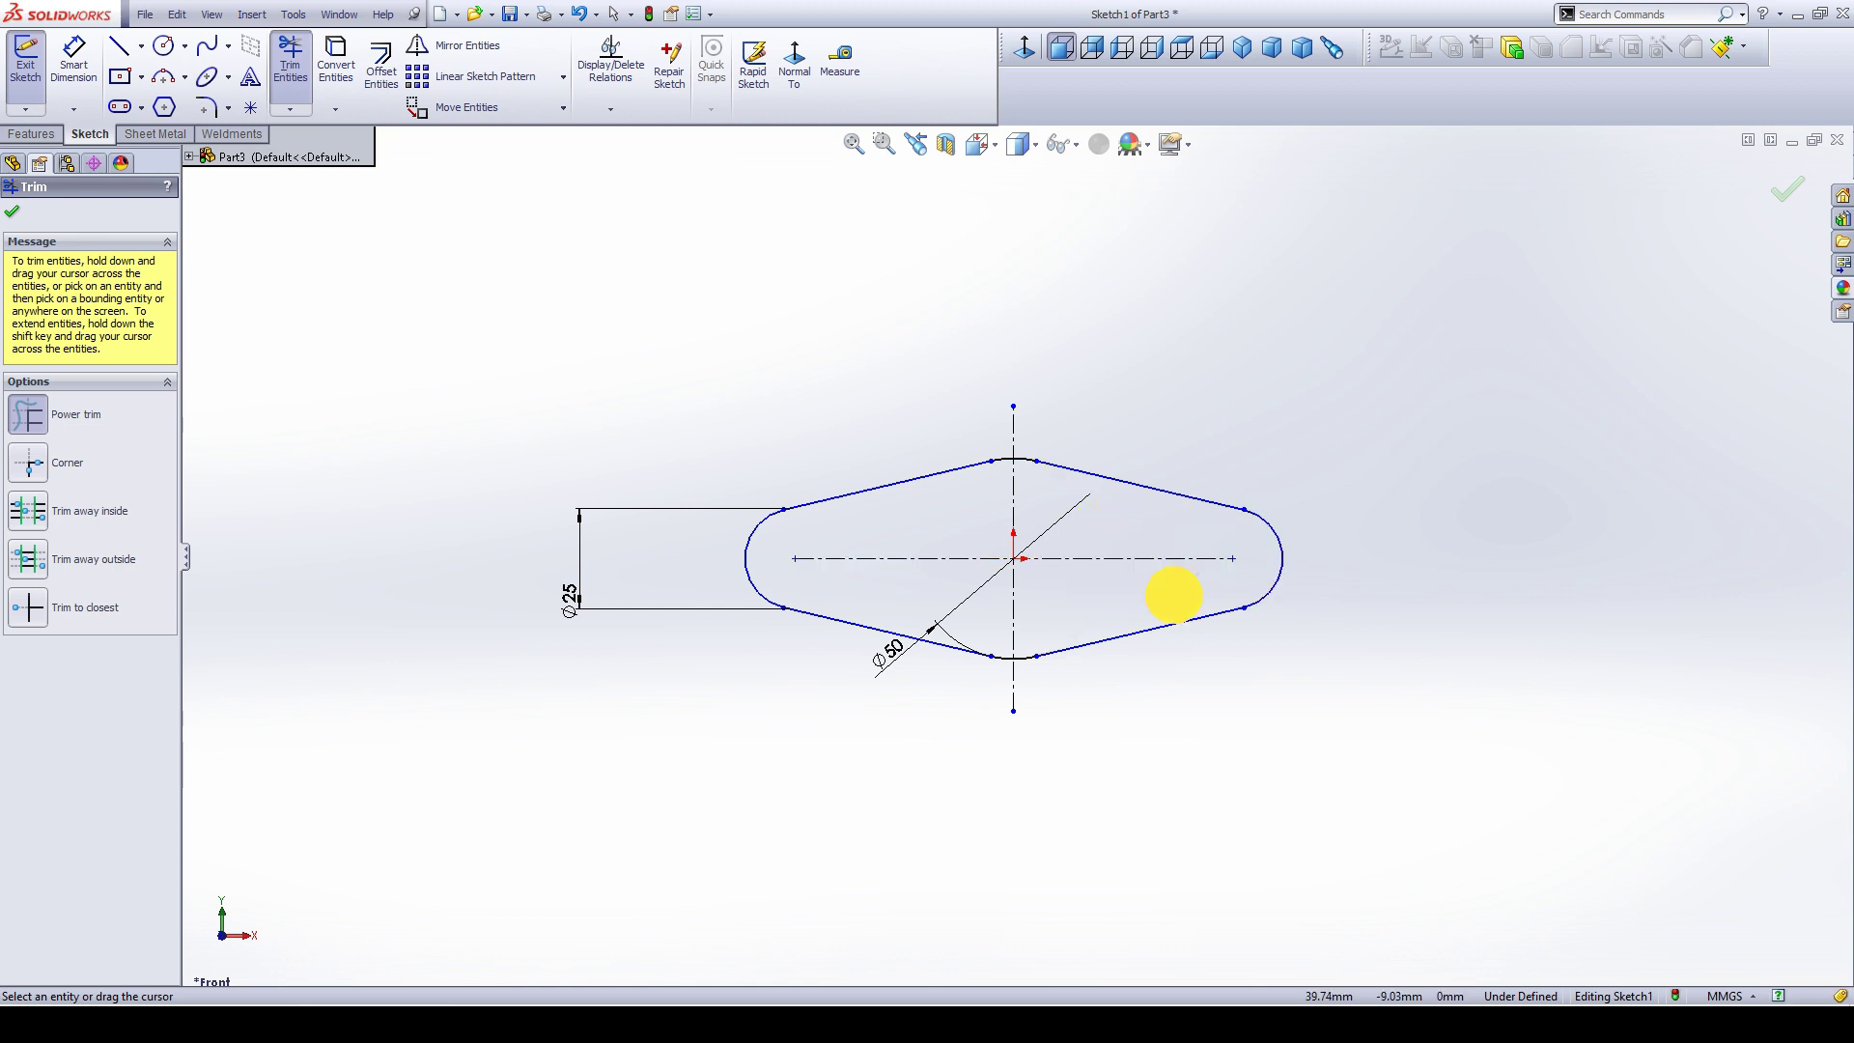
click(15, 214)
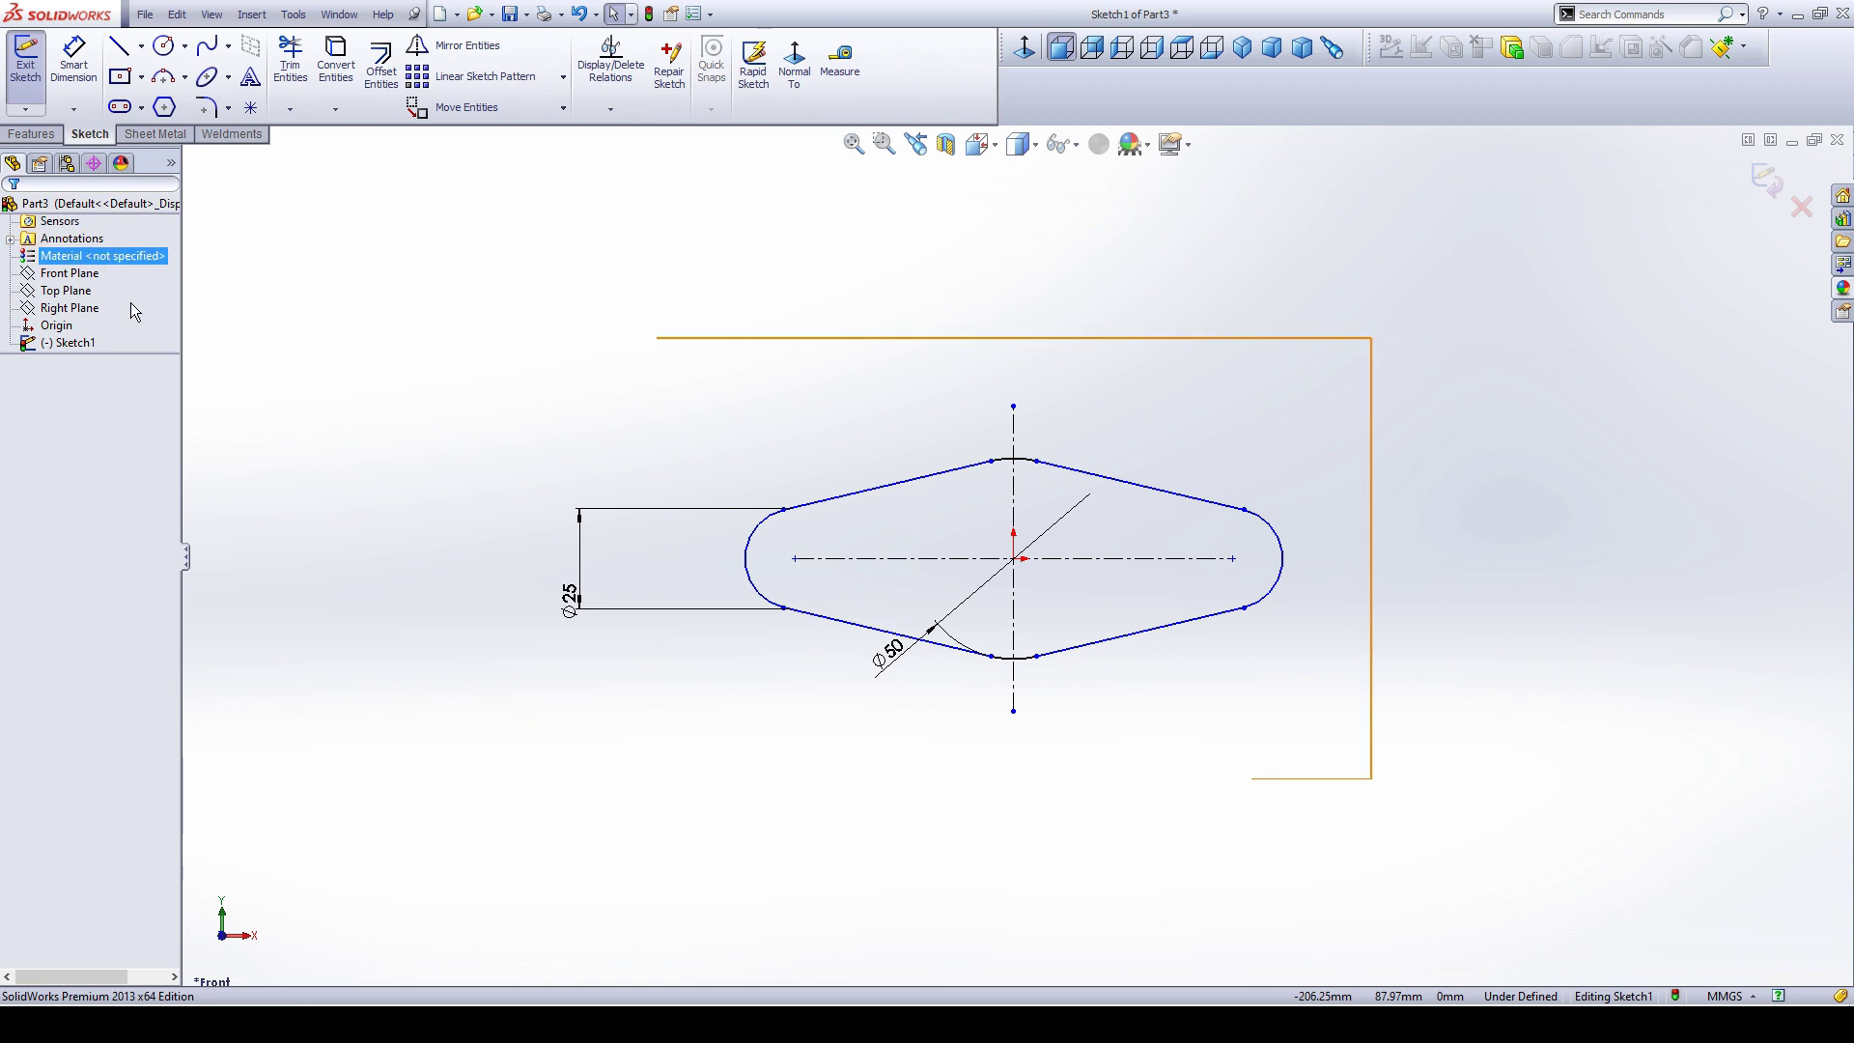
Dimension the horizontal centerline between the two end arc centres as 100 mm.
click(73, 60)
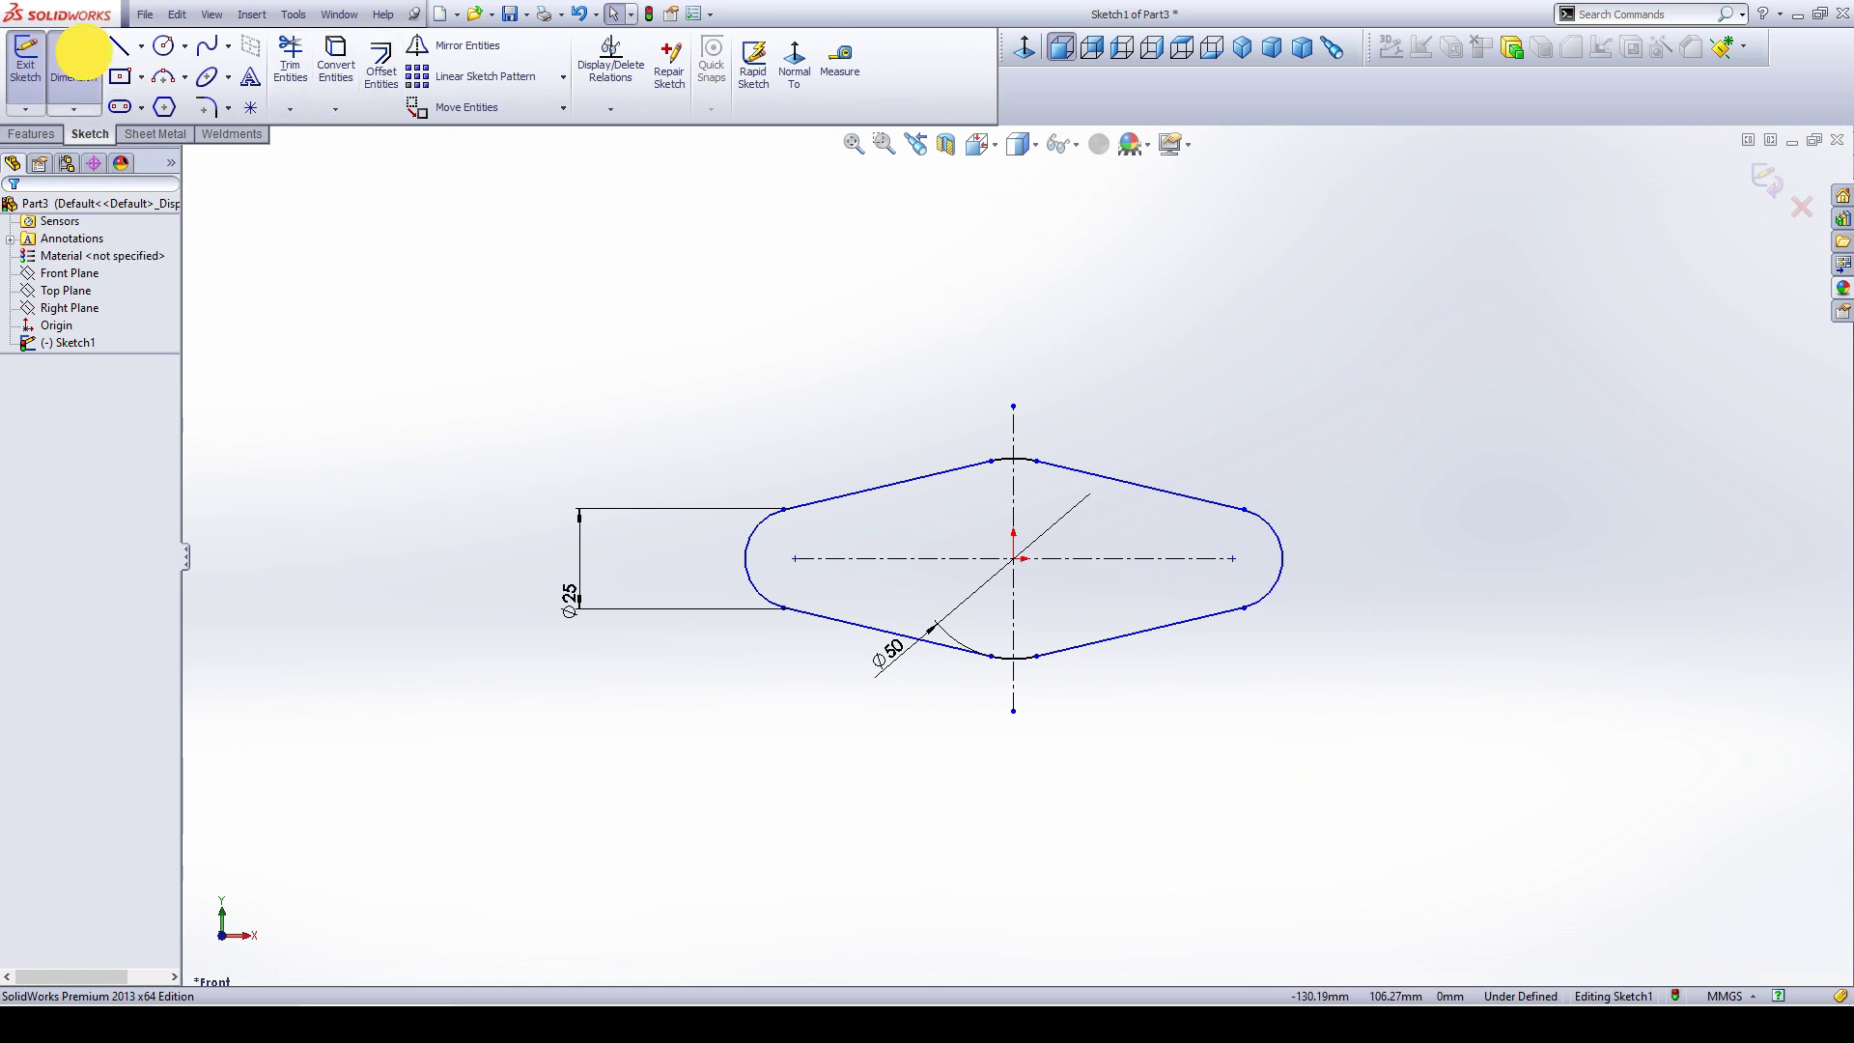
click(919, 558)
click(848, 784)
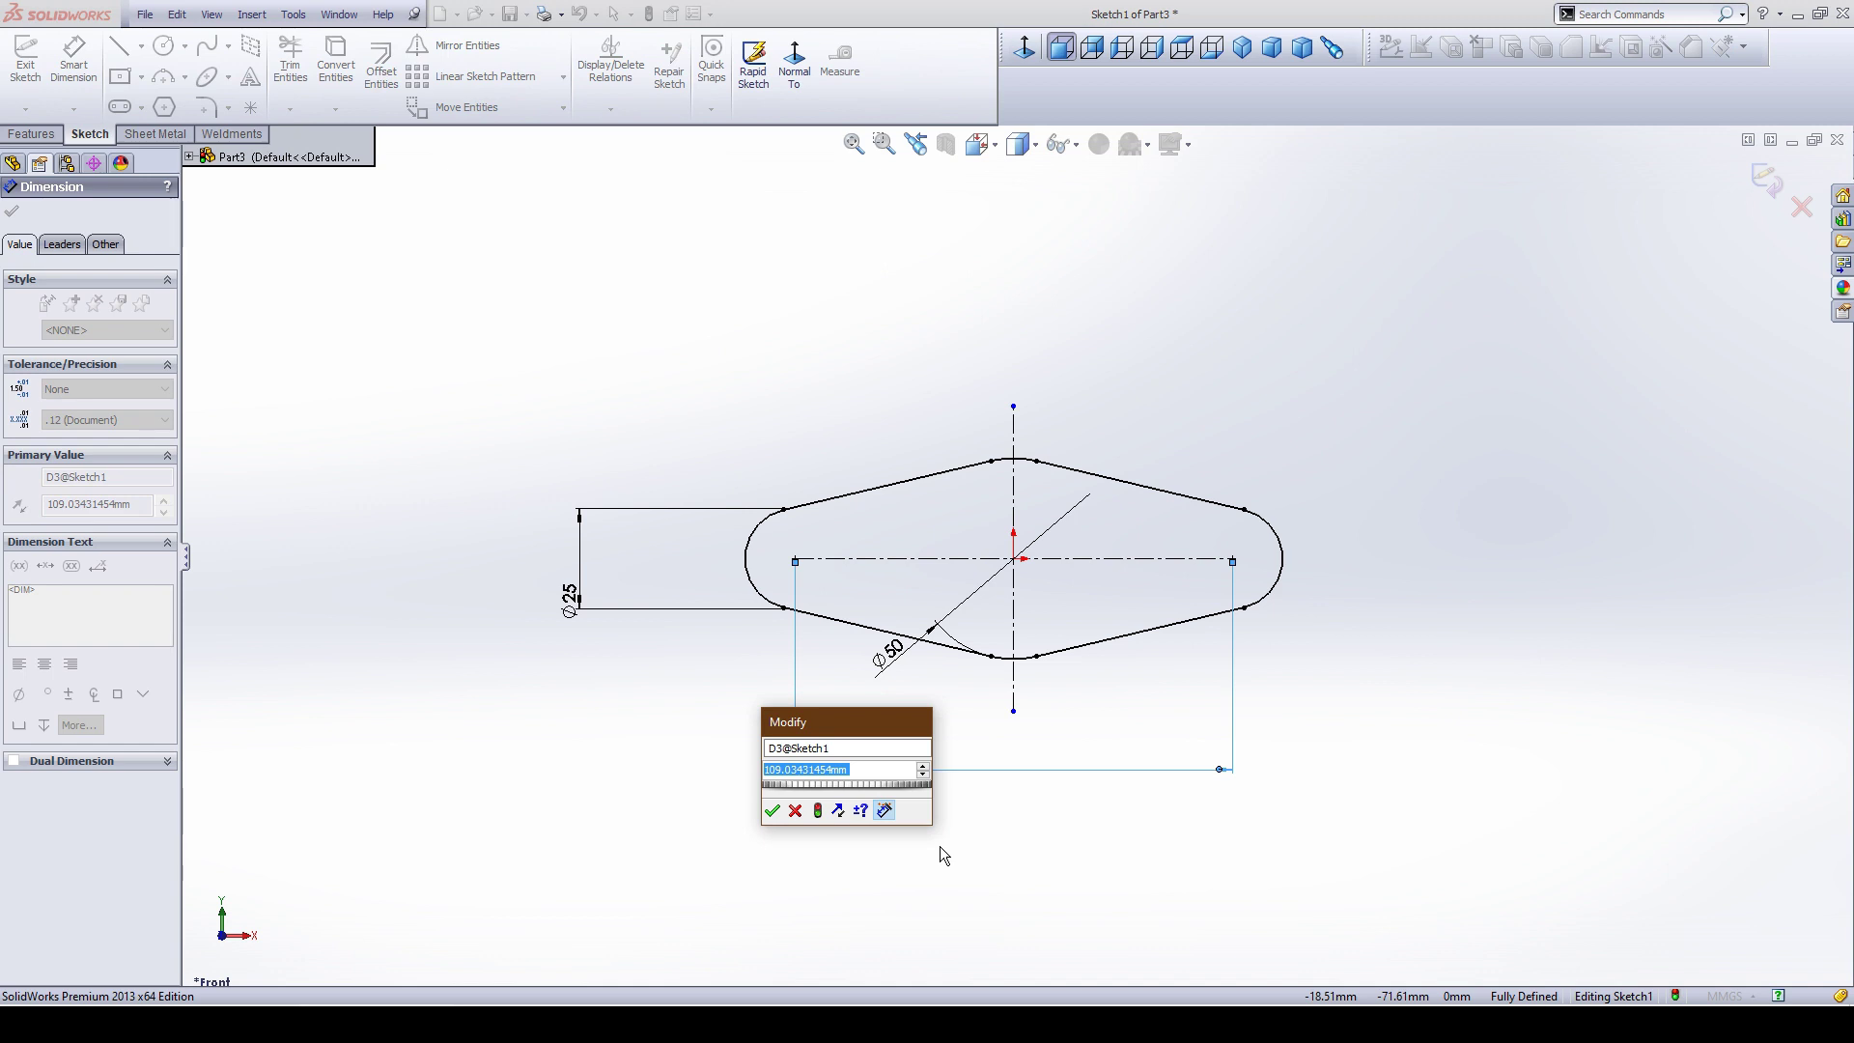
text(100)
key(Return)
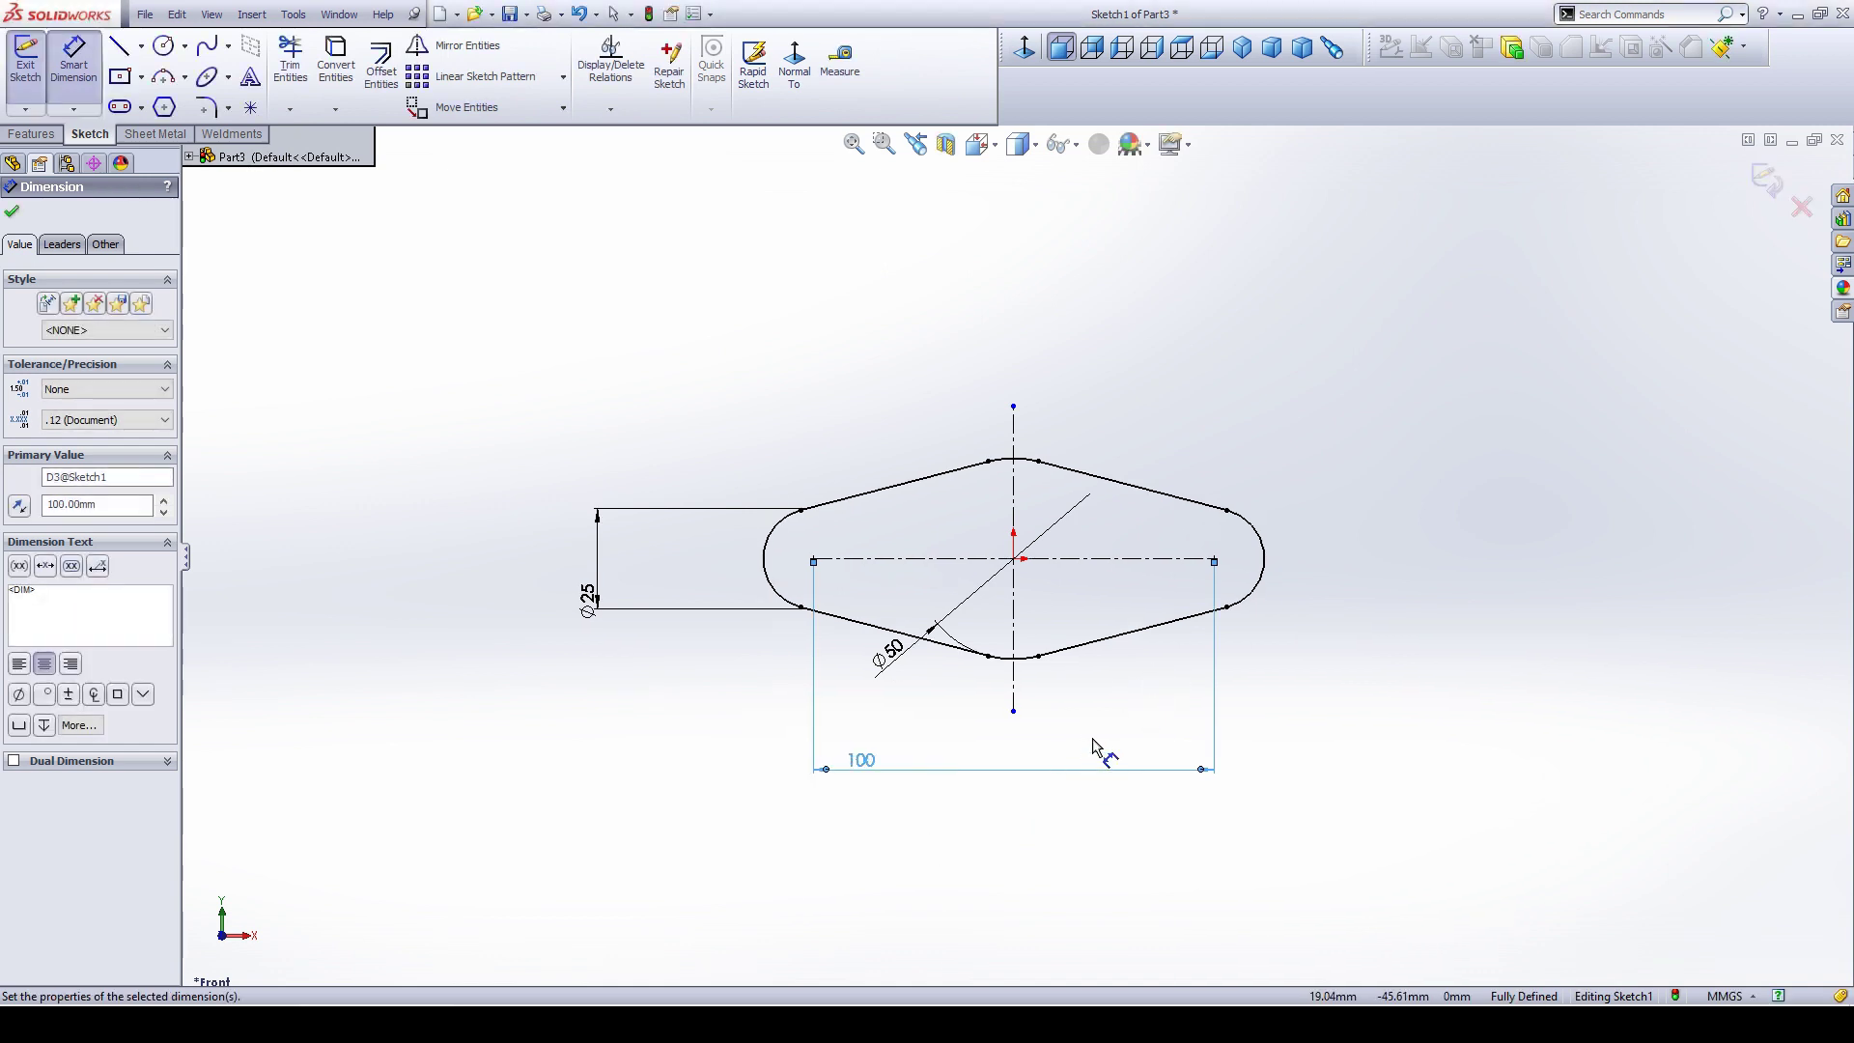
Extrude the closed flange profile 15 mm as a blind boss in the reversed direction.
click(31, 133)
click(33, 66)
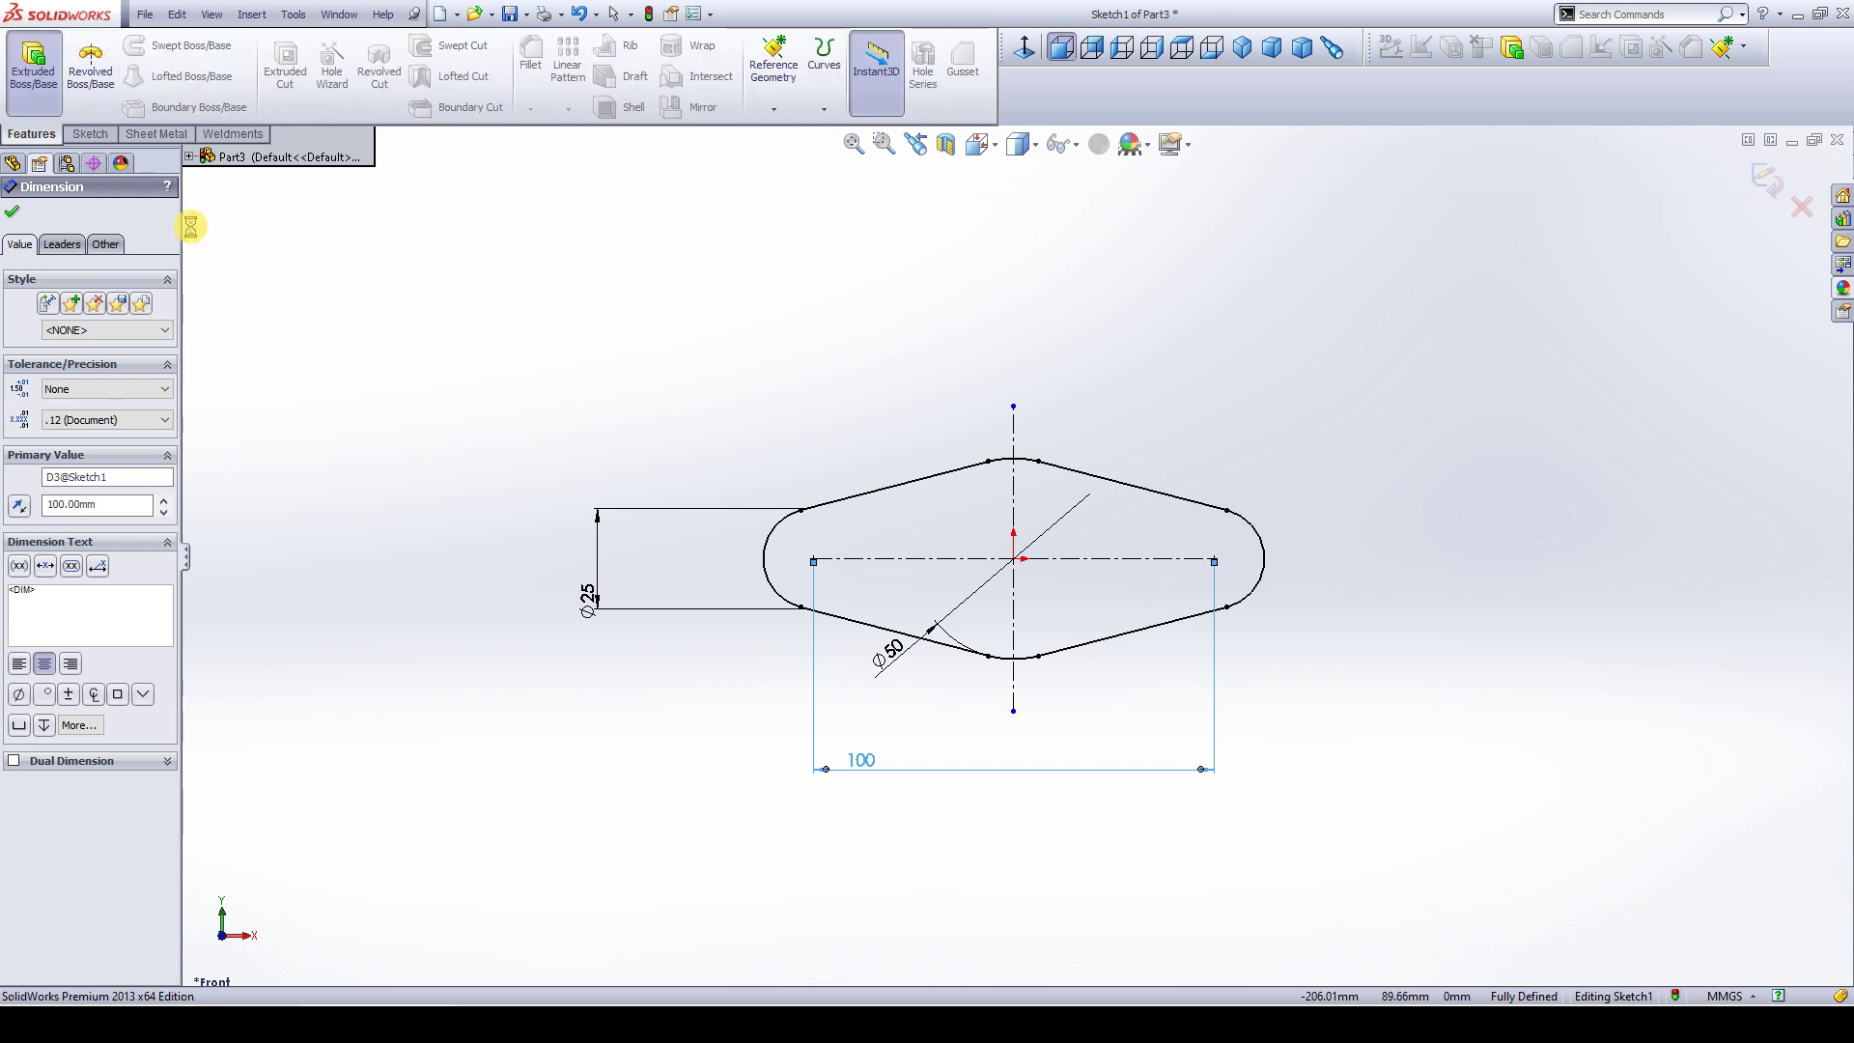
mouse_move(661, 668)
middle_down()
mouse_move(612, 695)
mouse_move(649, 698)
middle_up()
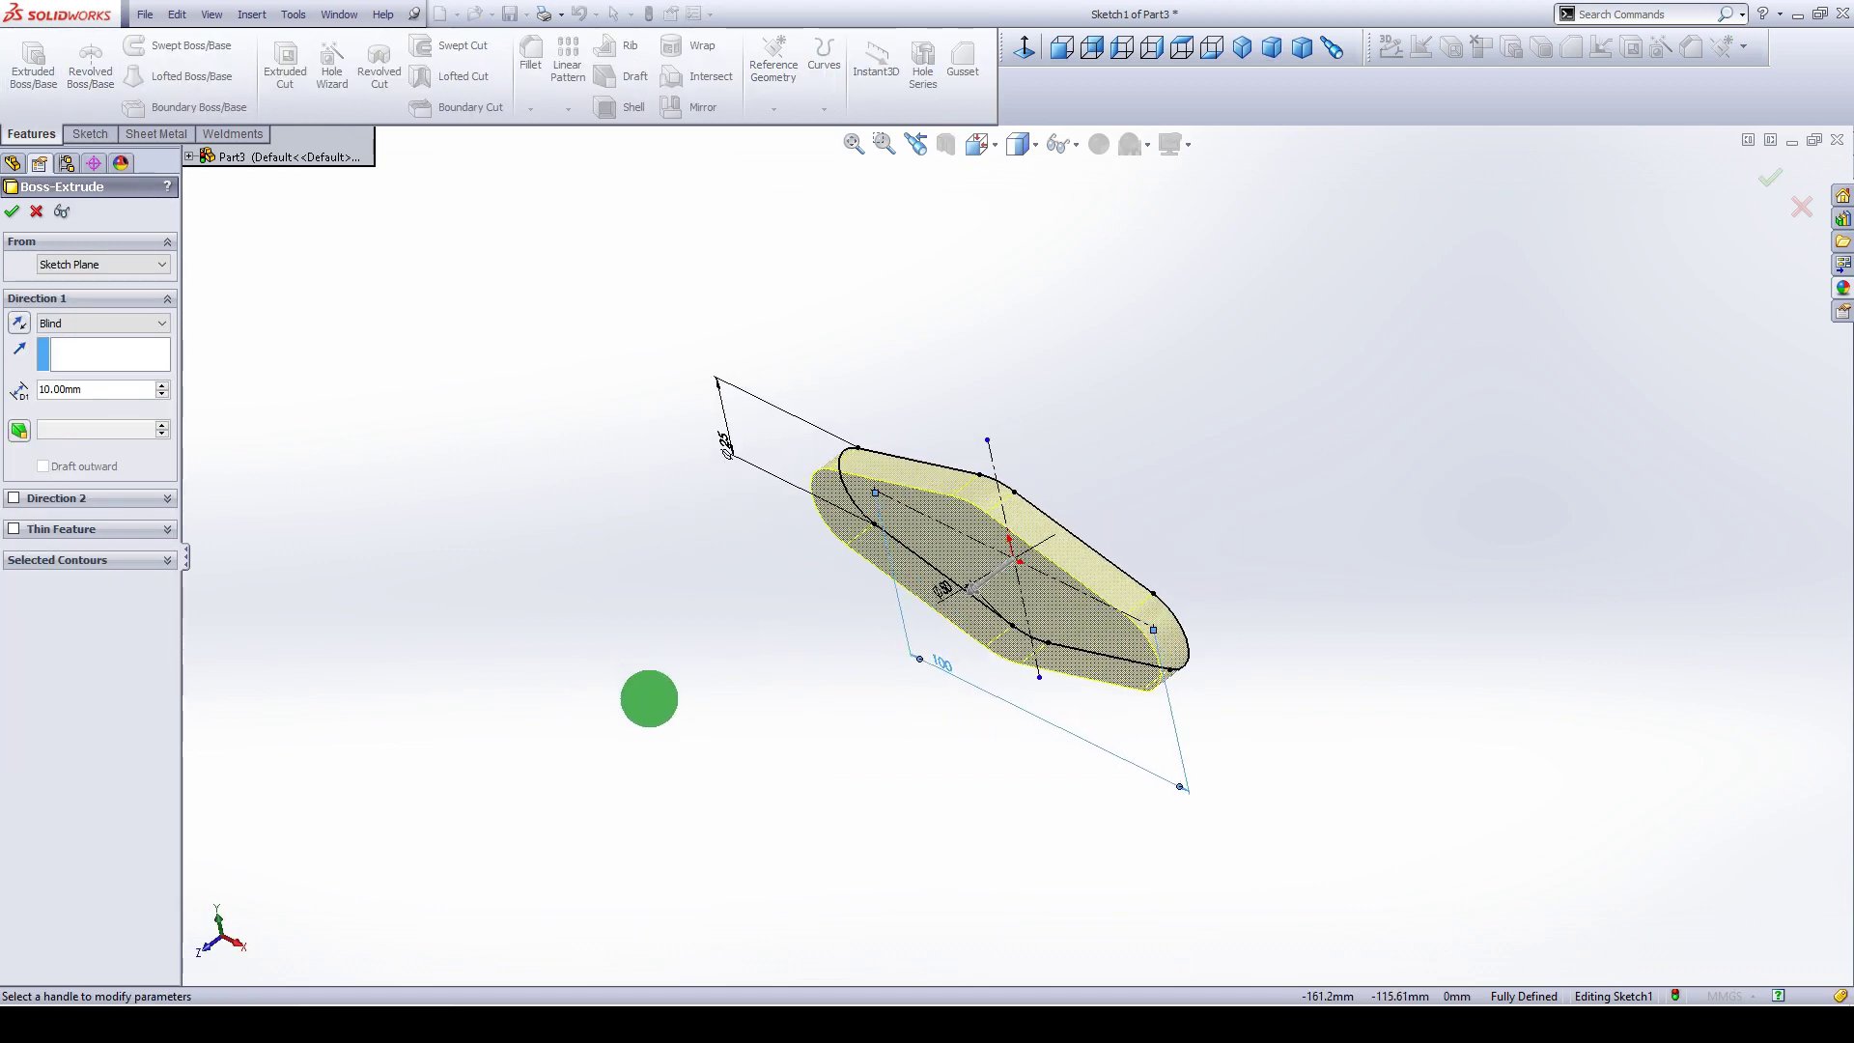
click(19, 323)
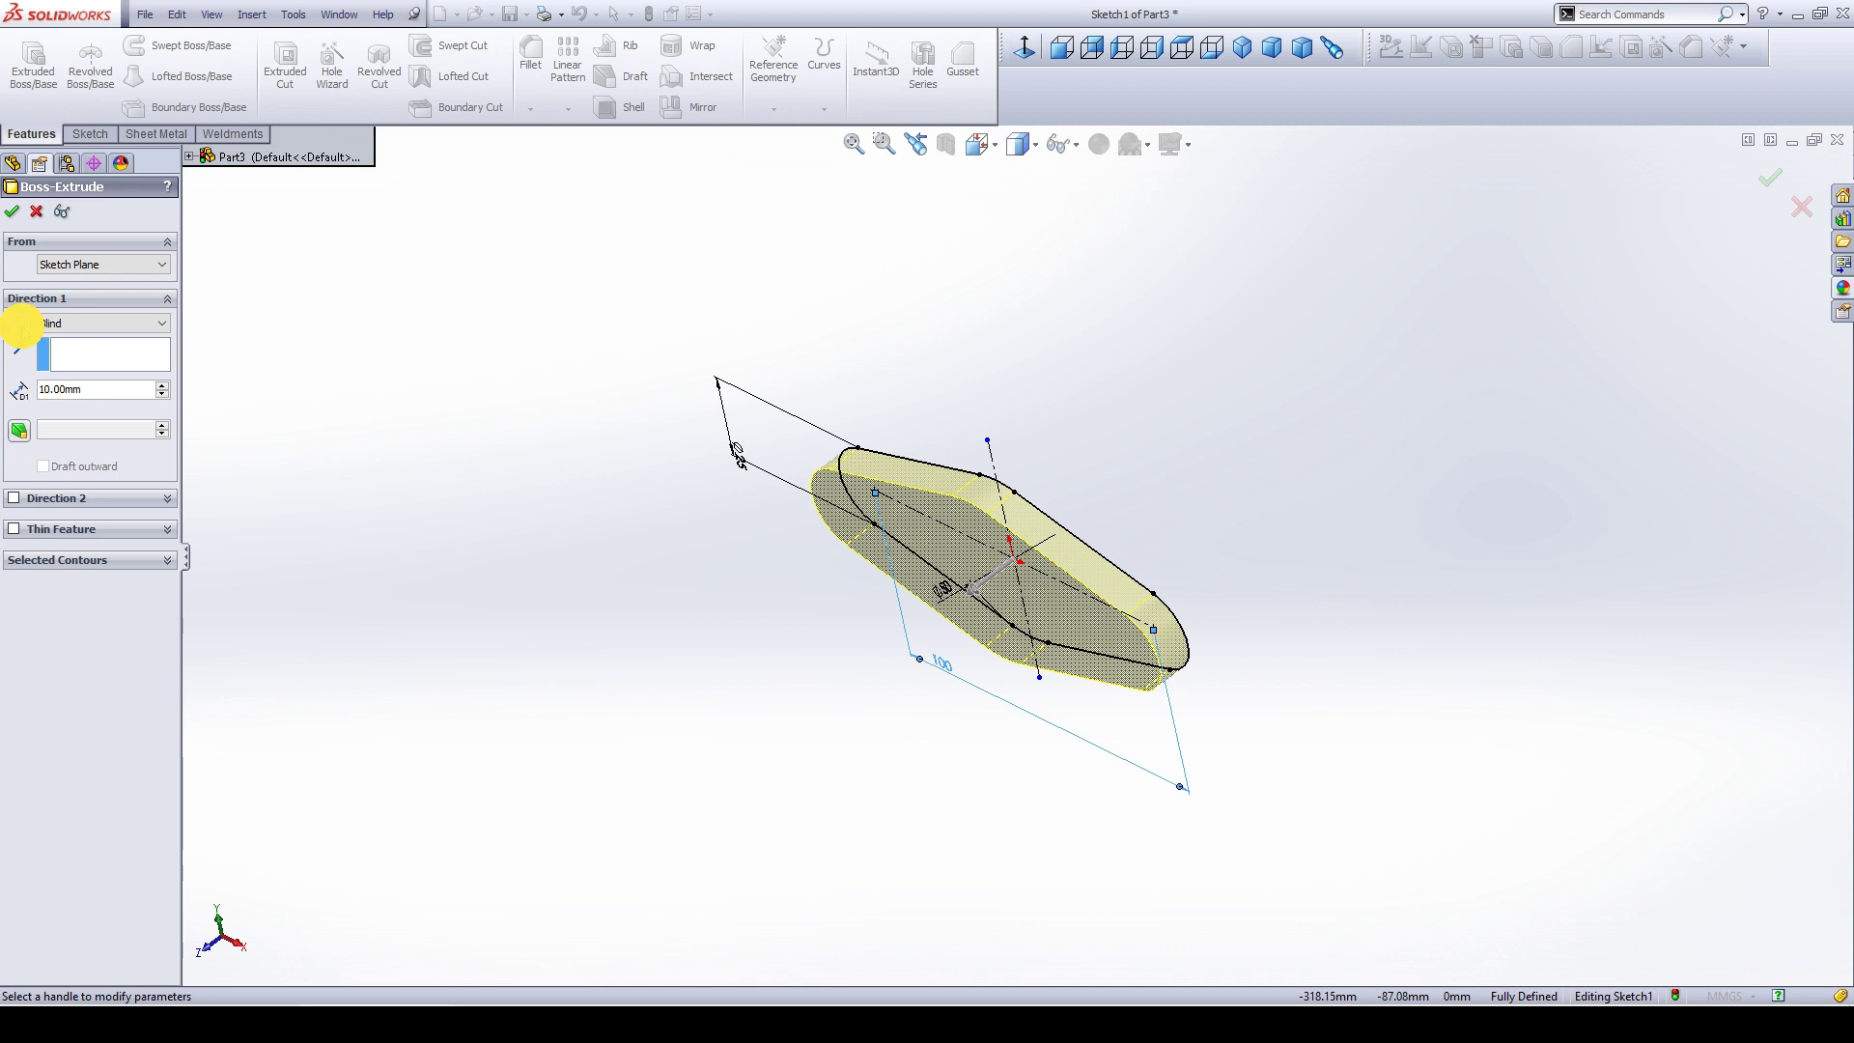
double_click(106, 388)
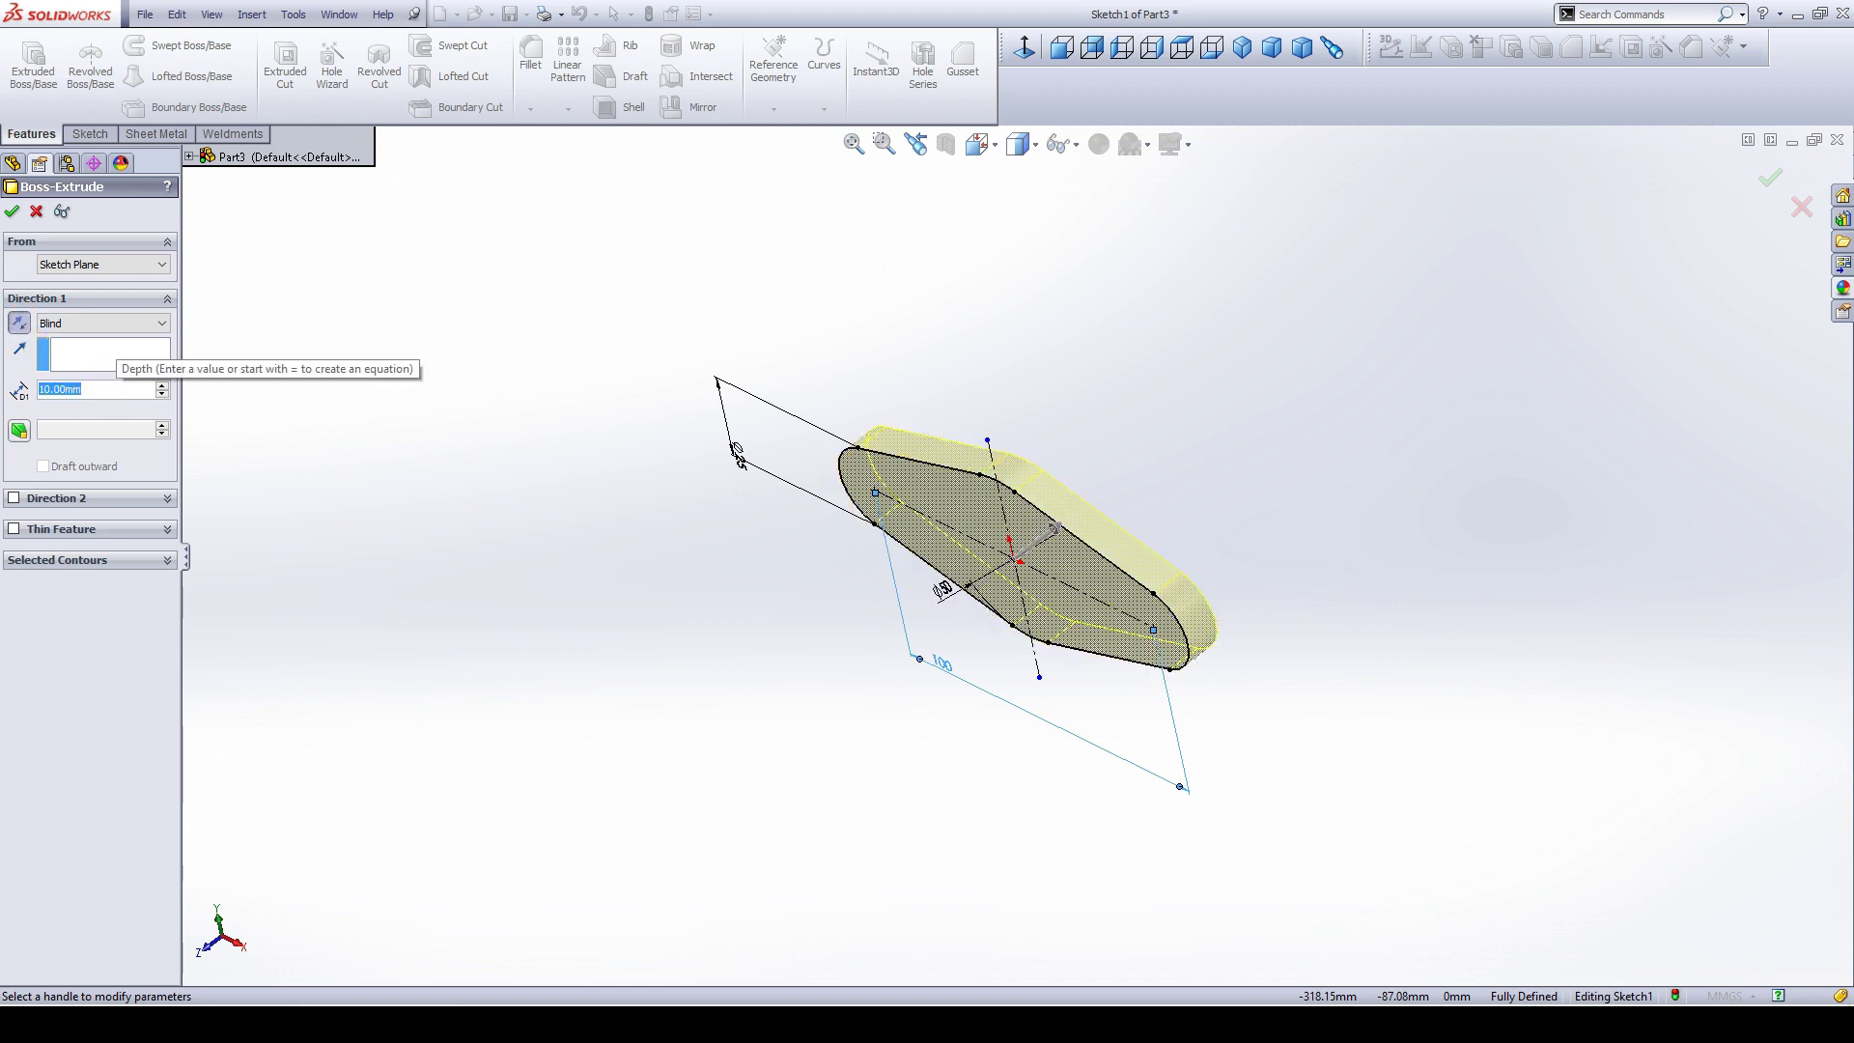
text(15)
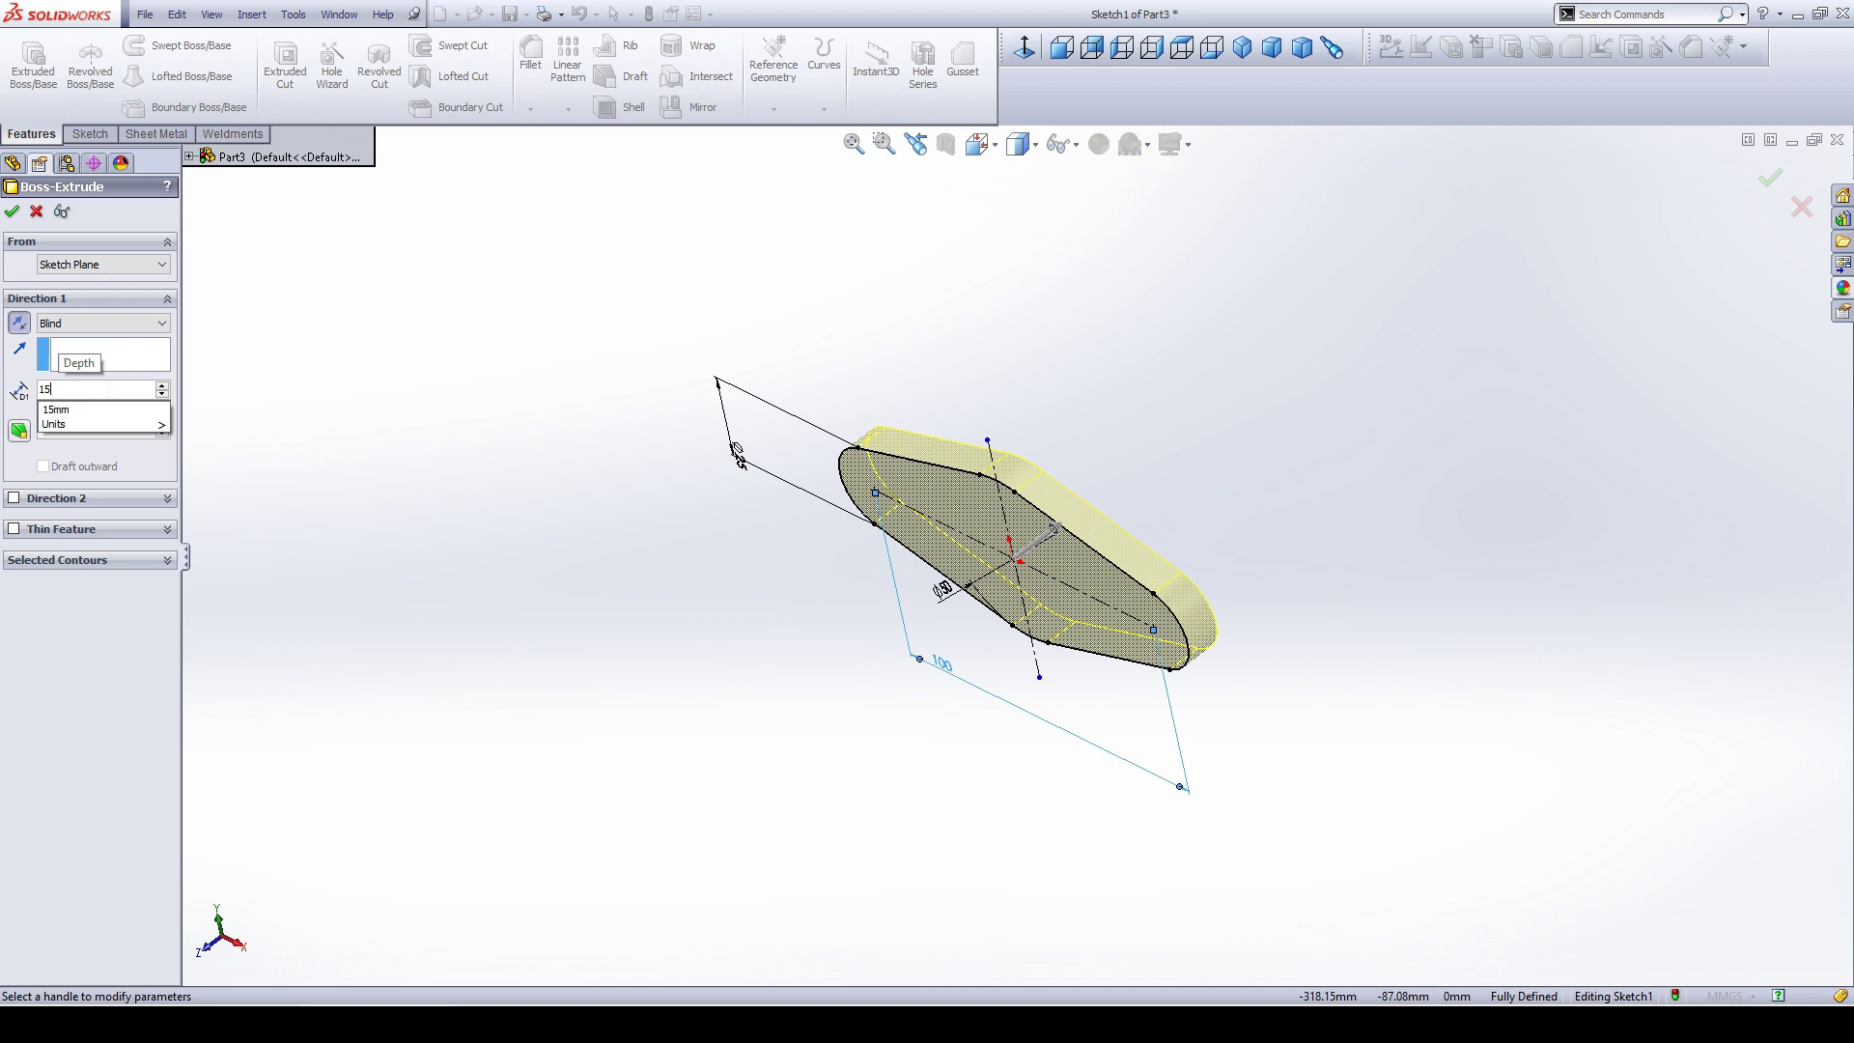
mouse_move(81, 425)
click(15, 210)
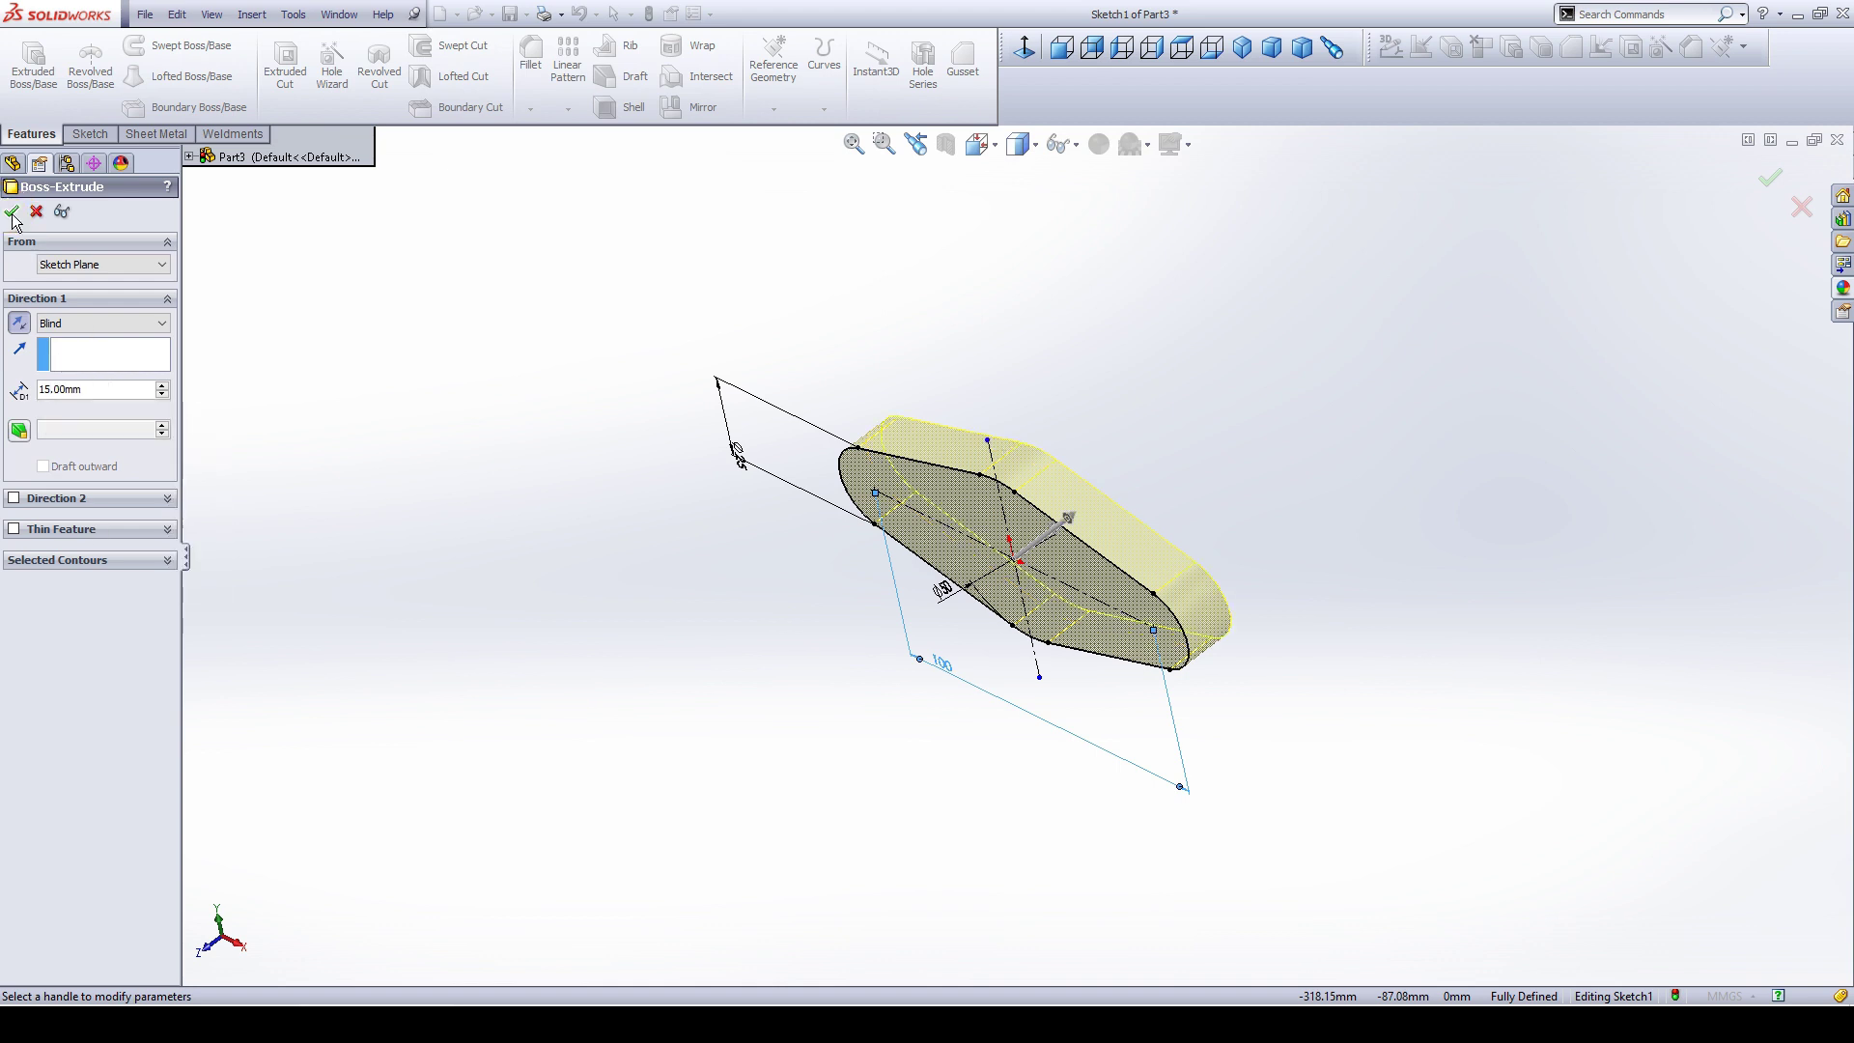
click(582, 633)
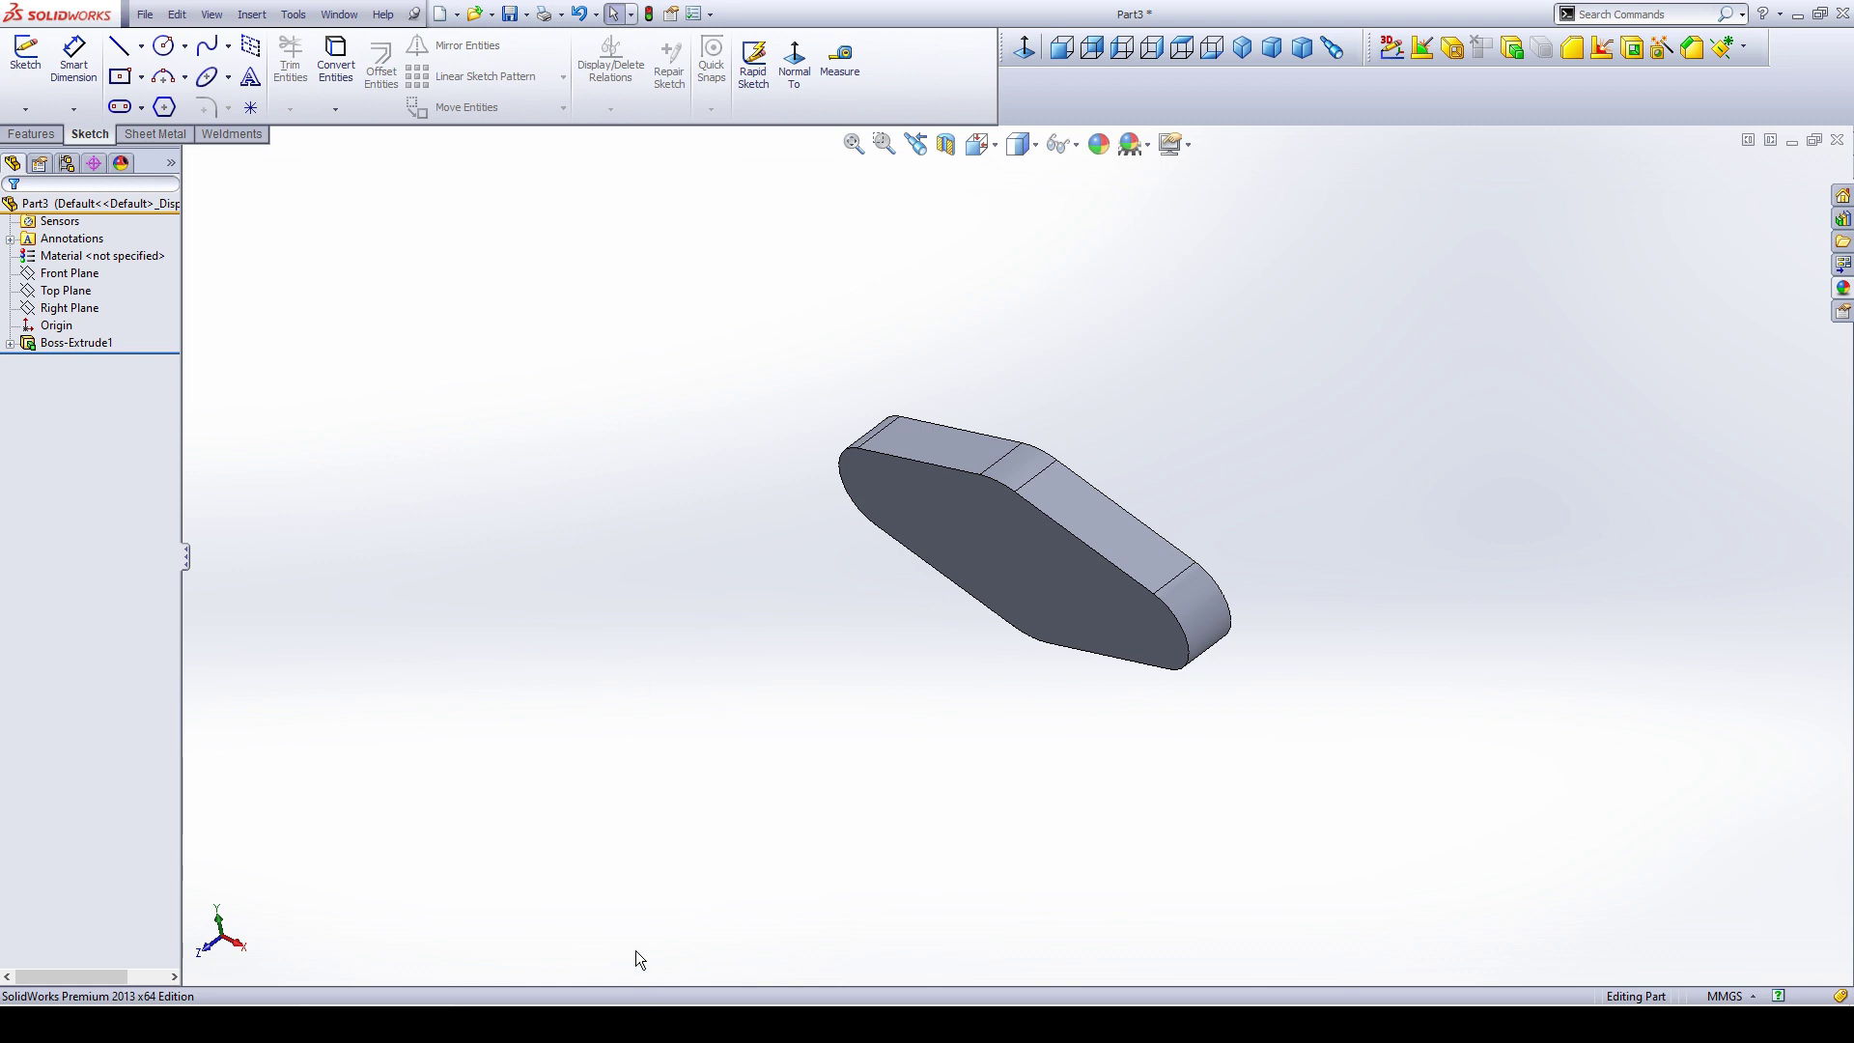
Start a sketch on the flange's rear face and draw a circle about 28 mm in diameter centred on the origin.
middle_drag(836, 800, 662, 831)
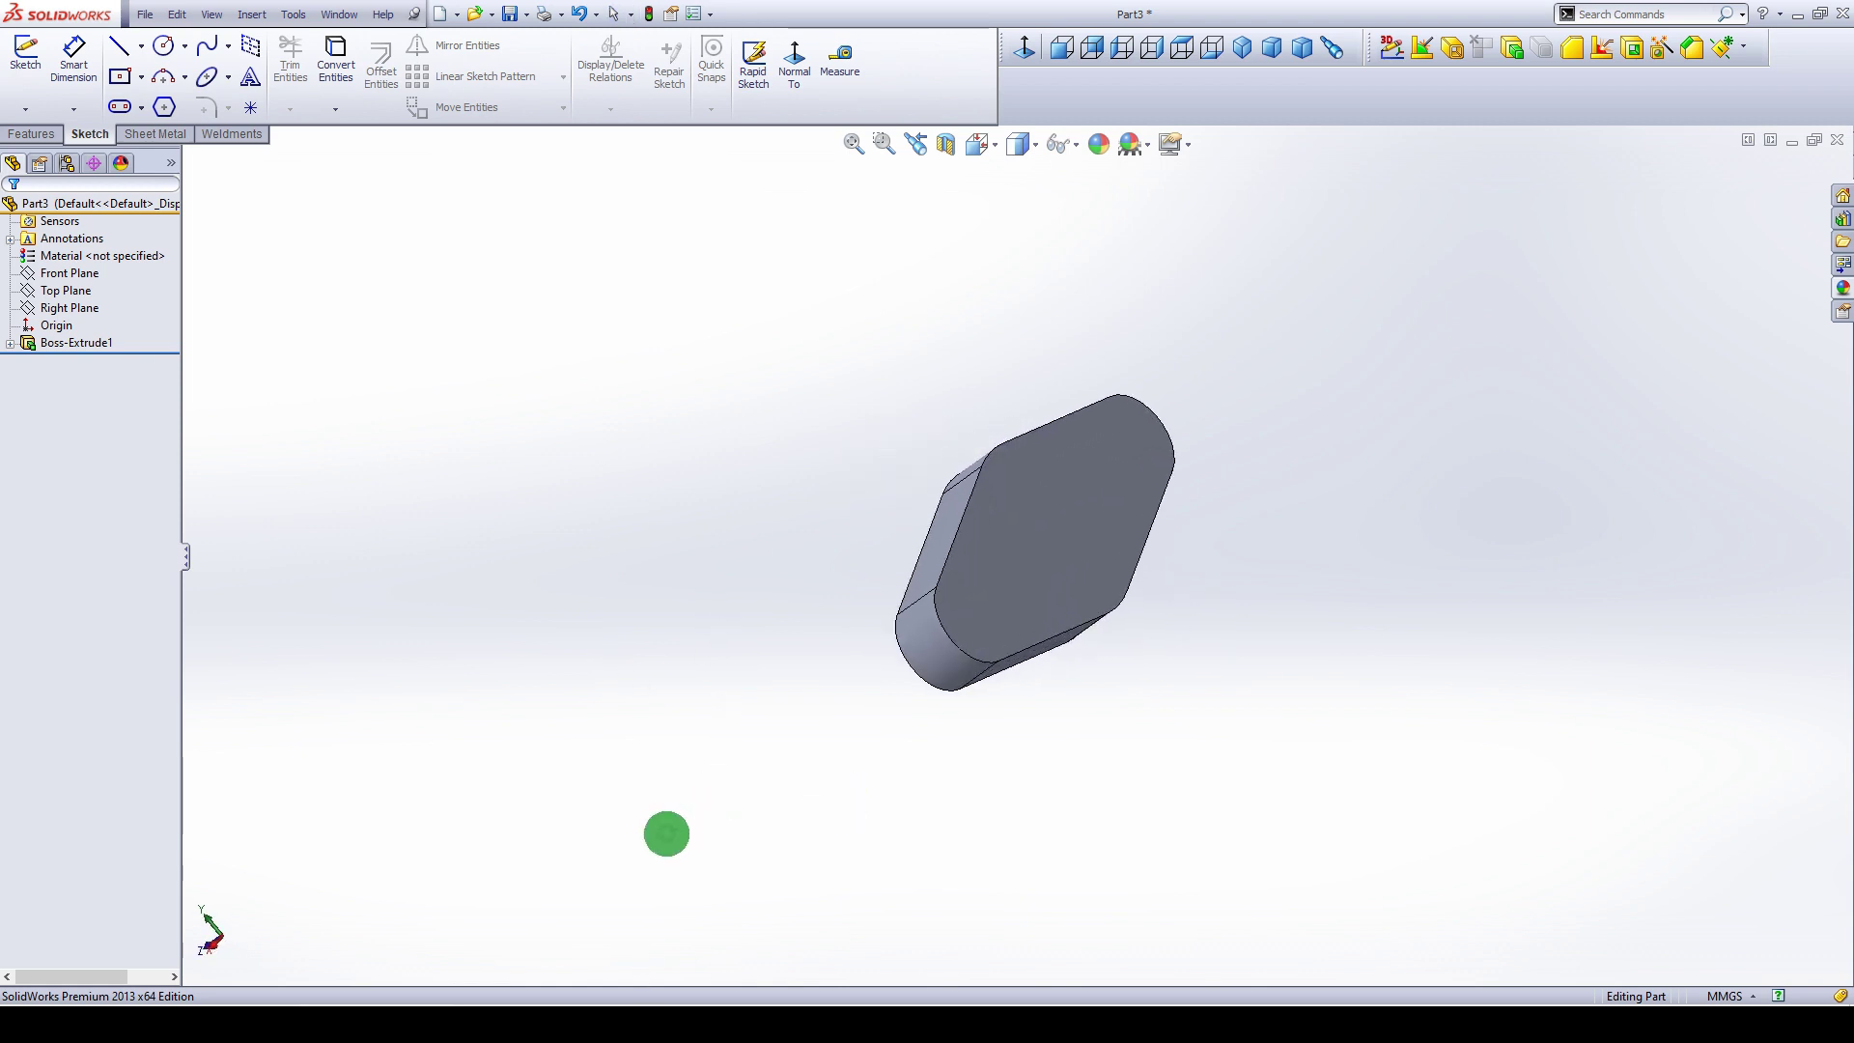
click(1007, 565)
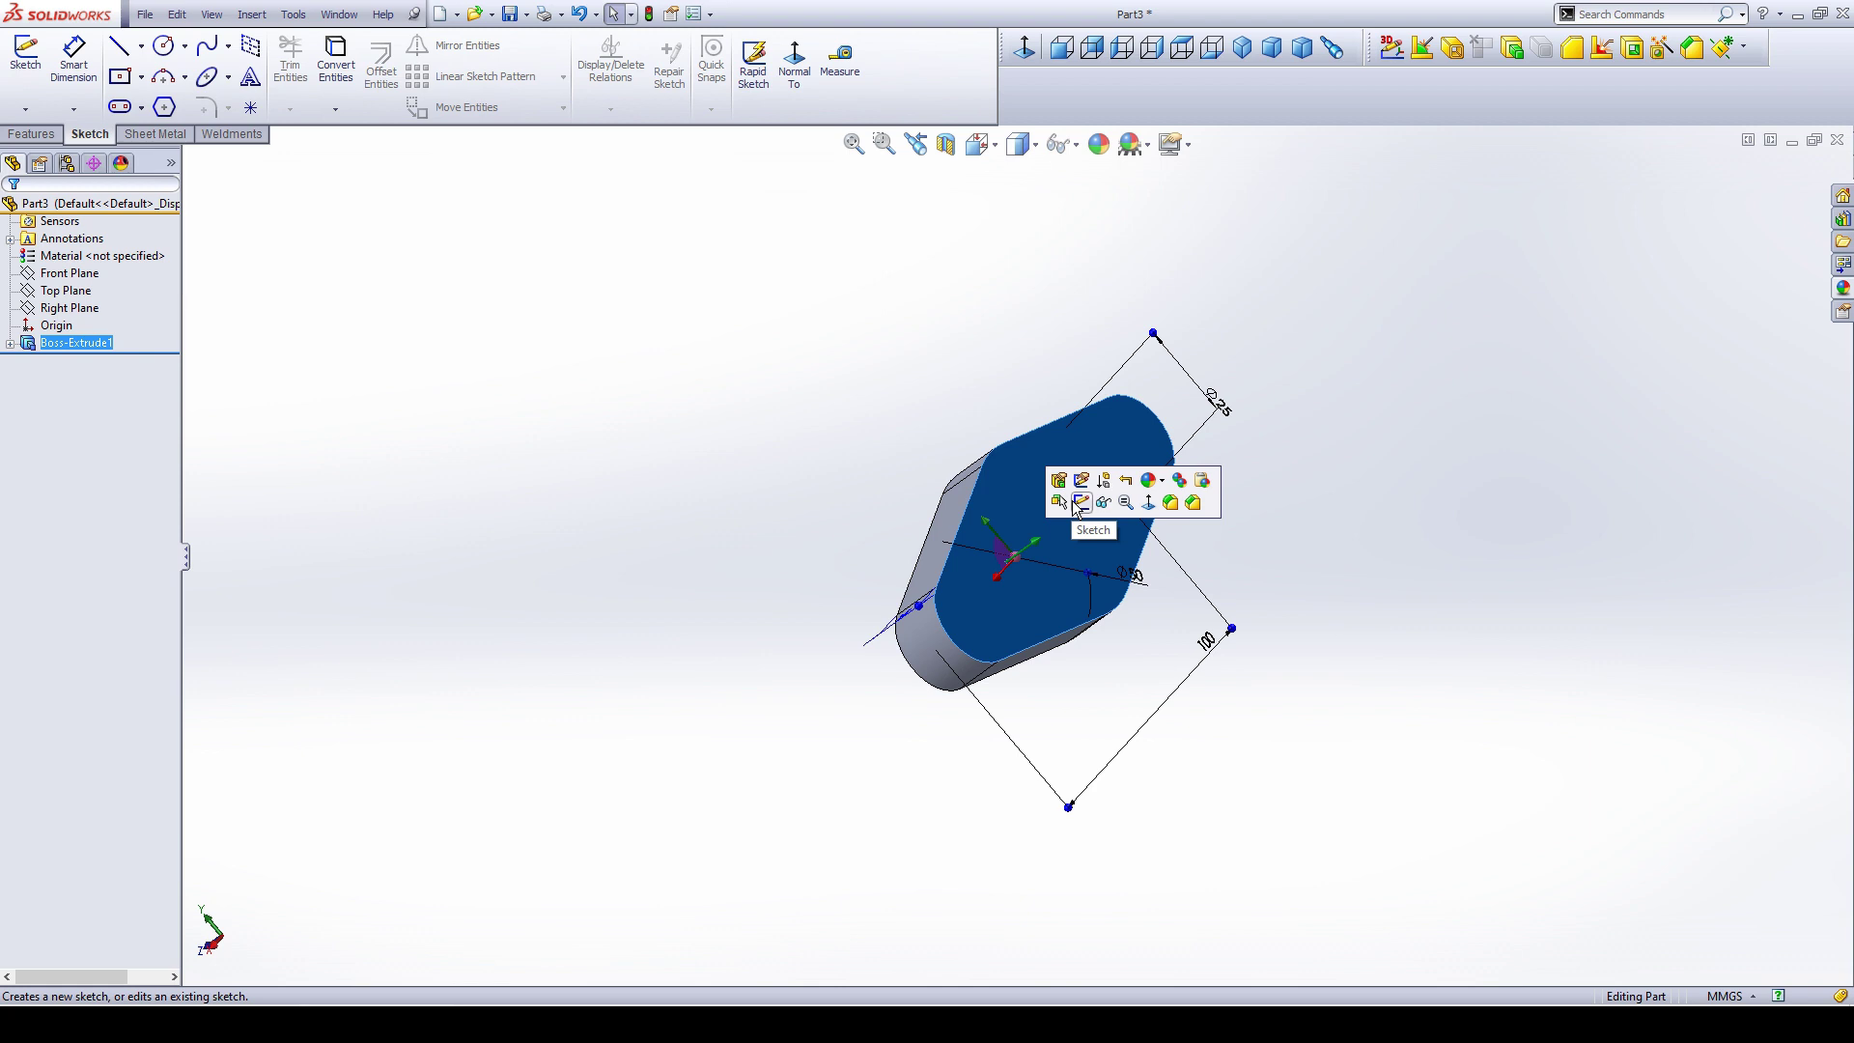
click(1080, 504)
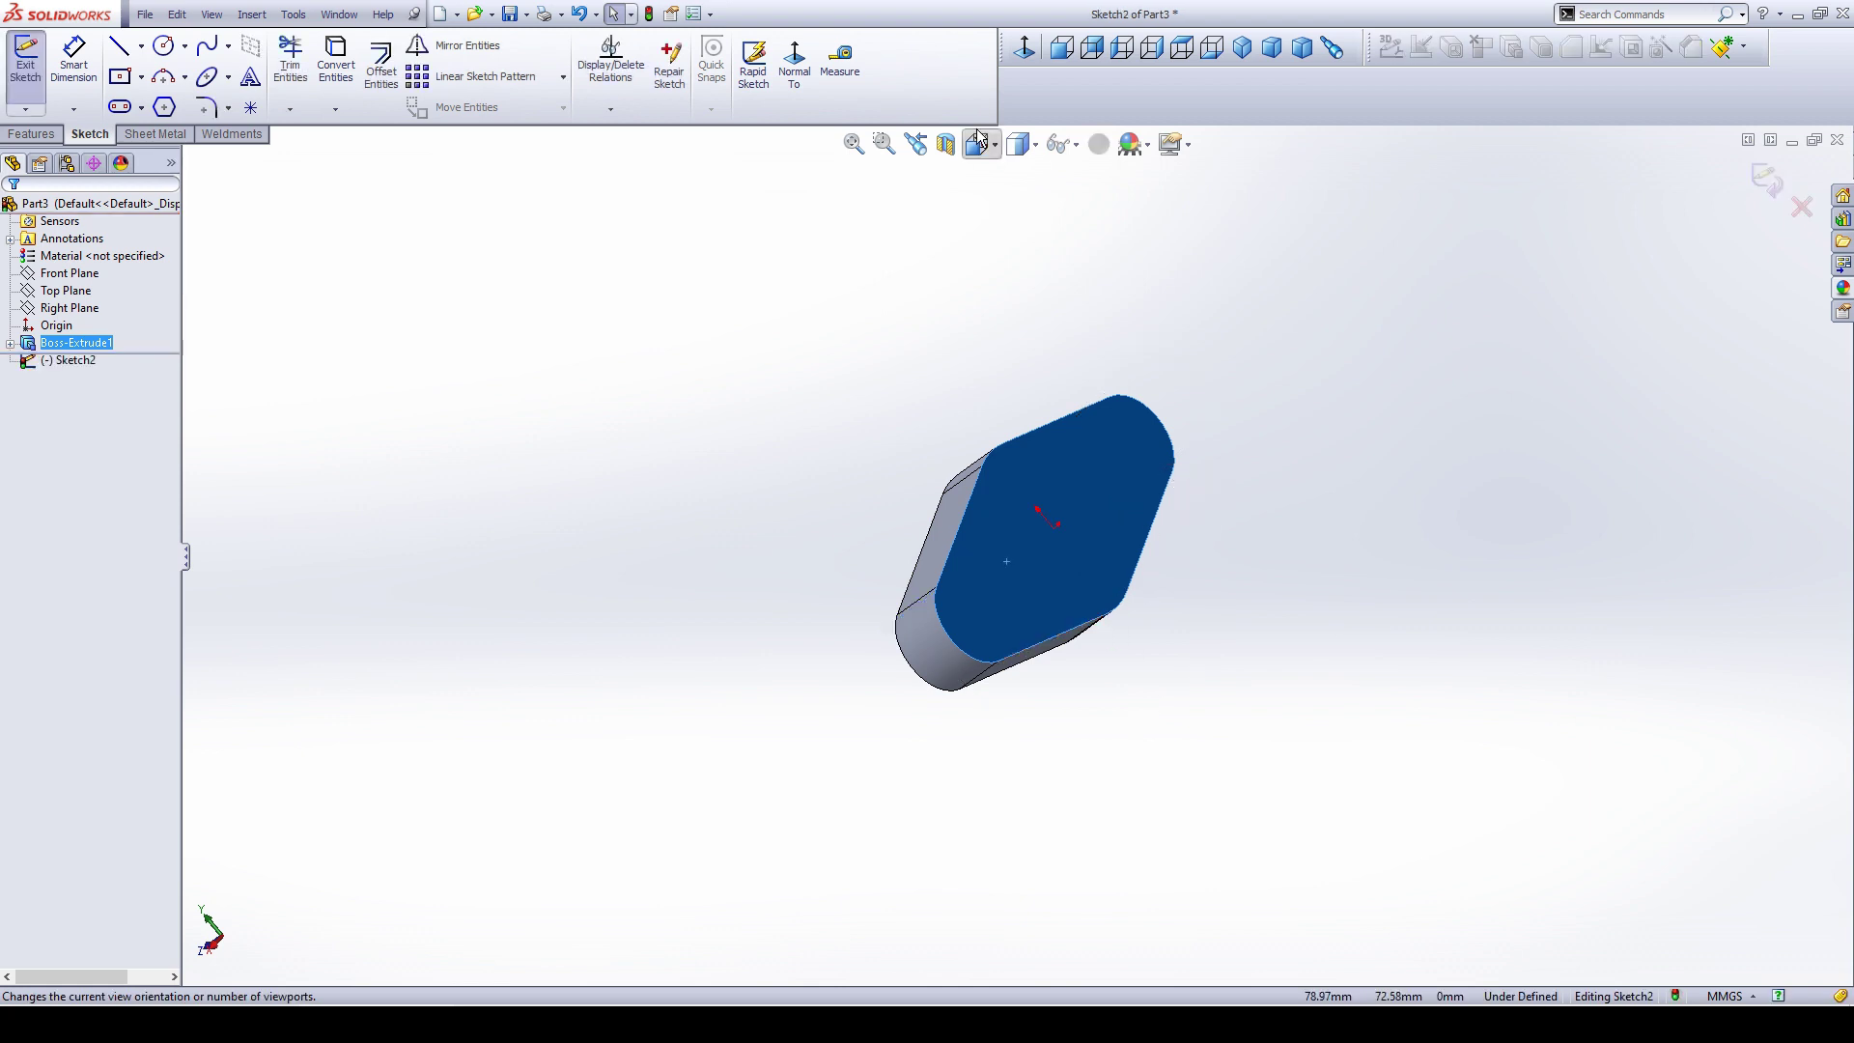
click(796, 56)
click(788, 417)
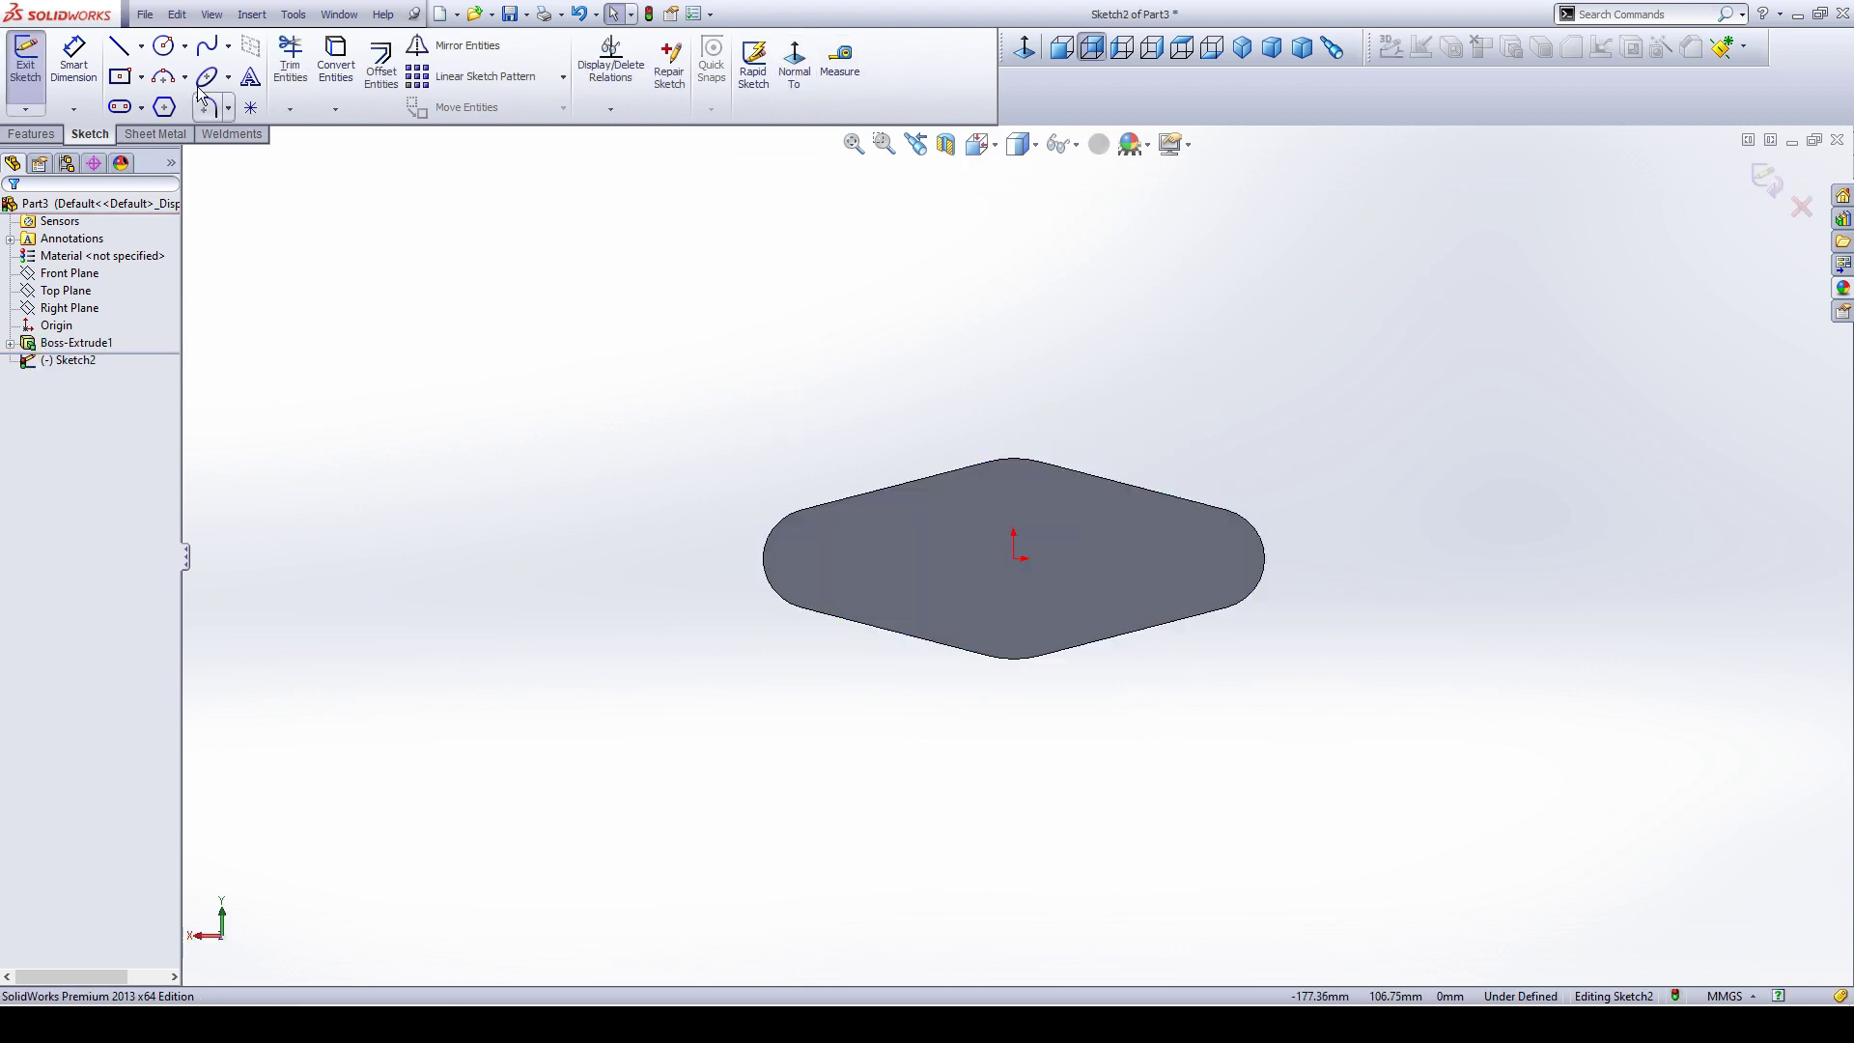
click(164, 45)
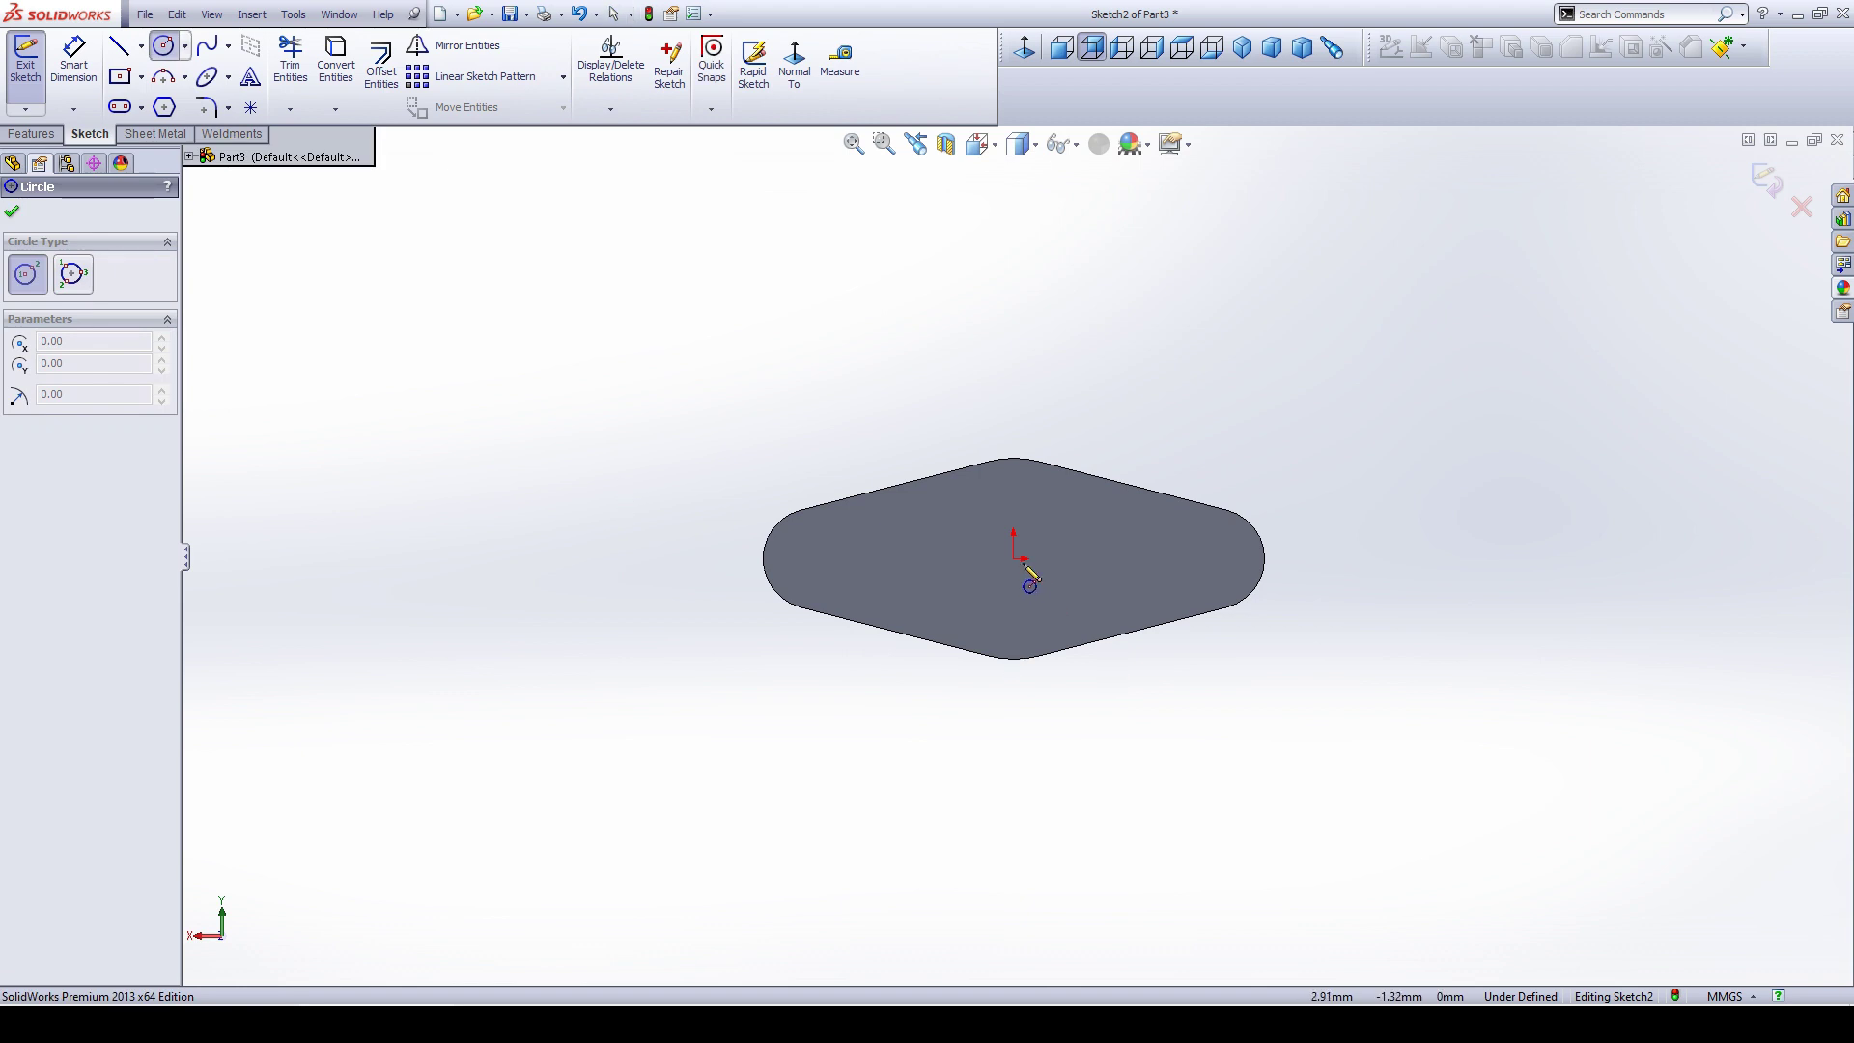
drag(1013, 559, 1058, 591)
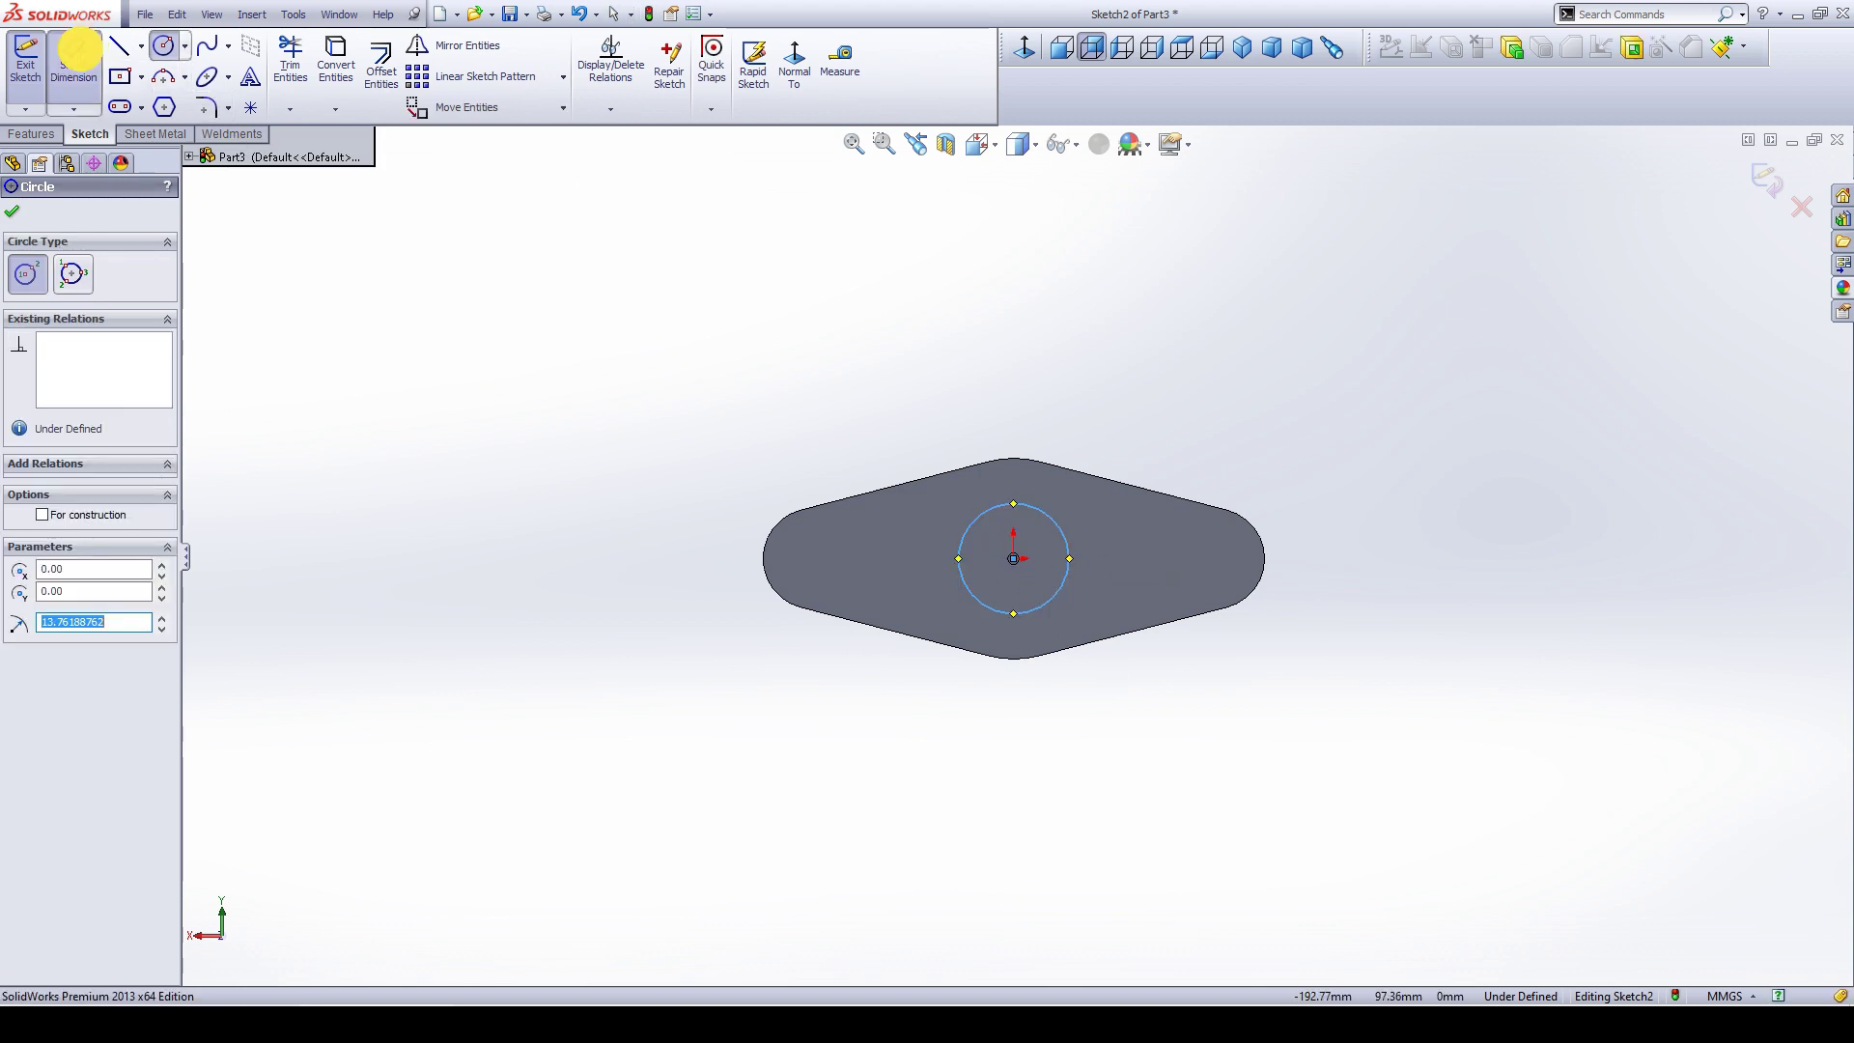
Dimension the circle's diameter on the flange's rear face as 50 mm.
click(74, 58)
click(968, 541)
click(918, 427)
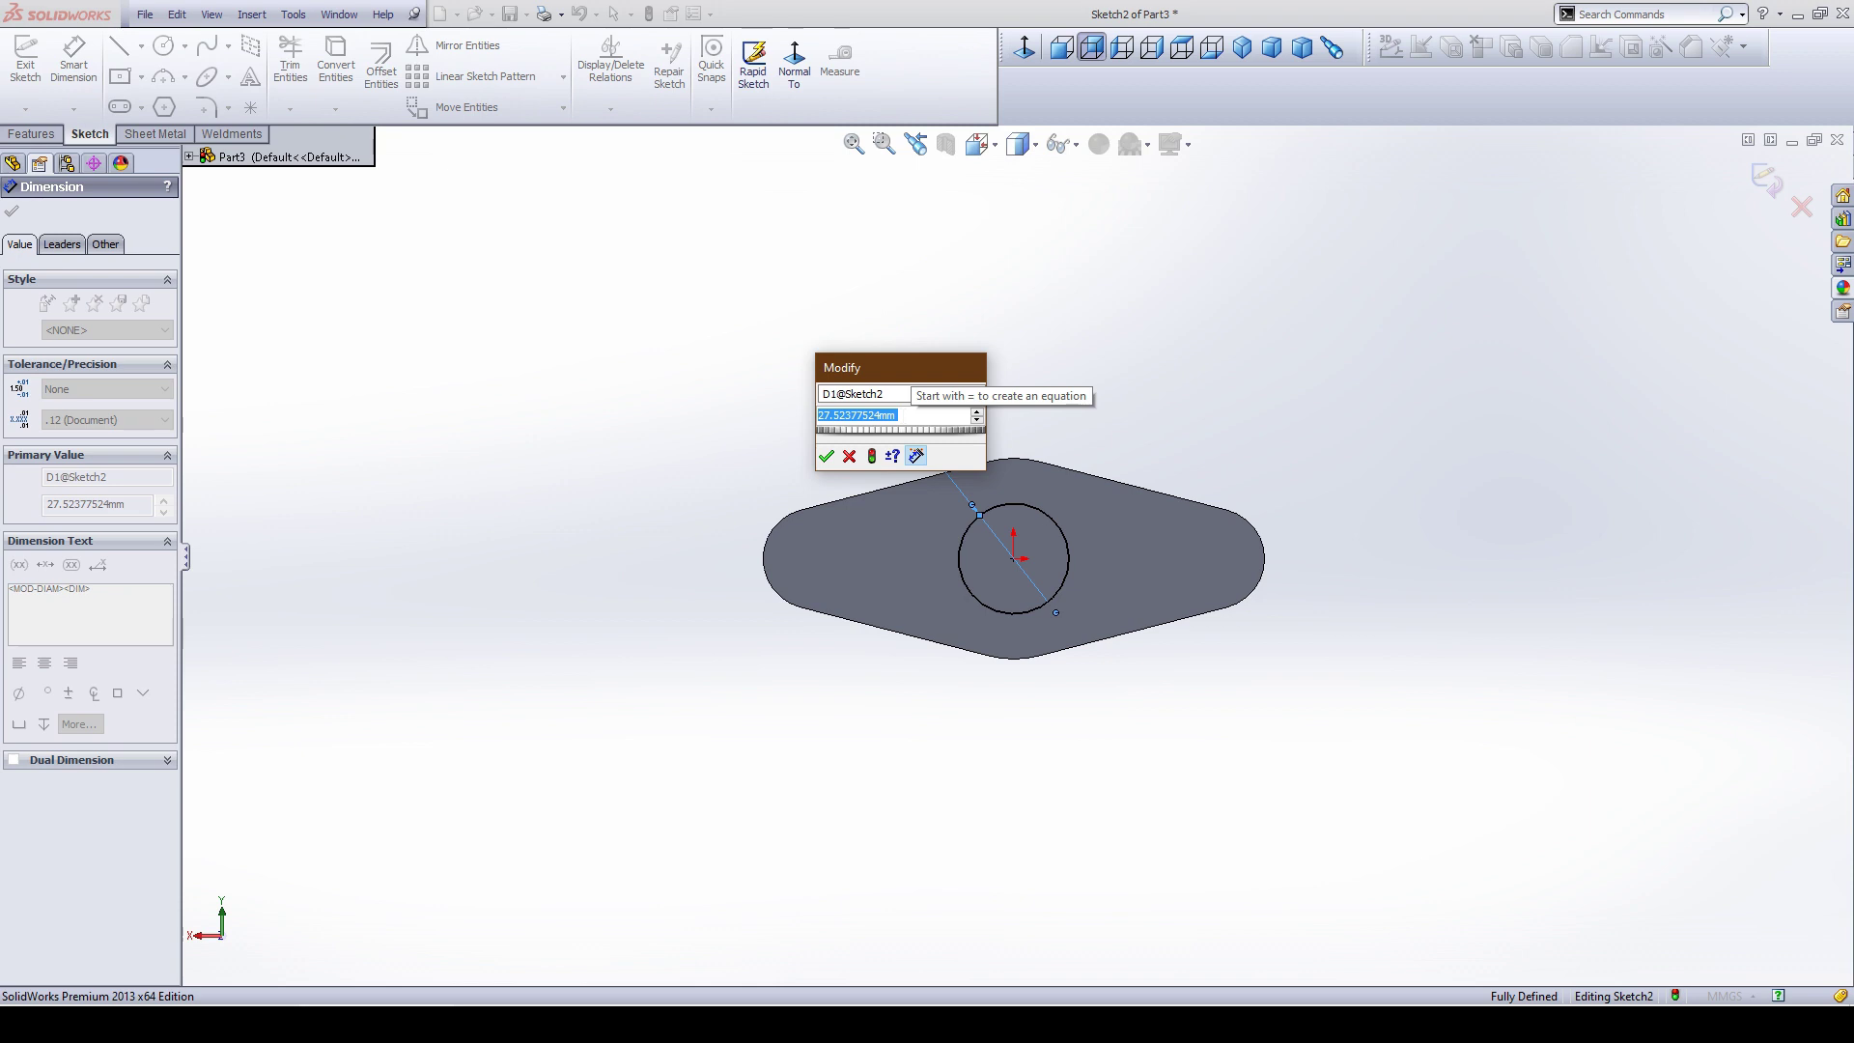
text(50)
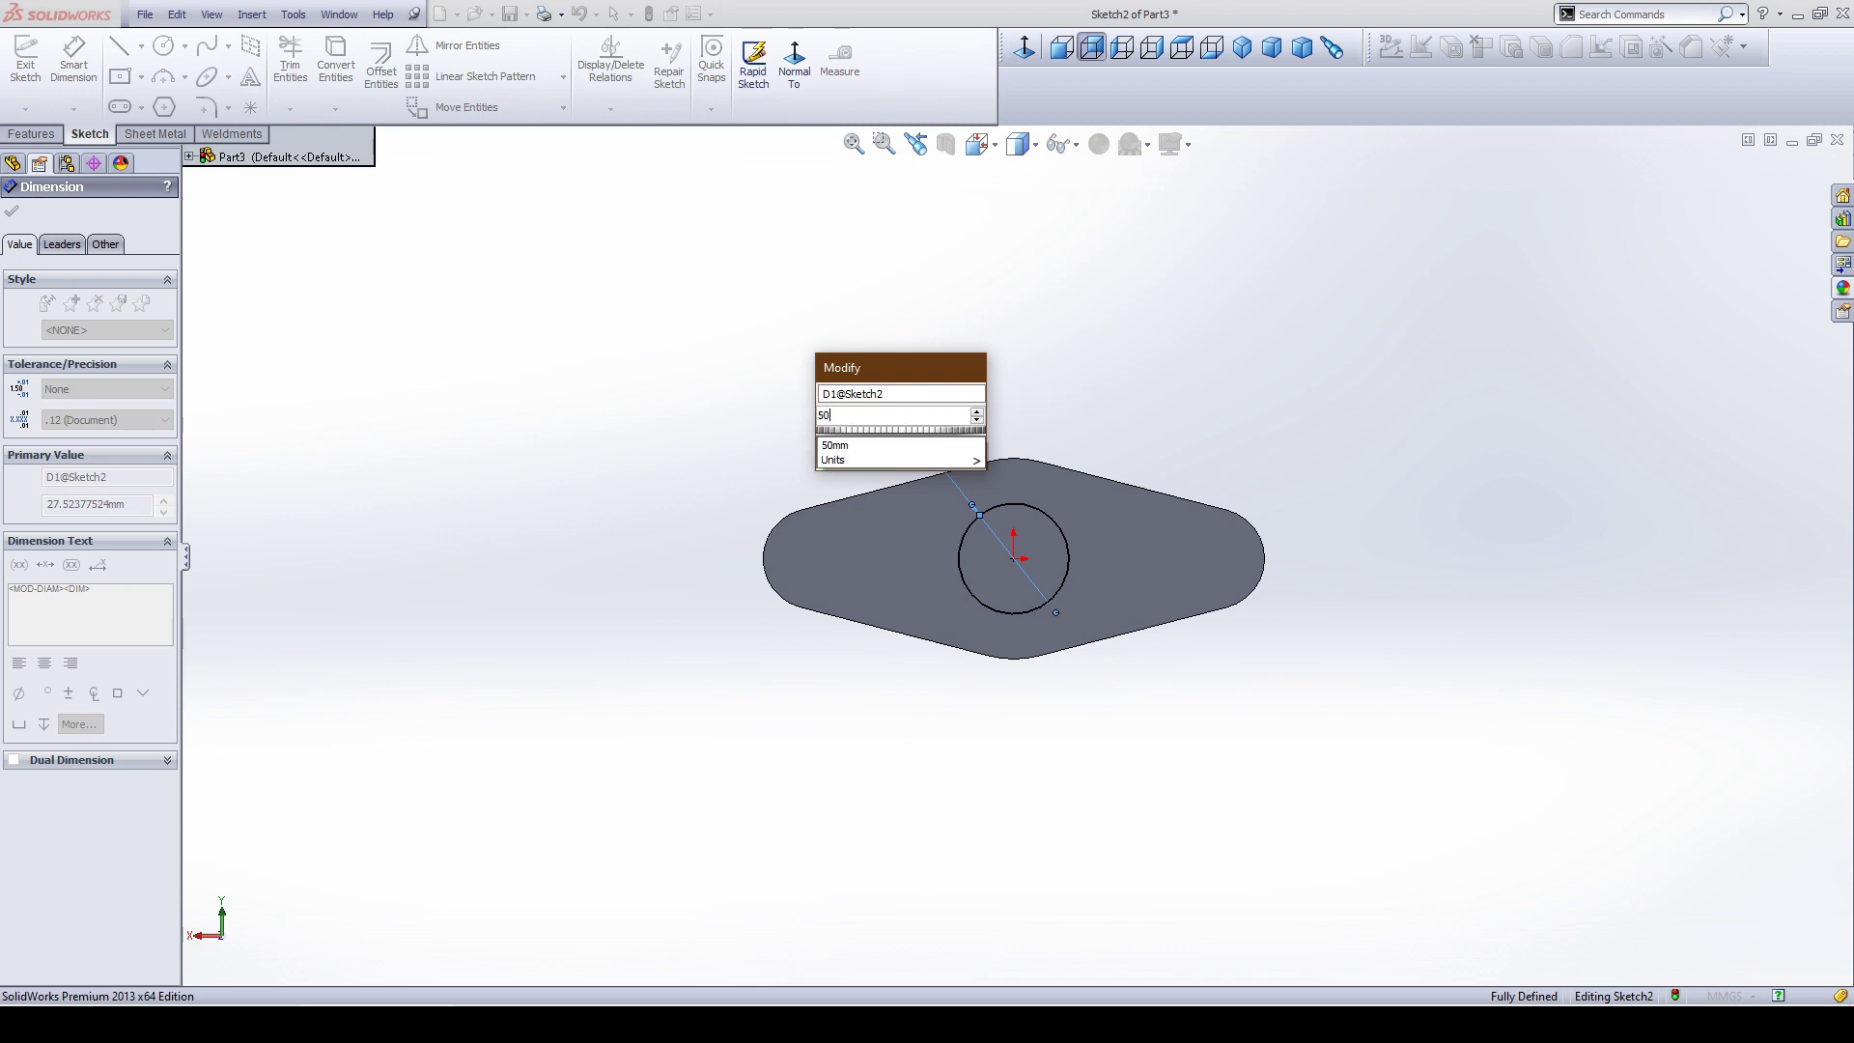
key(Return)
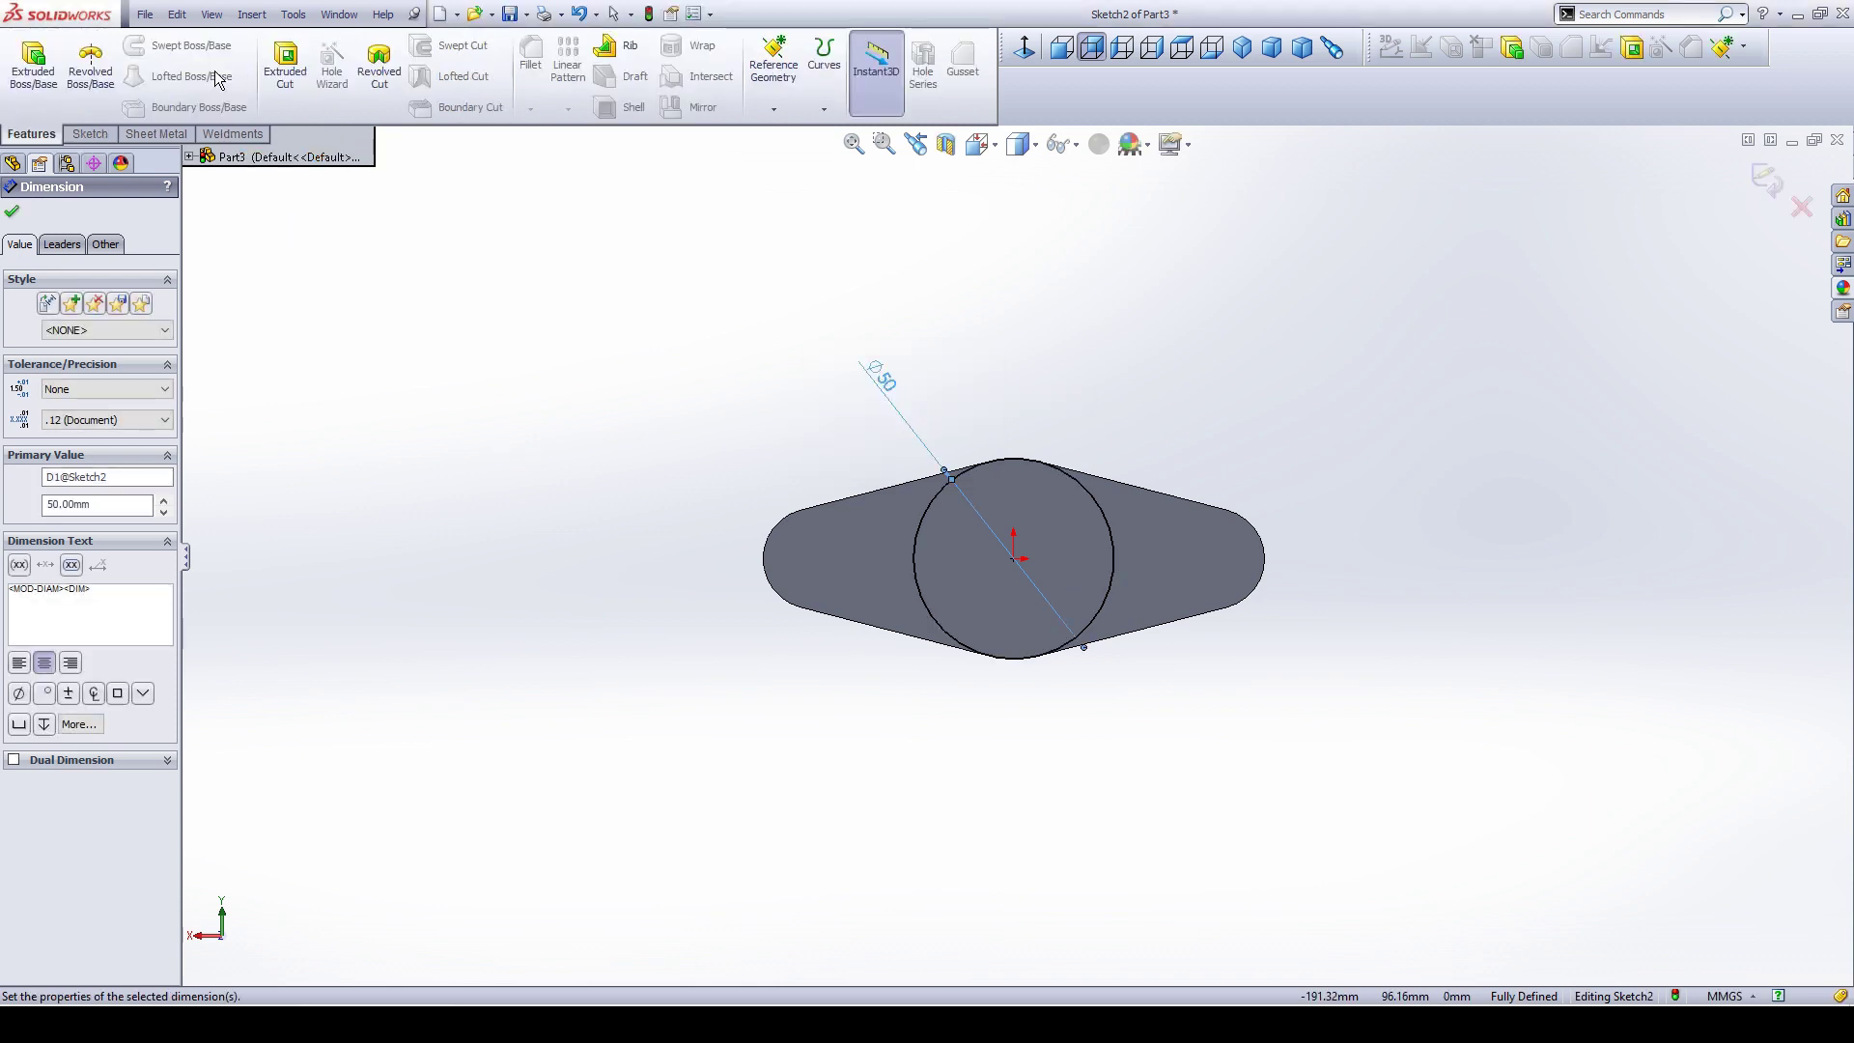
Extrude the 50 mm circle 85 mm outward from the flange, merged with the body.
click(35, 66)
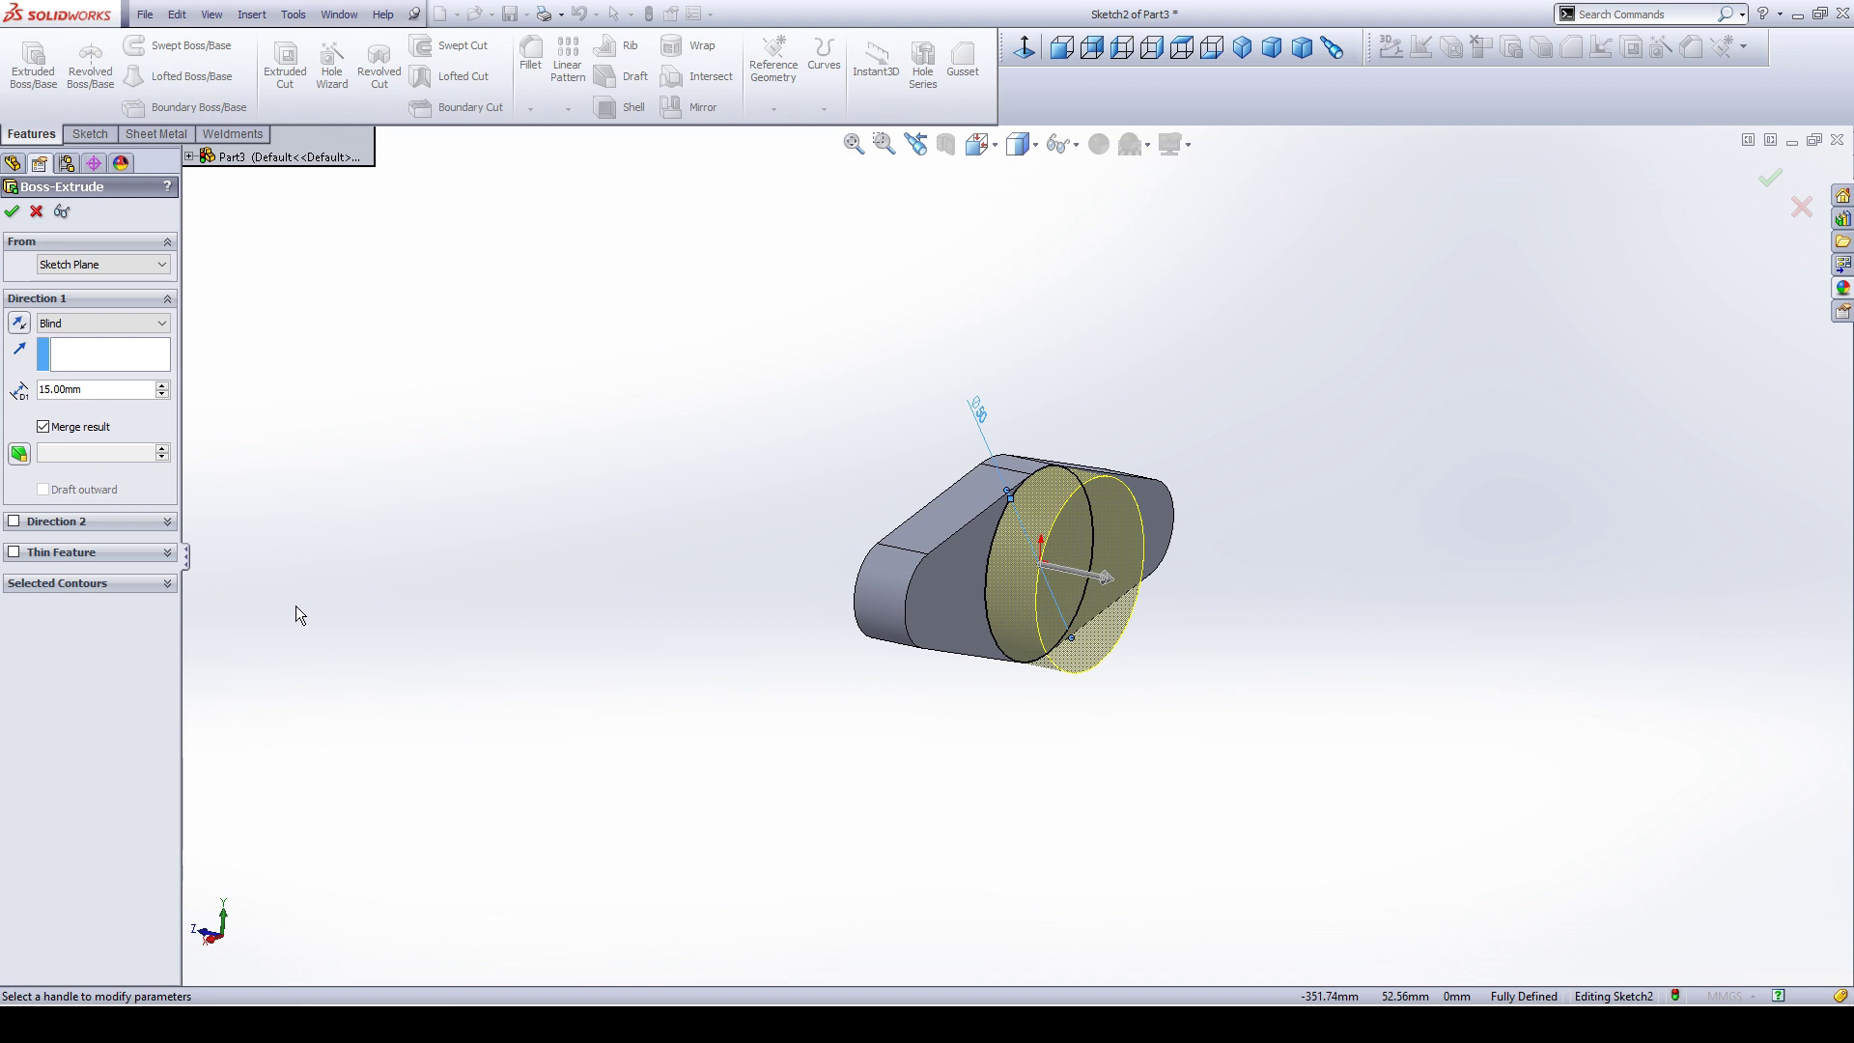
double_click(107, 389)
text(85)
key(Return)
click(12, 211)
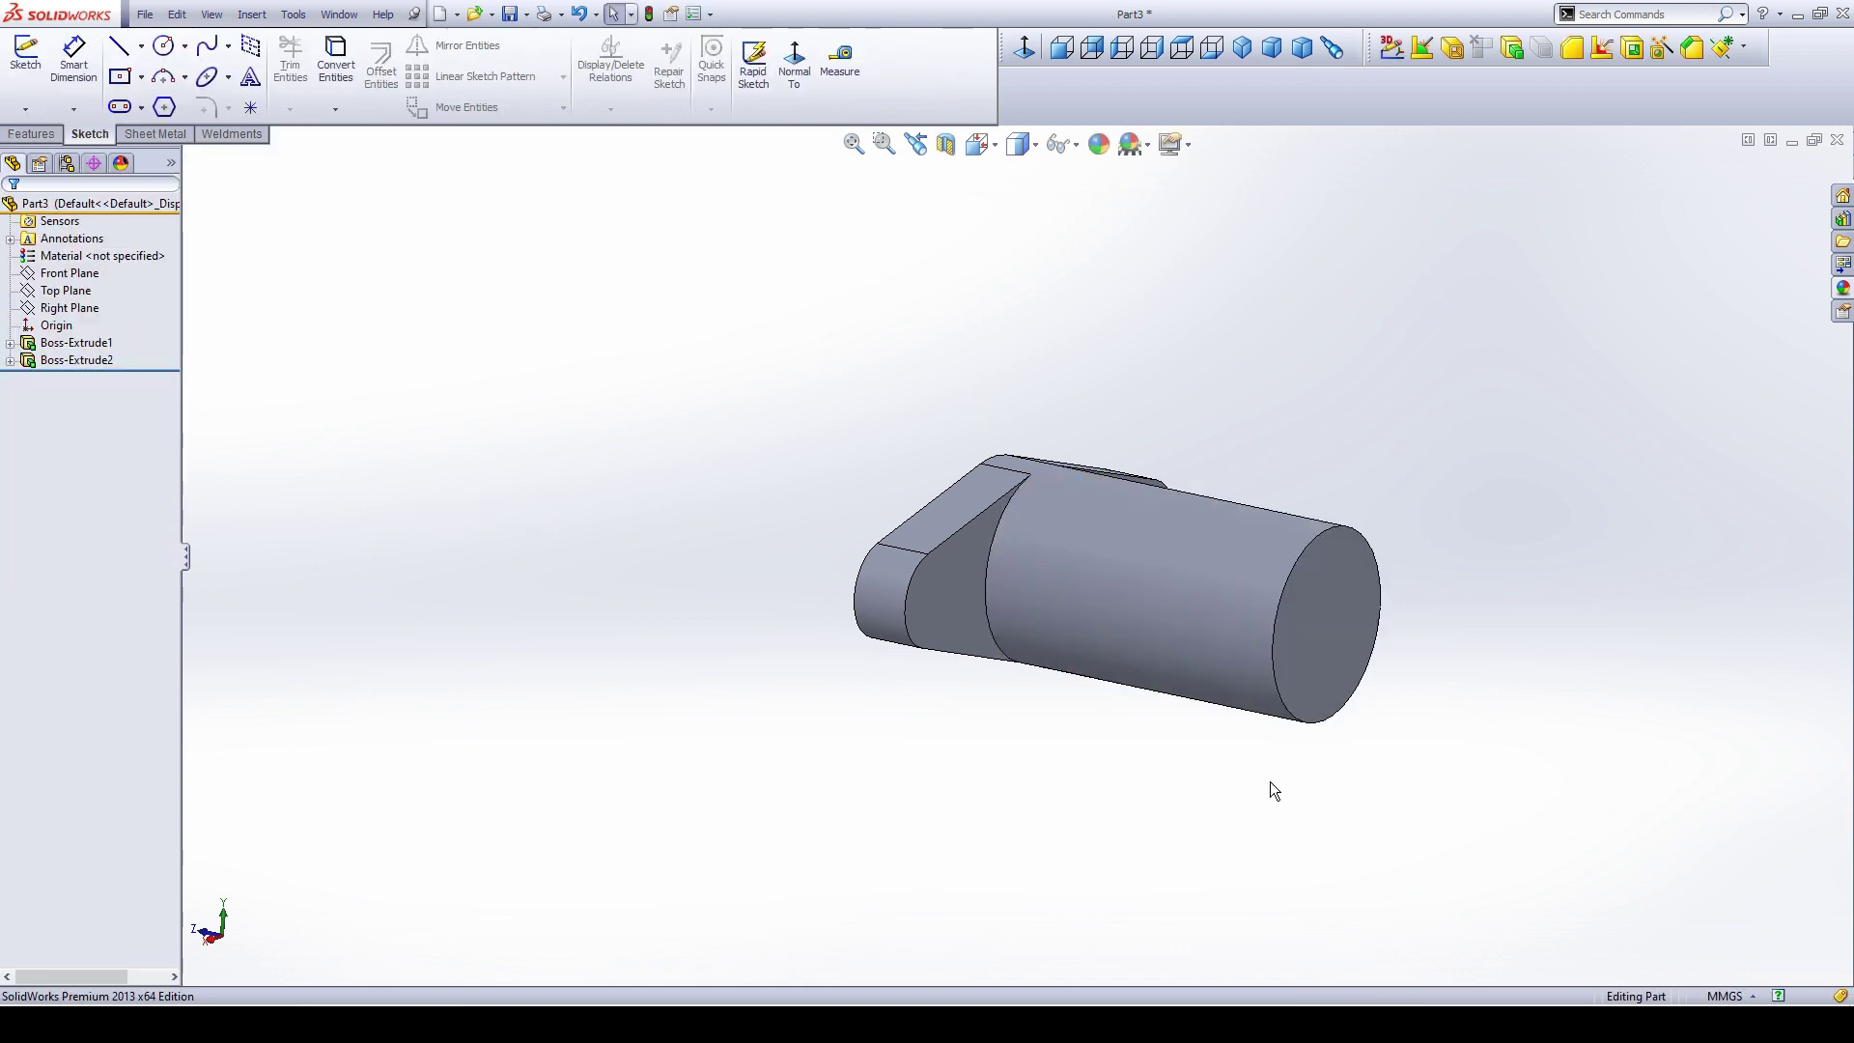
Start a sketch on the cylinder's end face and draw a circle about 81 mm in diameter centred on the origin.
click(1321, 637)
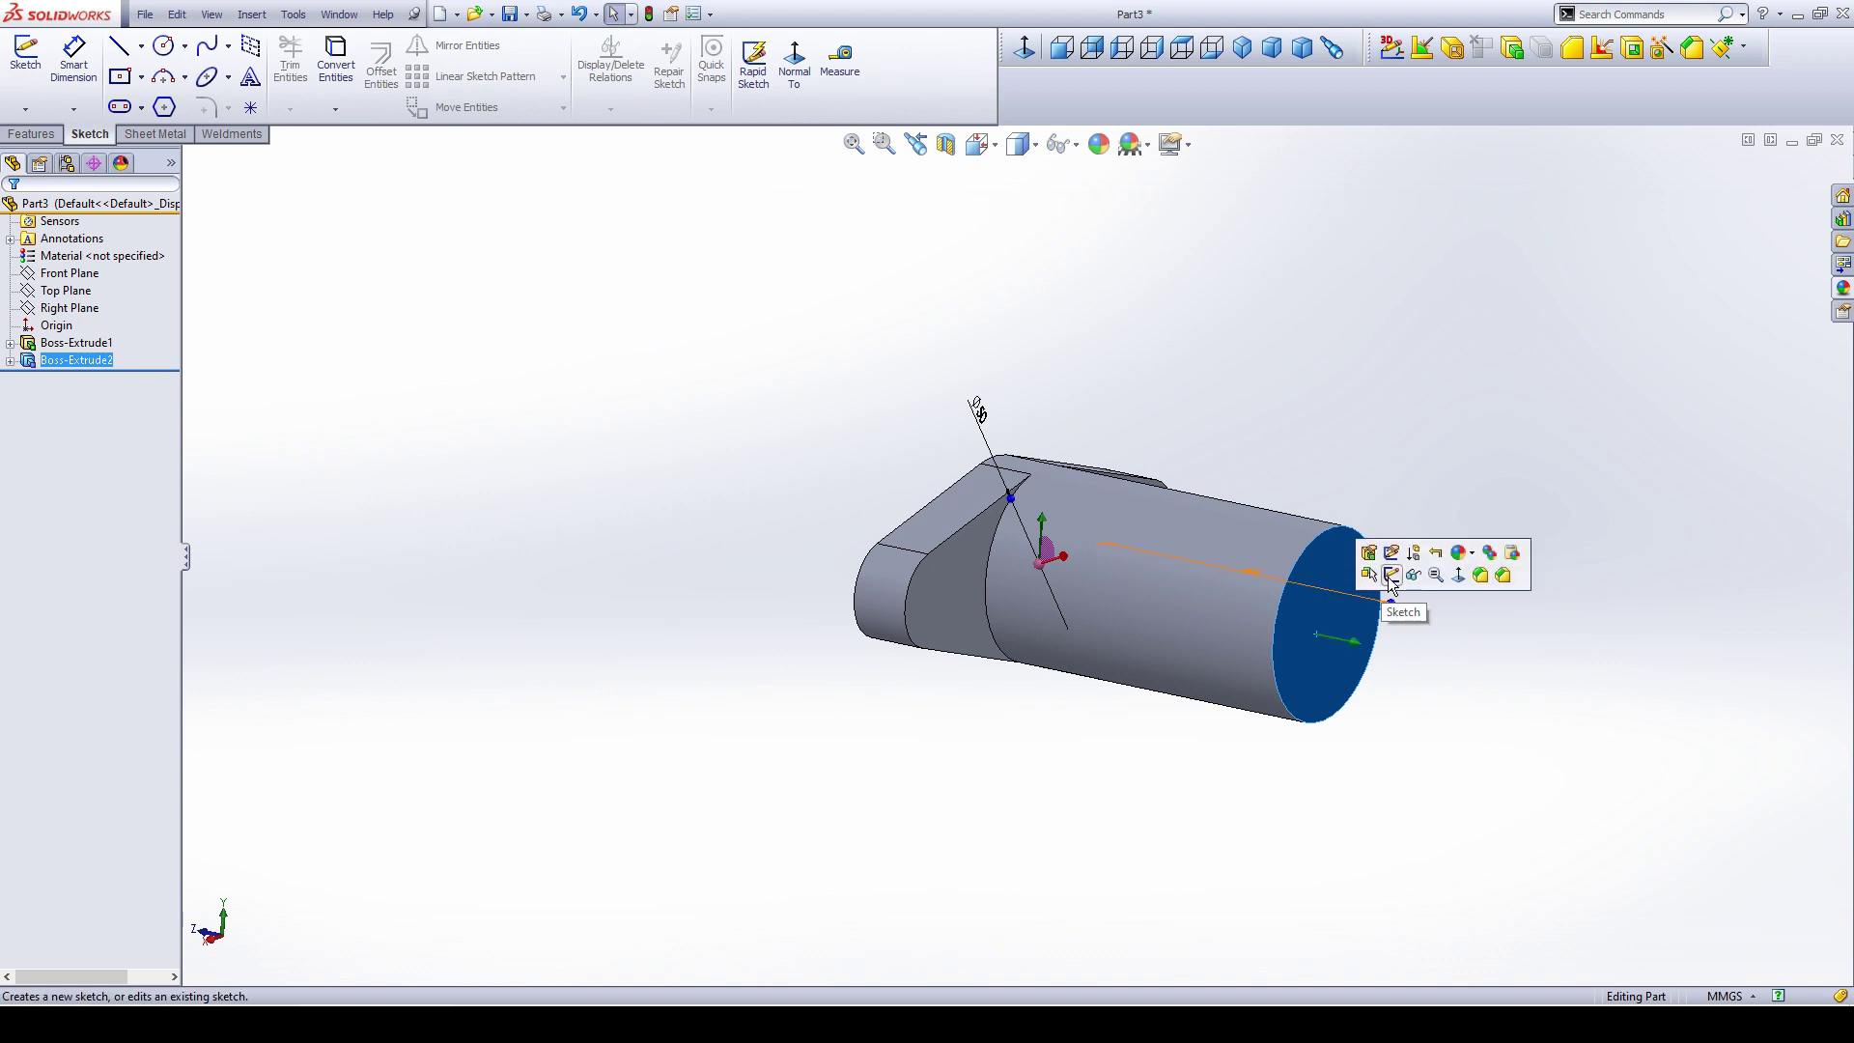
click(1390, 578)
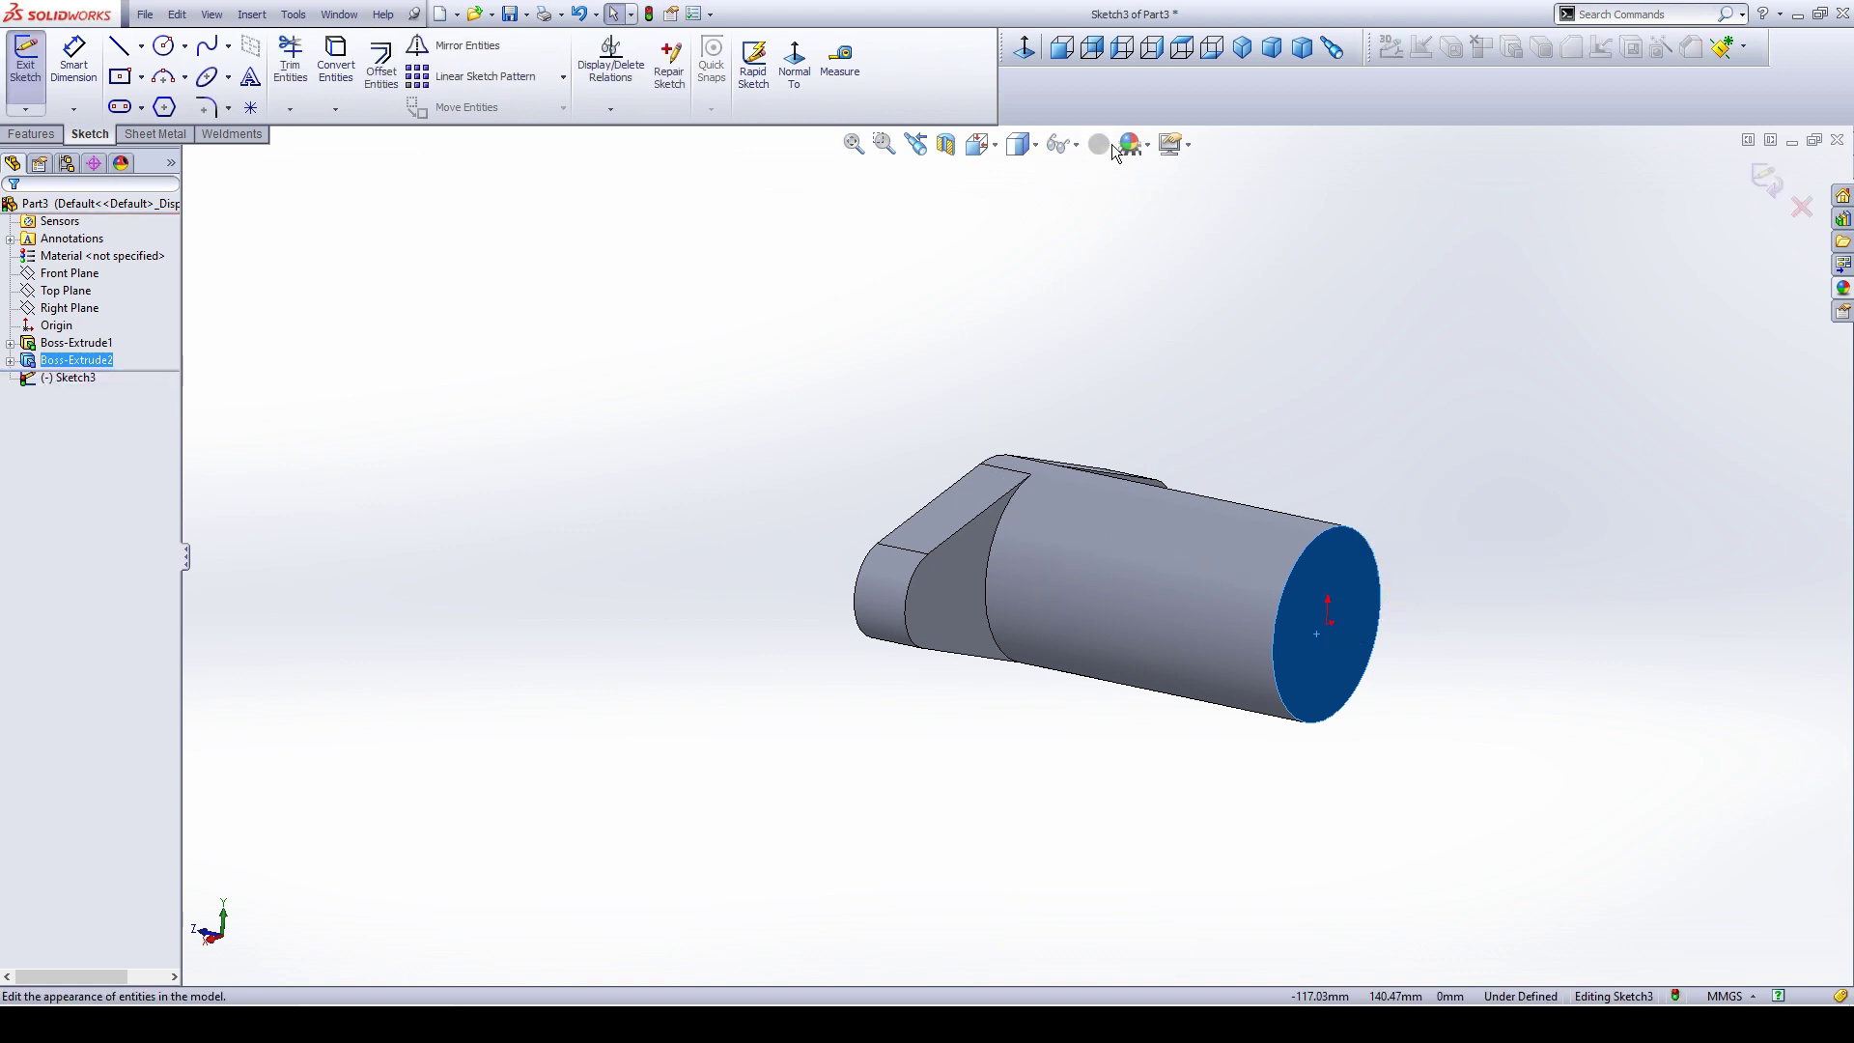
click(1025, 48)
click(948, 360)
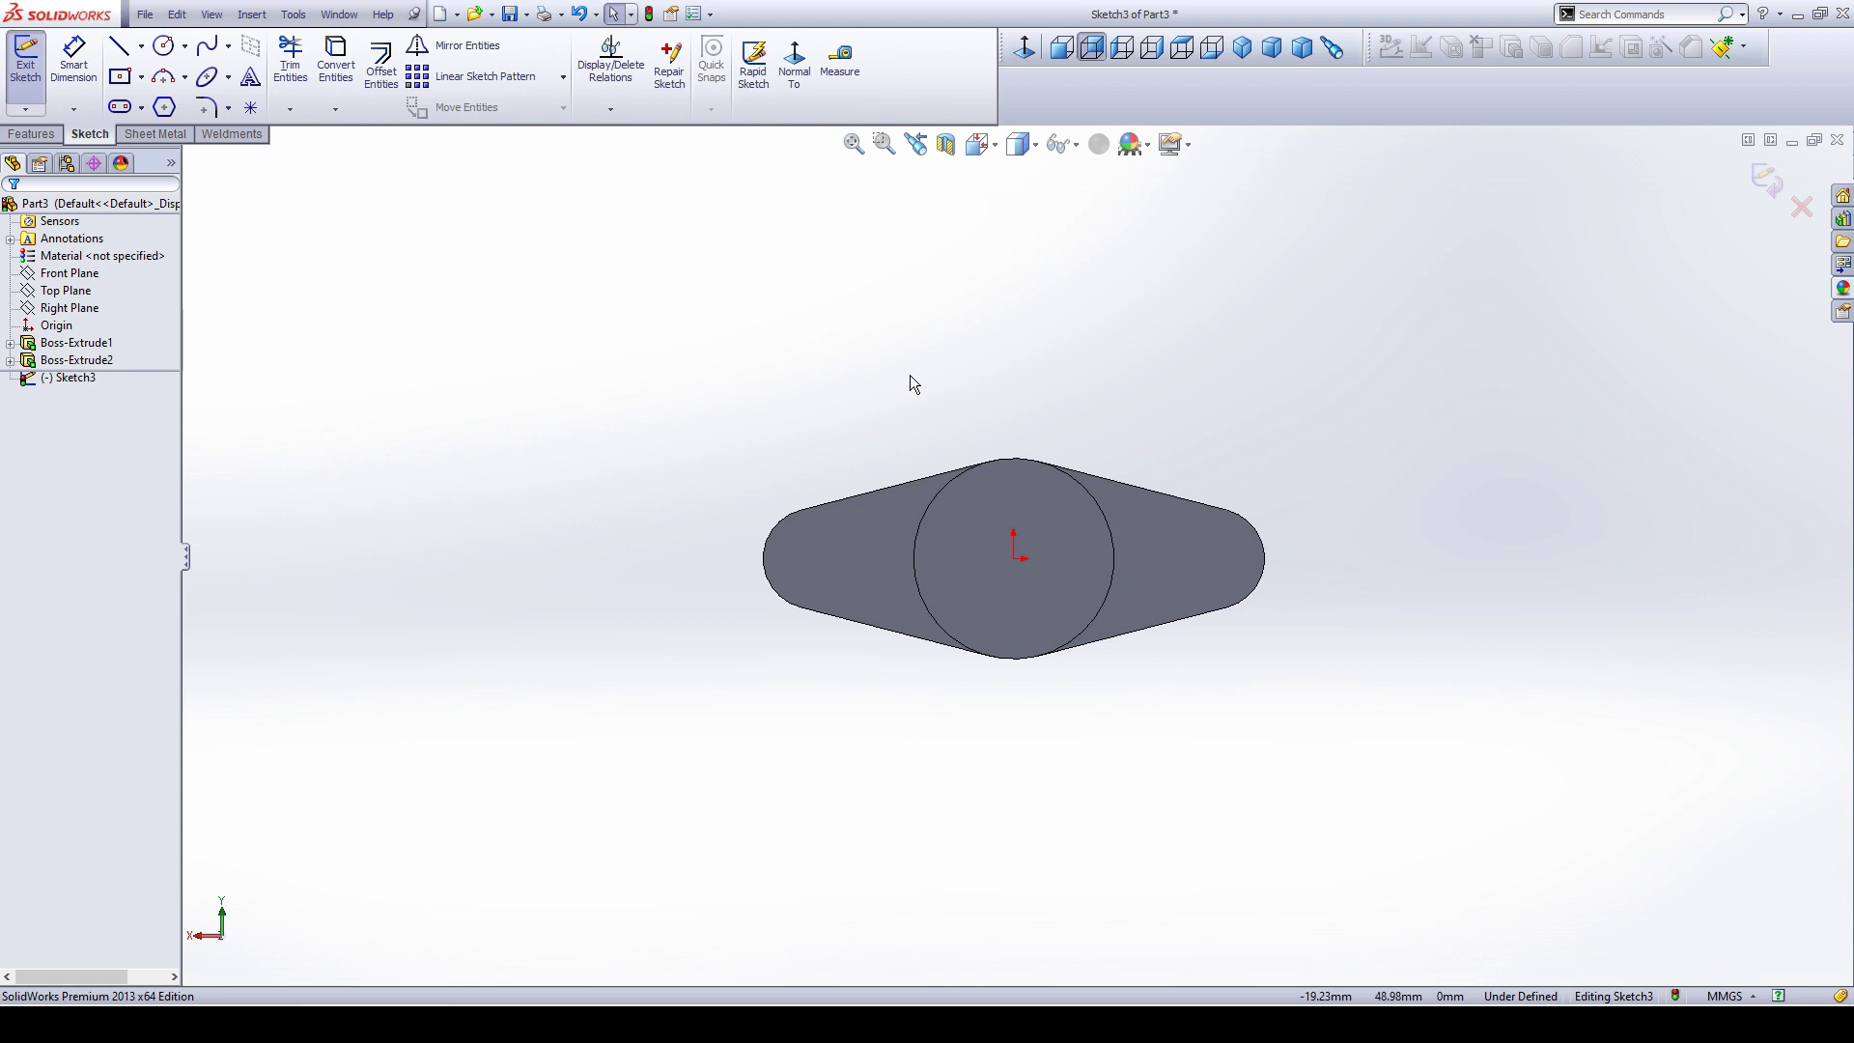
click(164, 46)
click(1013, 558)
click(1092, 691)
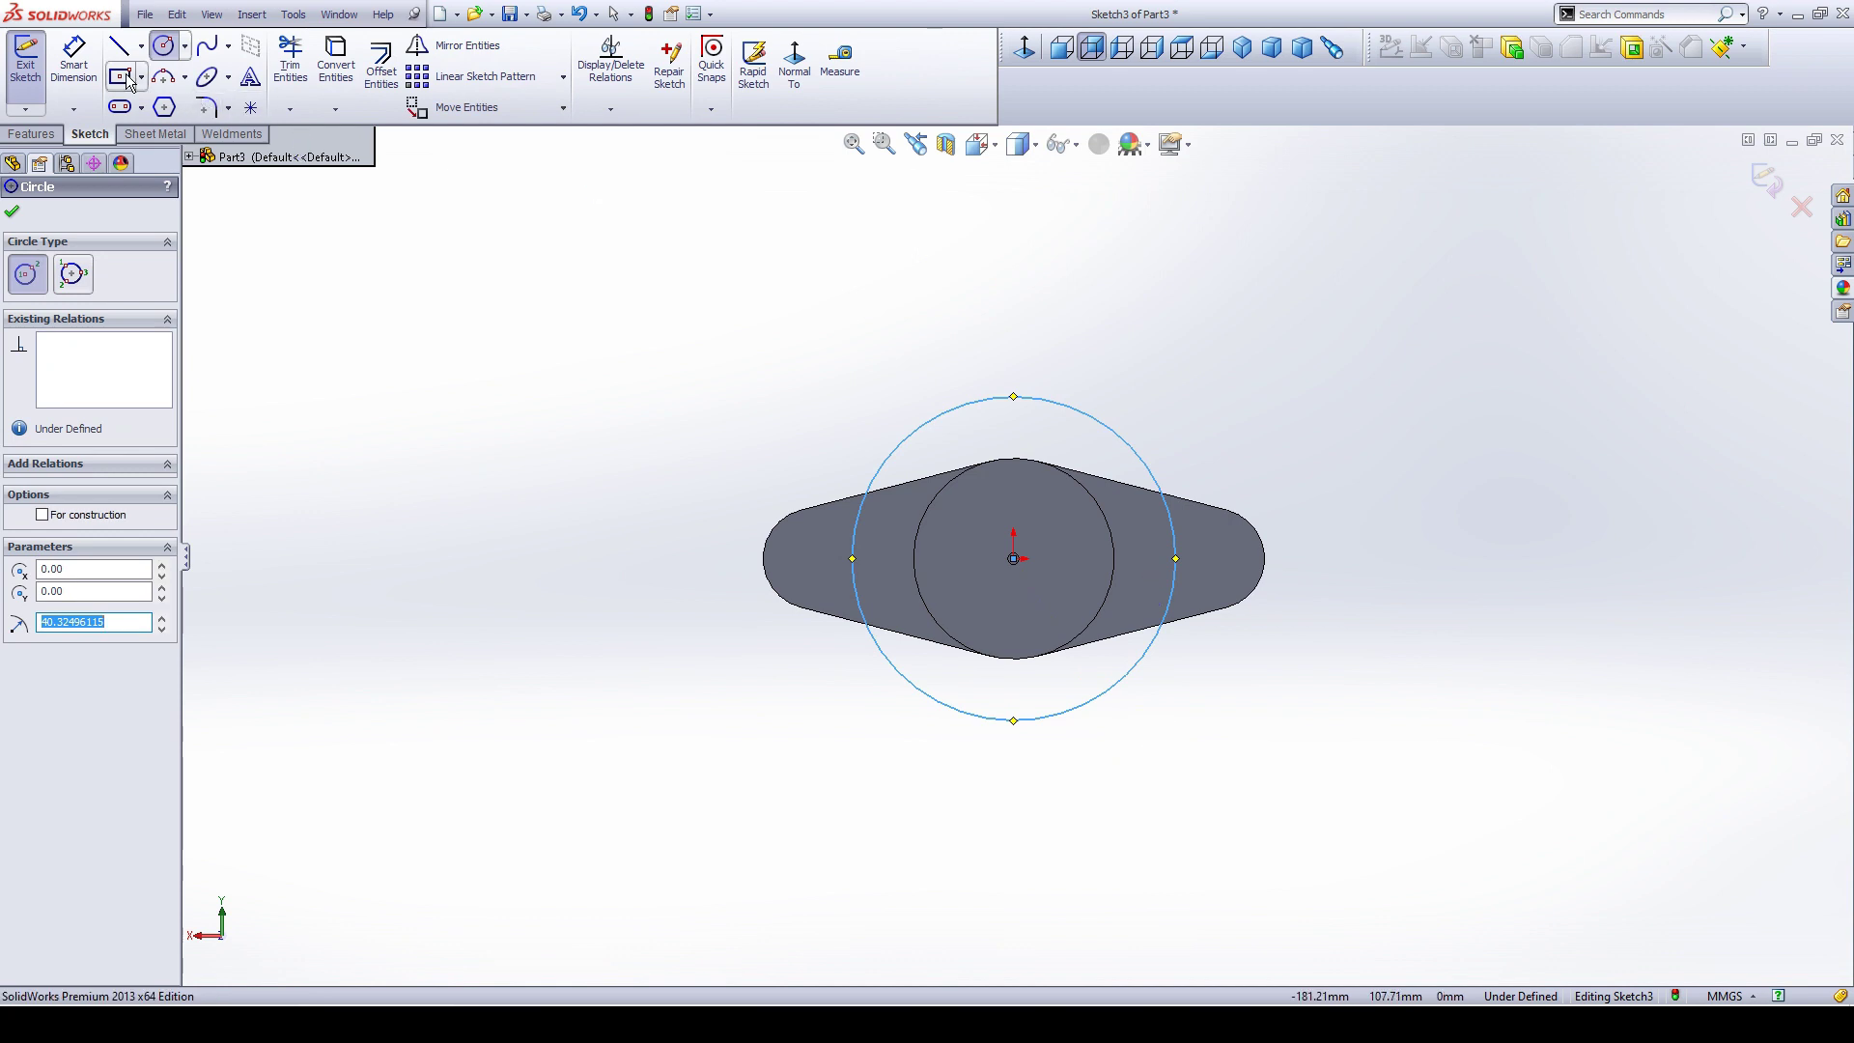
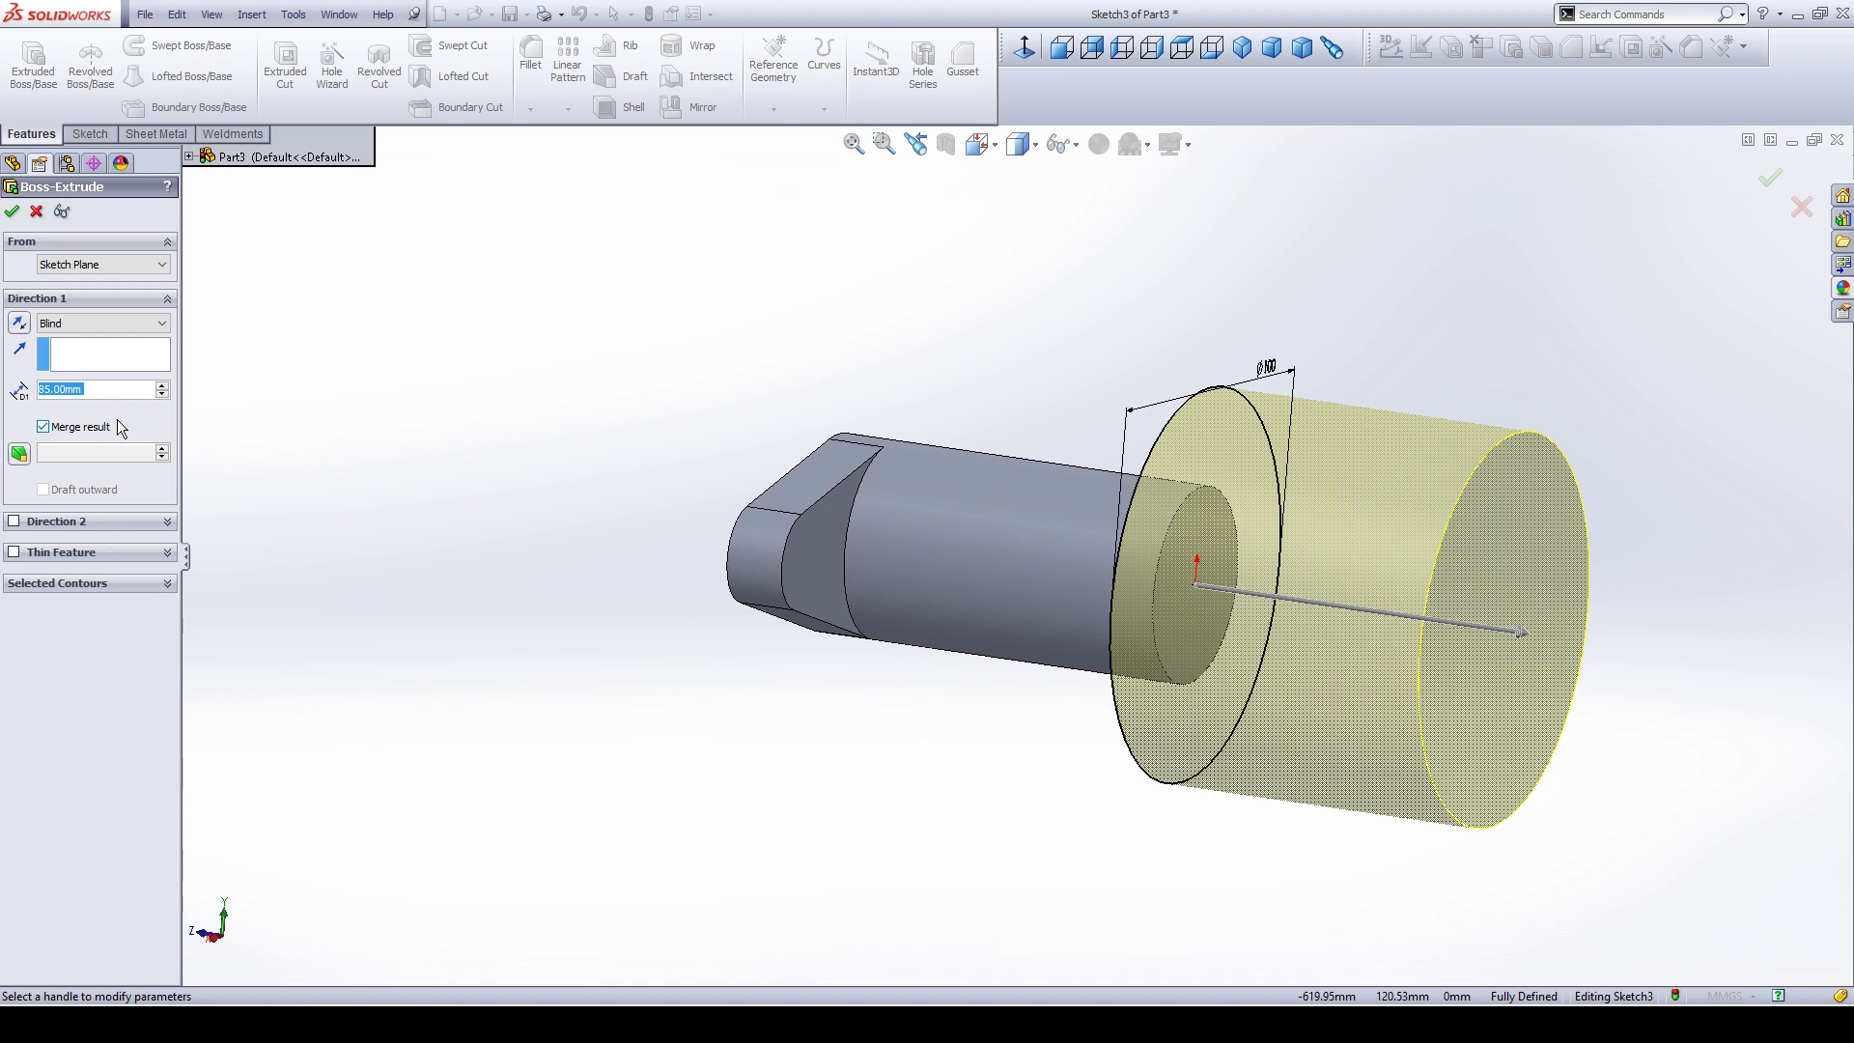
Extrude the 100 mm circle 15 mm in the reversed direction, back over the cylinder, with the result merged.
text(15)
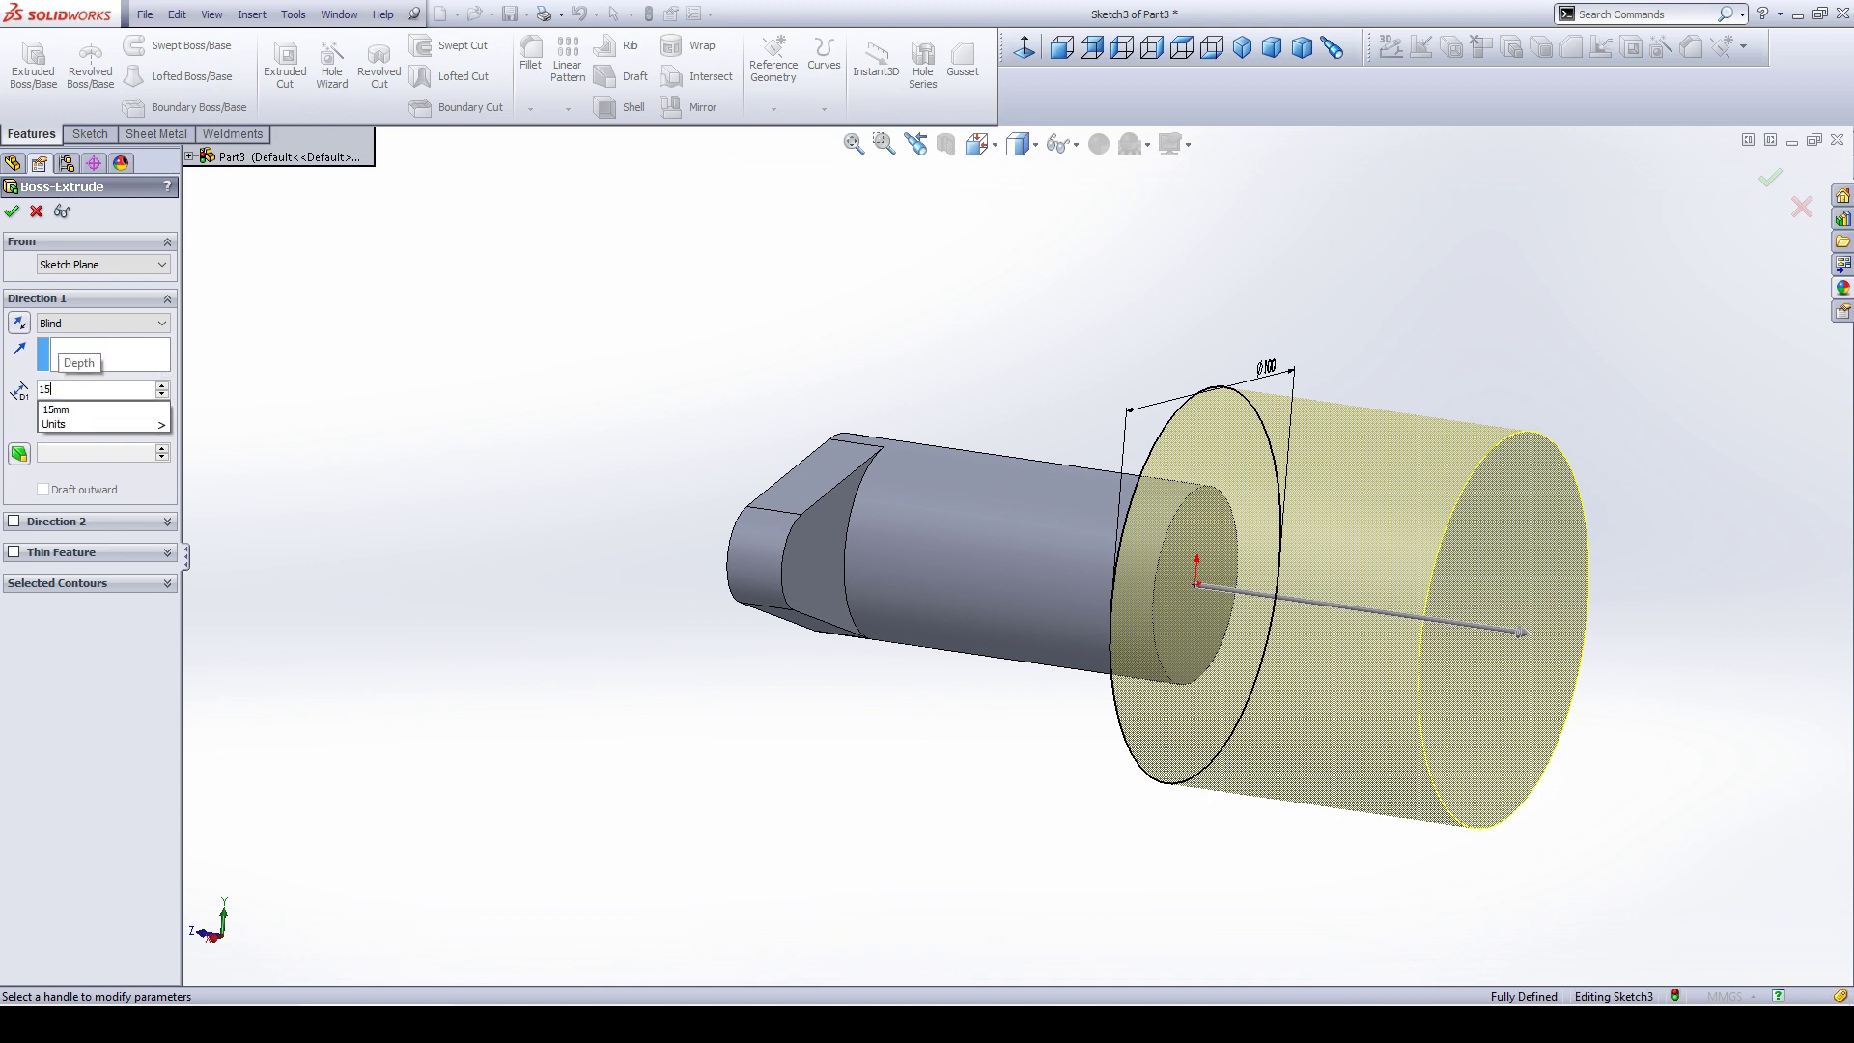
click(18, 322)
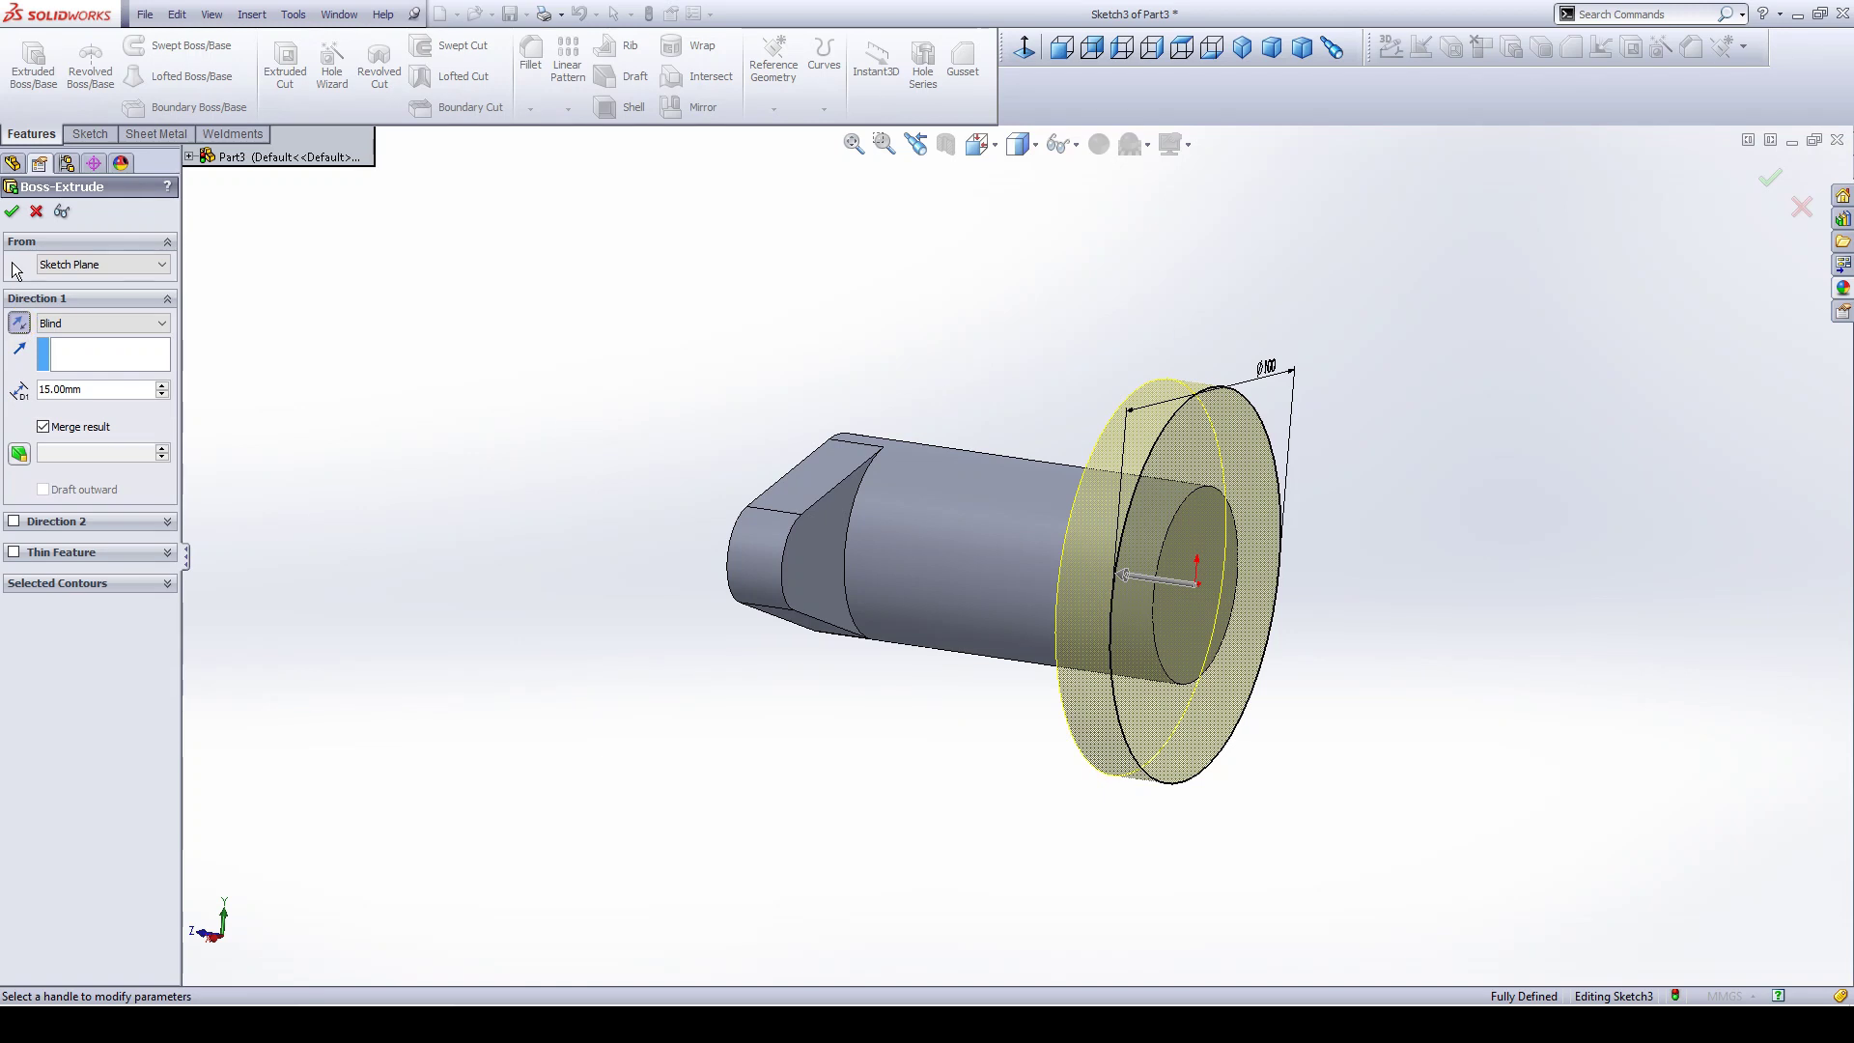
click(12, 213)
click(459, 625)
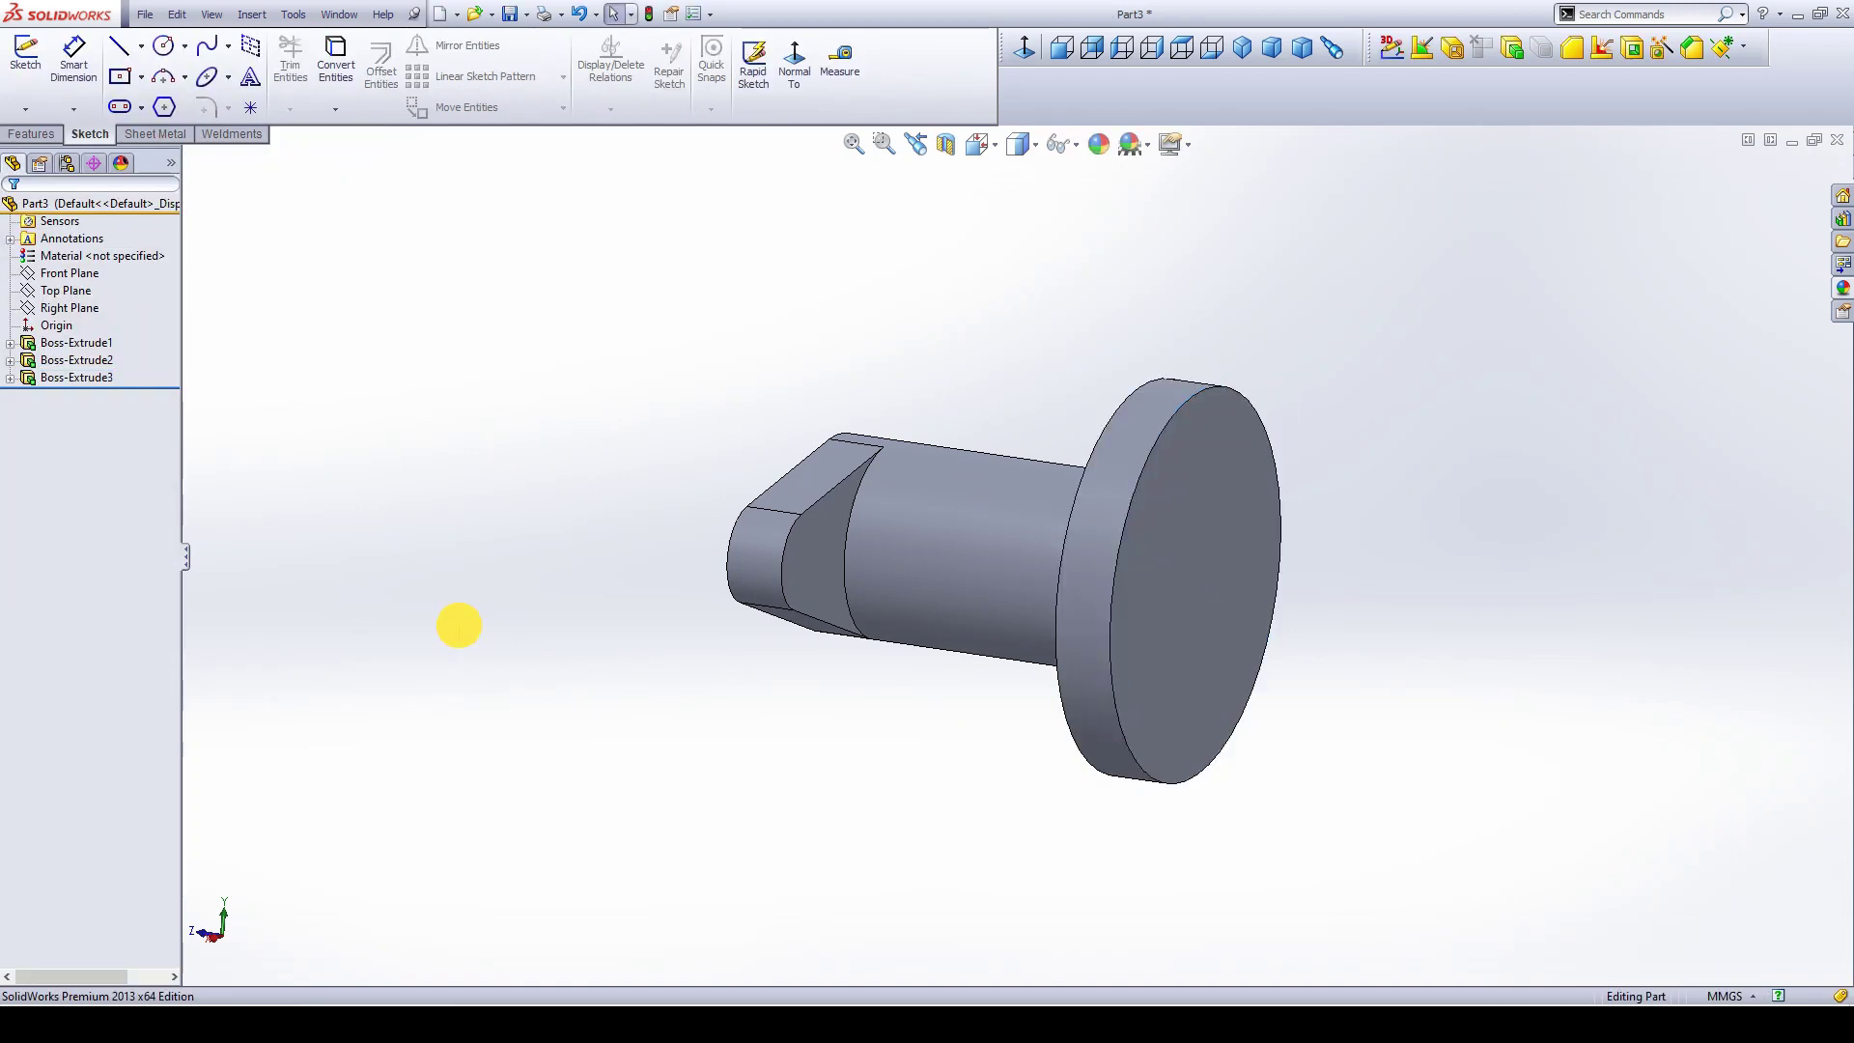
Start a sketch on the disc's outer face and draw a horizontal centerline about 153 mm long through the origin.
click(1219, 540)
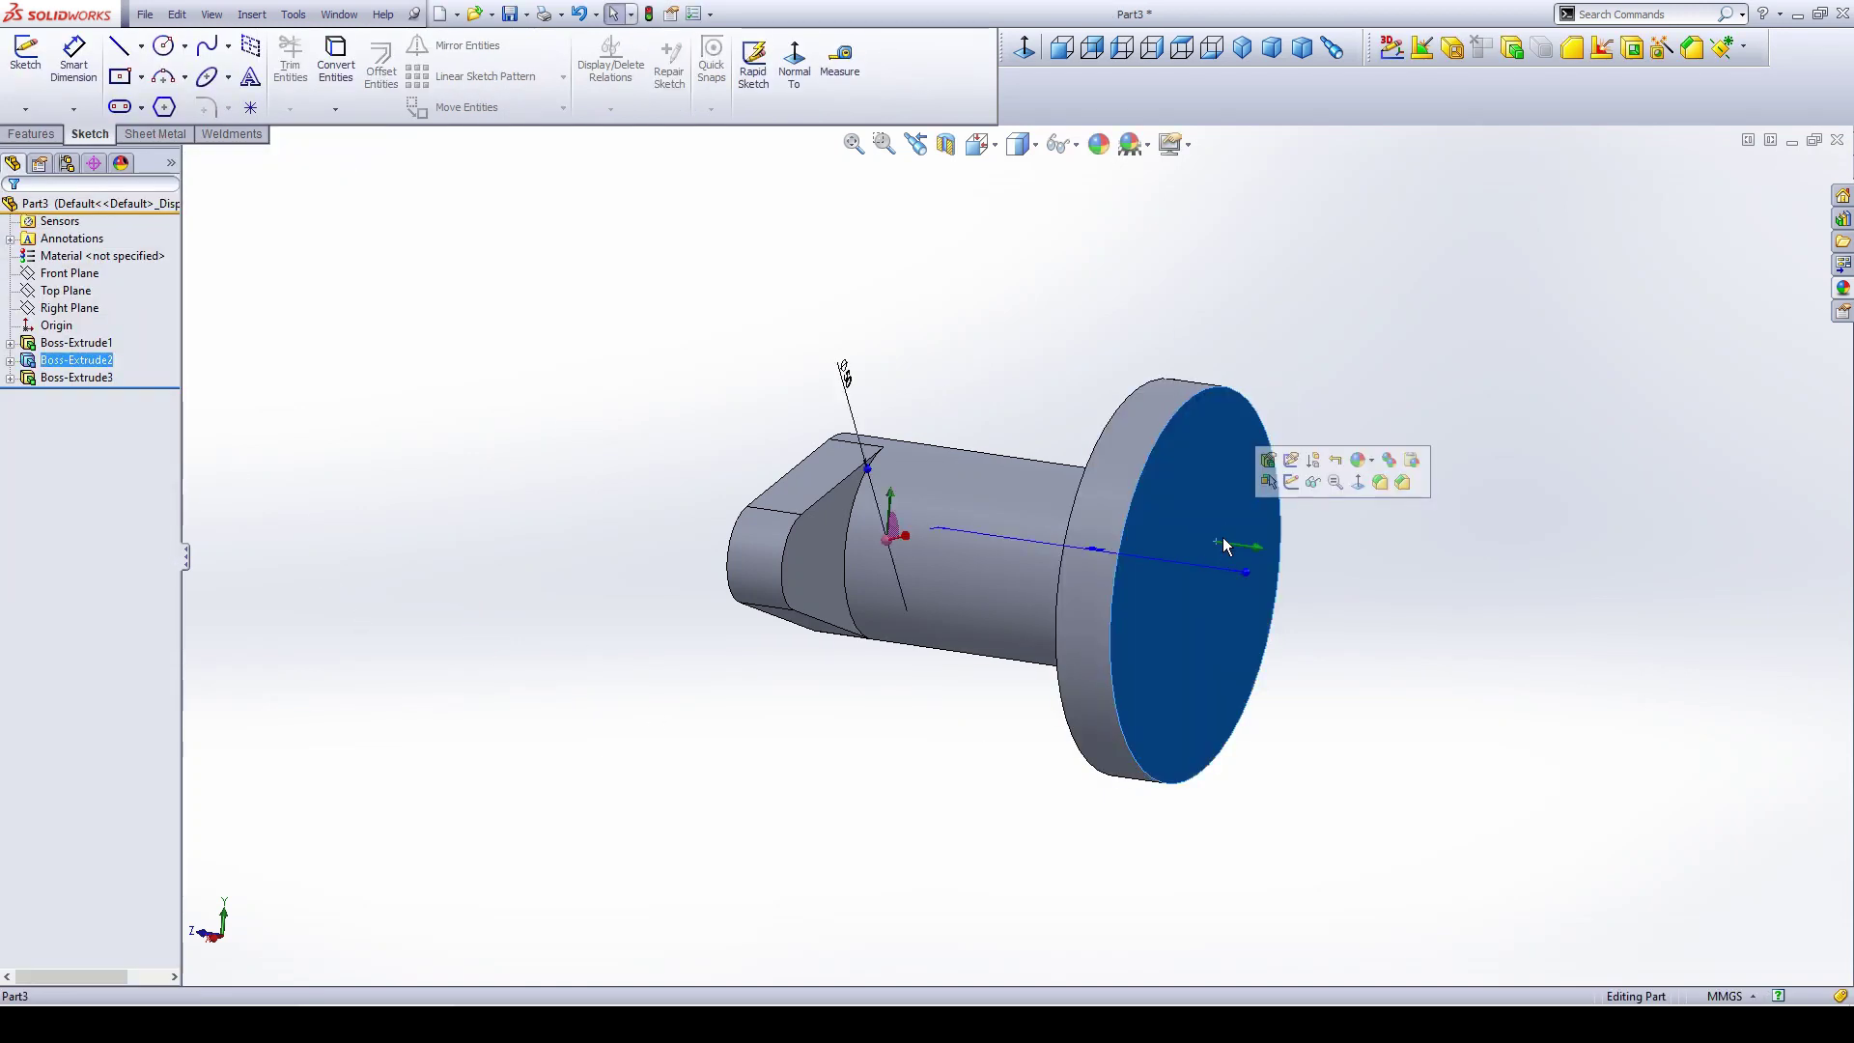
click(1293, 486)
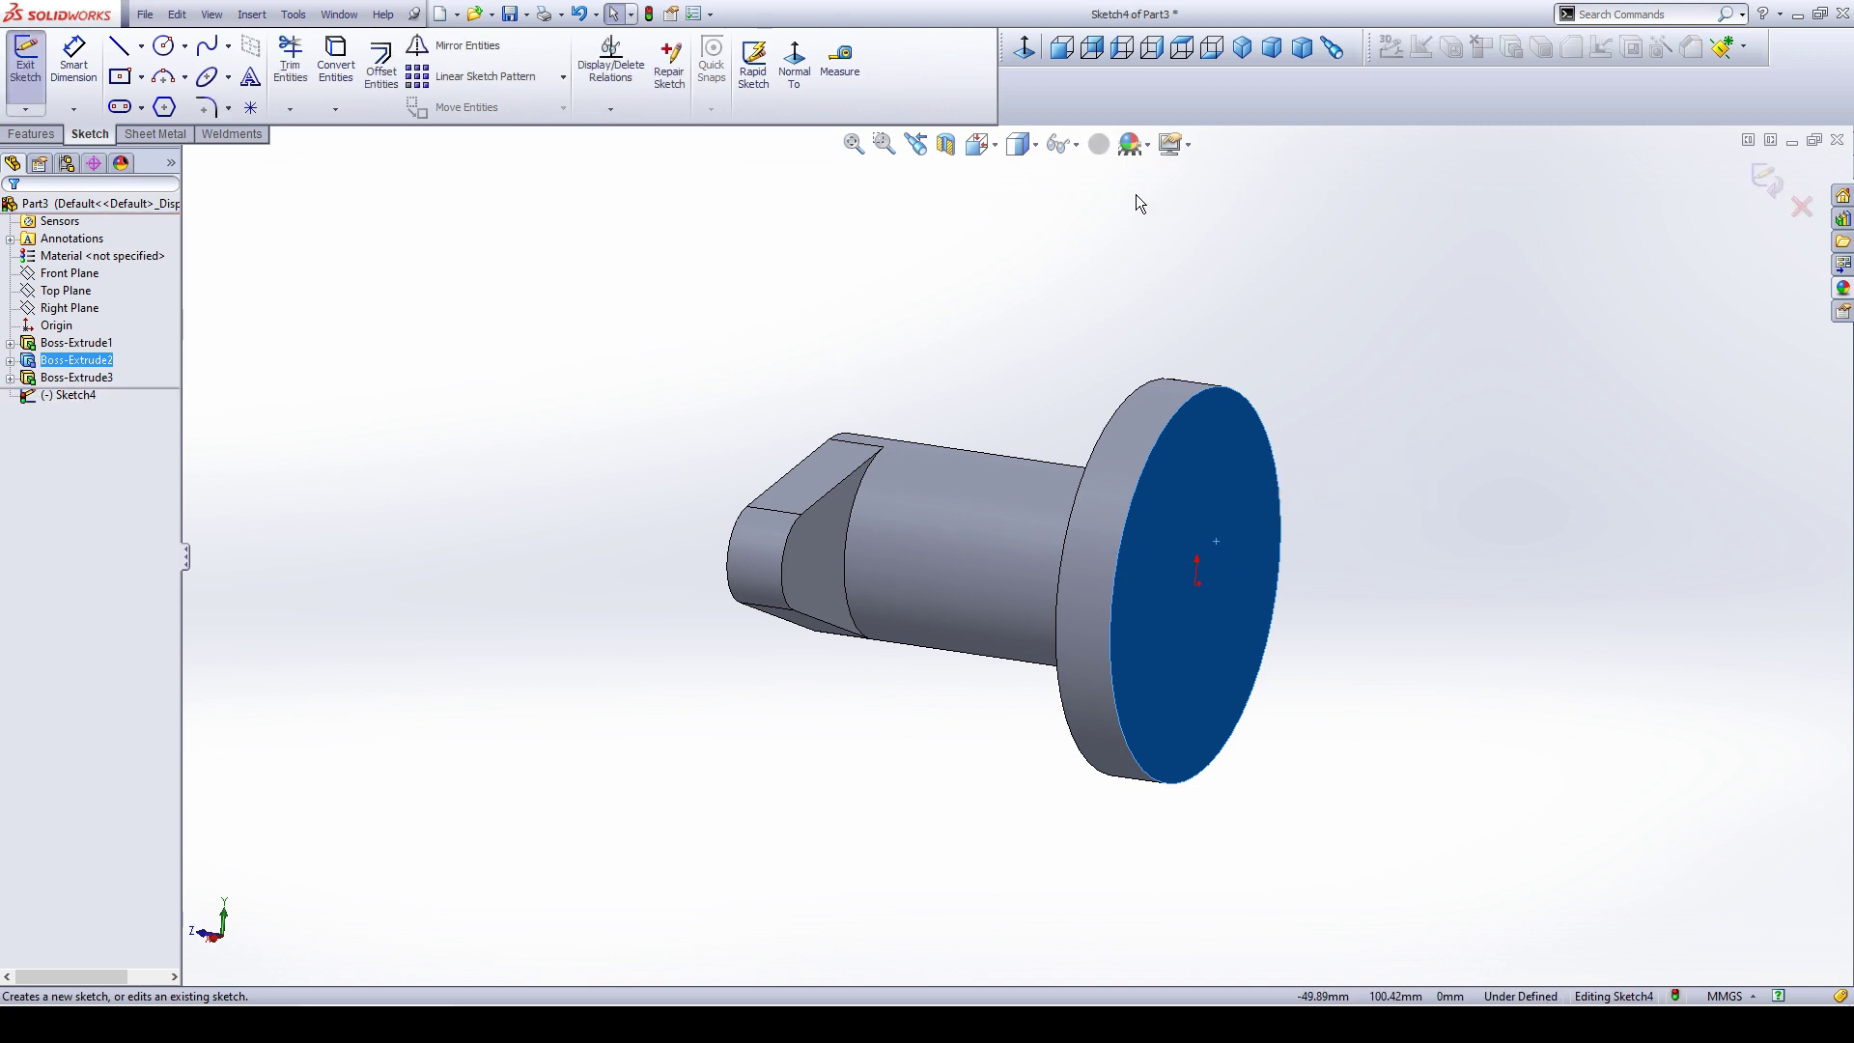
click(809, 73)
click(1175, 351)
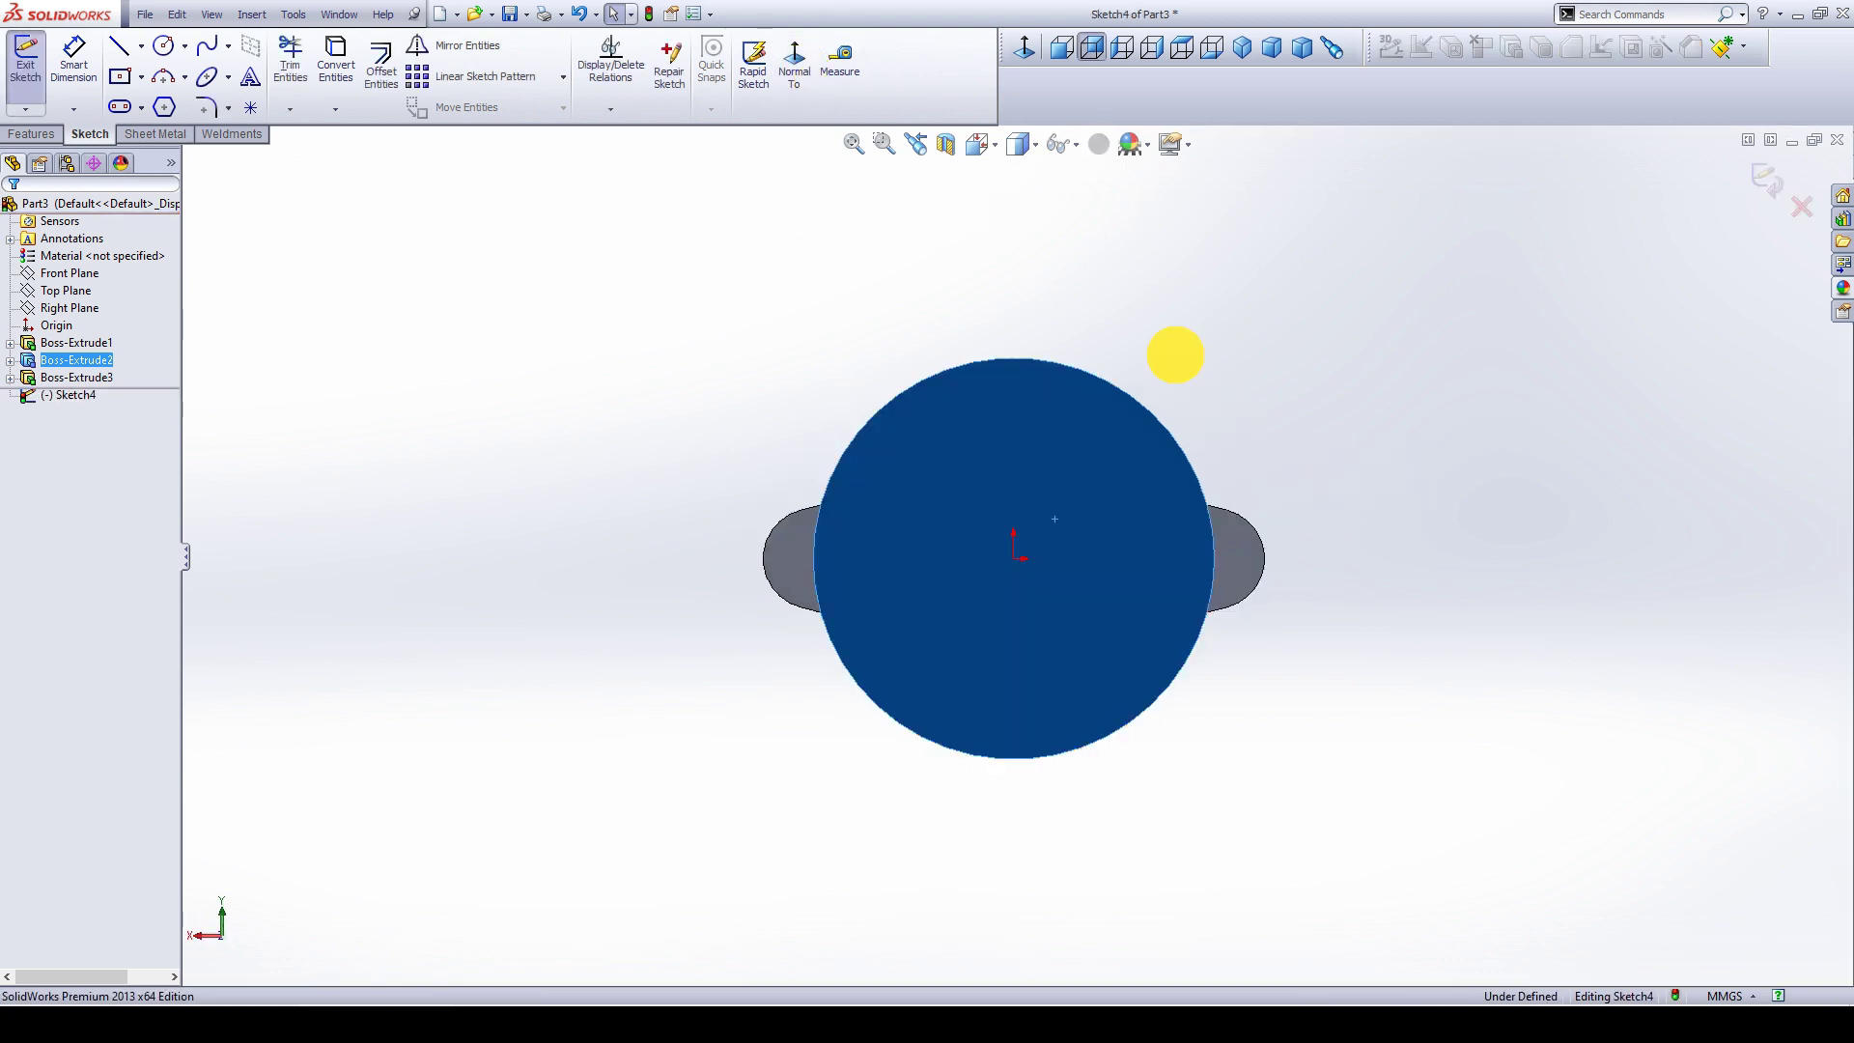
click(139, 46)
click(159, 89)
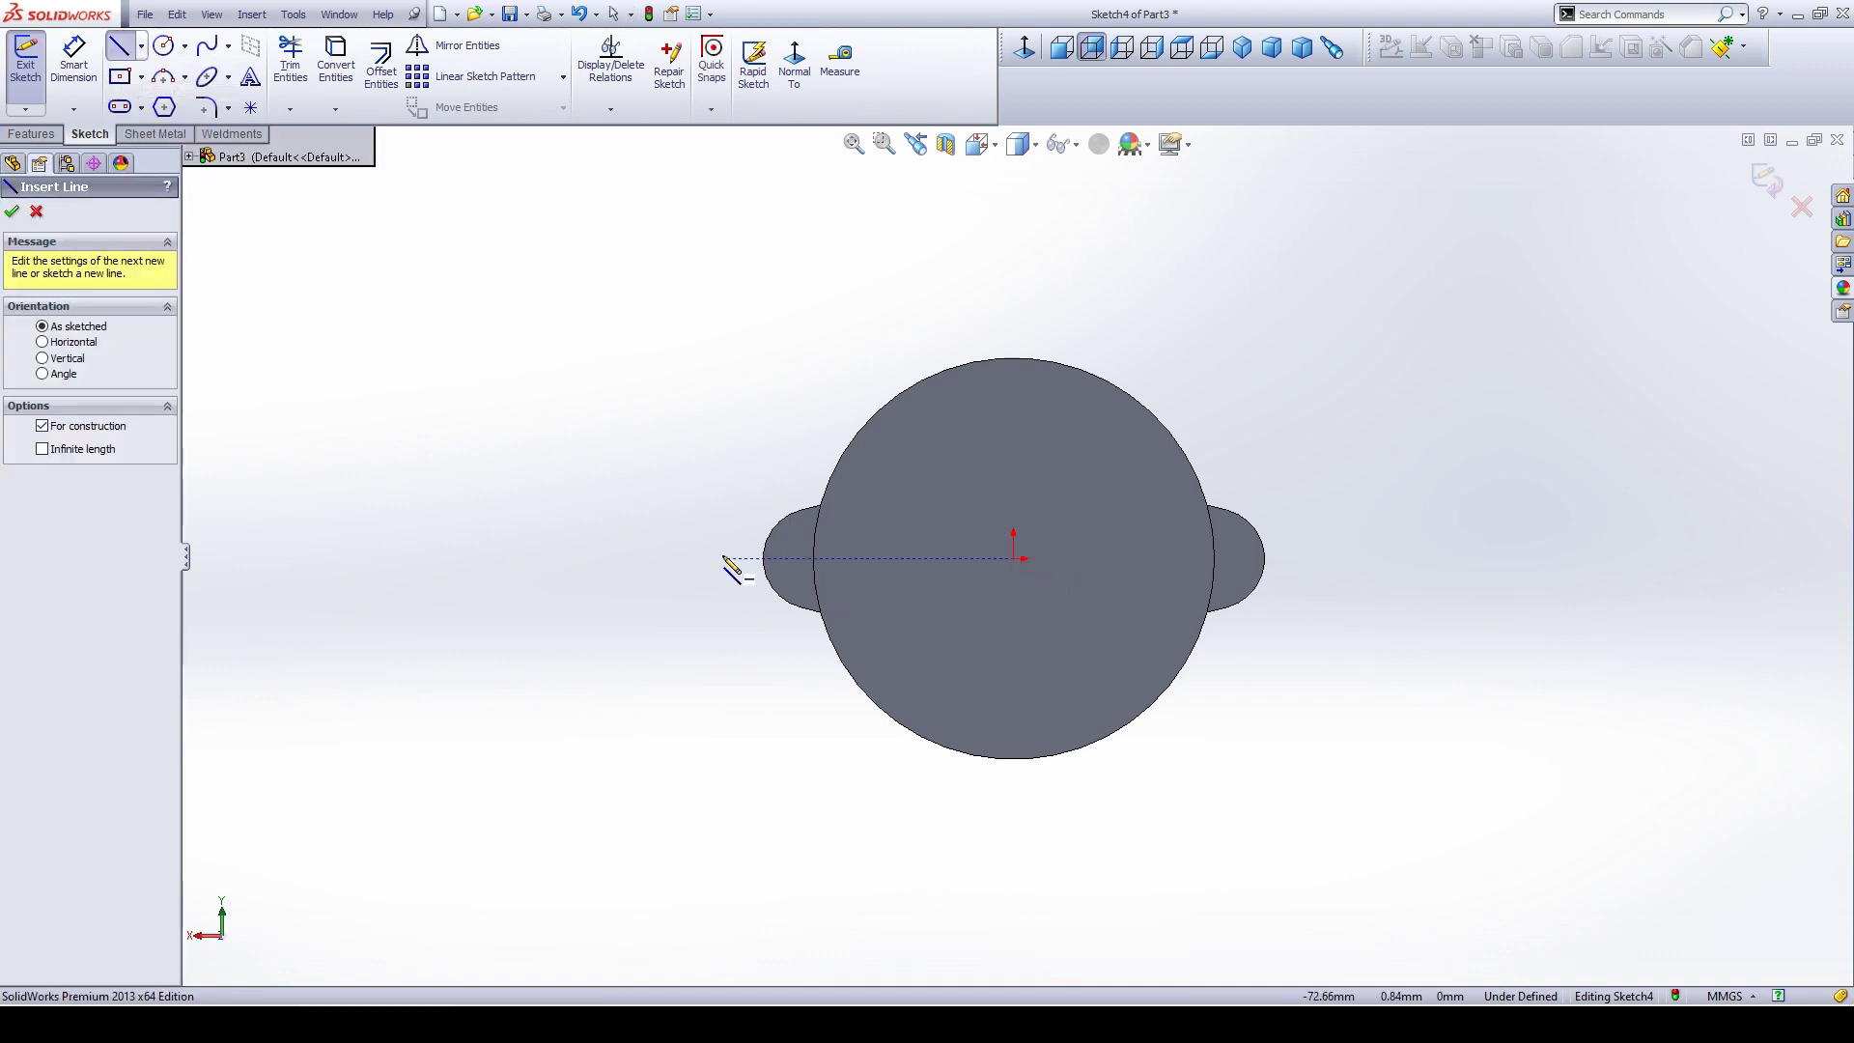
mouse_move(727, 560)
mouse_down()
mouse_move(915, 634)
mouse_move(1387, 580)
mouse_move(1339, 565)
mouse_up()
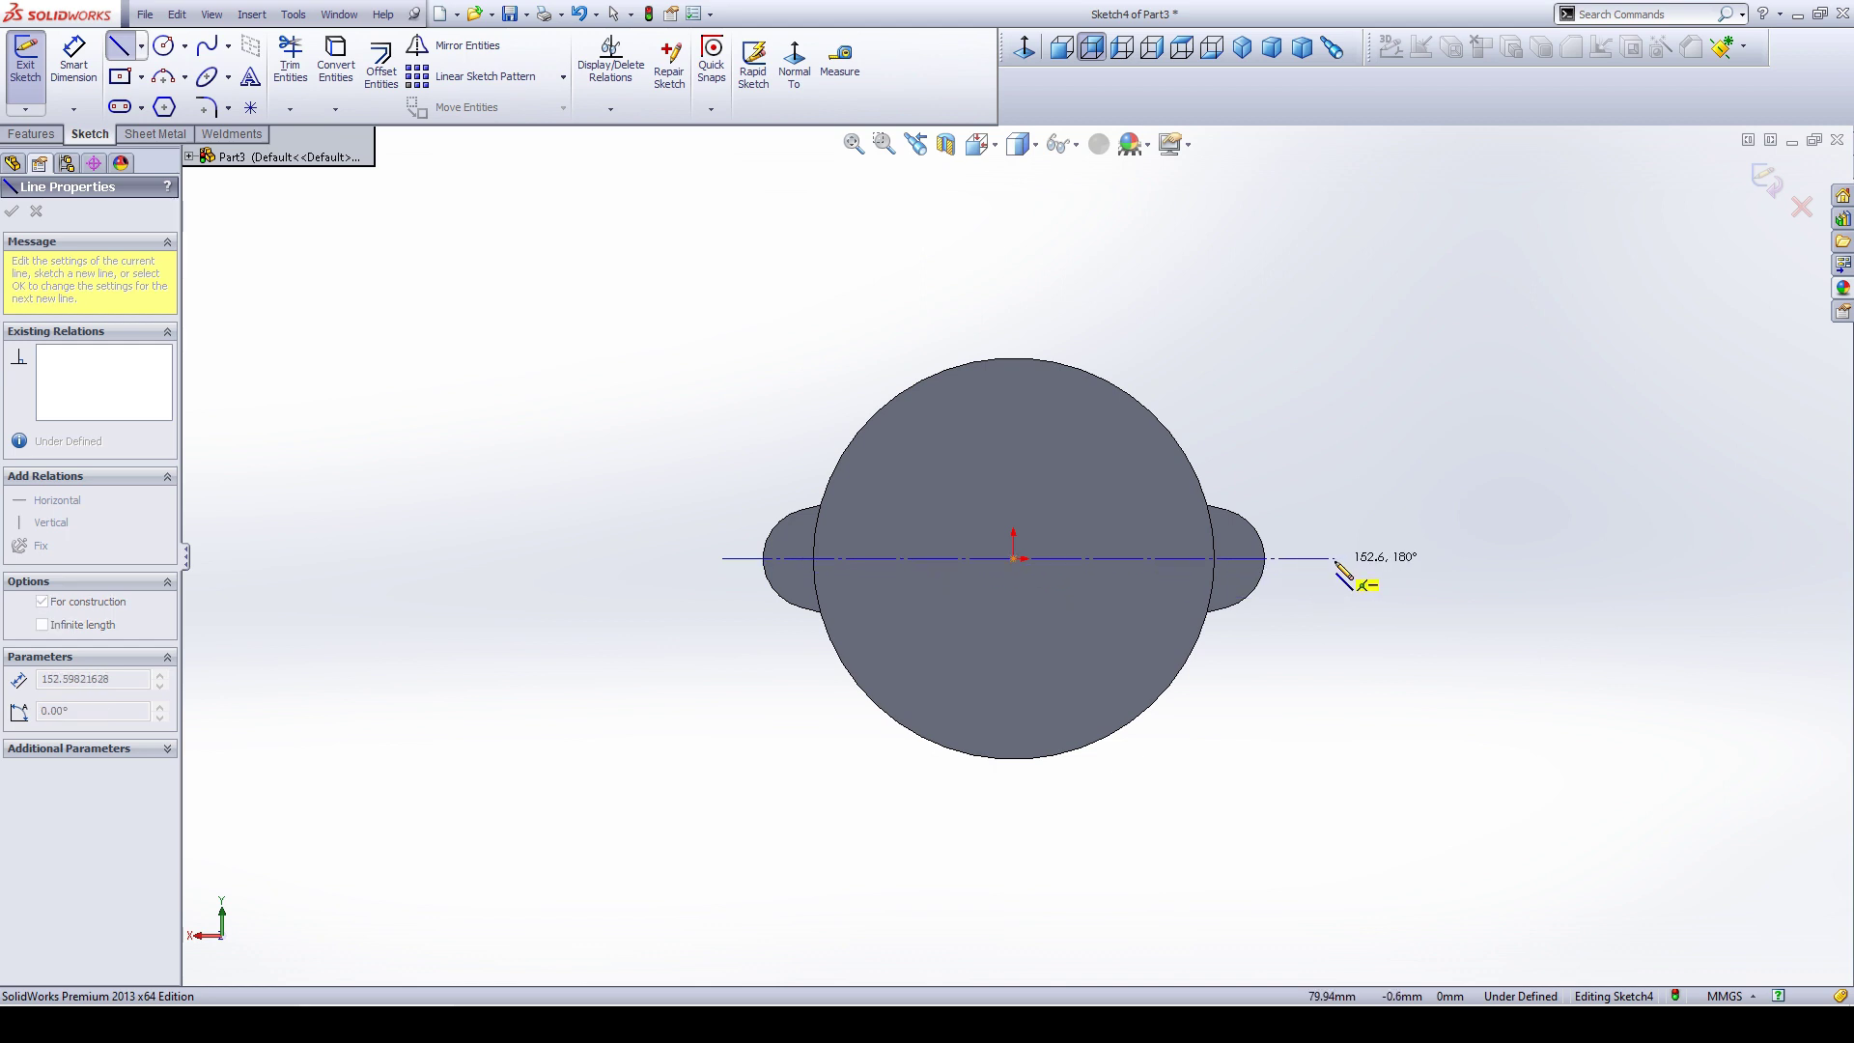
click(1334, 558)
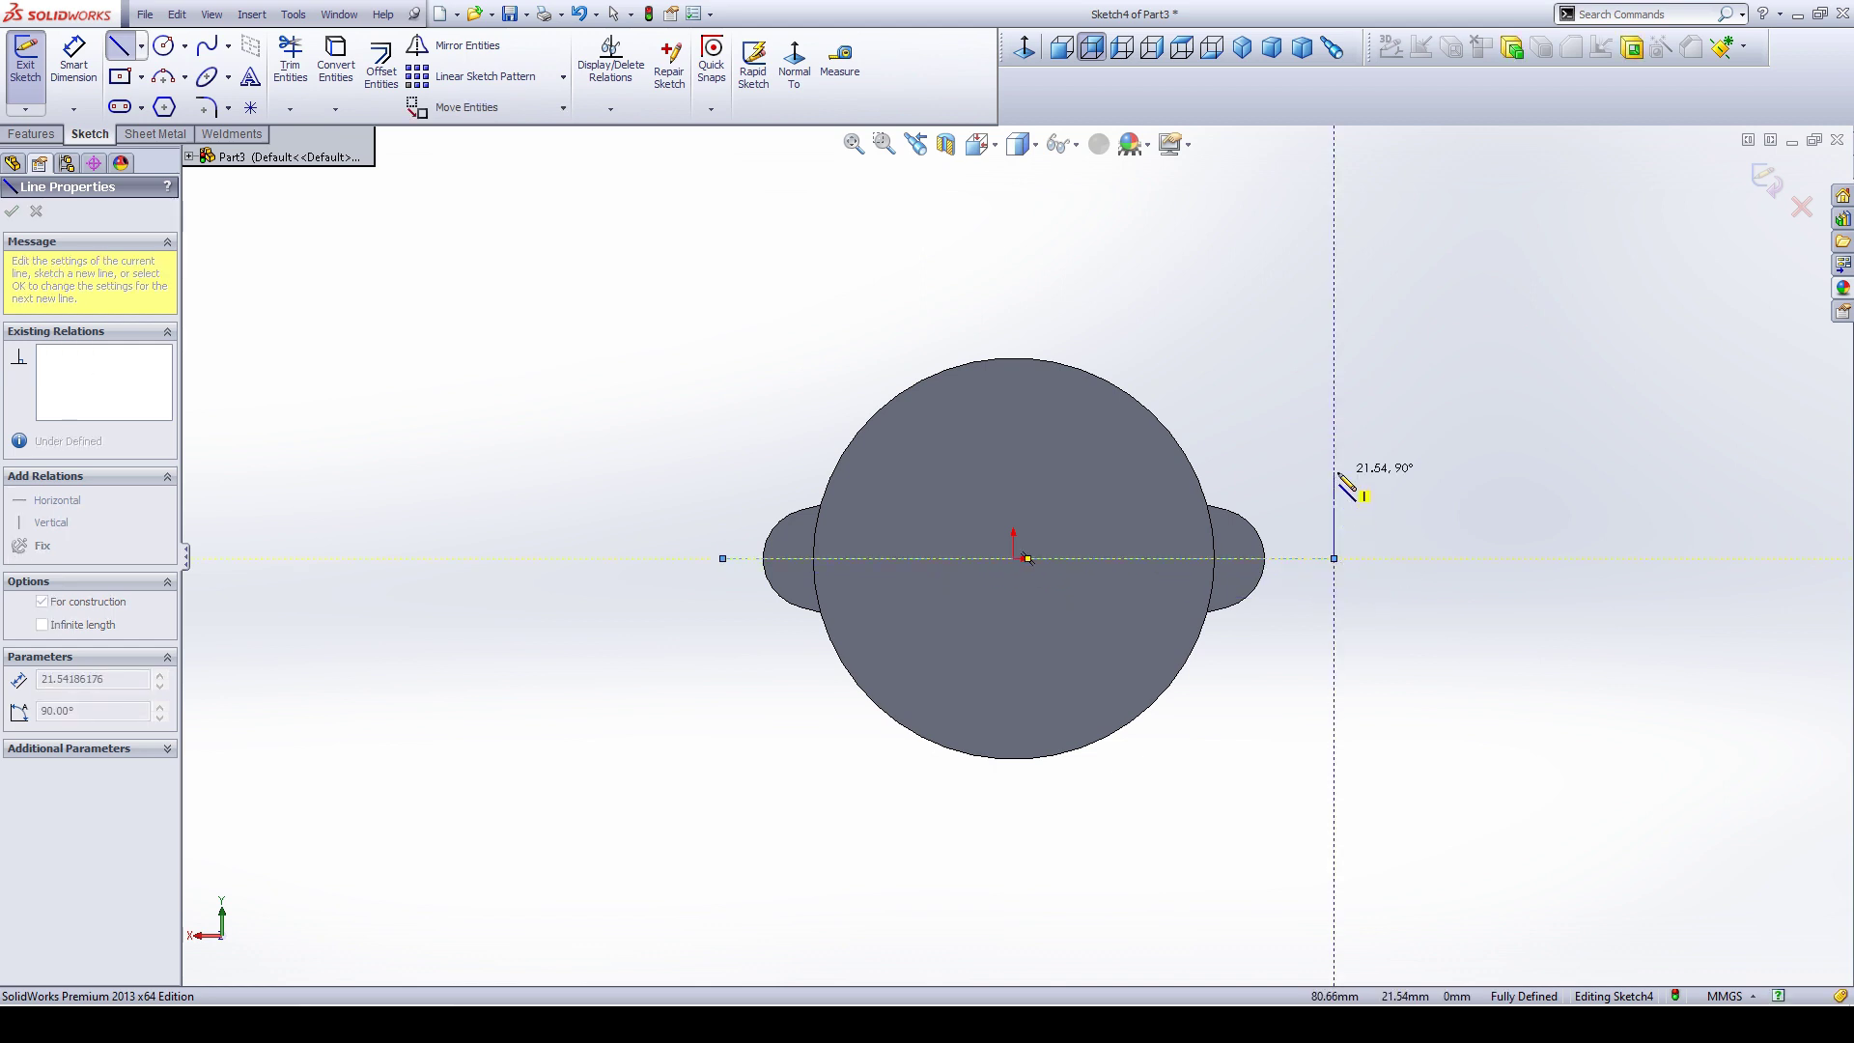
Finish the centerline and sketch a vertical line about 123 mm long through the origin, extending beyond both edges of the disc.
right_click(1338, 406)
click(1345, 478)
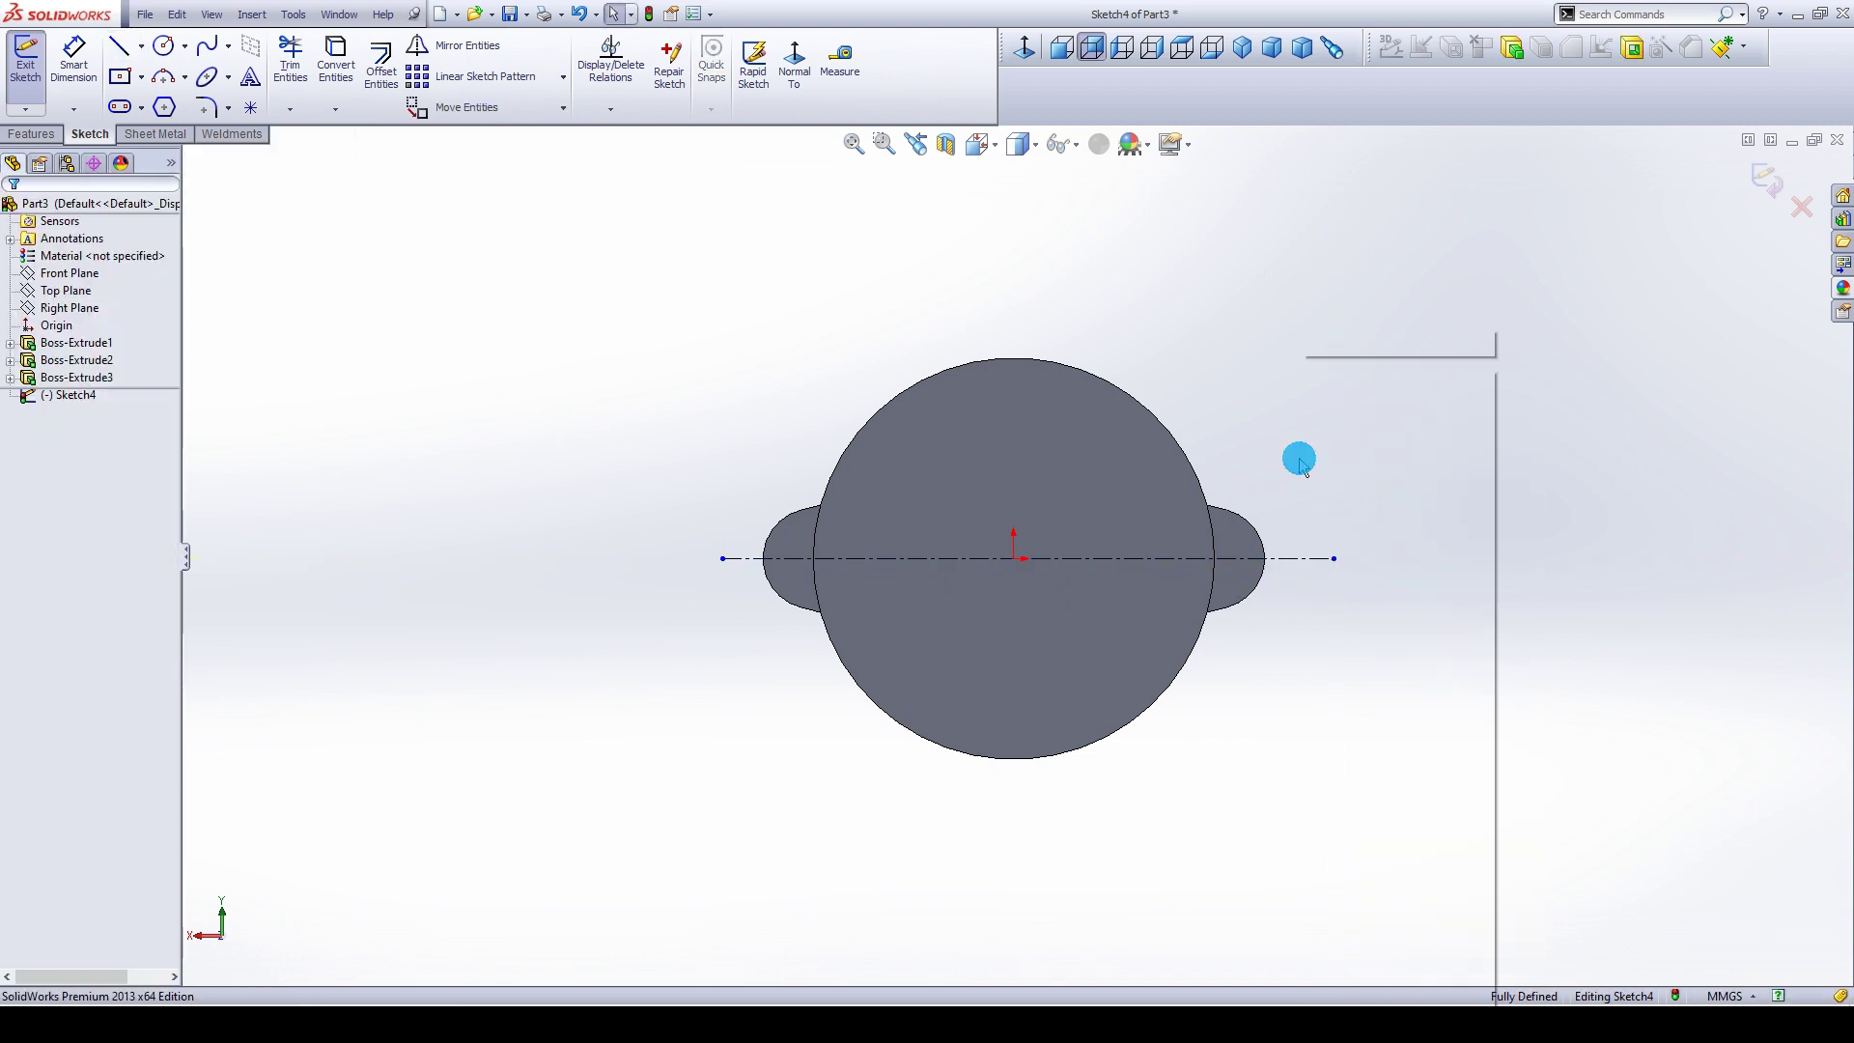
right_click(1299, 461)
click(1319, 459)
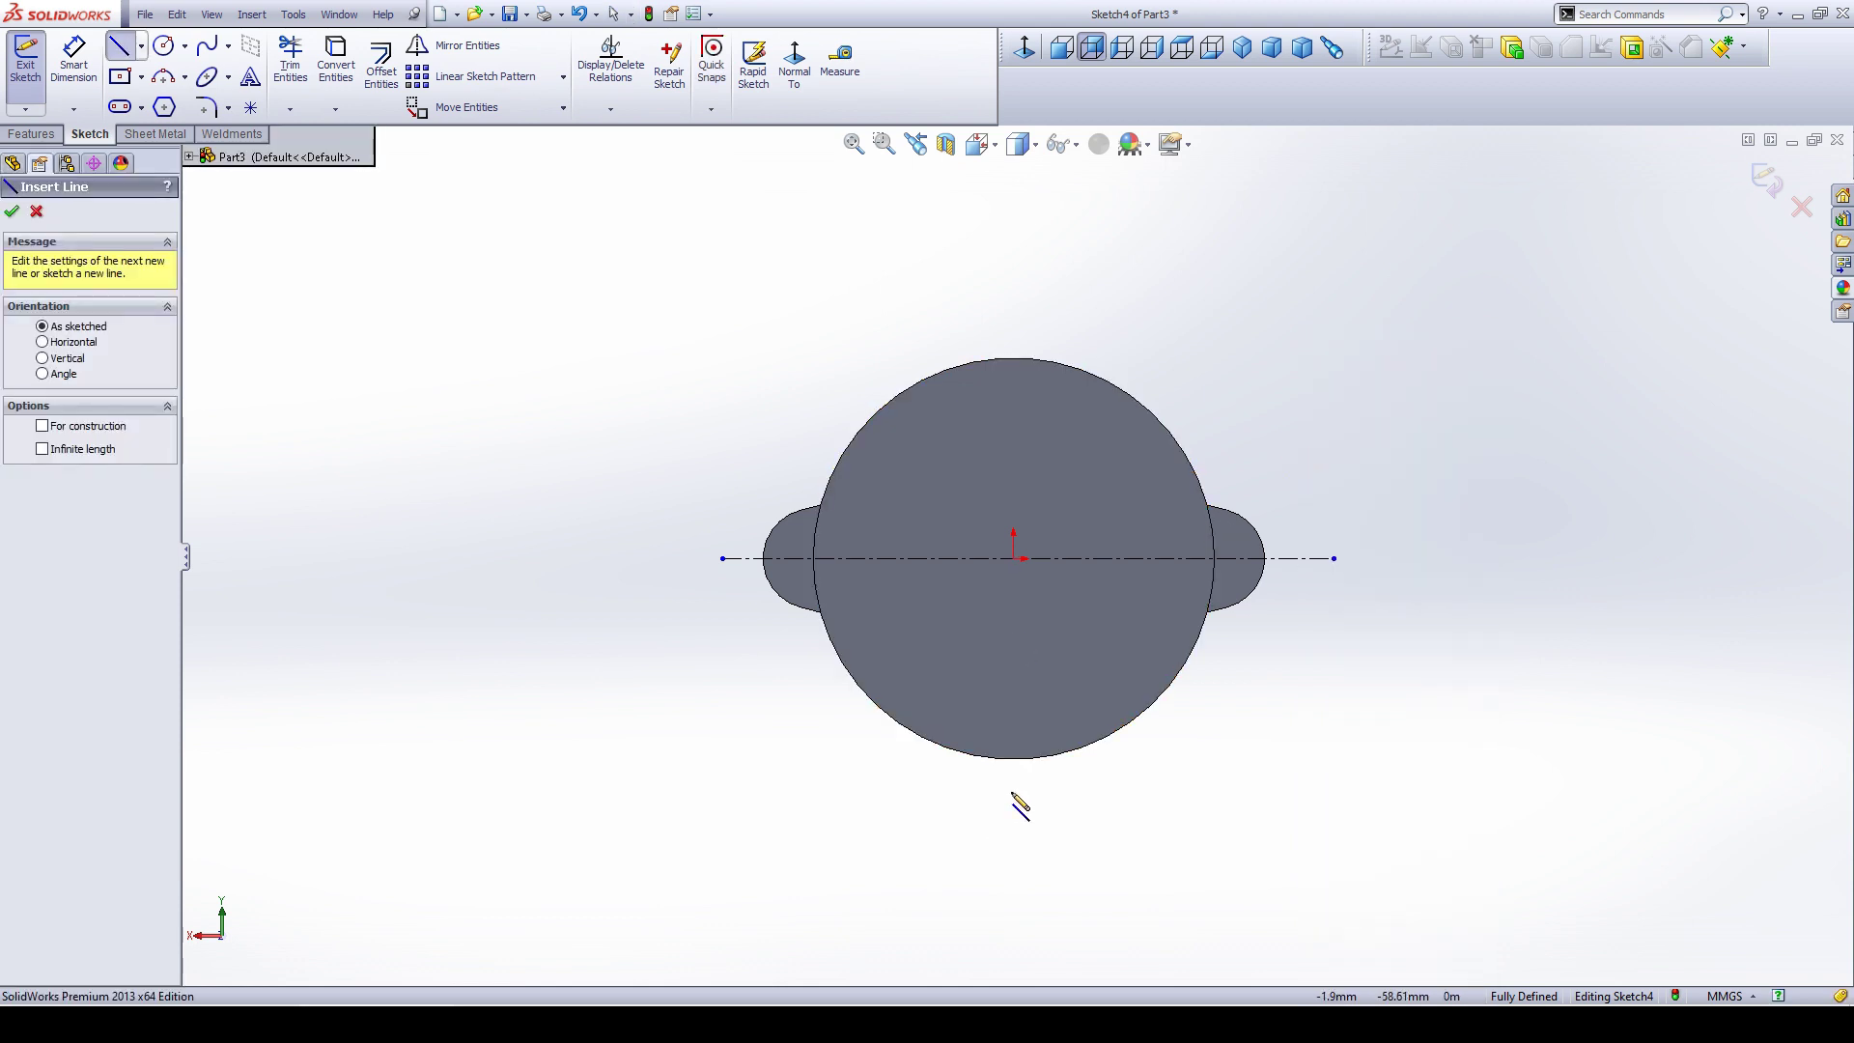
drag(1014, 798, 1013, 781)
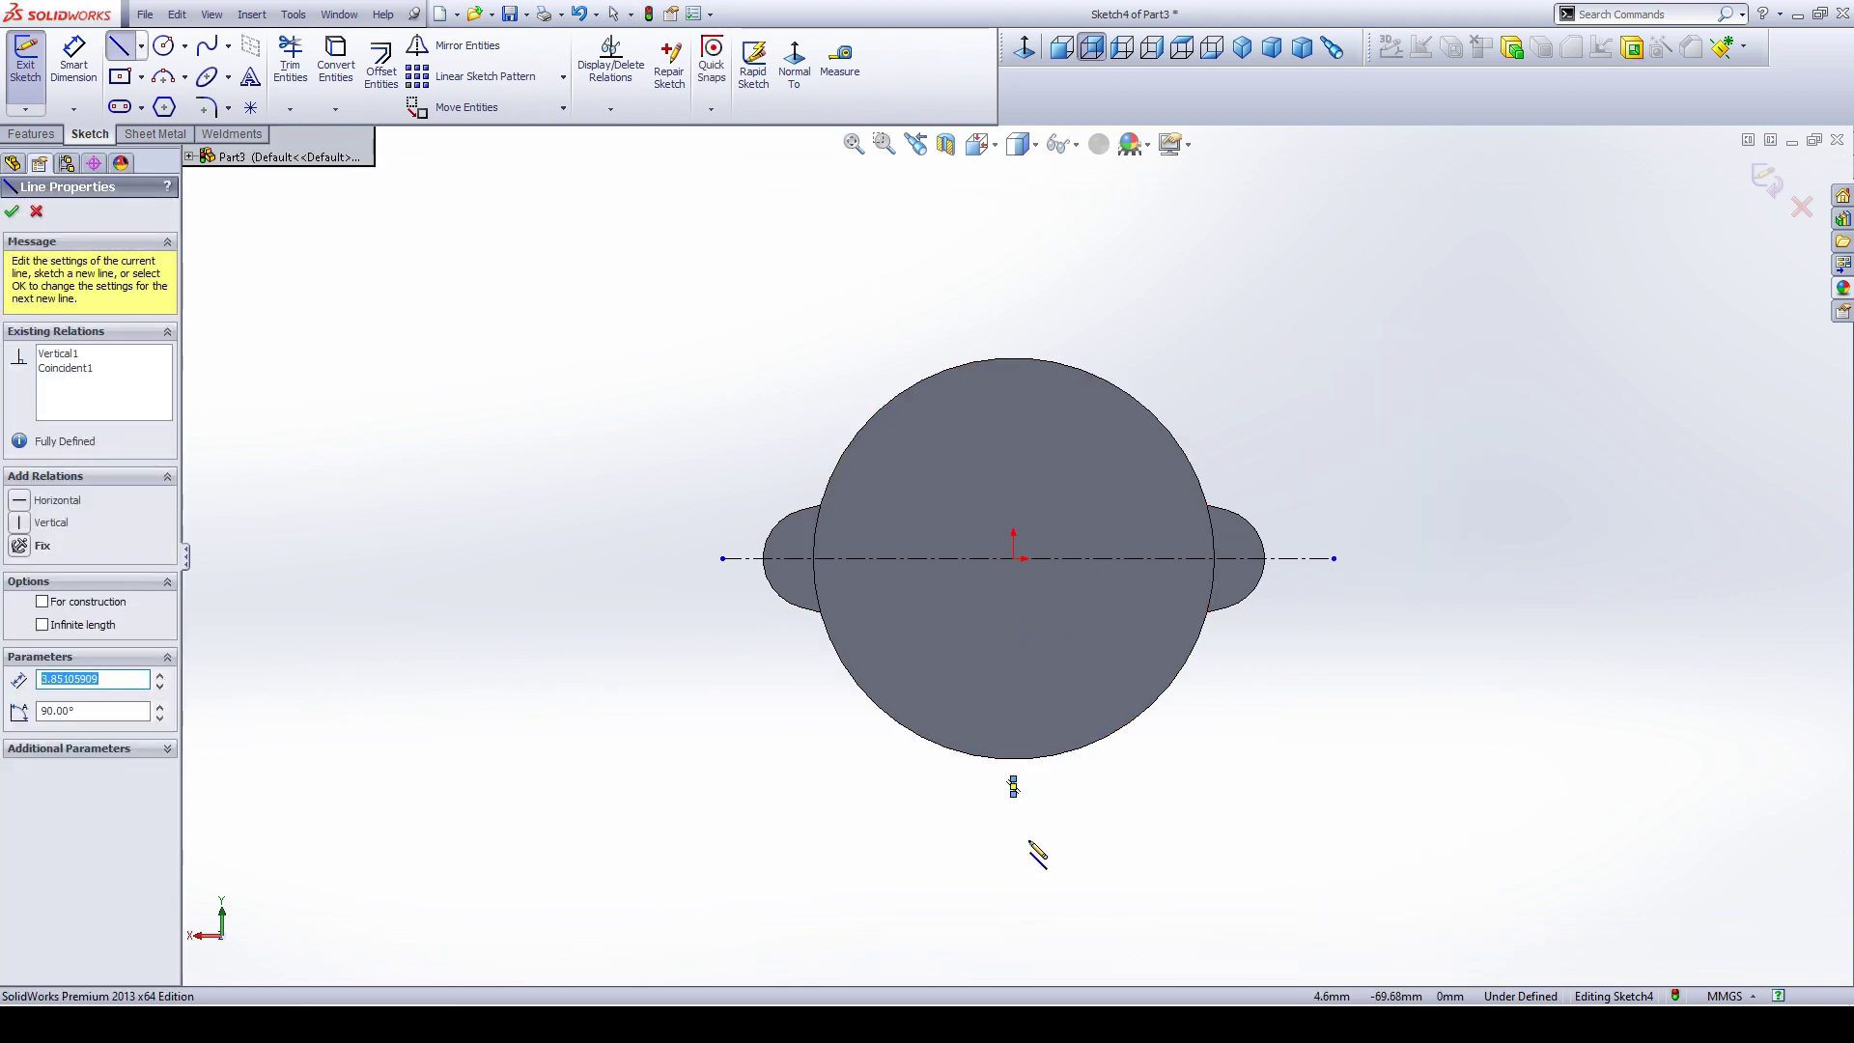
right_click(1057, 806)
click(1125, 493)
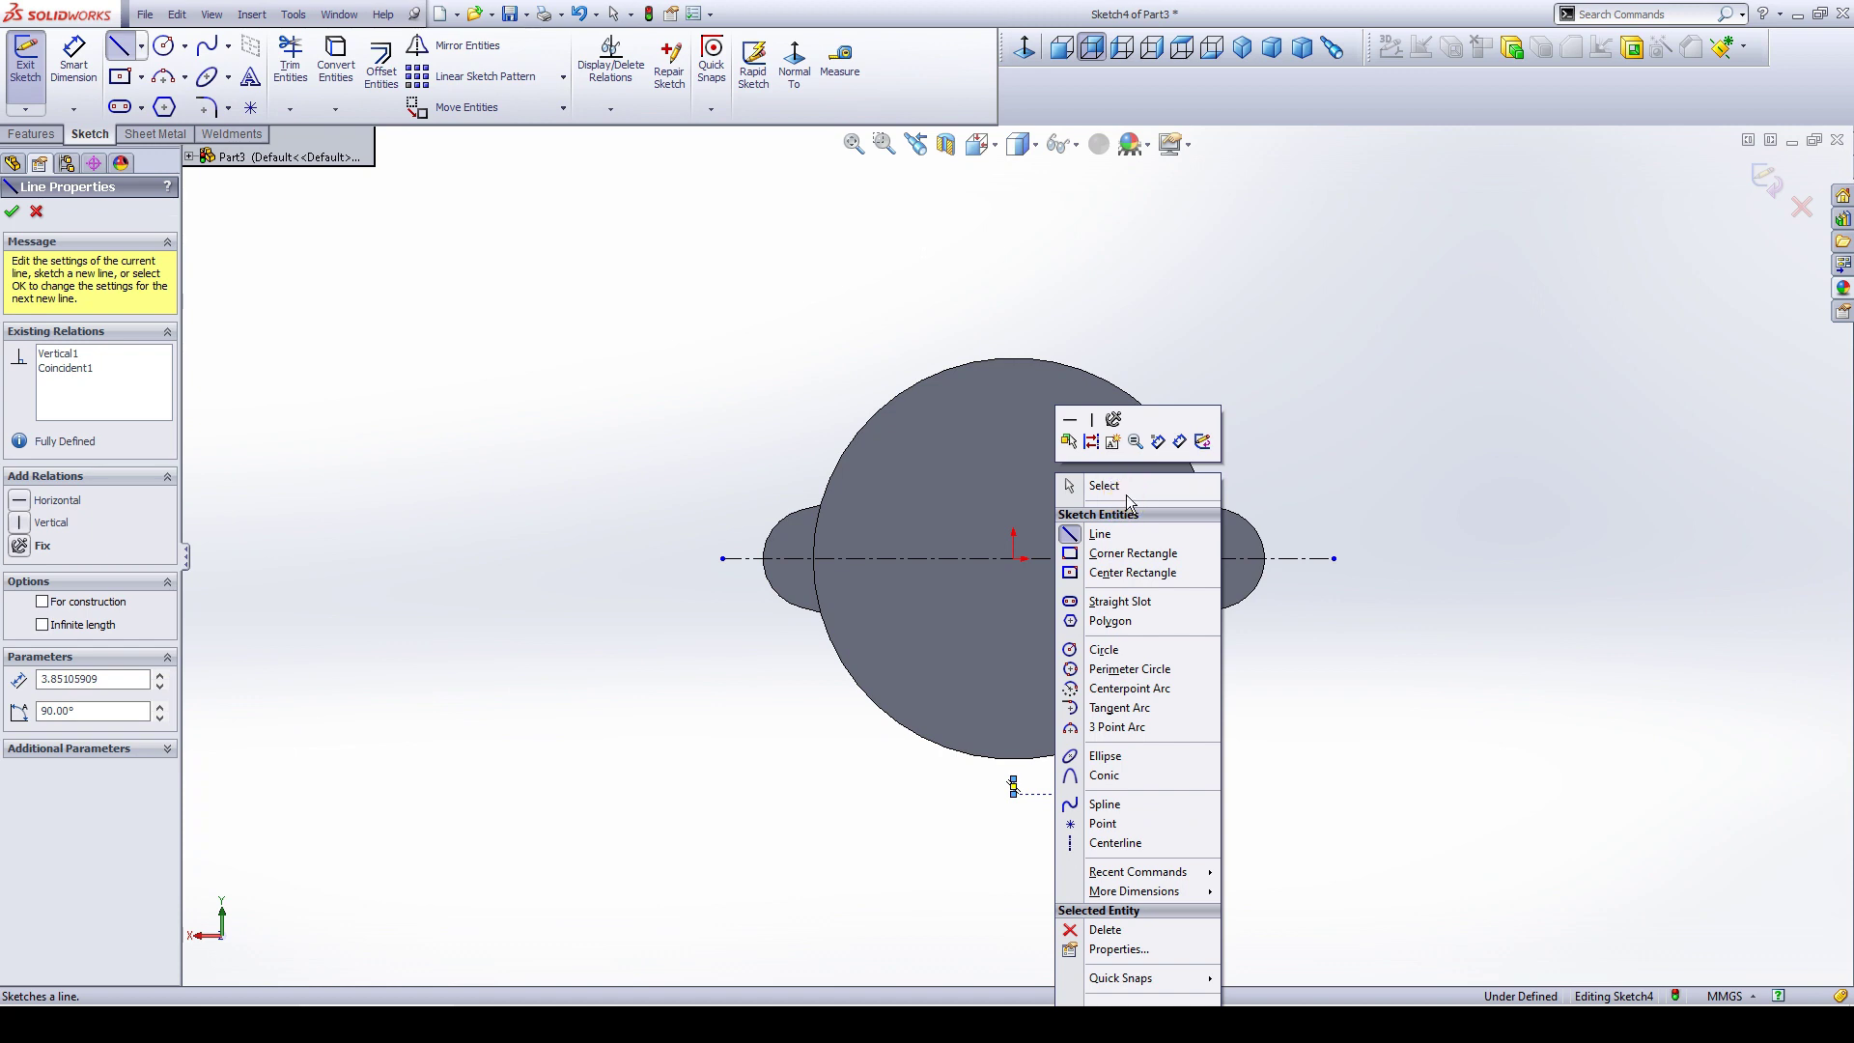
click(1014, 779)
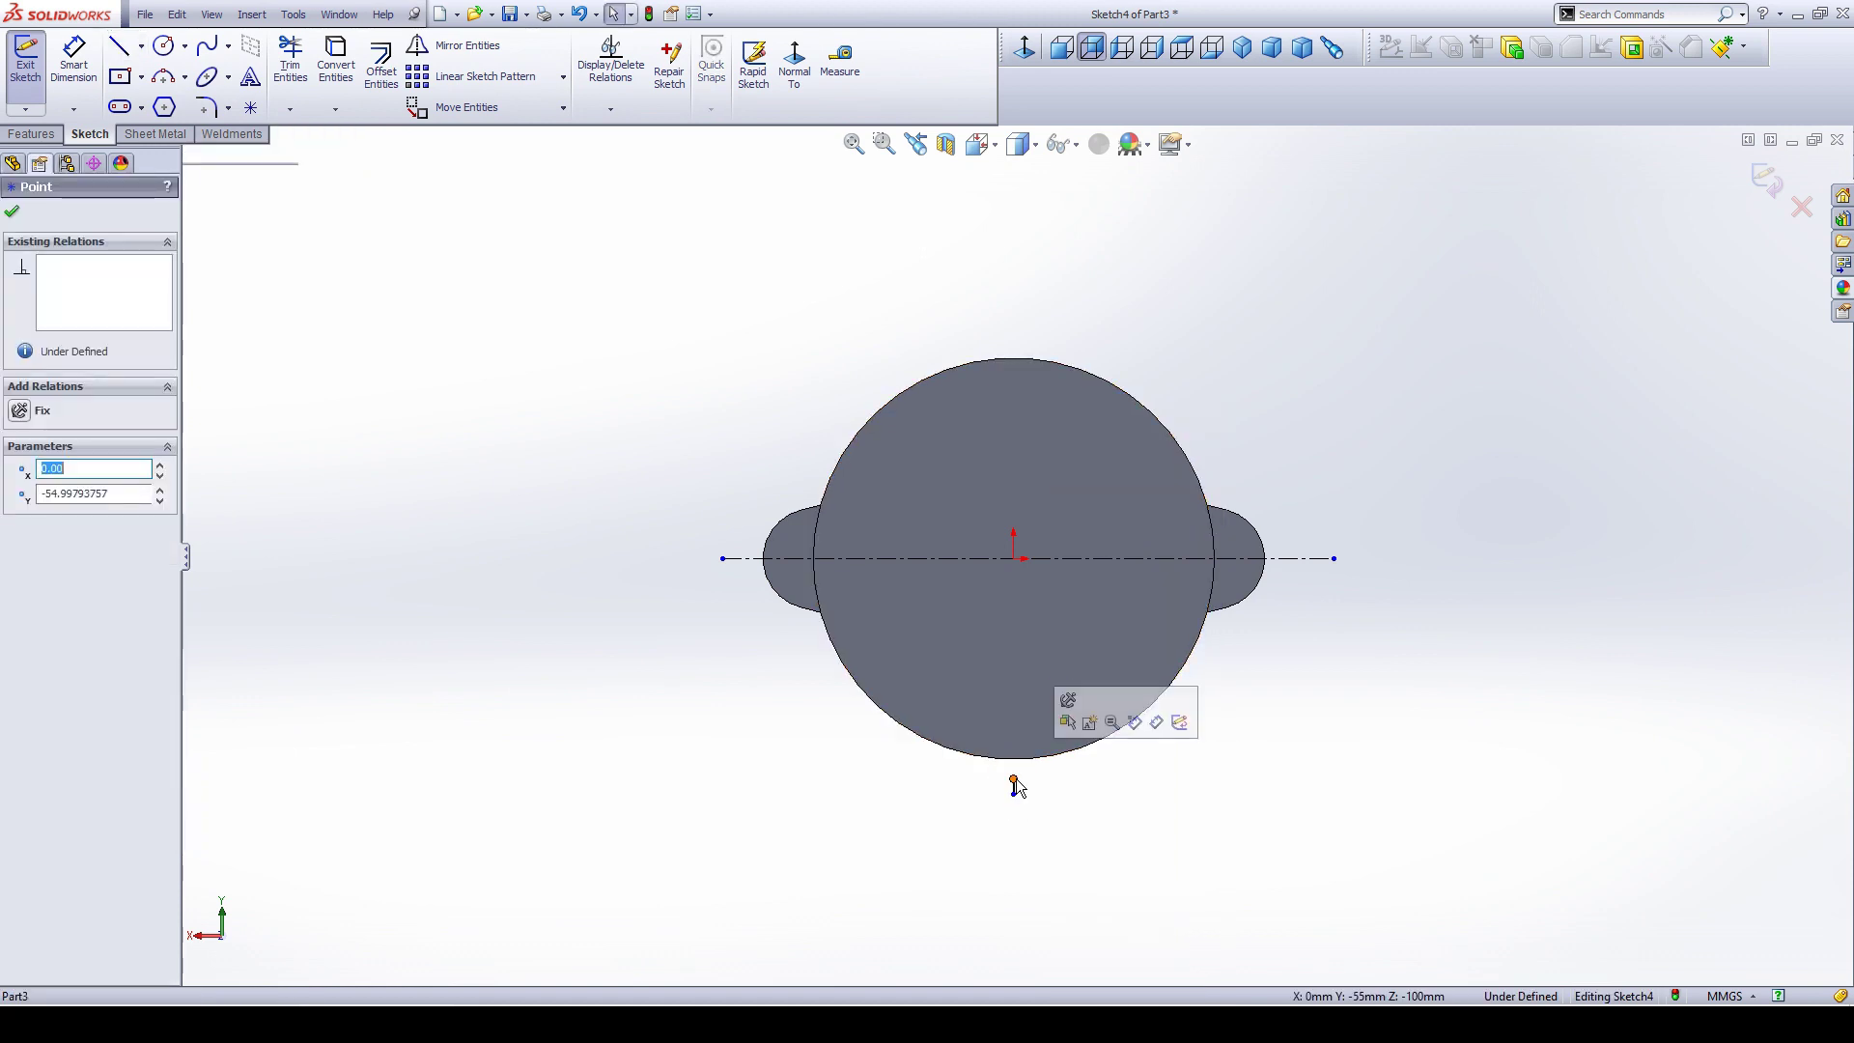
drag(1014, 787, 1063, 302)
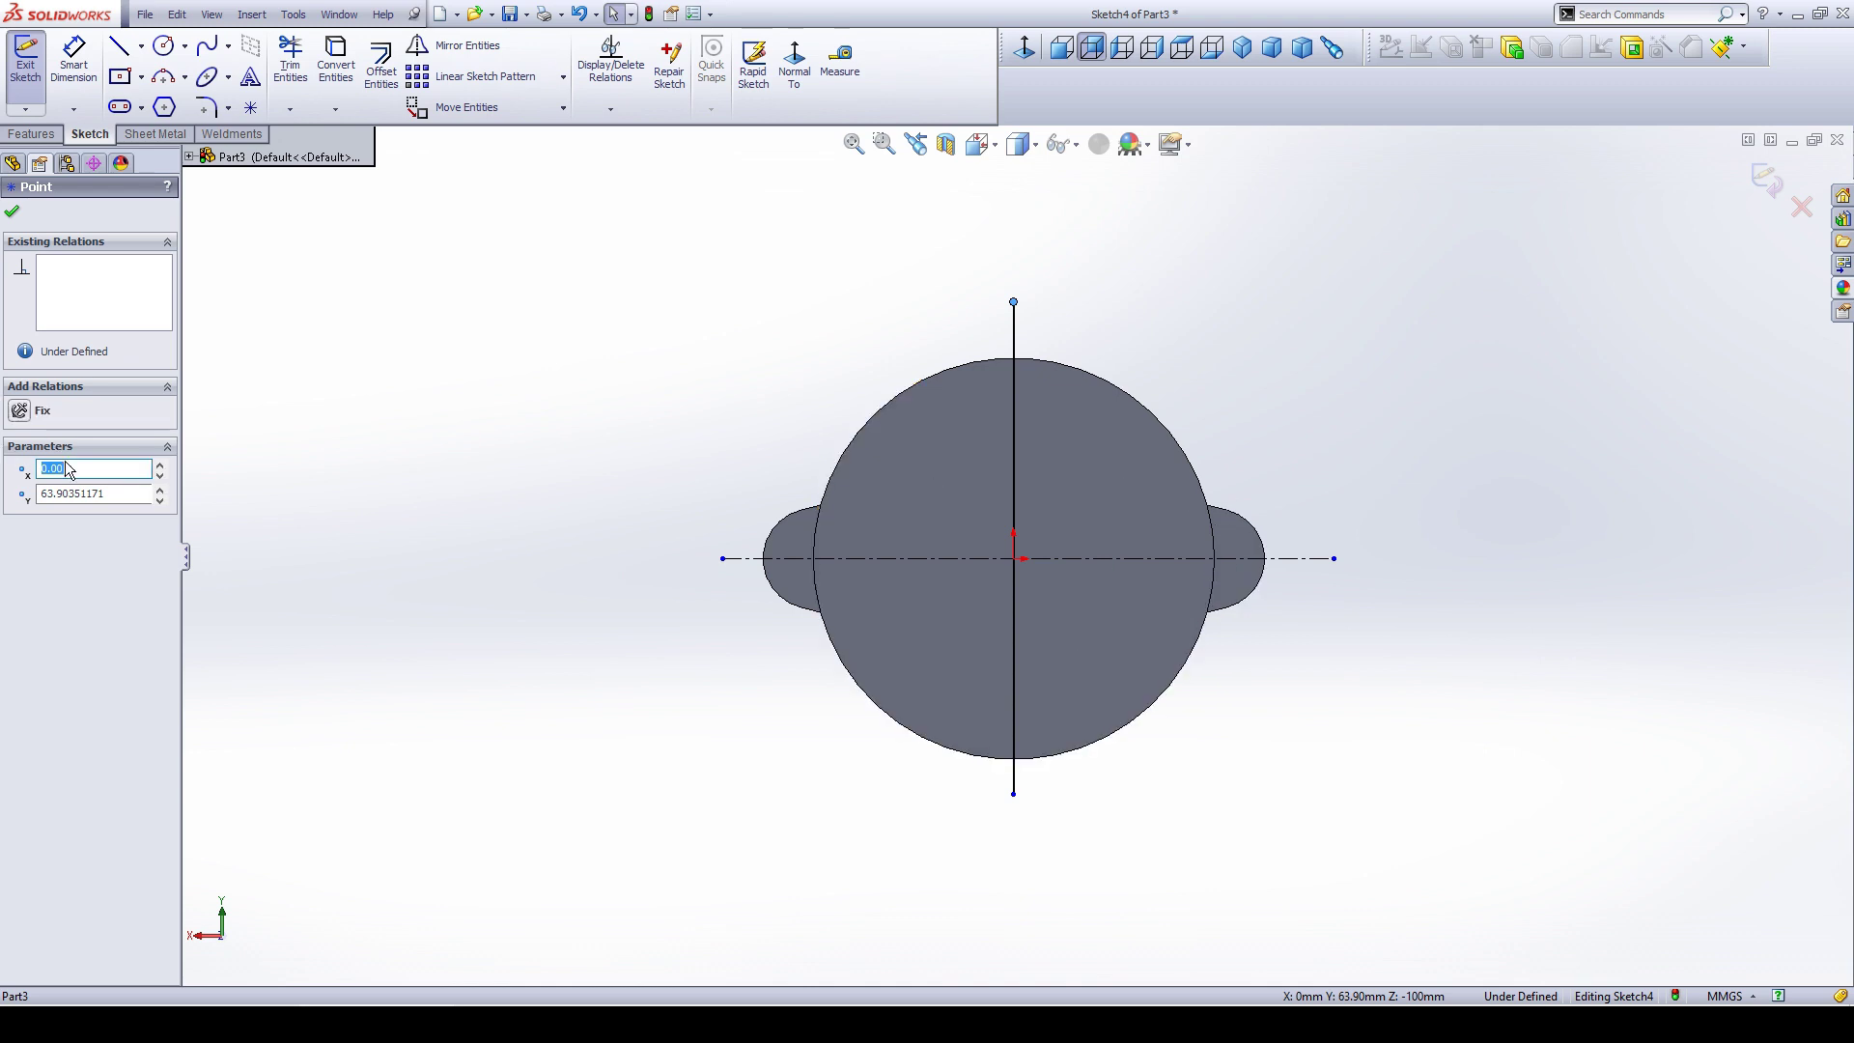
Make the vertical line construction geometry and add a construction circle of 70 mm diameter centred on the origin.
click(513, 613)
drag(1089, 322, 880, 270)
click(43, 512)
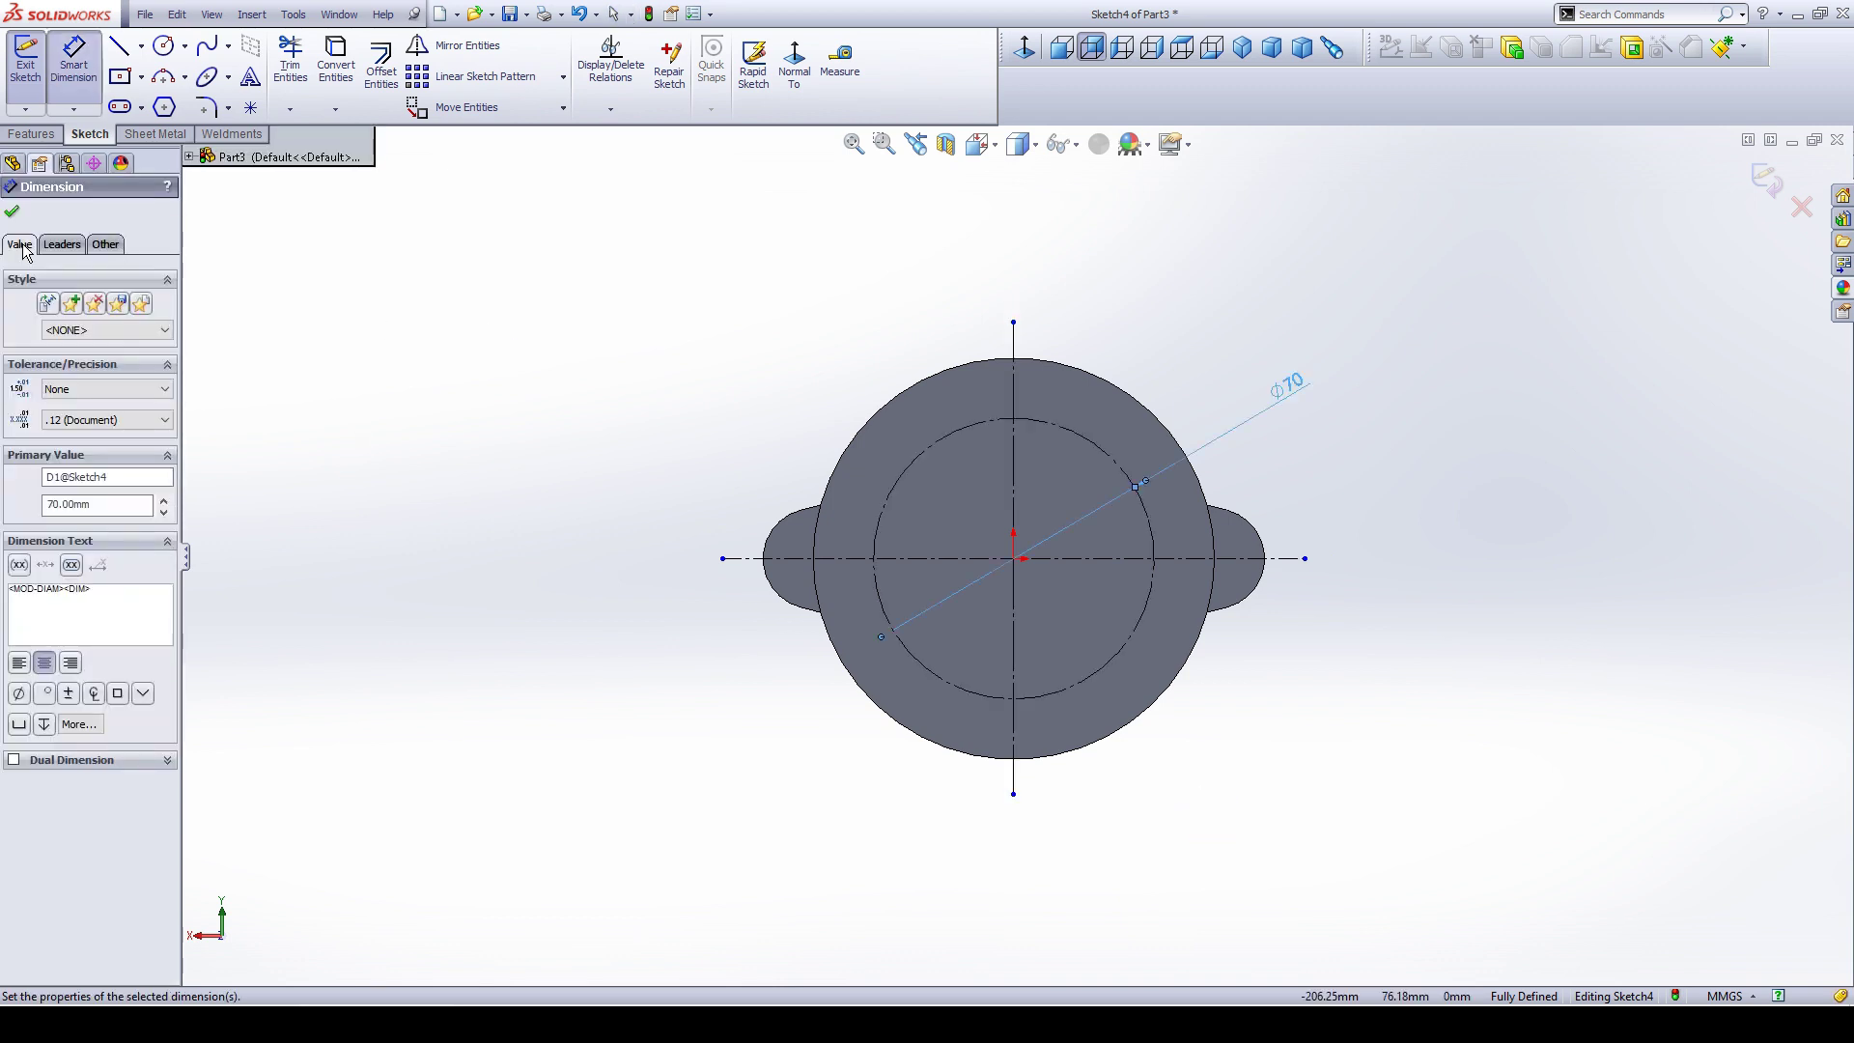
click(12, 212)
Draw a circle centred where the vertical centerline meets the top of the 70 mm construction circle, and dimension its diameter to 12 mm.
click(163, 46)
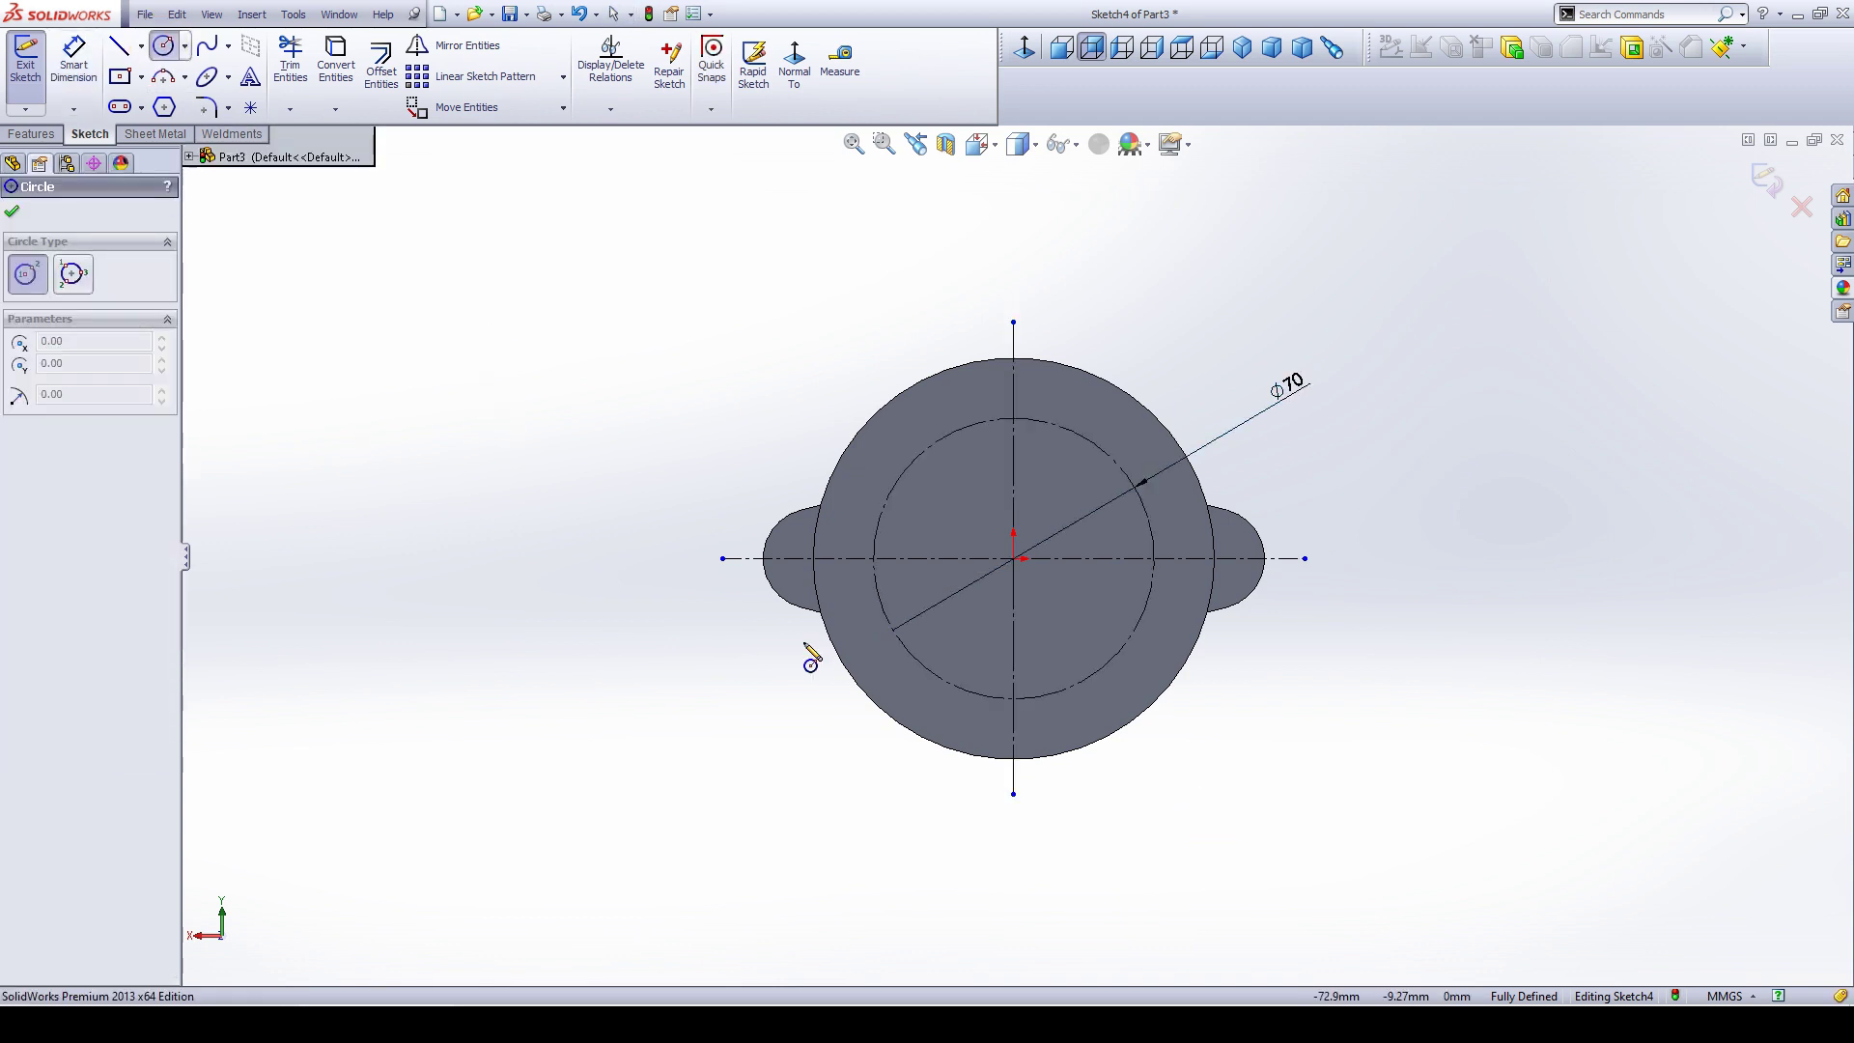
click(1013, 418)
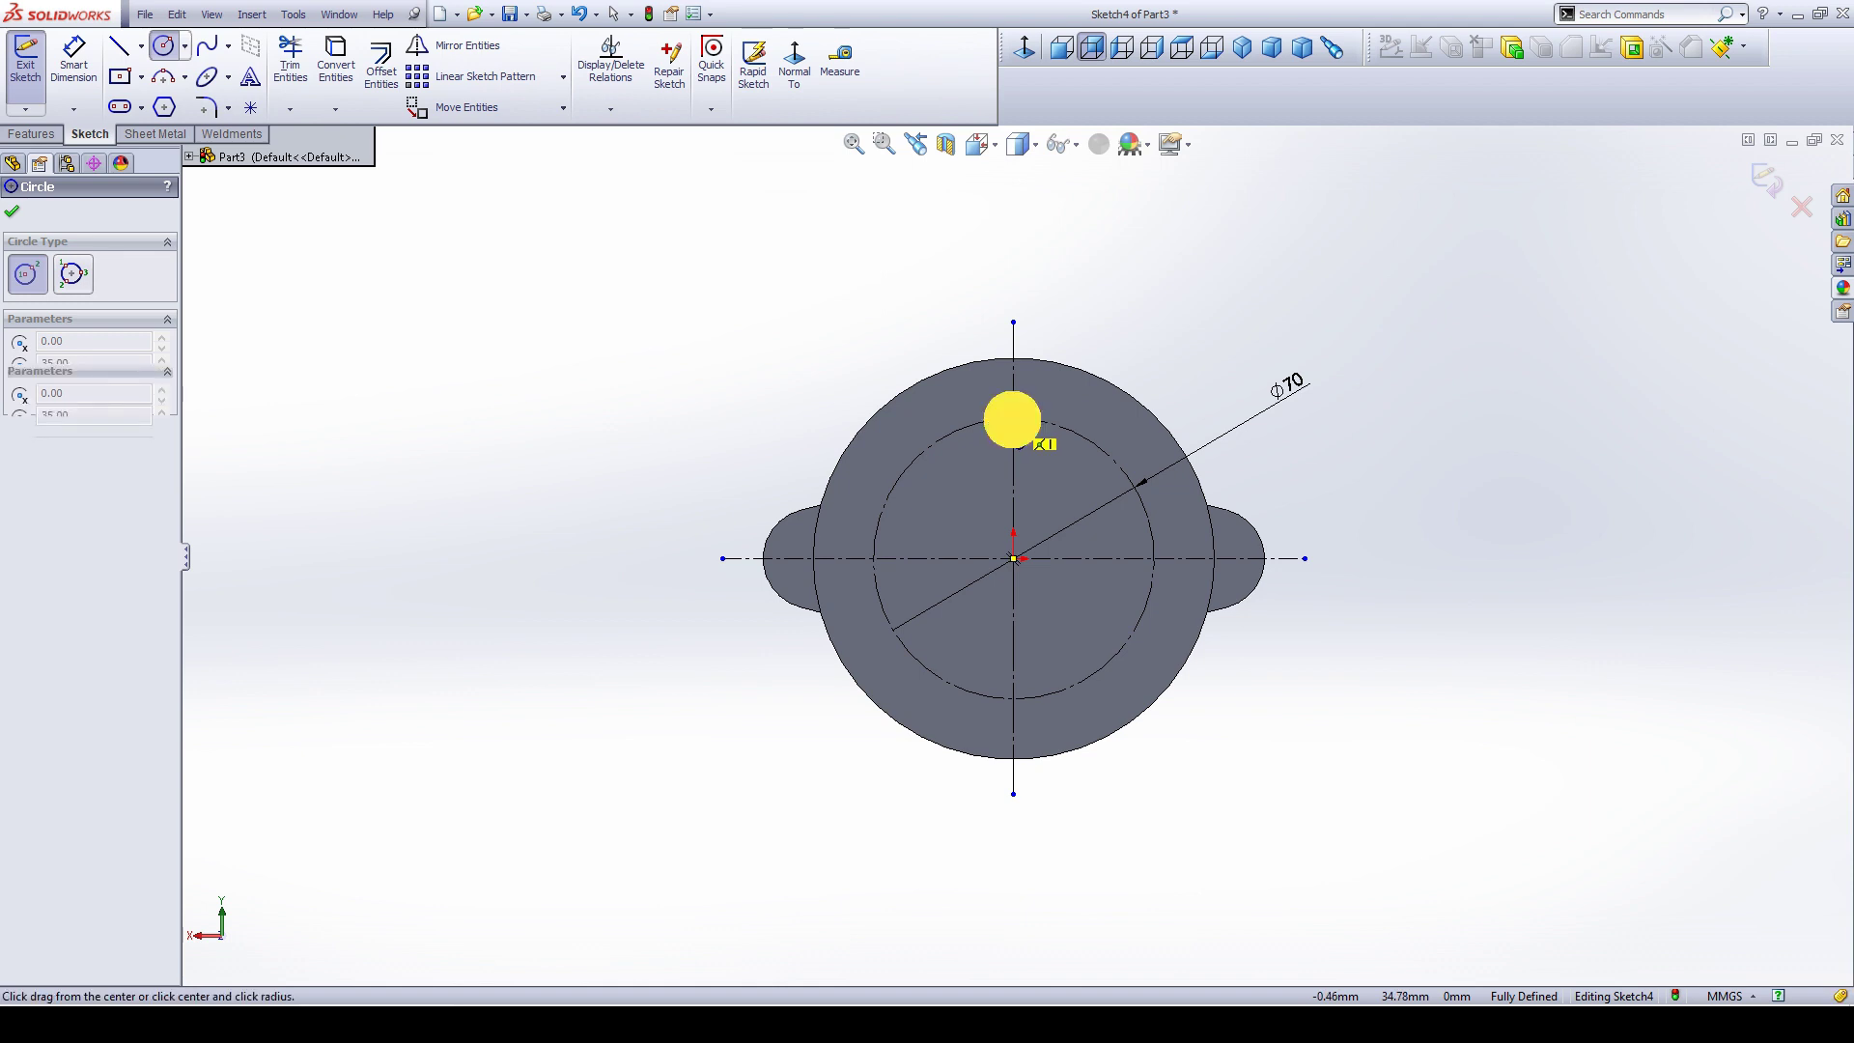
click(1041, 464)
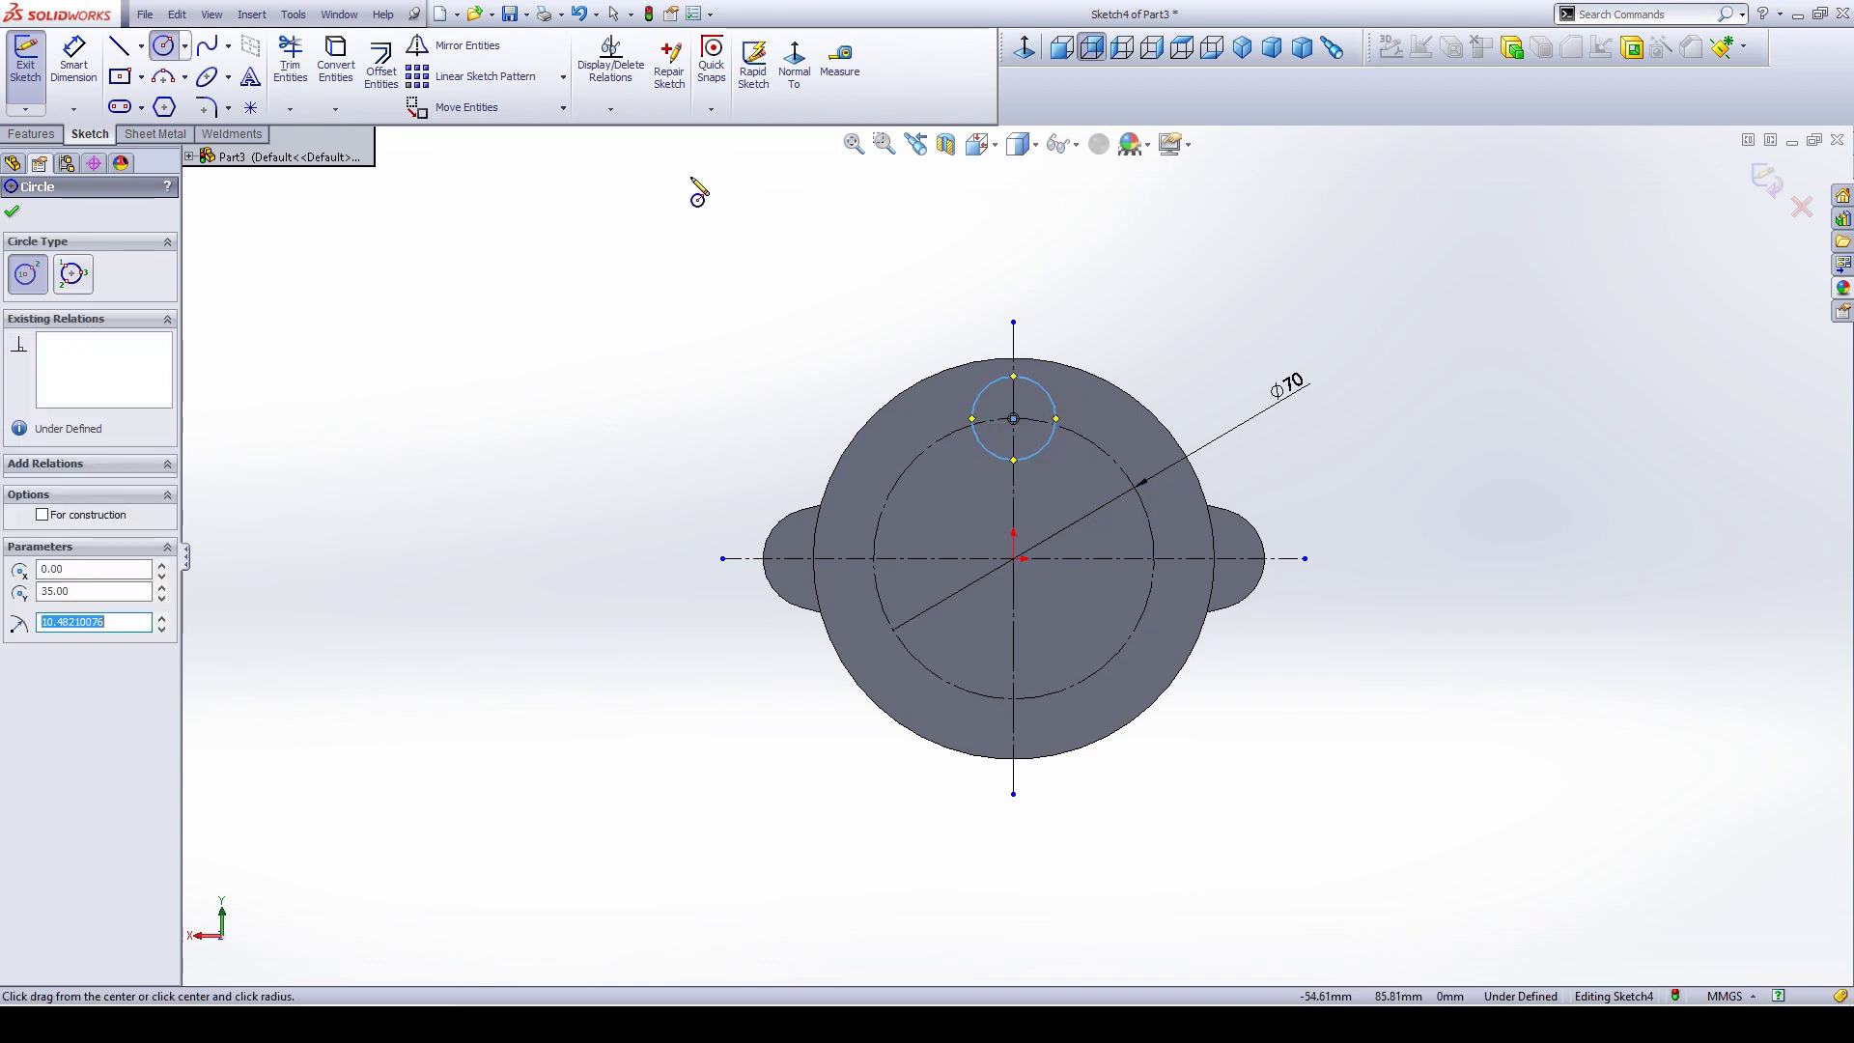
click(75, 58)
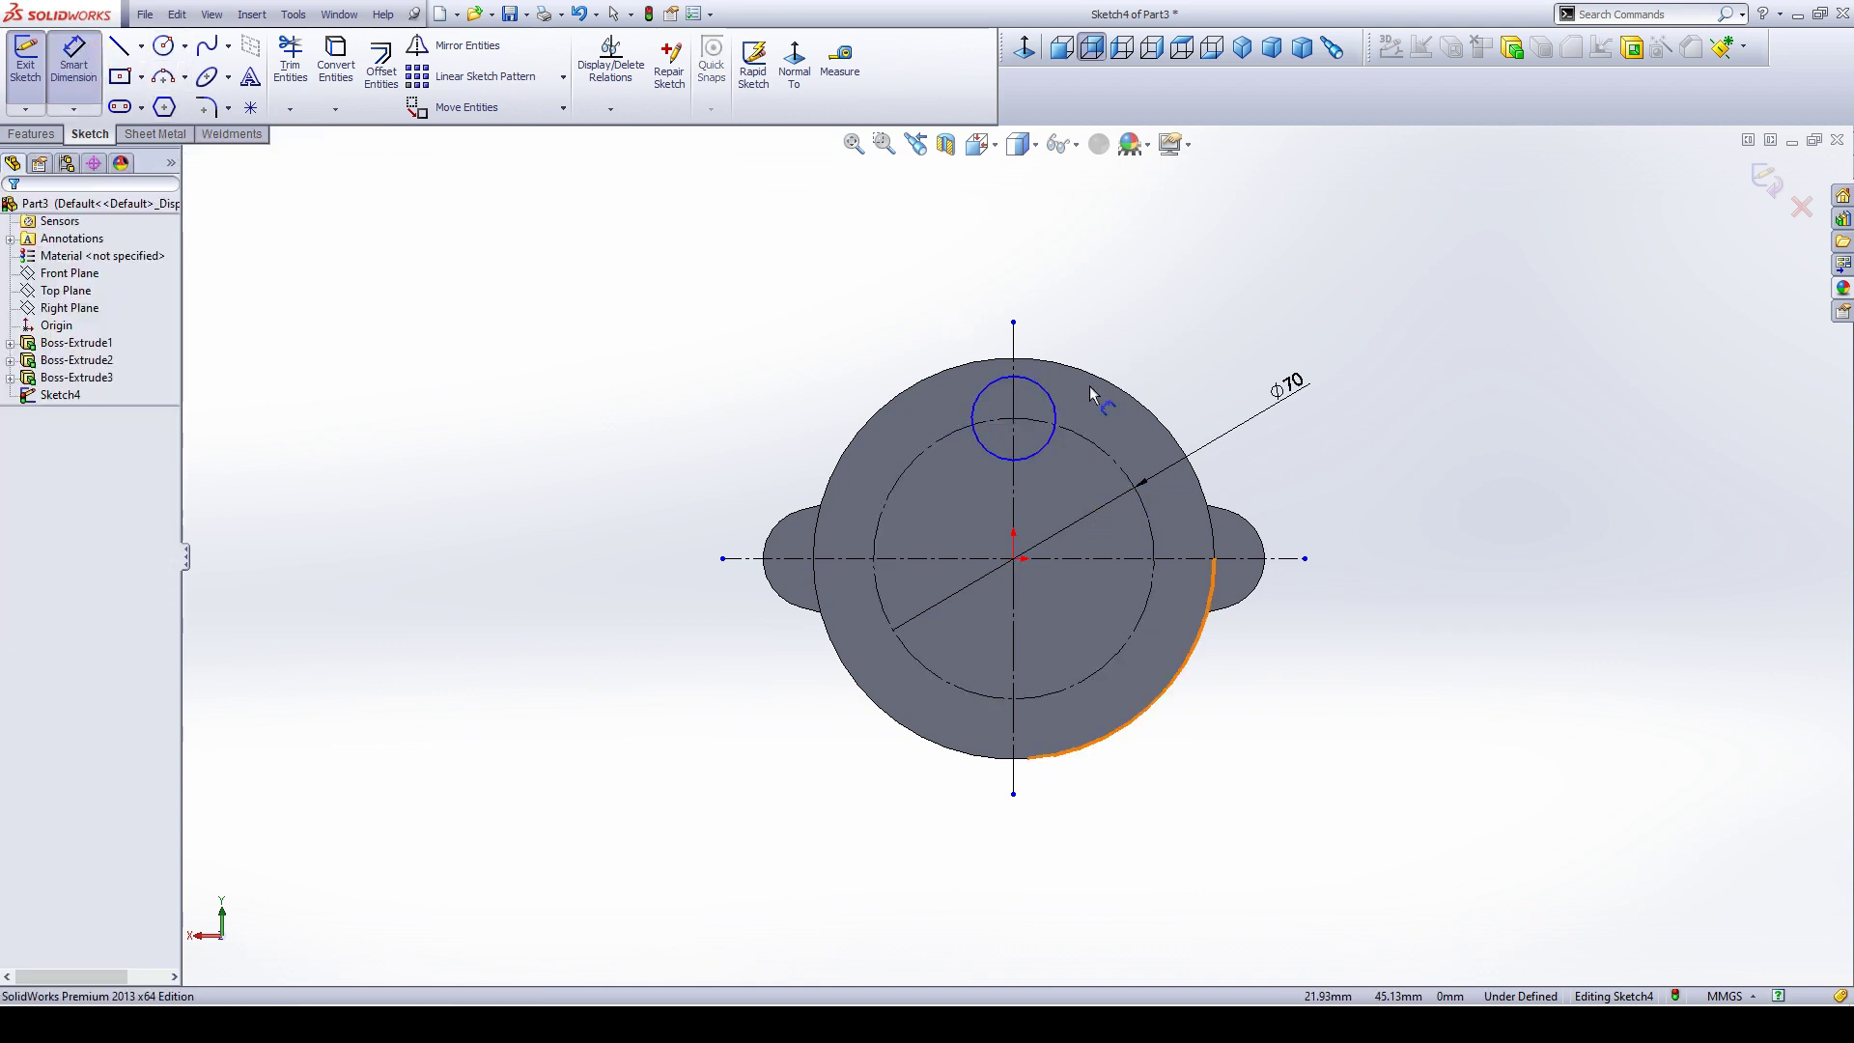
click(1052, 401)
click(1147, 323)
text(12)
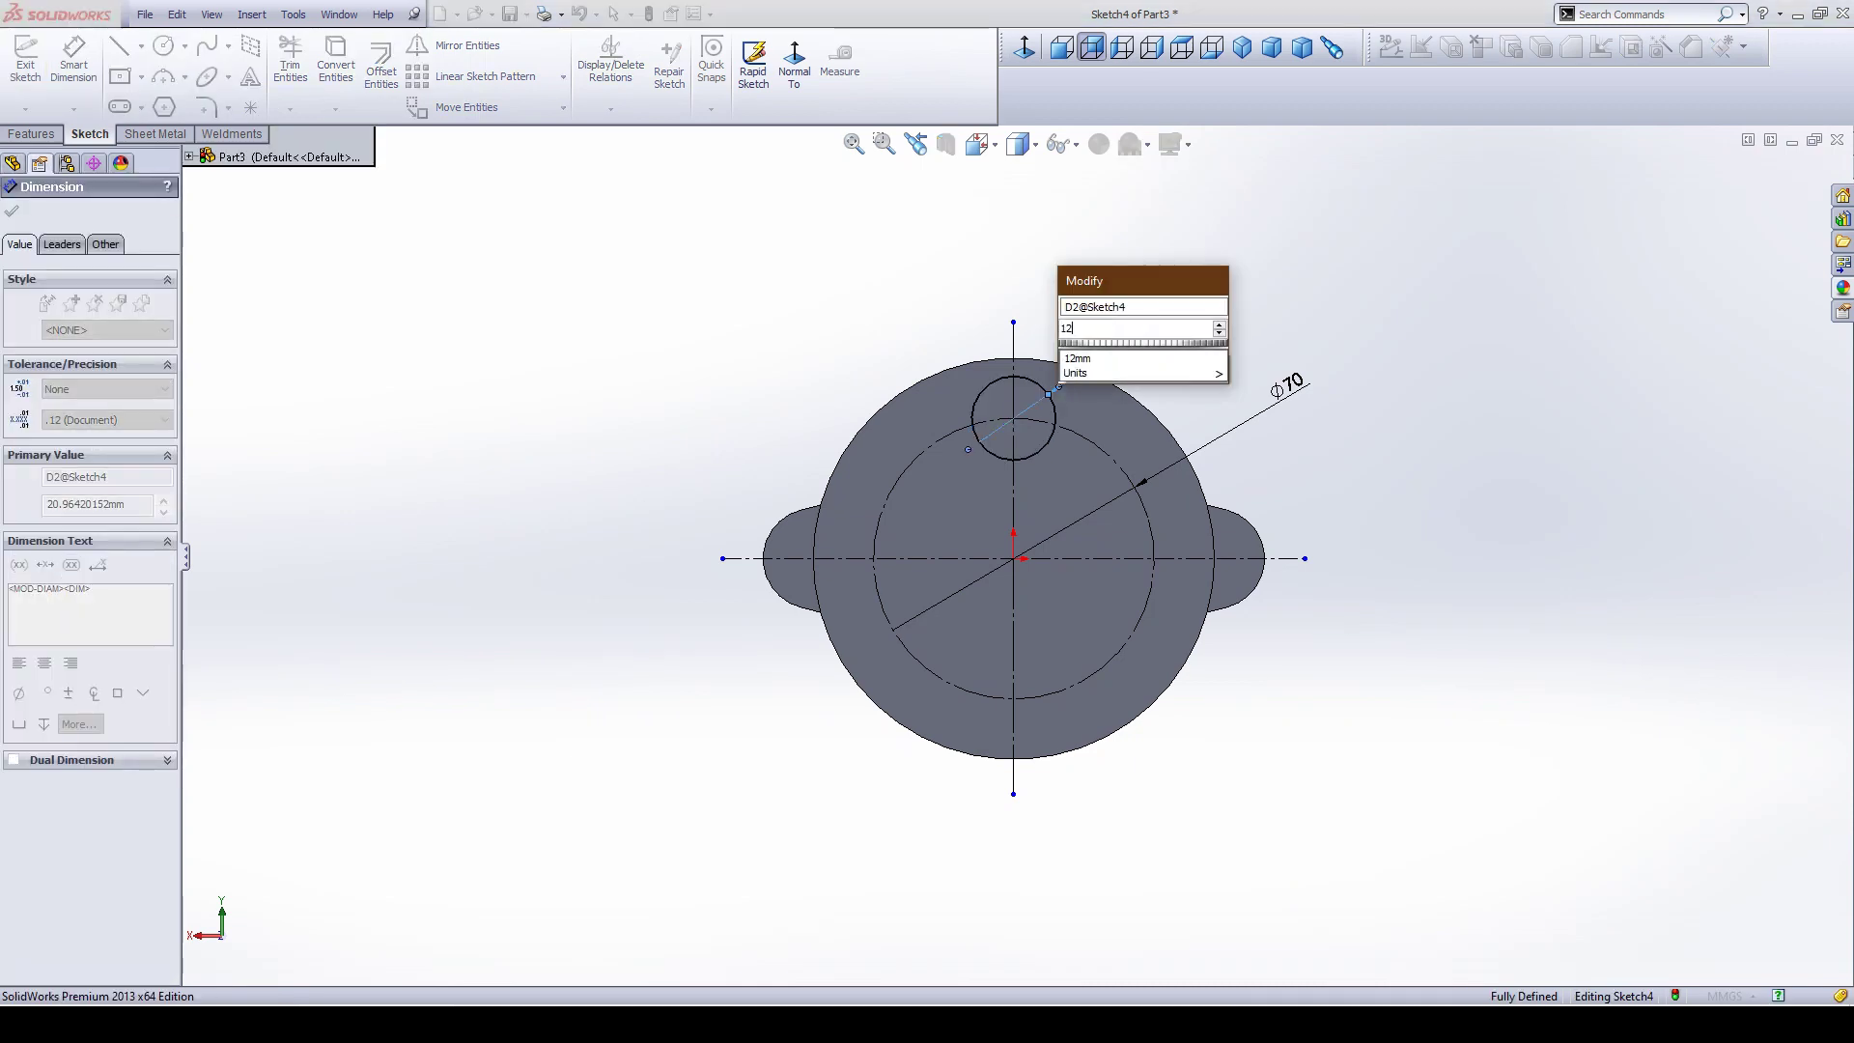
key(Return)
key(Escape)
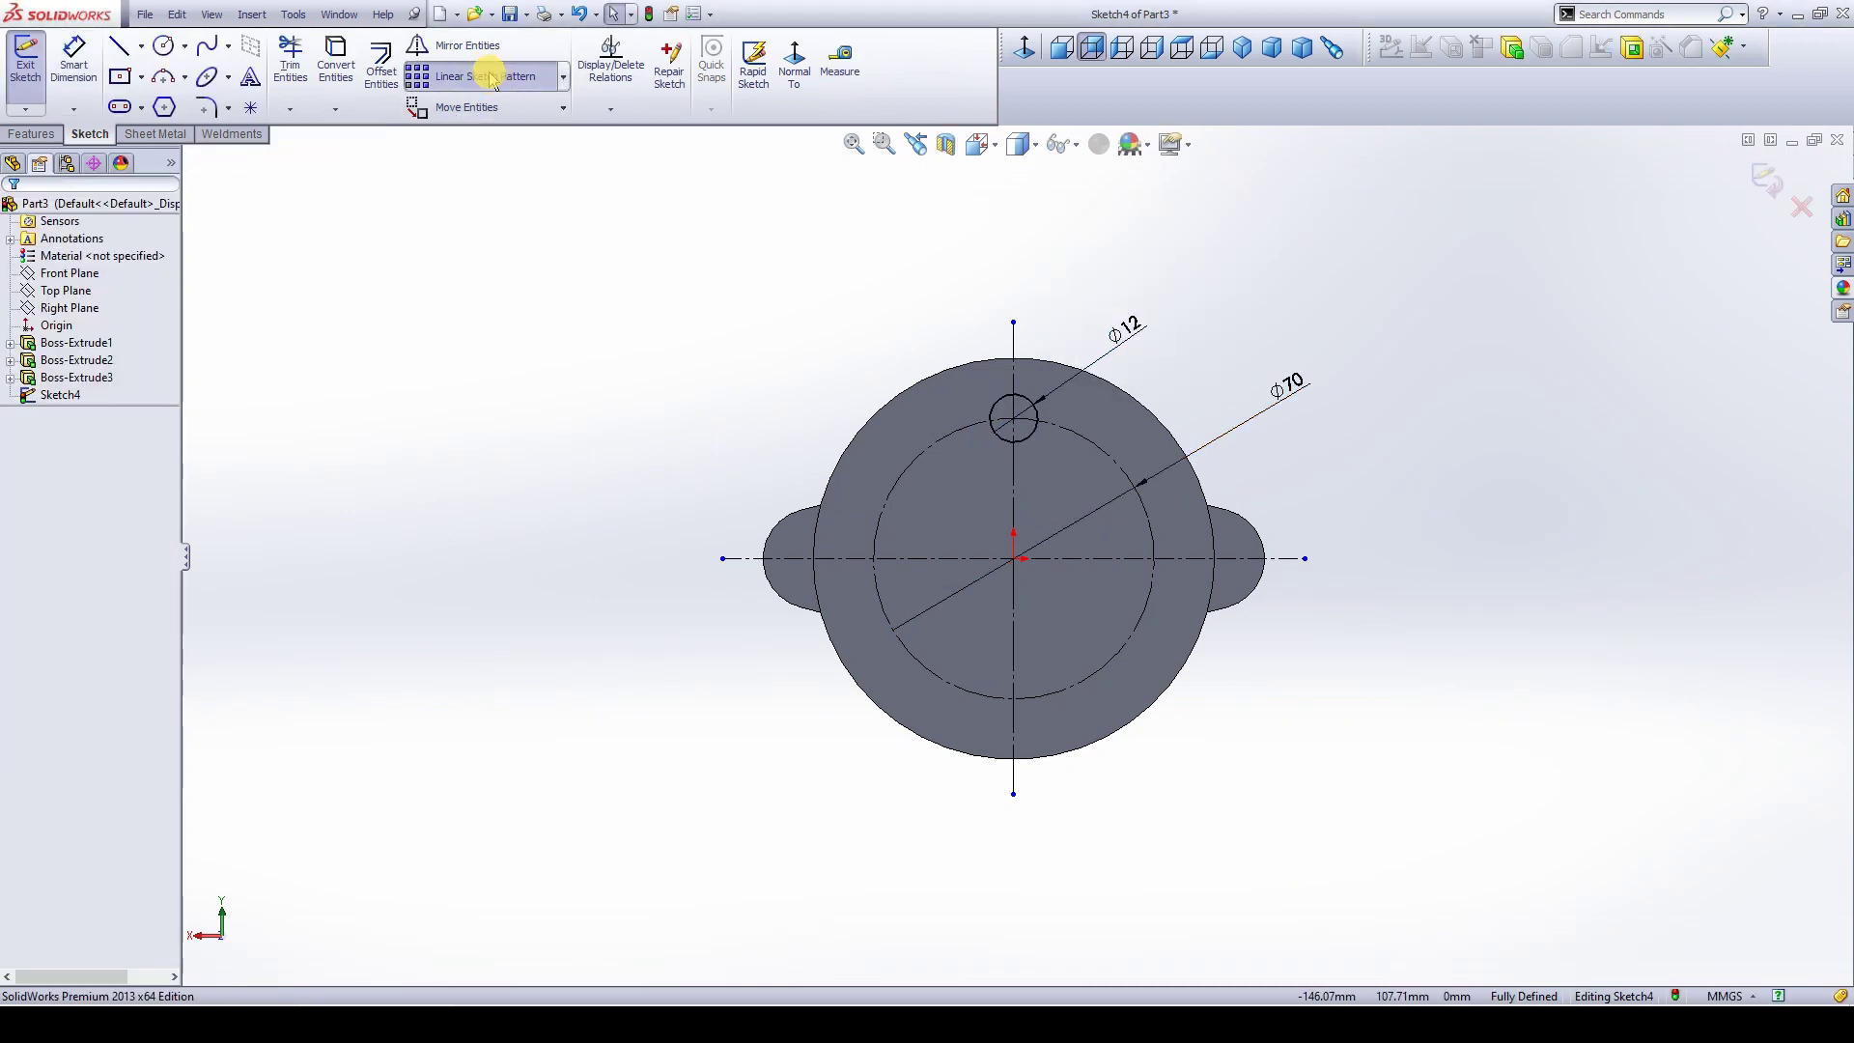
Create a circular sketch pattern of the 12 mm circle around the origin with 6 equally spaced instances over 360 degrees.
click(483, 77)
click(563, 77)
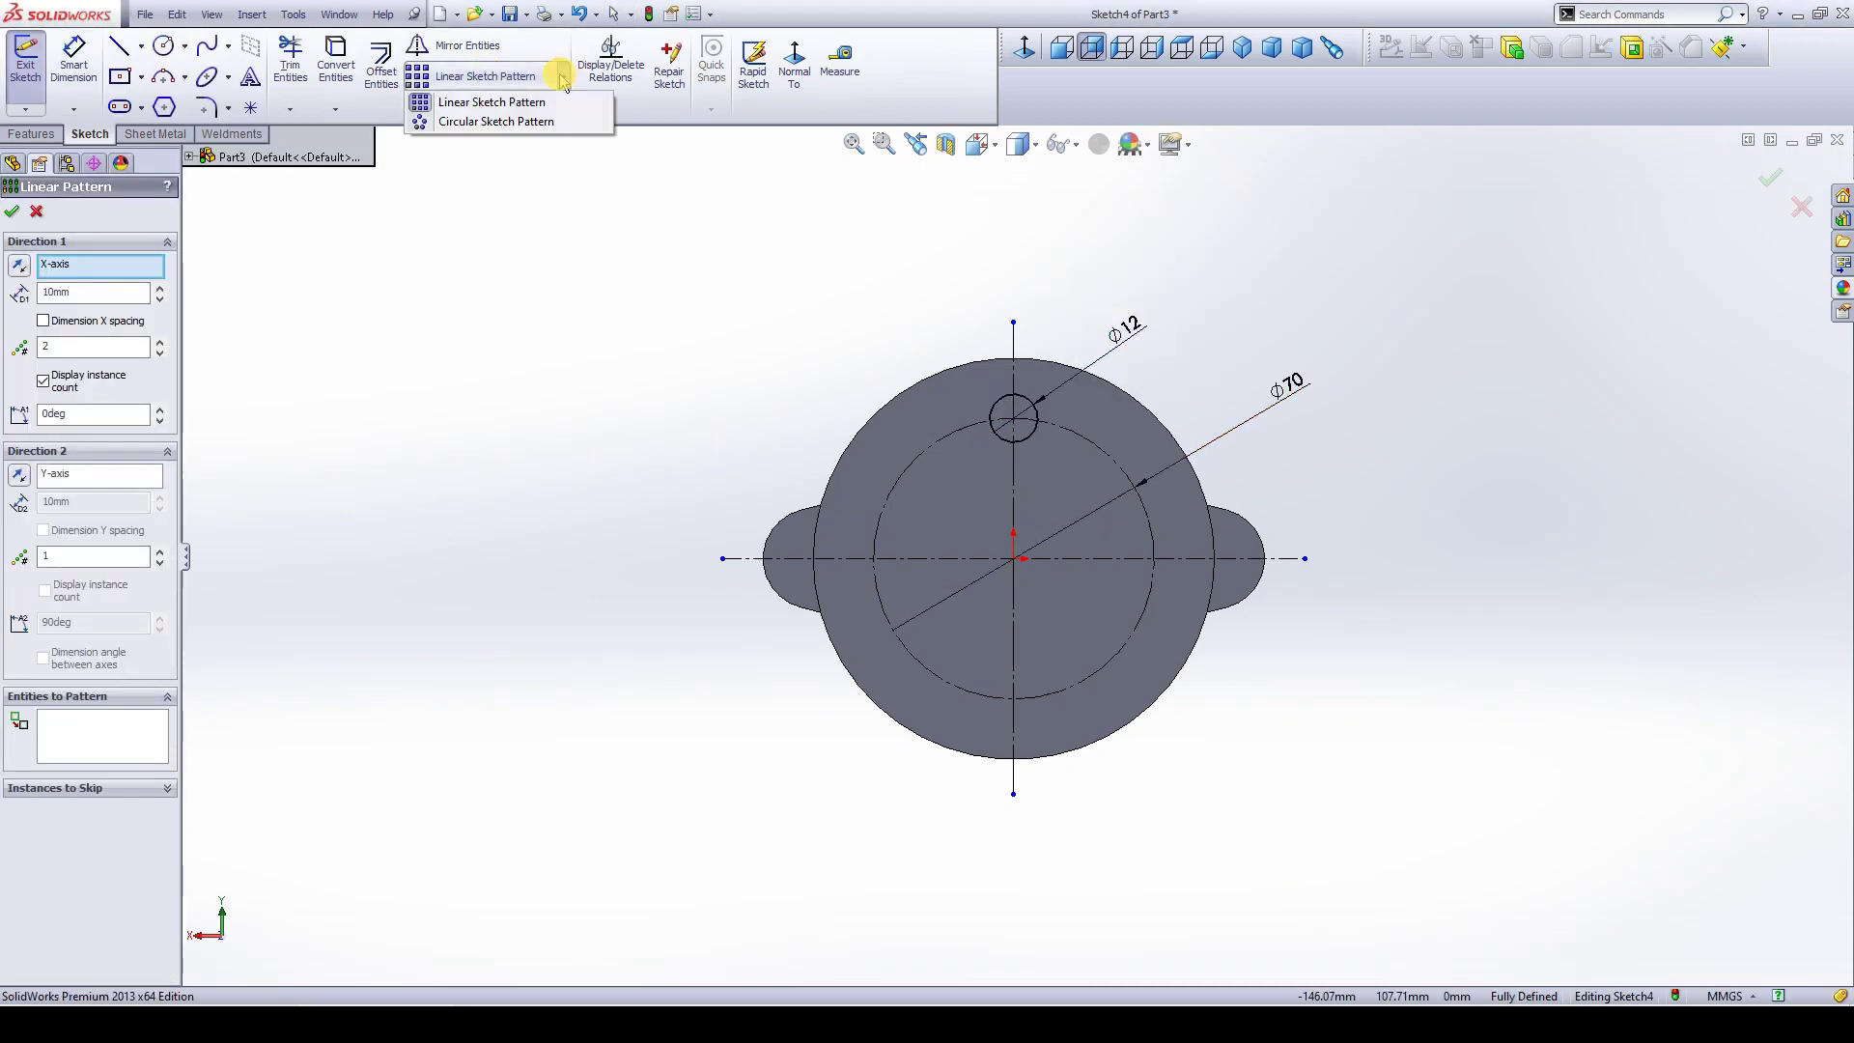
click(512, 121)
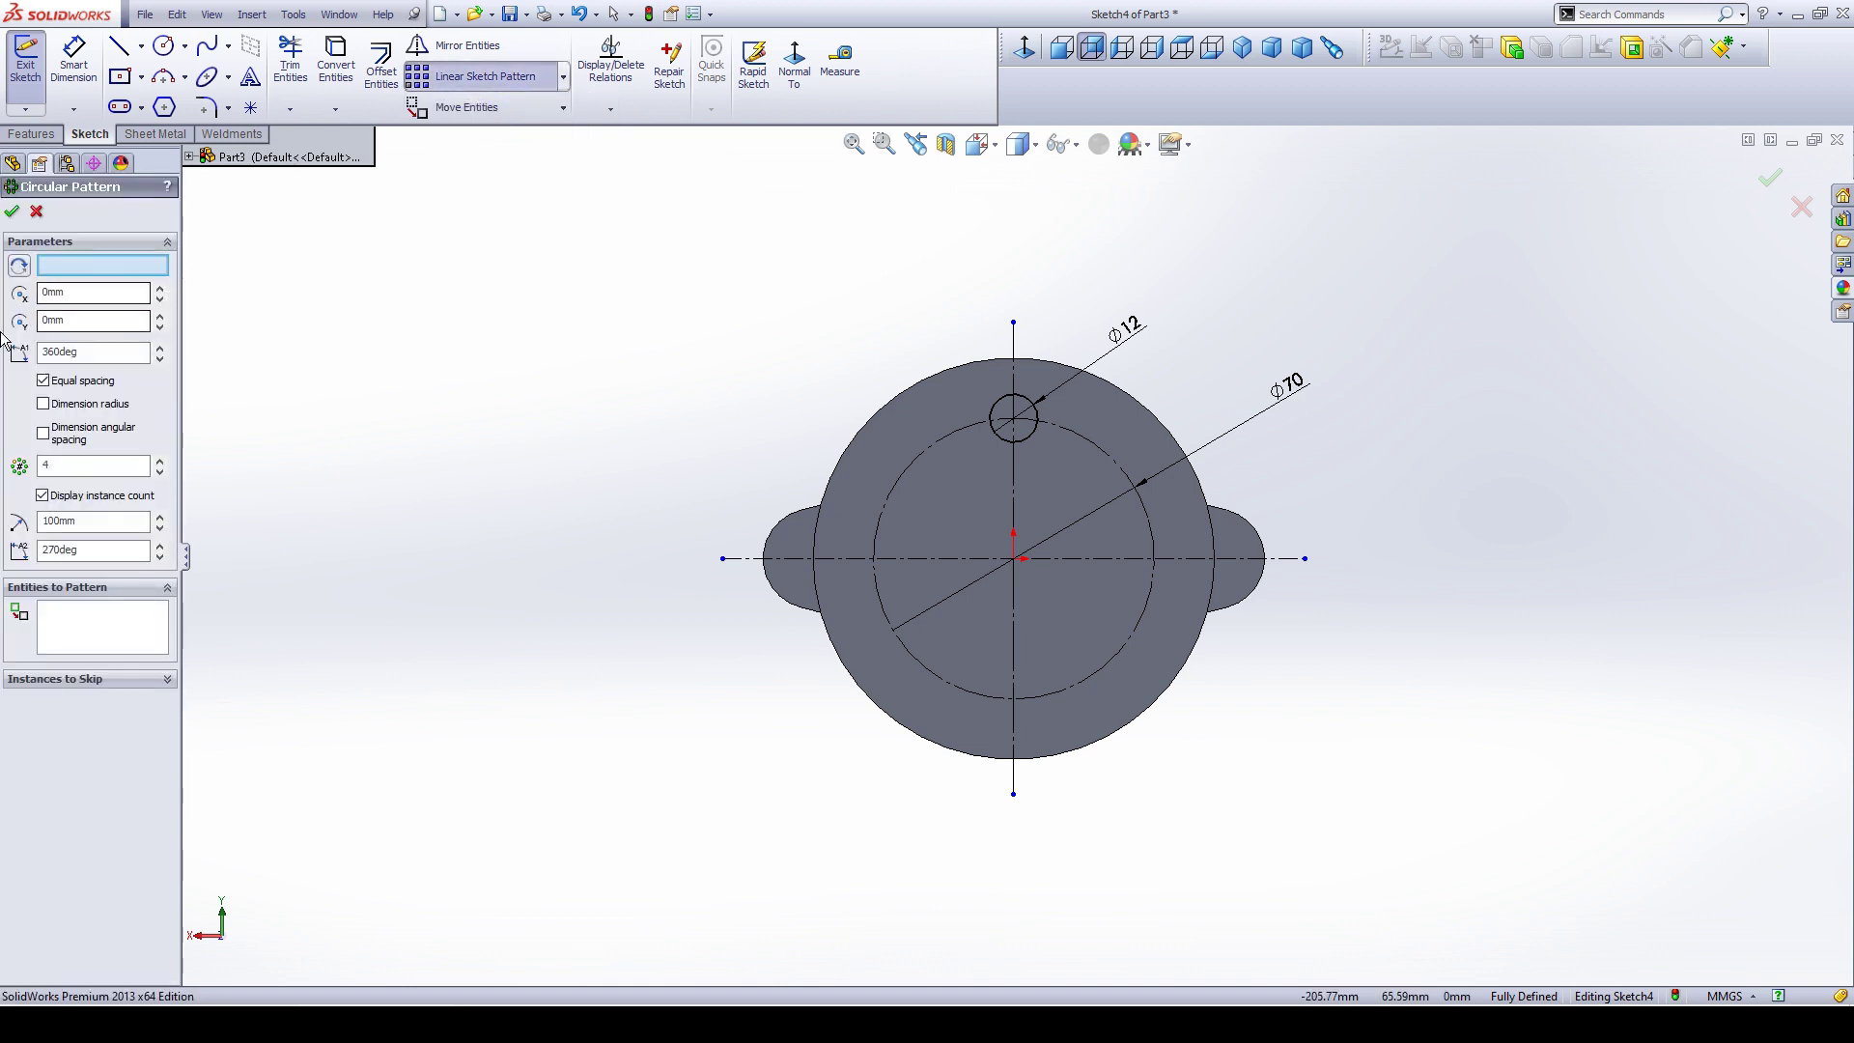
click(1044, 438)
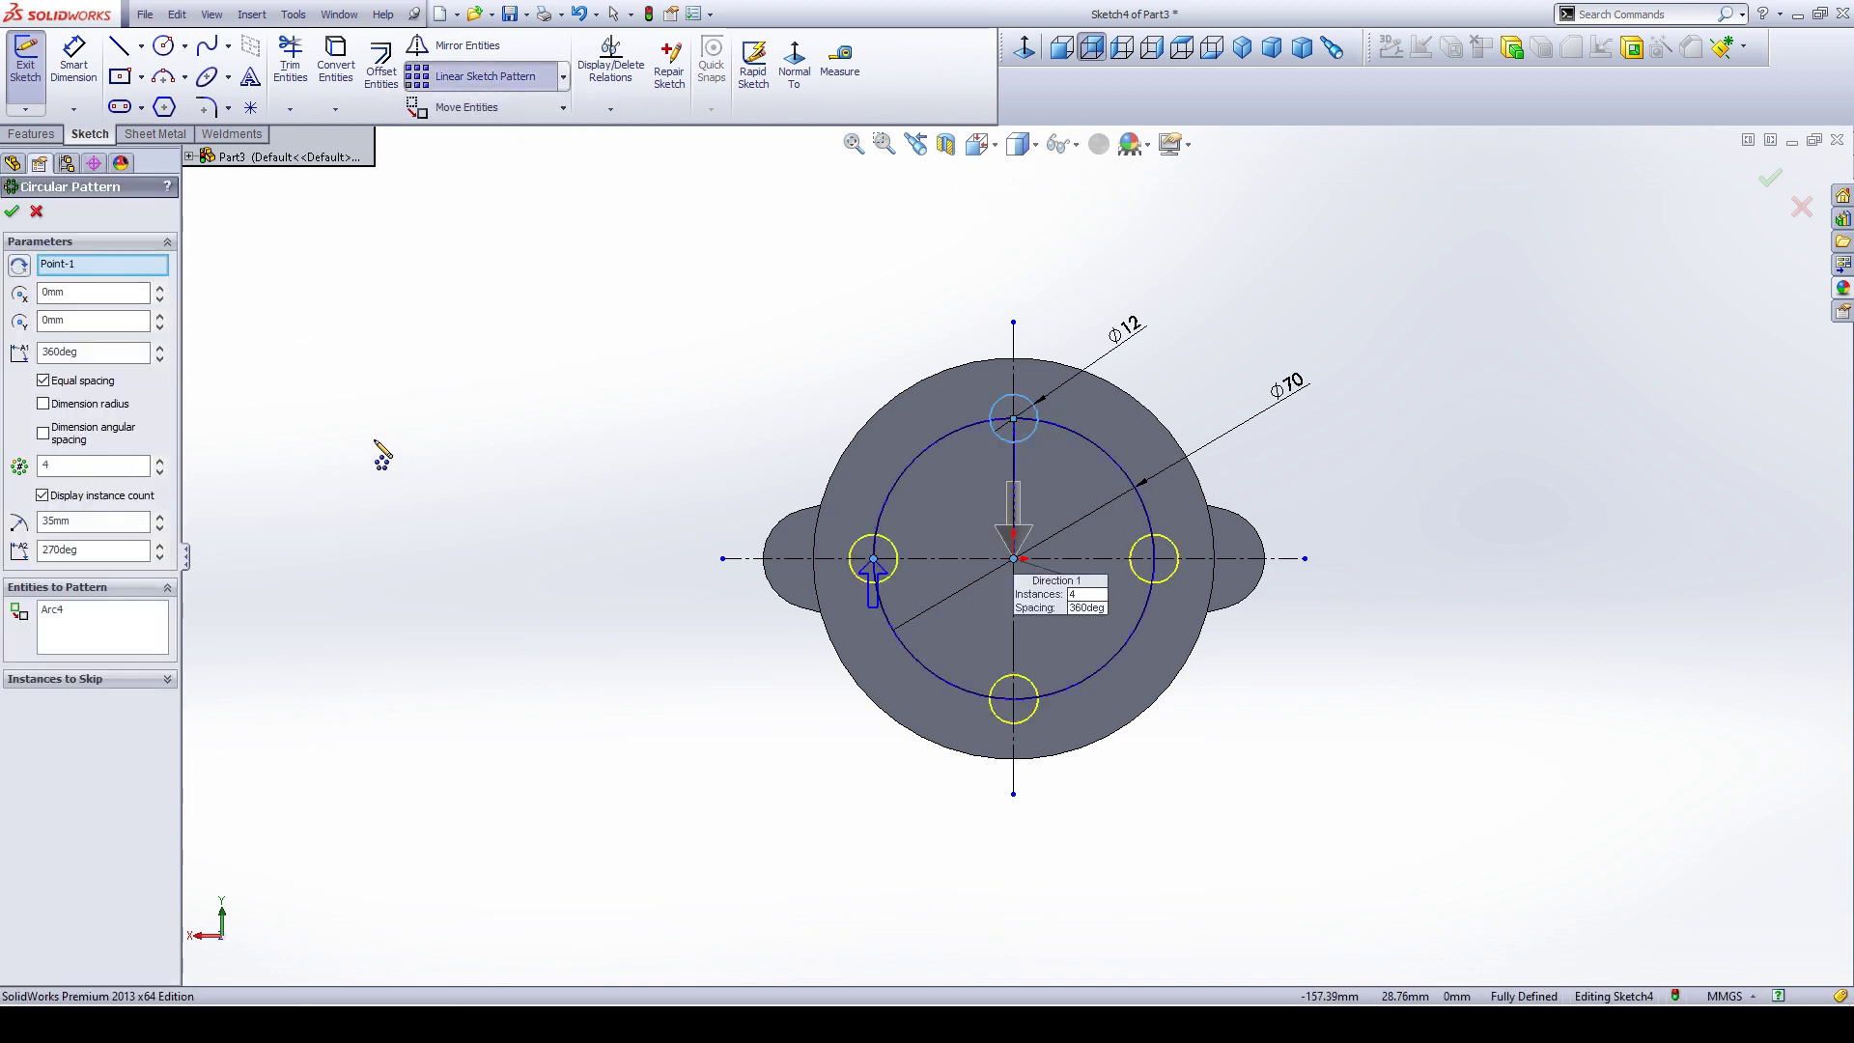
double_click(93, 465)
text(6)
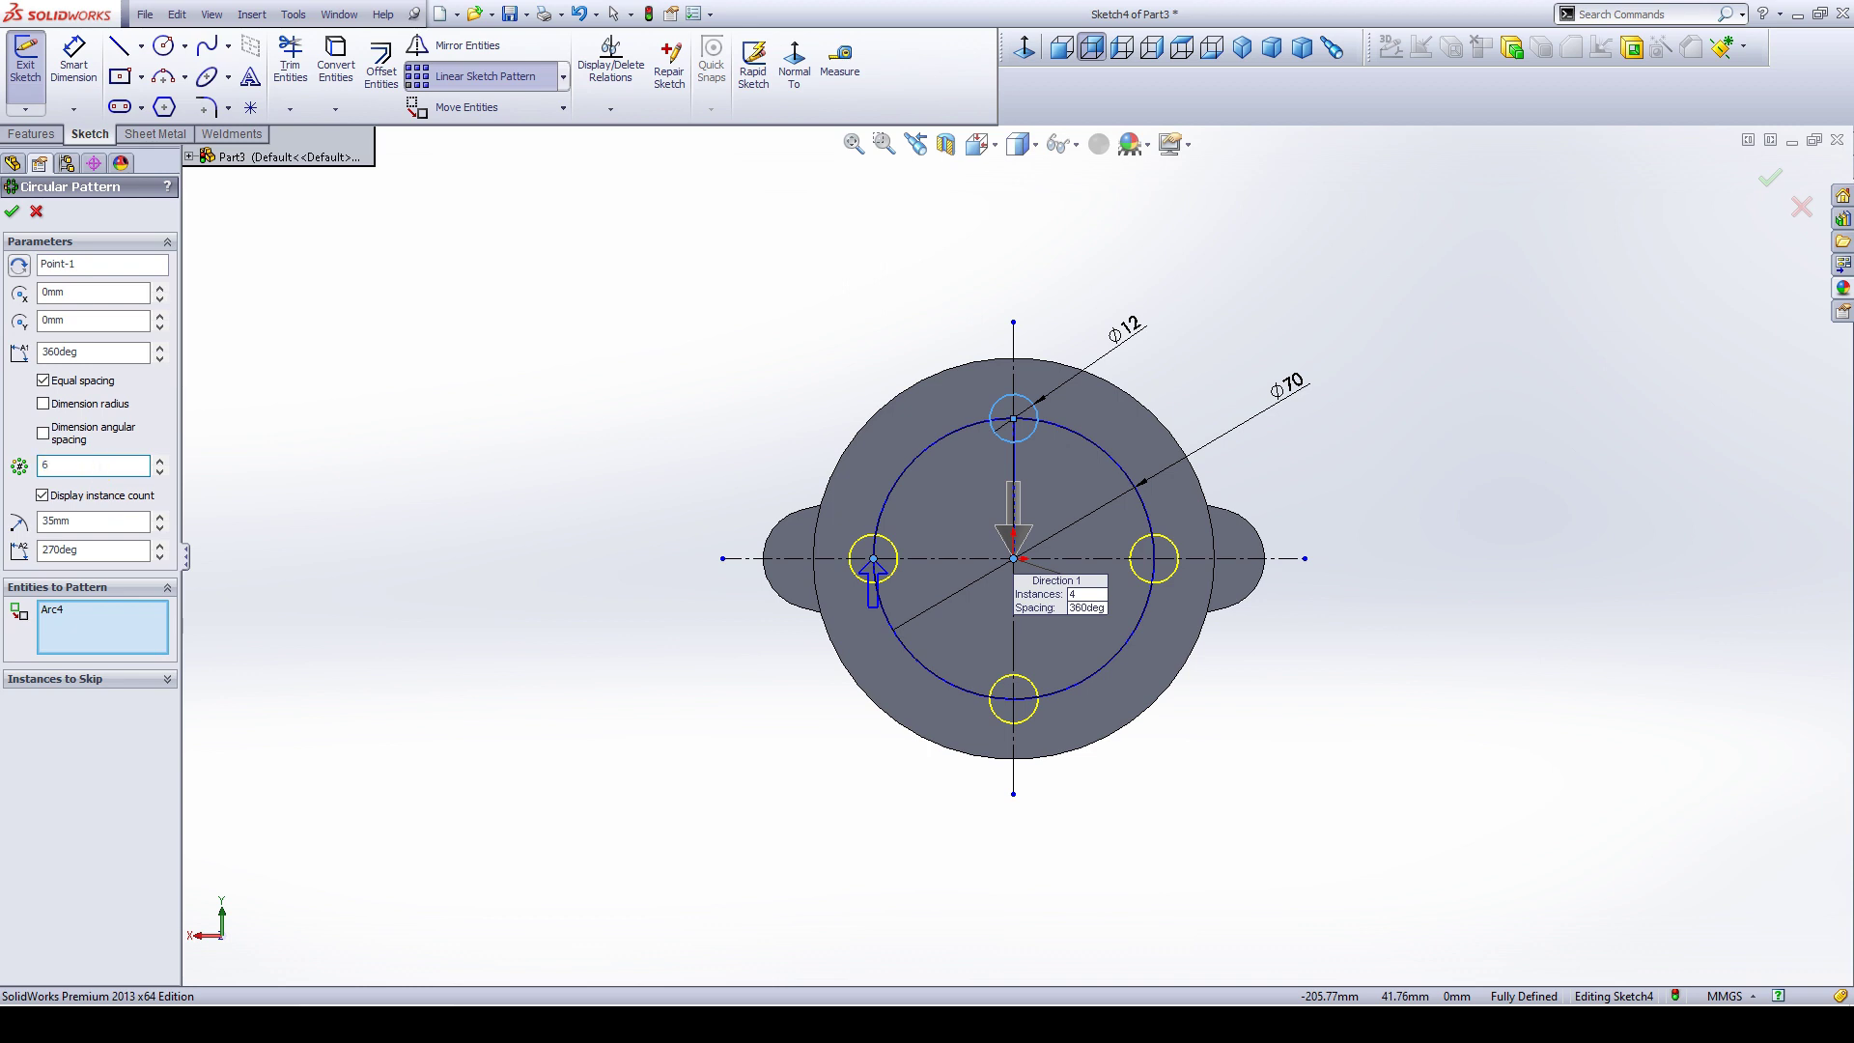
click(12, 211)
click(432, 490)
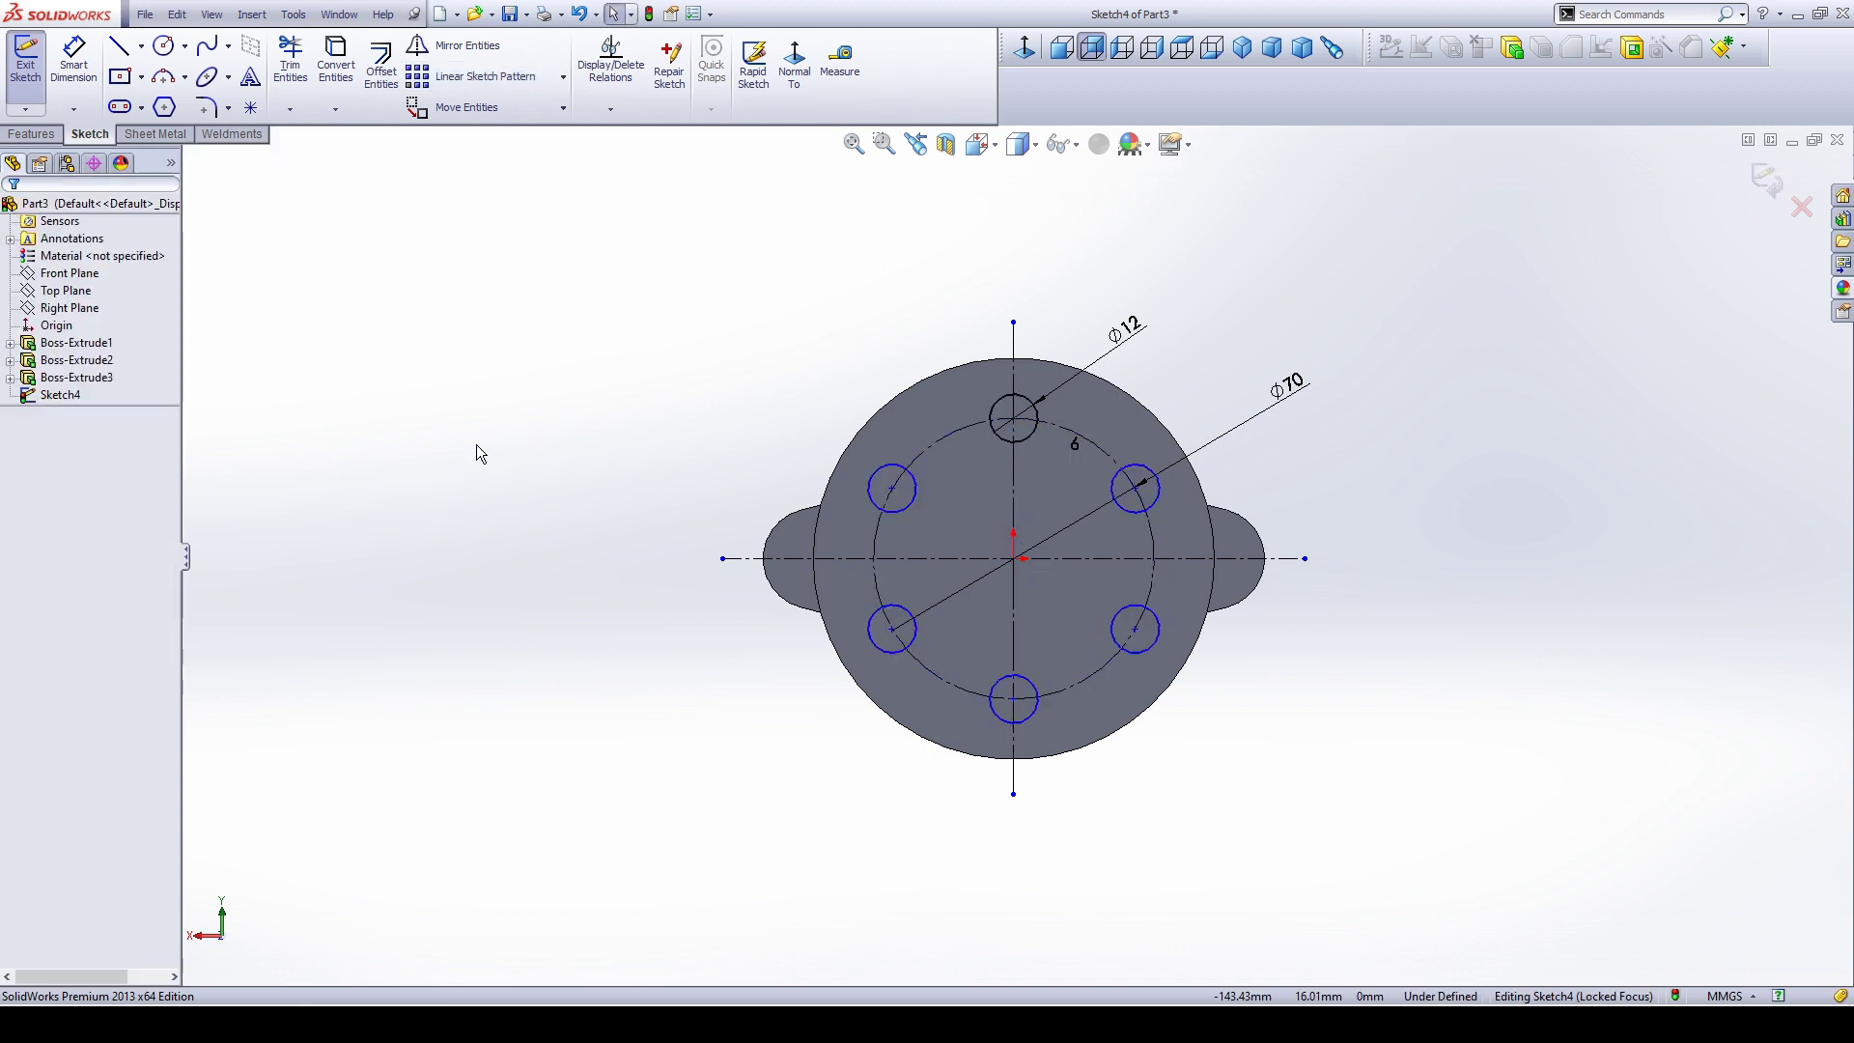
Rotate all six 12 mm circles by 90 degrees about the origin without keeping their relations.
click(563, 107)
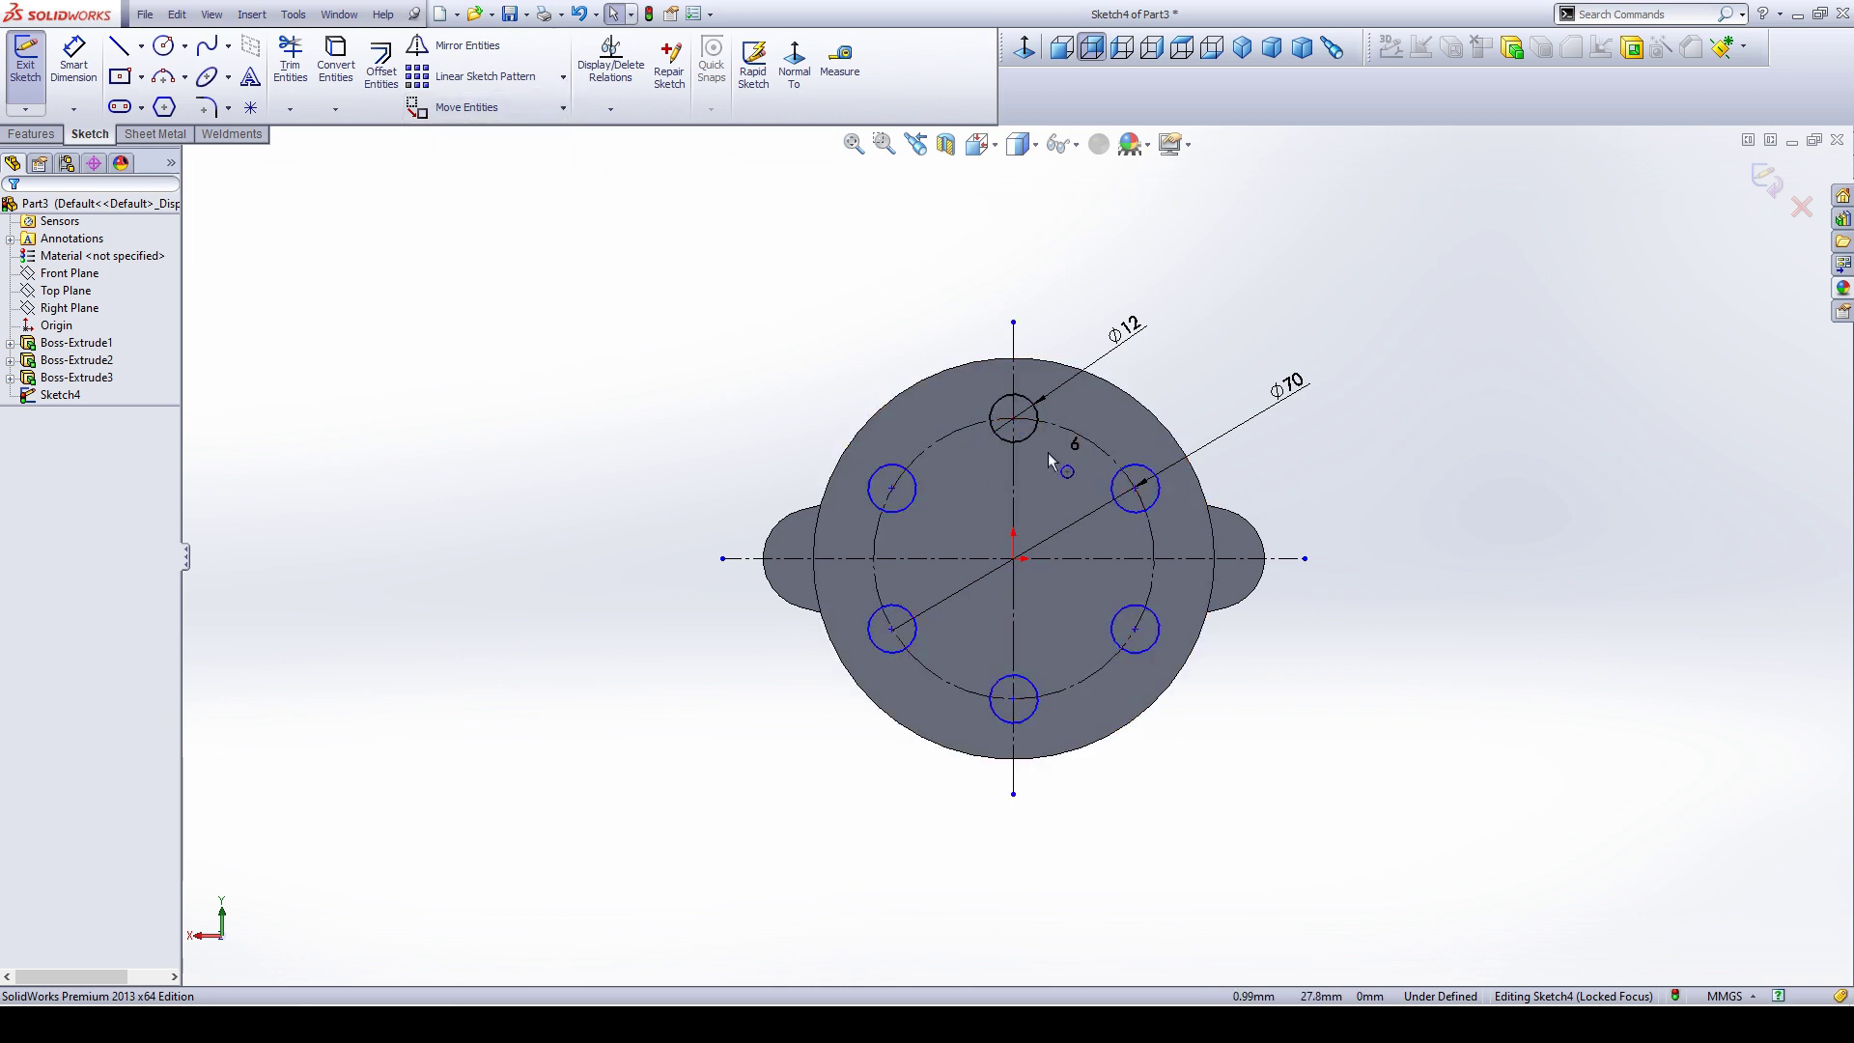
click(563, 108)
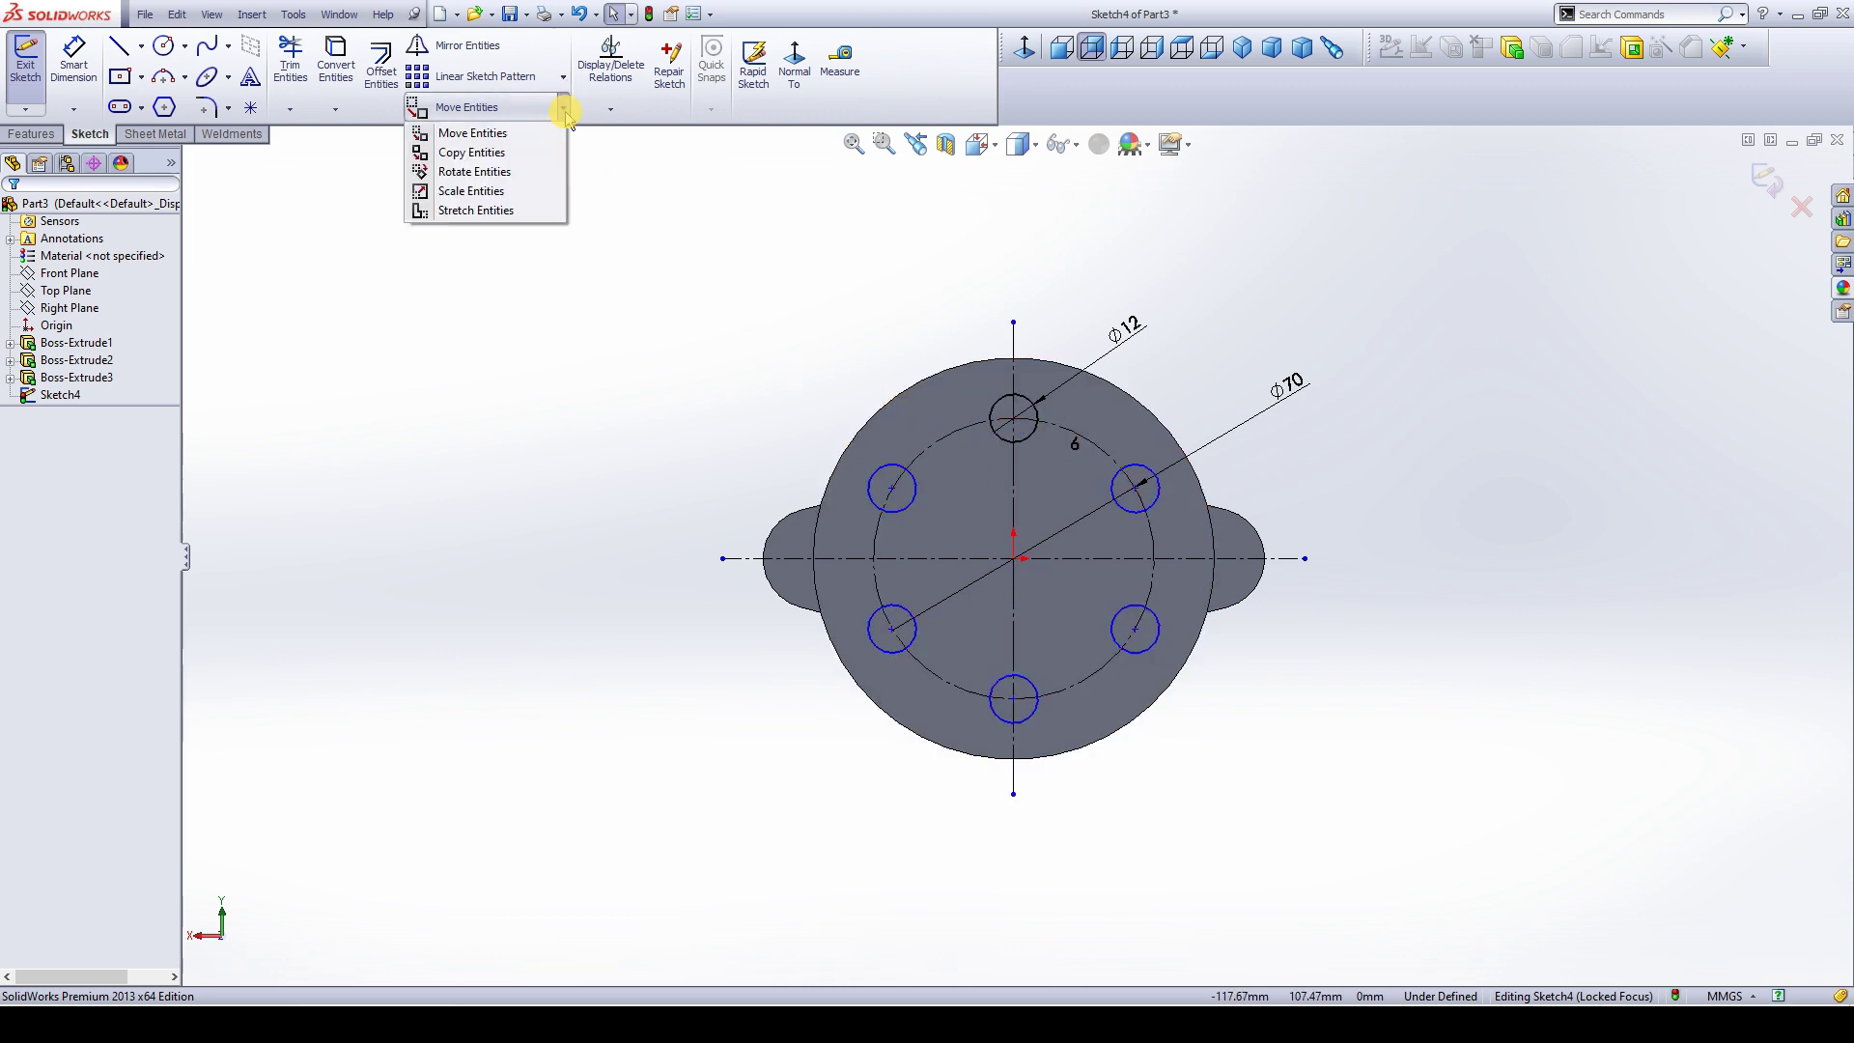
click(519, 175)
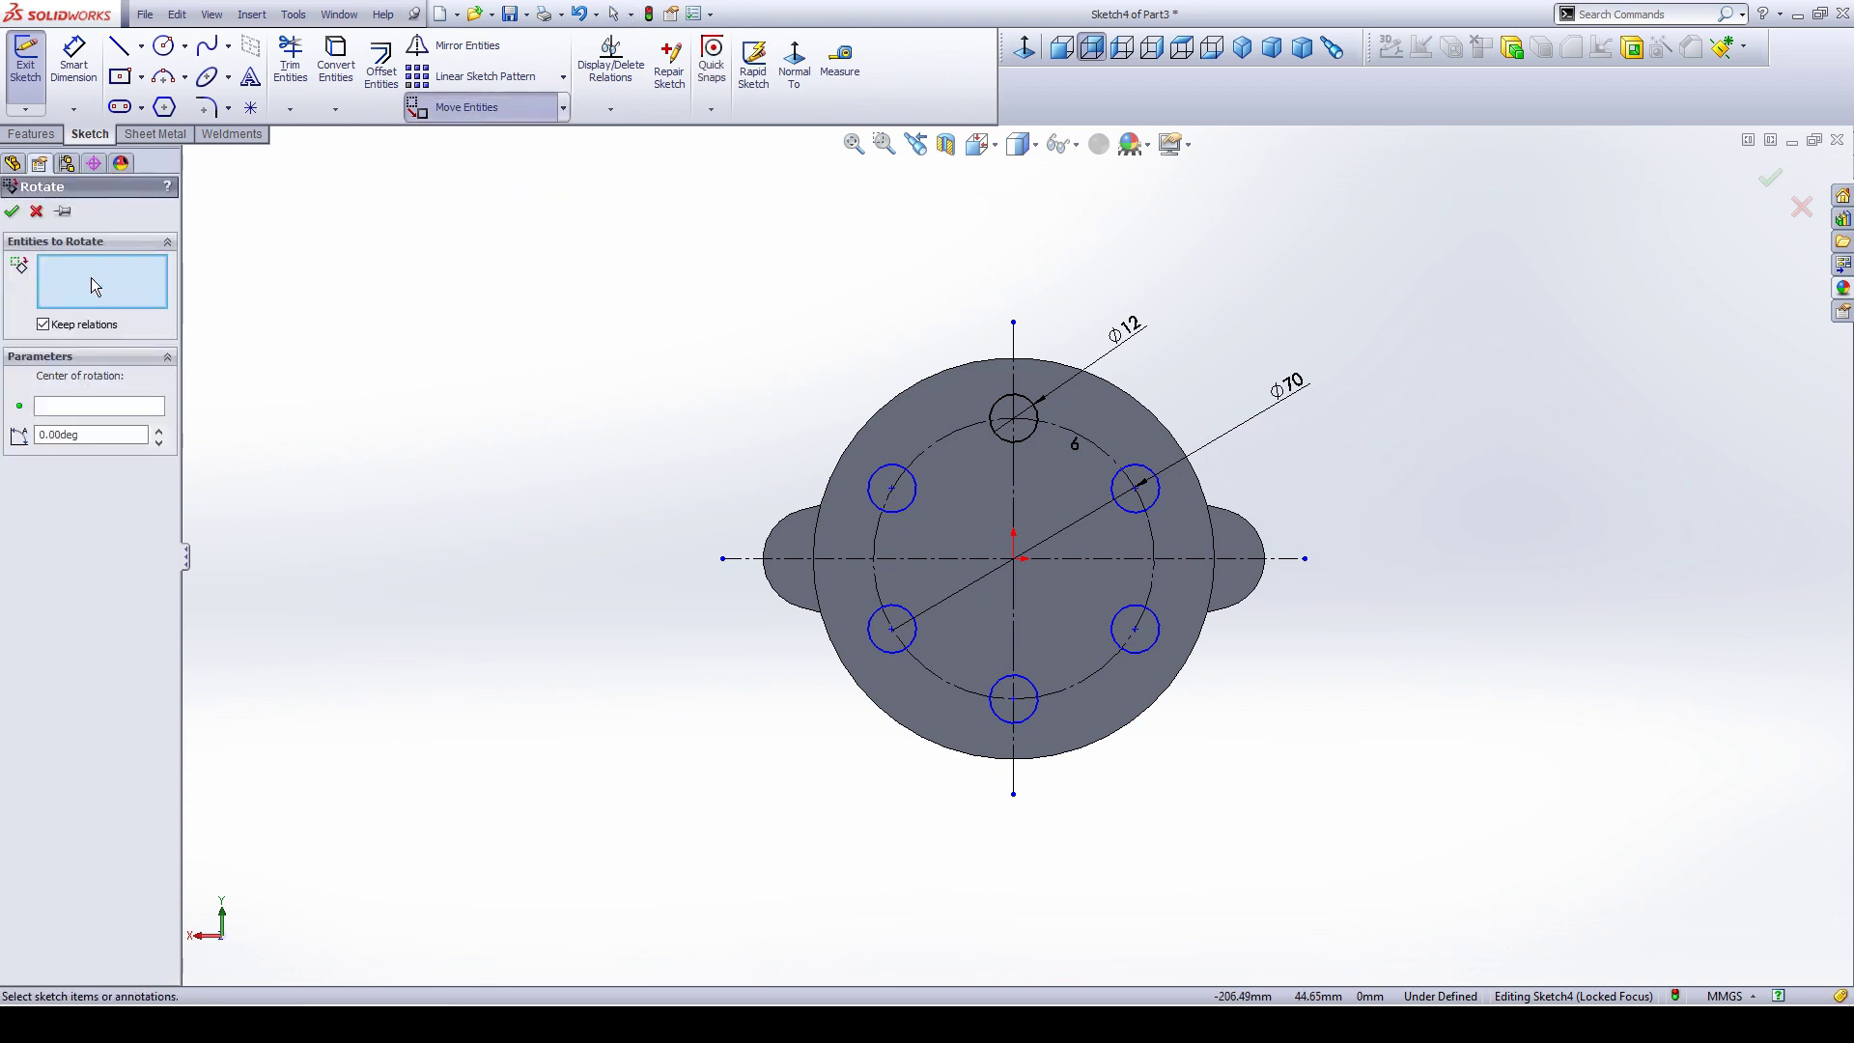
scroll(882, 345, down, 3)
mouse_move(632, 299)
mouse_down()
mouse_move(902, 765)
mouse_move(878, 850)
mouse_up()
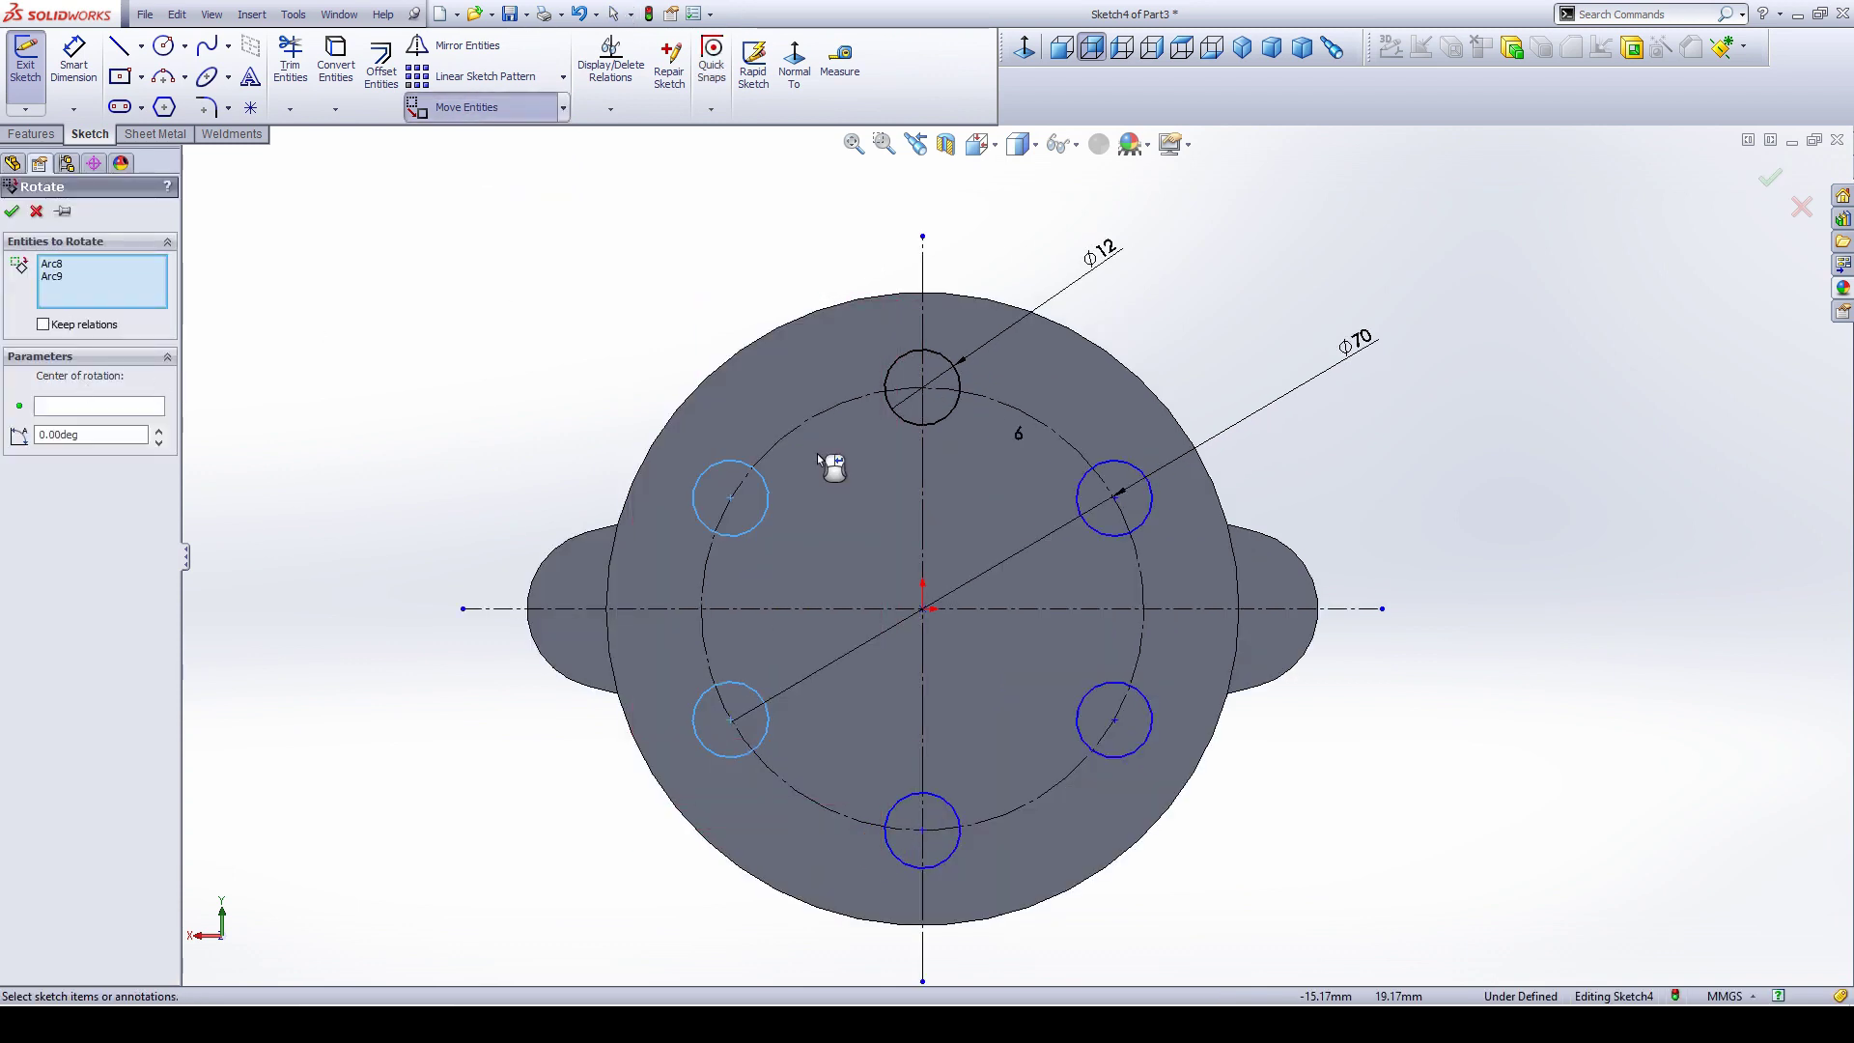
drag(850, 338, 1123, 468)
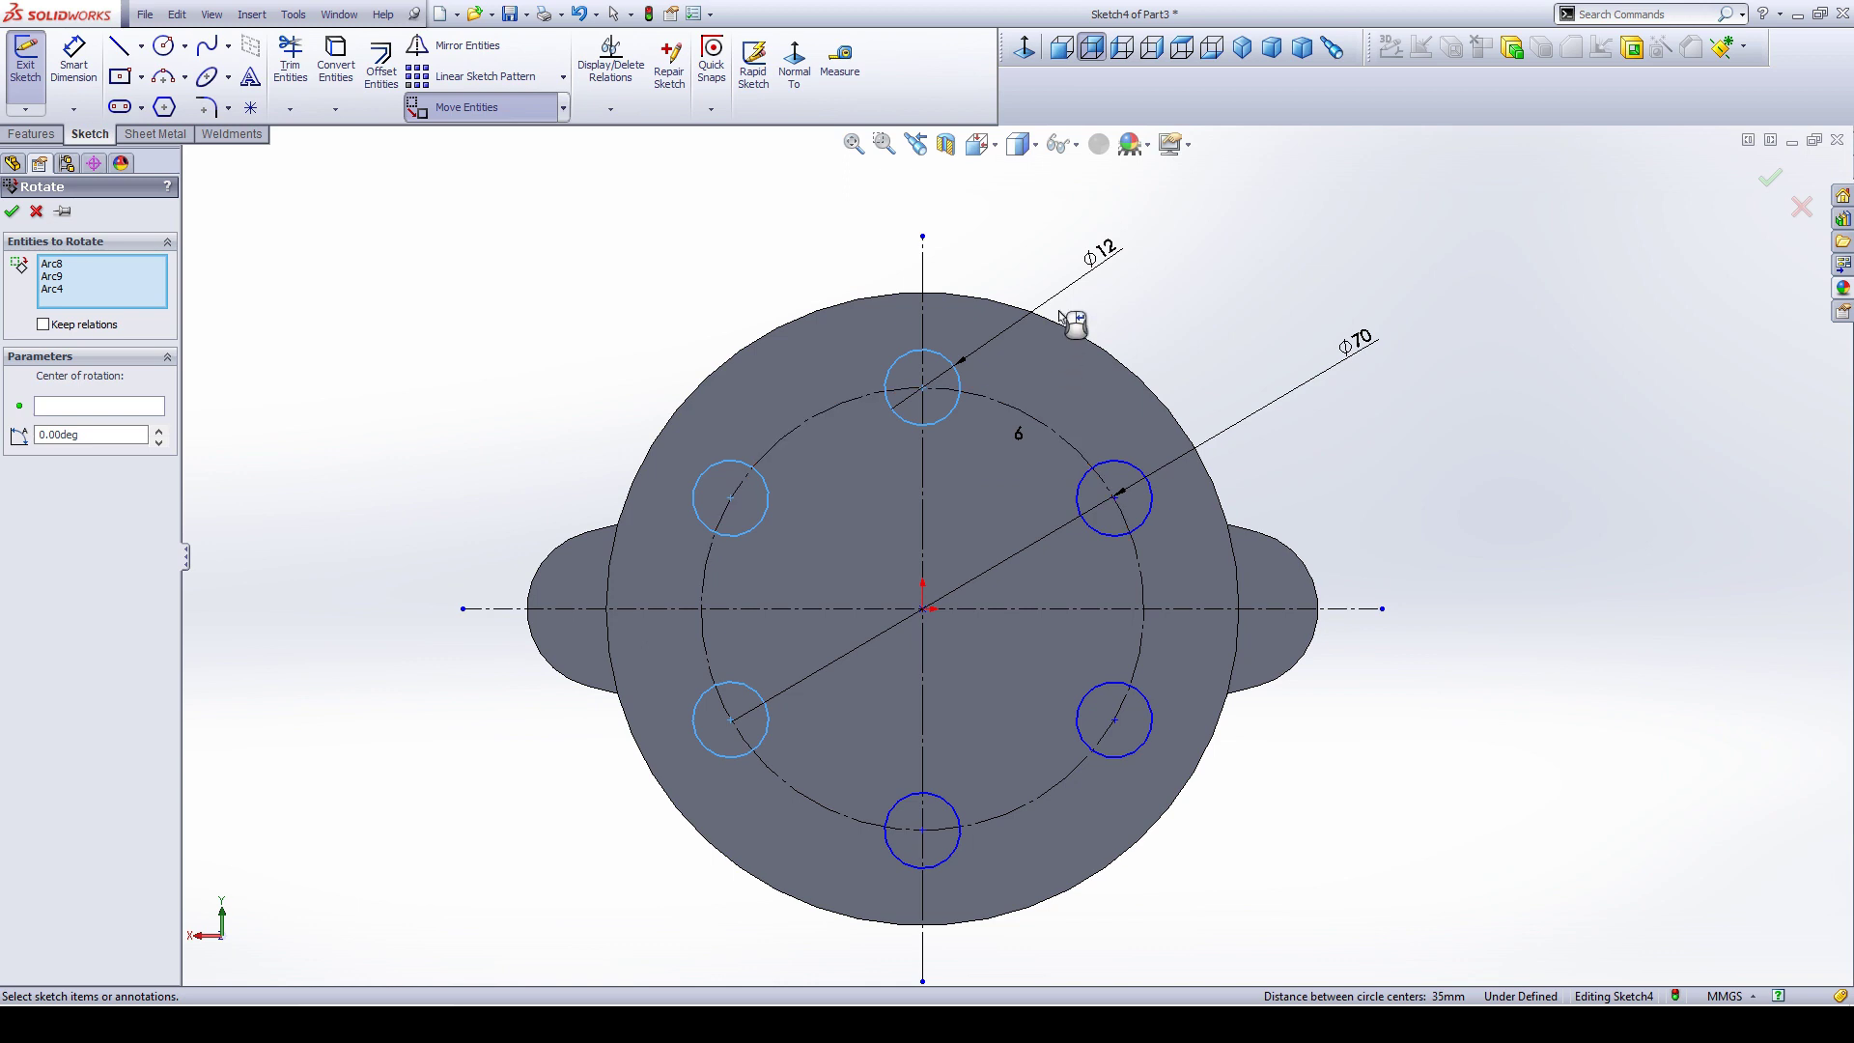
drag(1060, 309, 1223, 817)
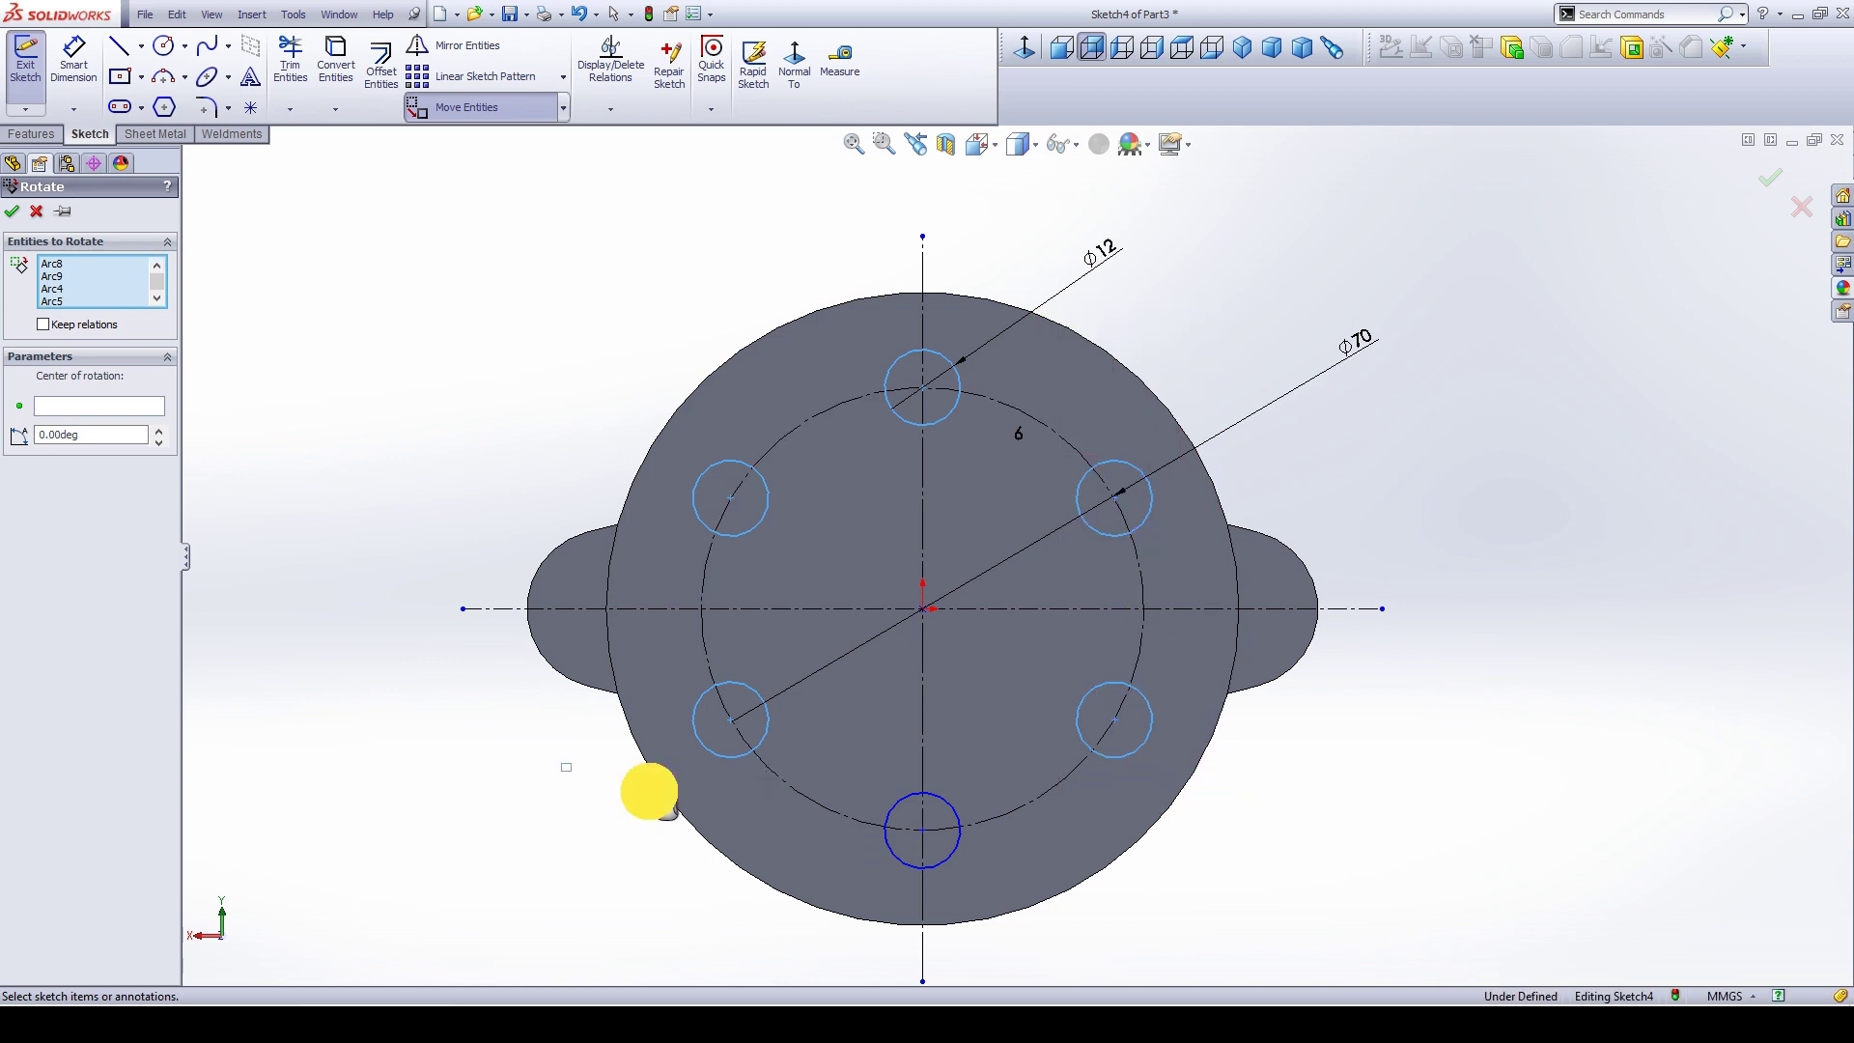
drag(561, 764, 1074, 914)
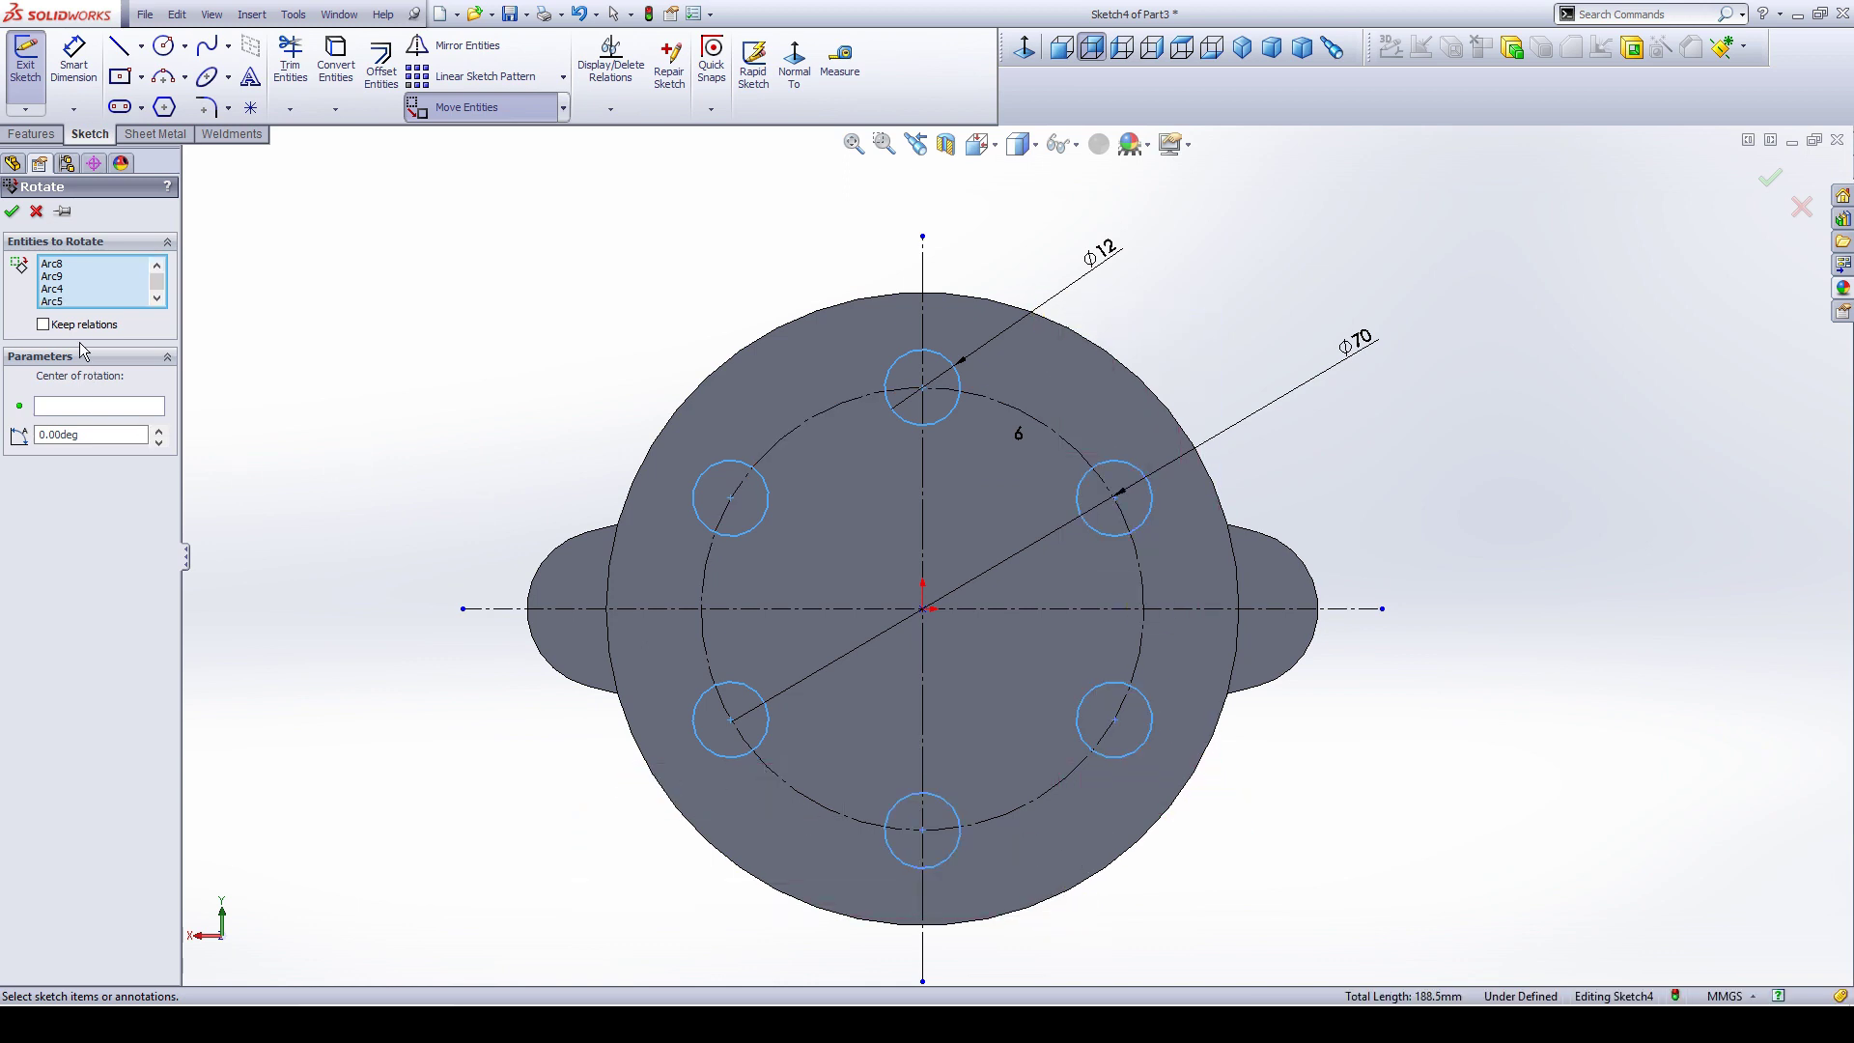
click(85, 409)
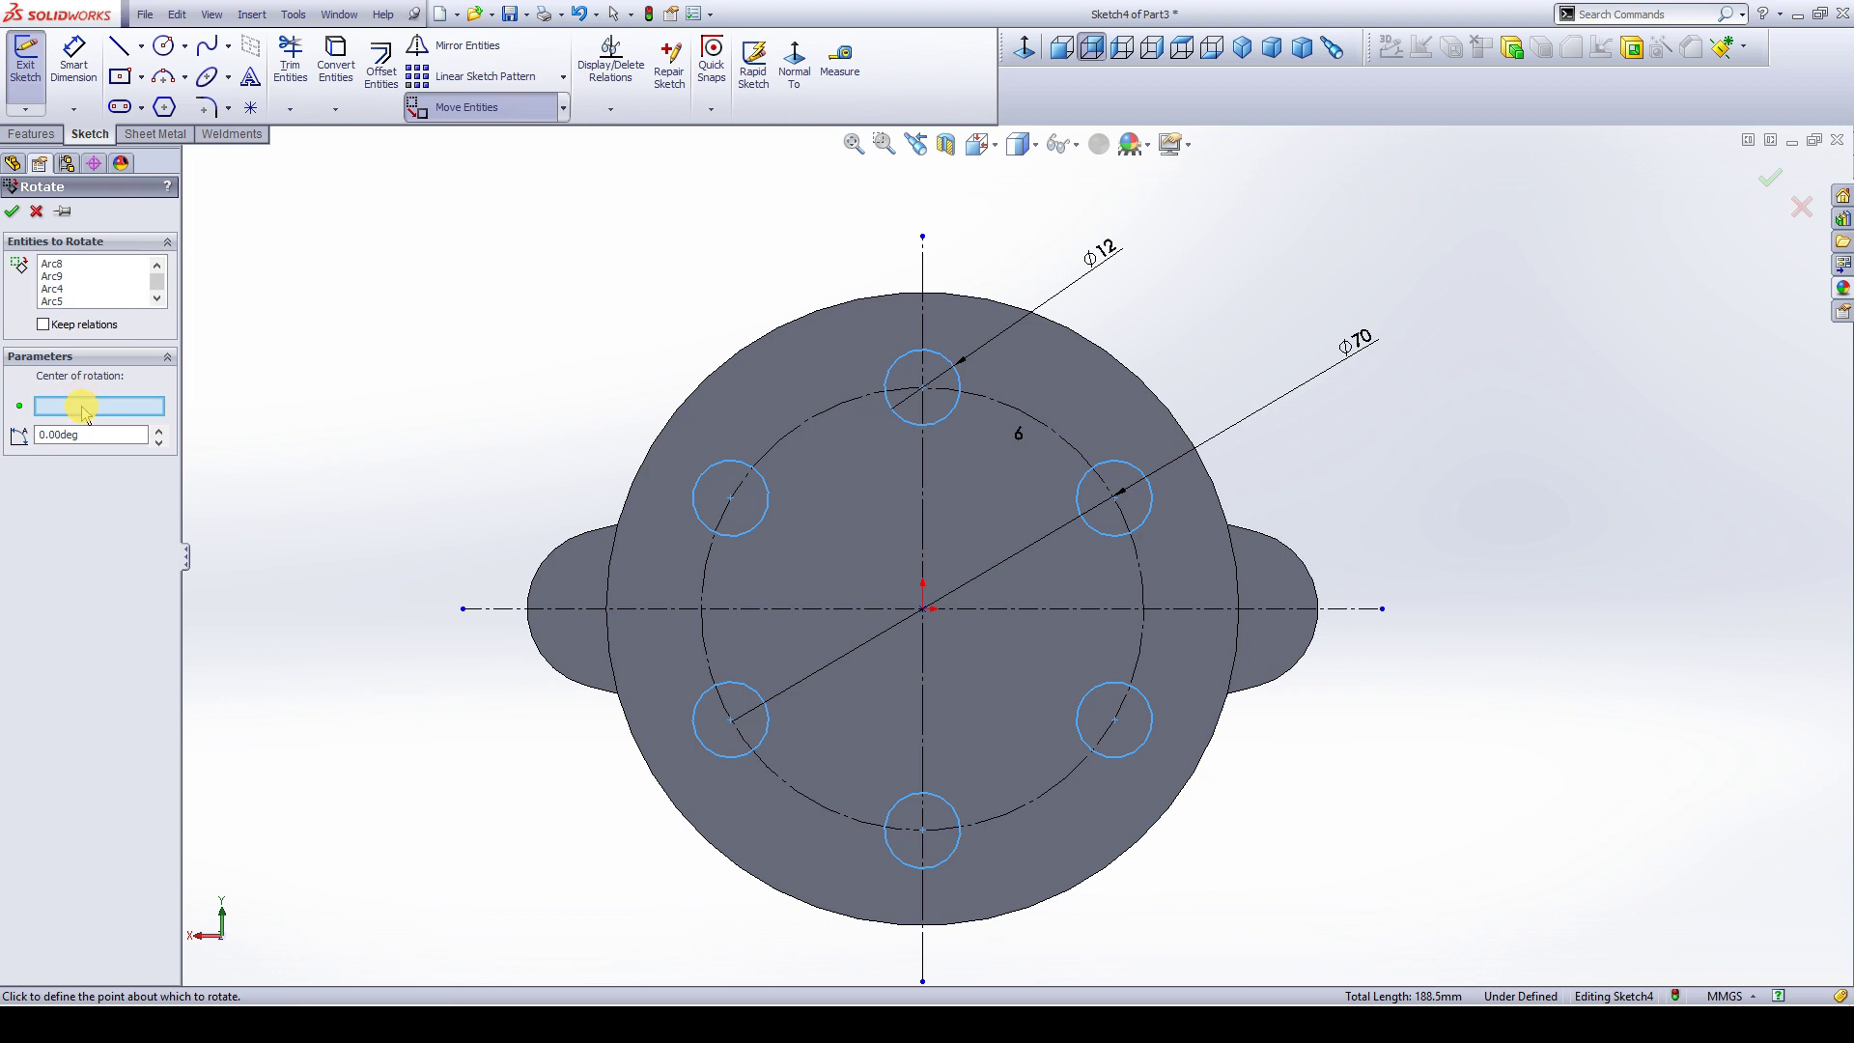
click(923, 610)
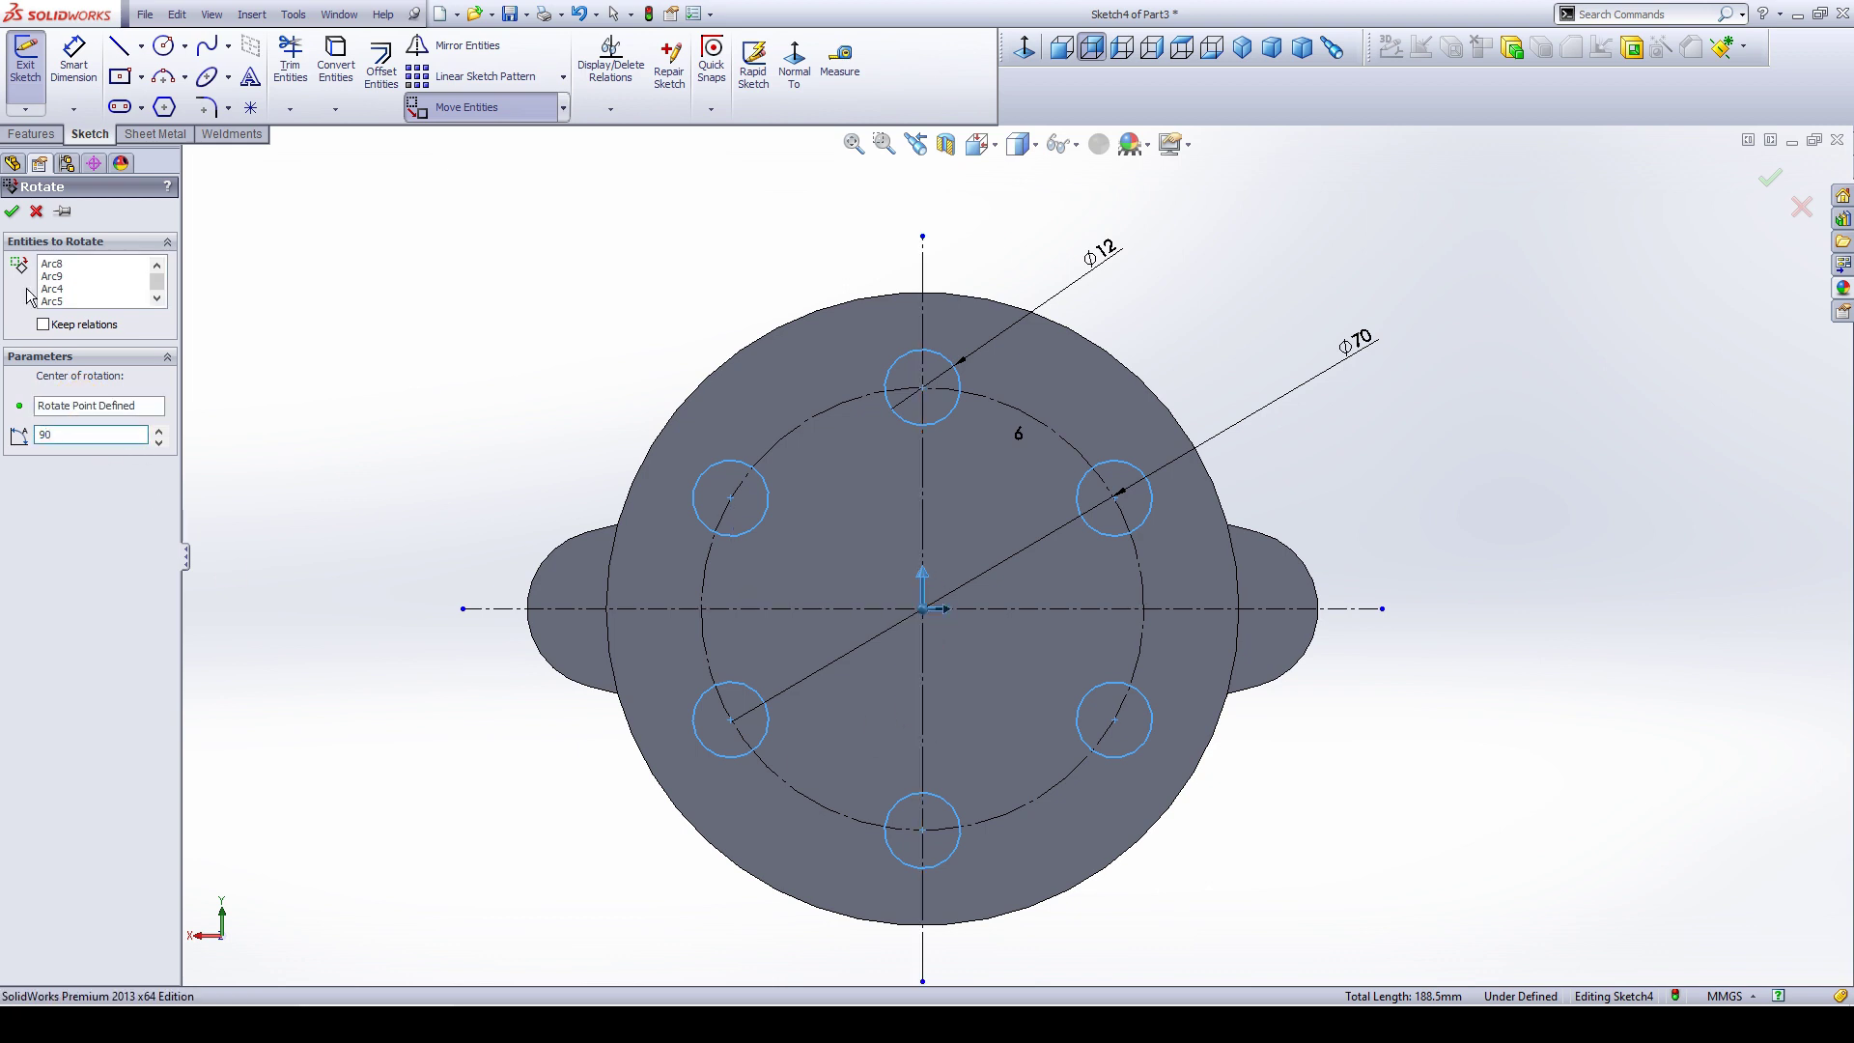
click(12, 211)
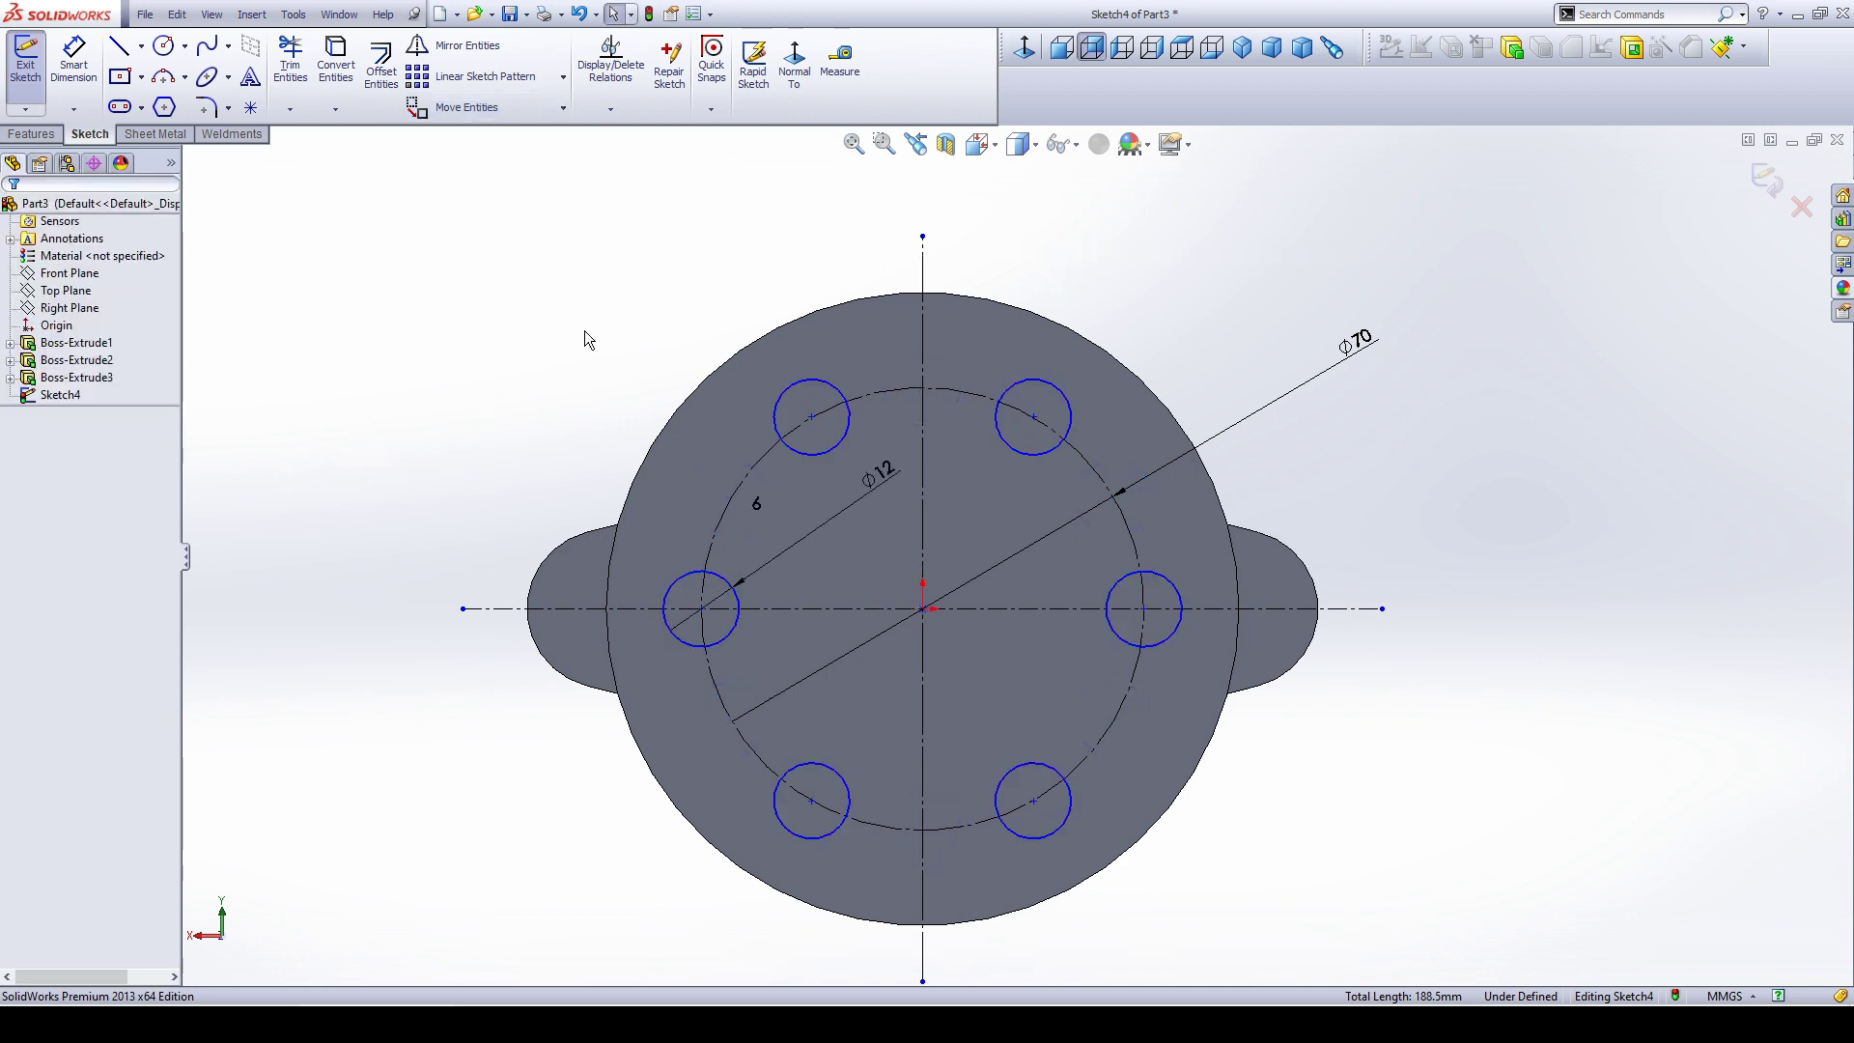
Cut-extrude the six circles through the disc, using Up To Surface with the disc's inner face around the cylinder as the end.
mouse_move(1149, 367)
middle_down()
mouse_move(1035, 476)
mouse_move(1112, 362)
mouse_move(969, 576)
mouse_move(898, 625)
mouse_move(898, 650)
mouse_move(754, 549)
middle_up()
click(31, 134)
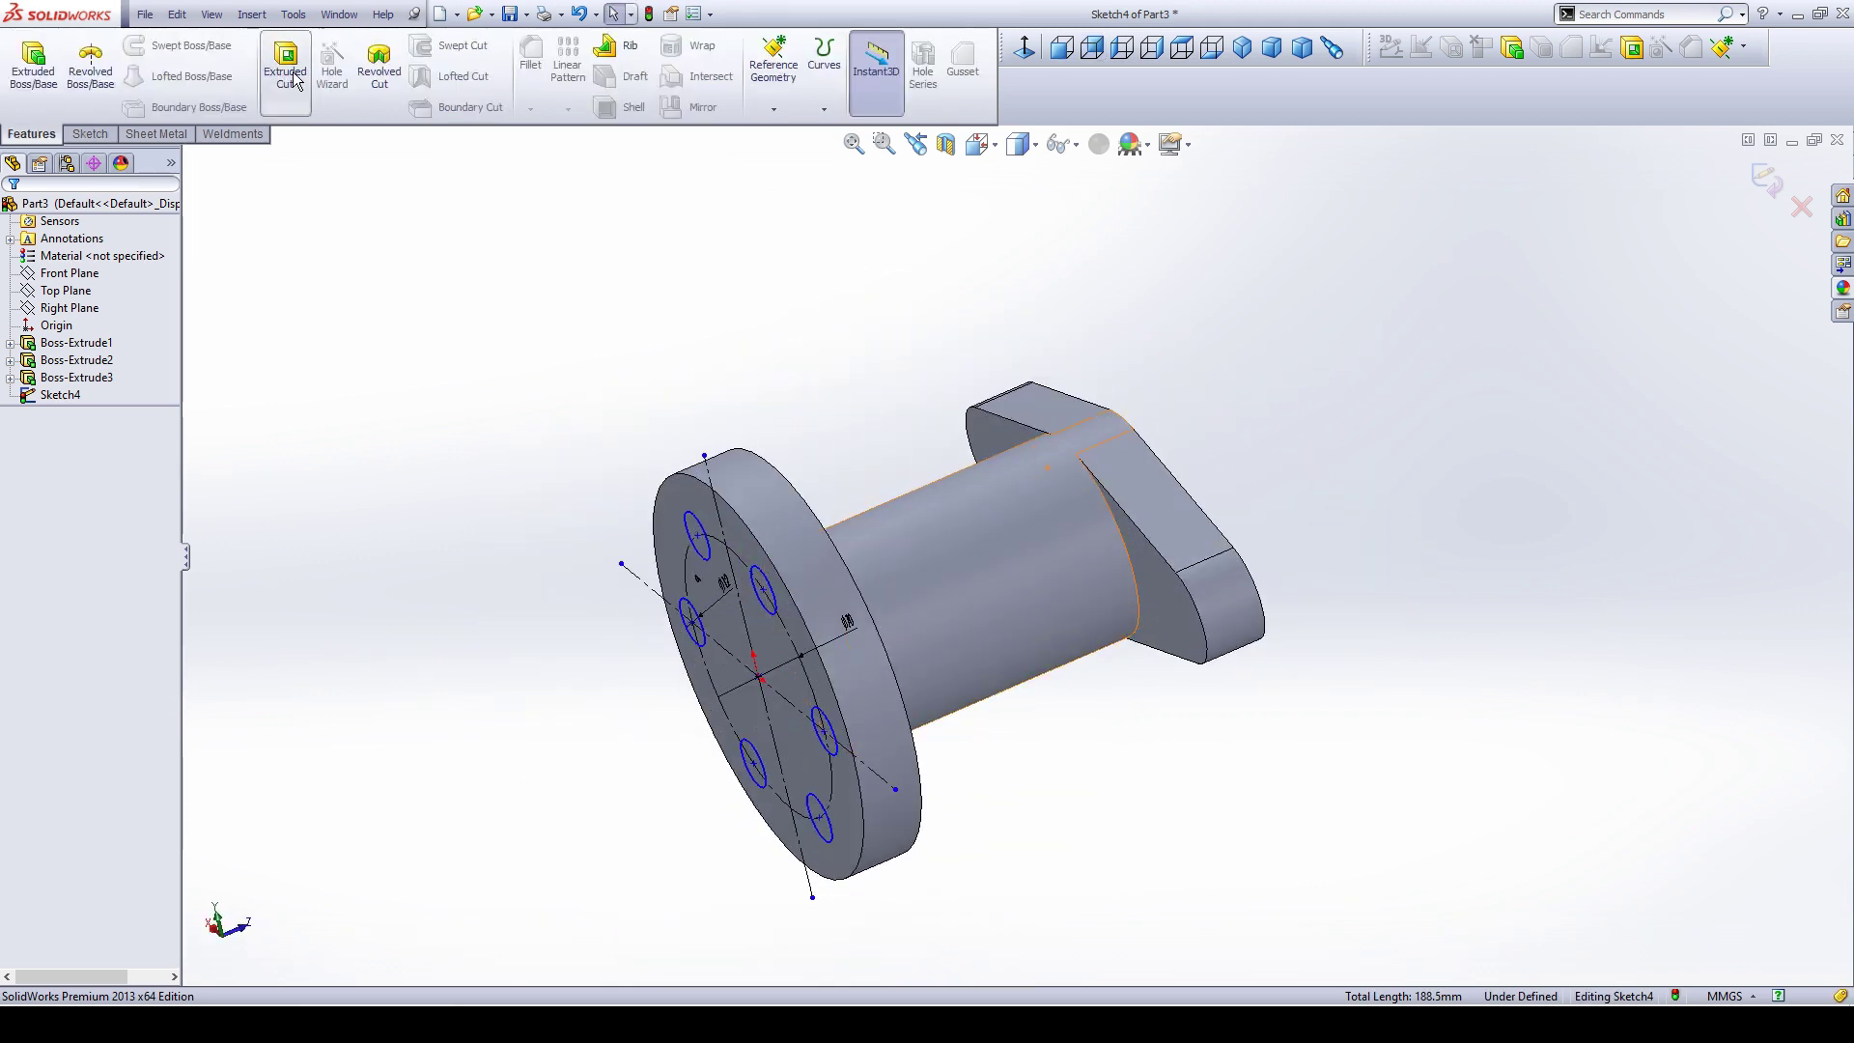
click(285, 63)
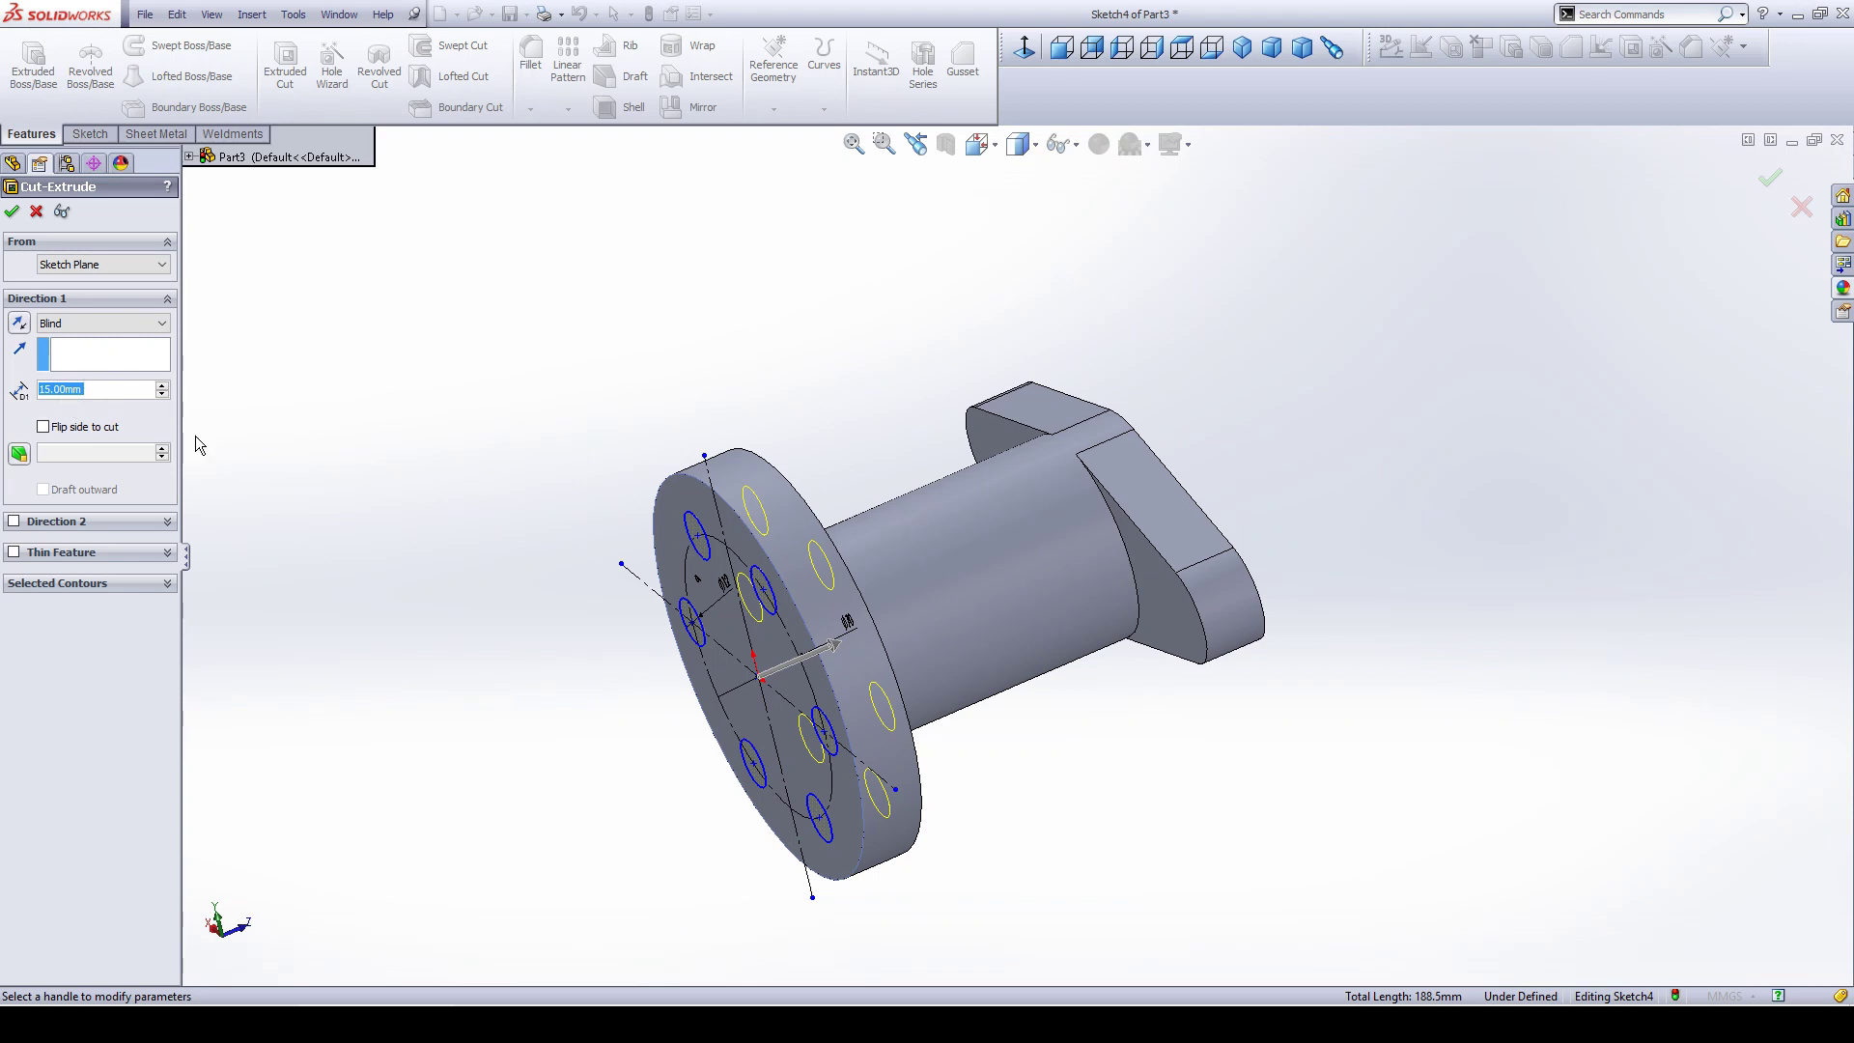
middle_drag(444, 569, 426, 612)
click(118, 306)
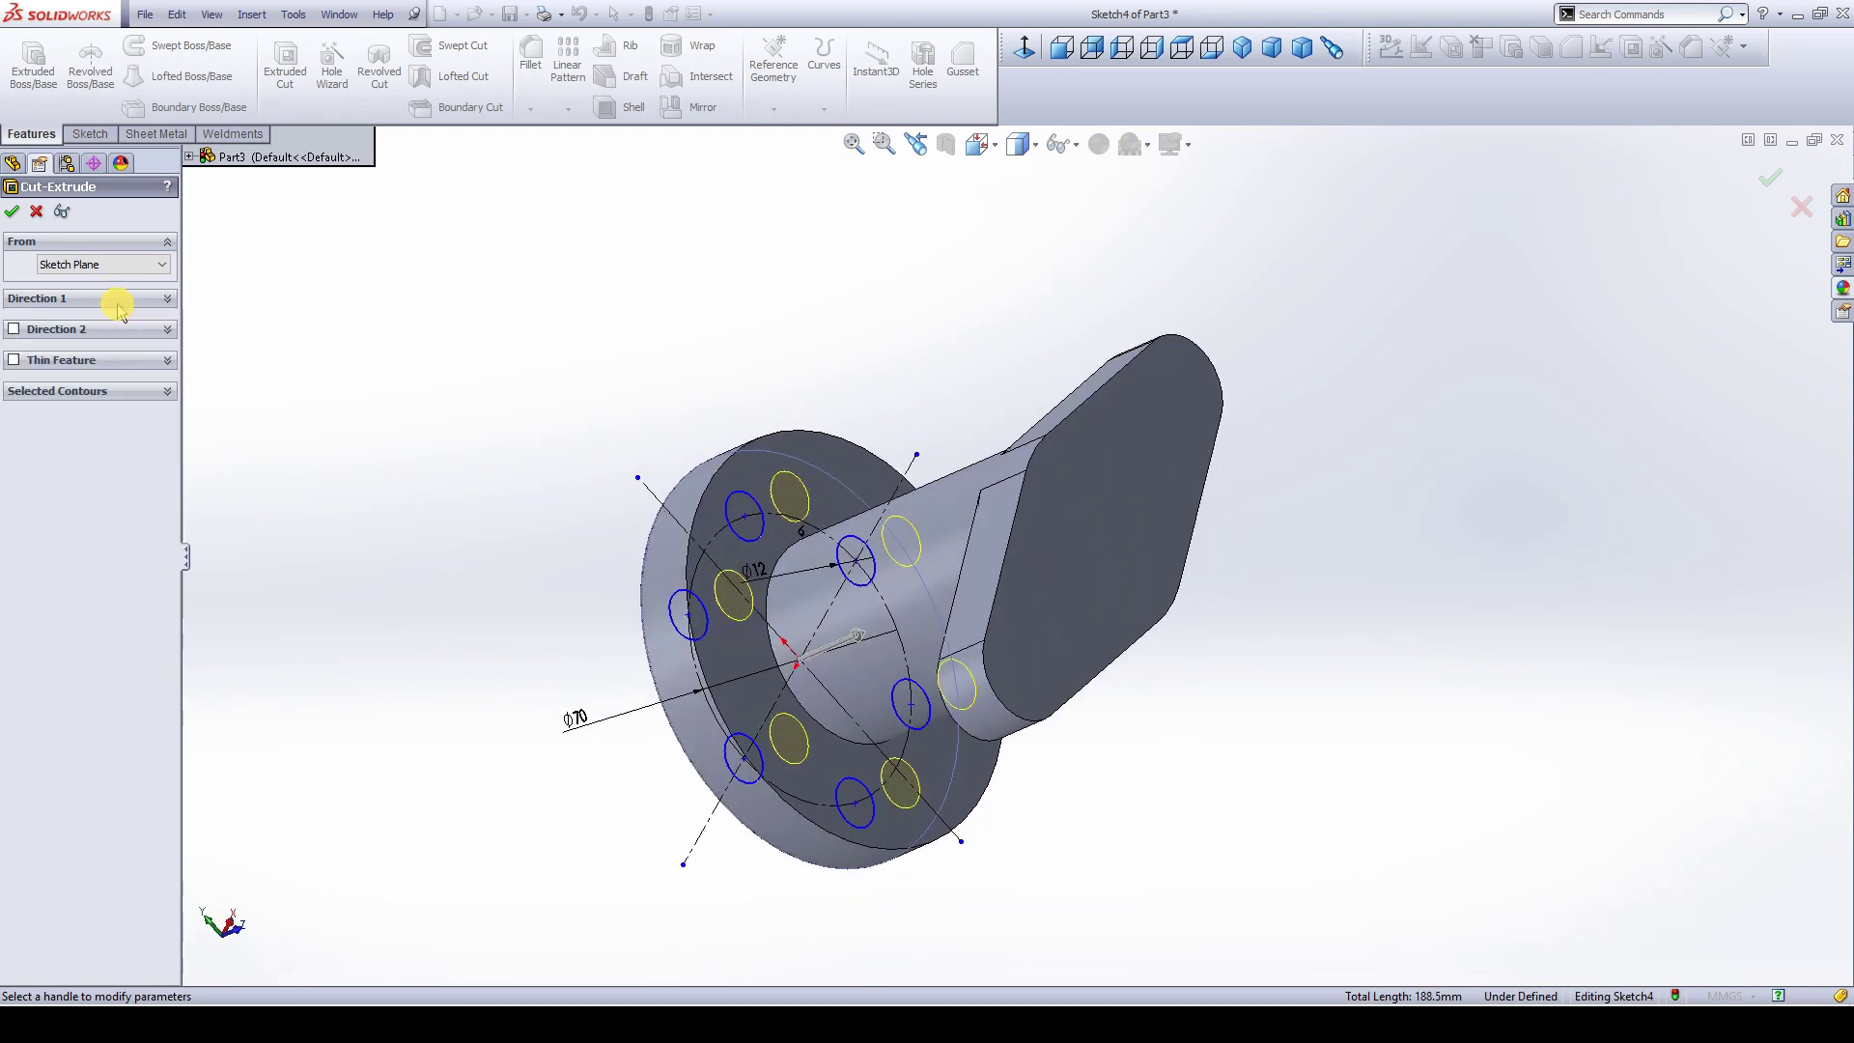
click(125, 298)
click(111, 326)
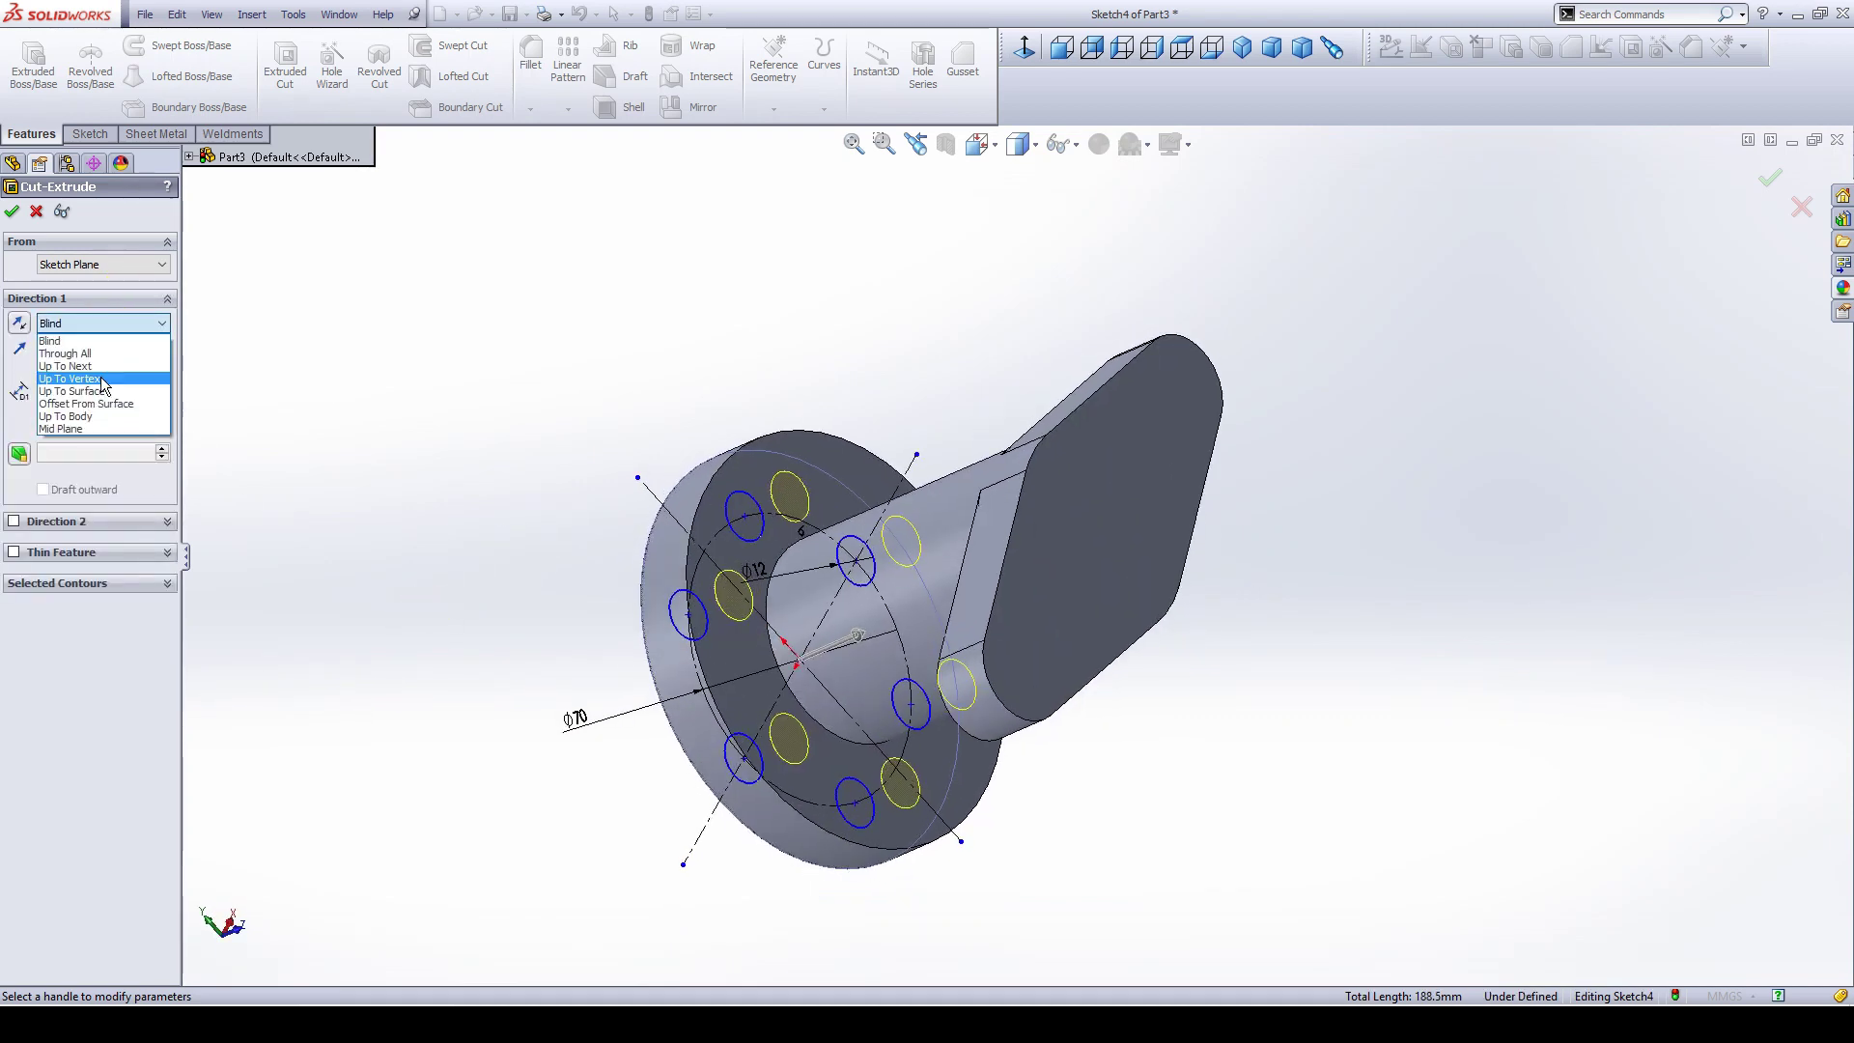
click(96, 390)
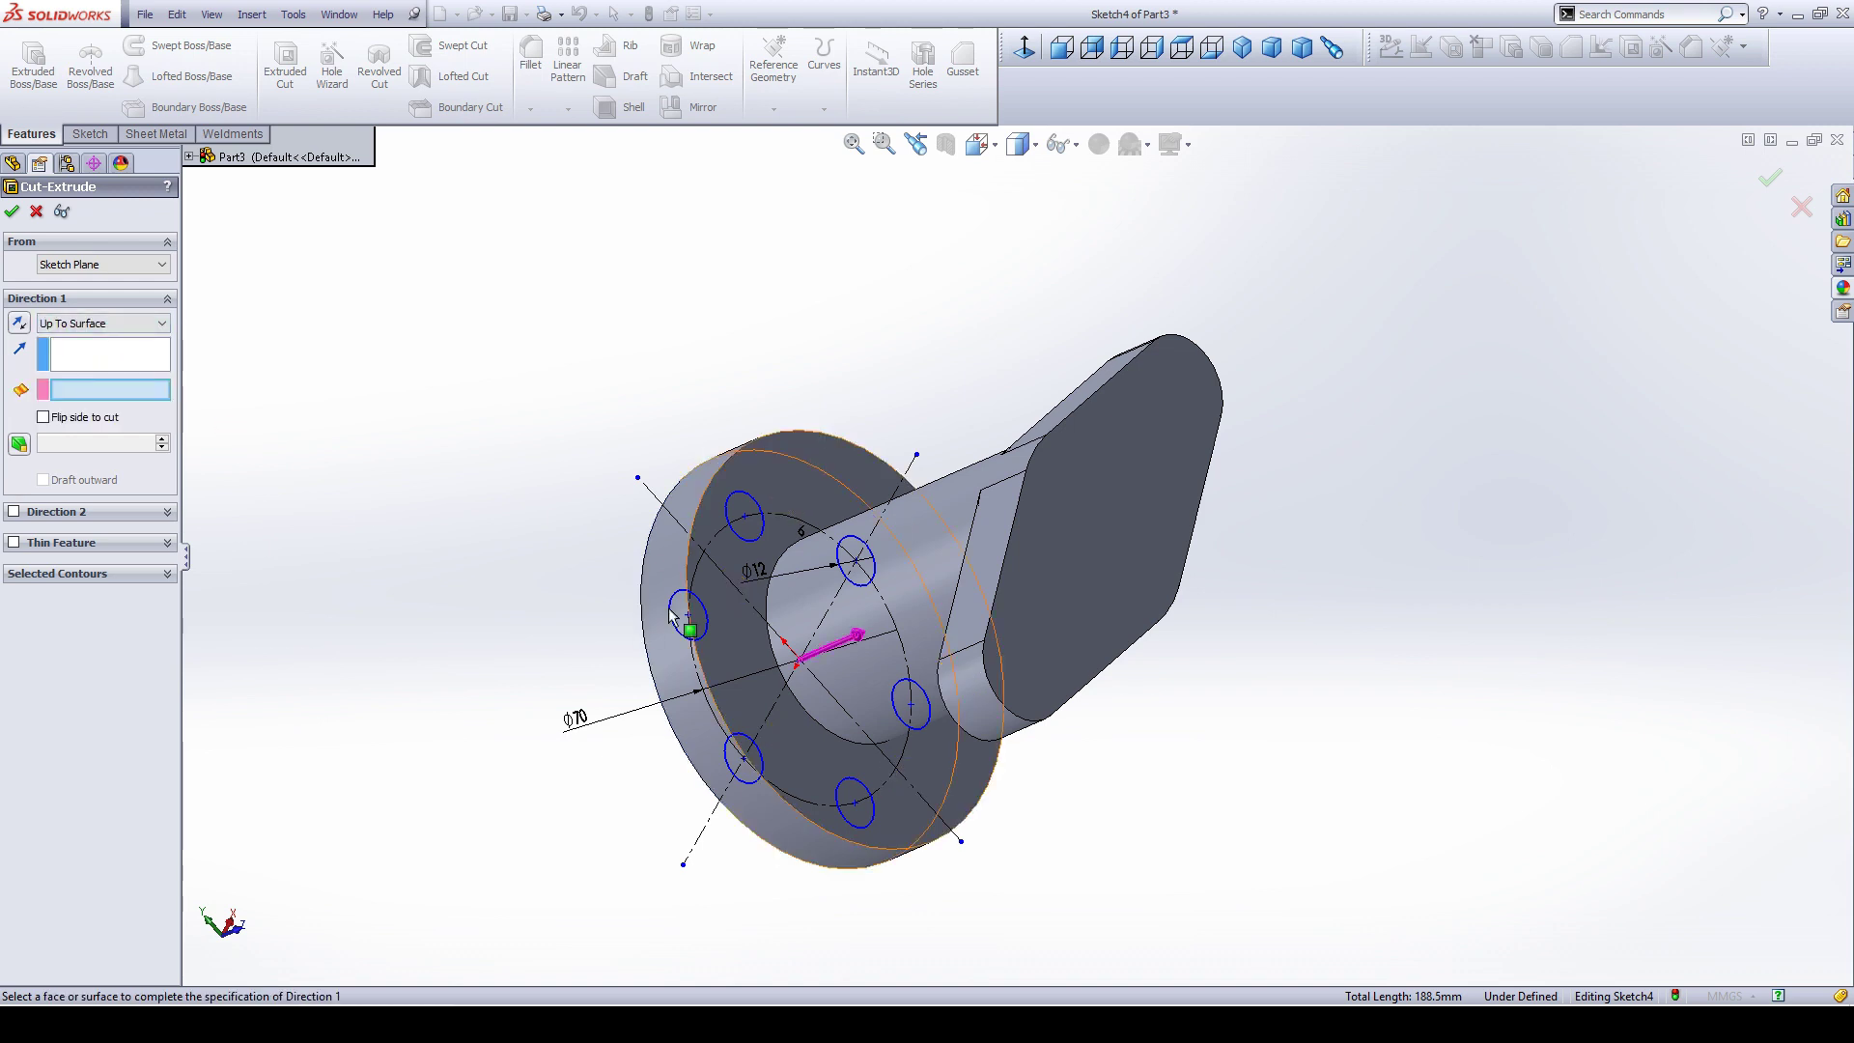
click(804, 460)
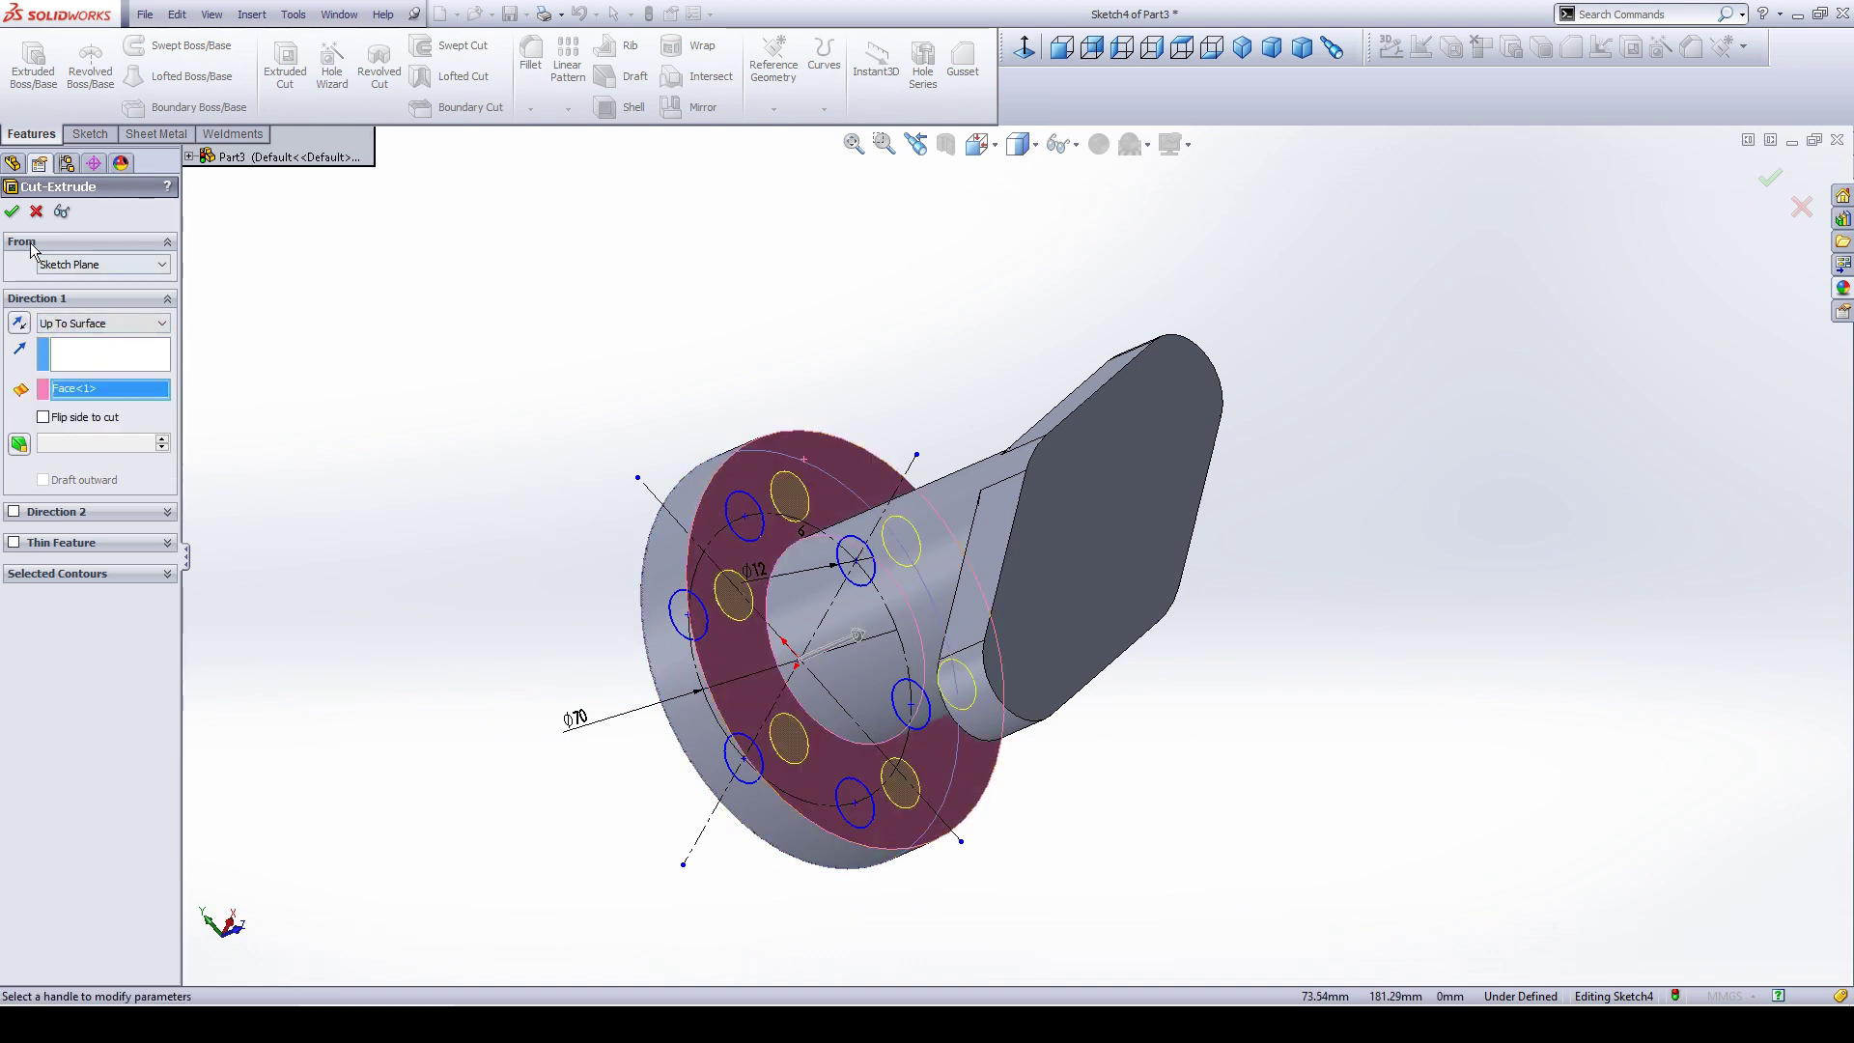
click(17, 211)
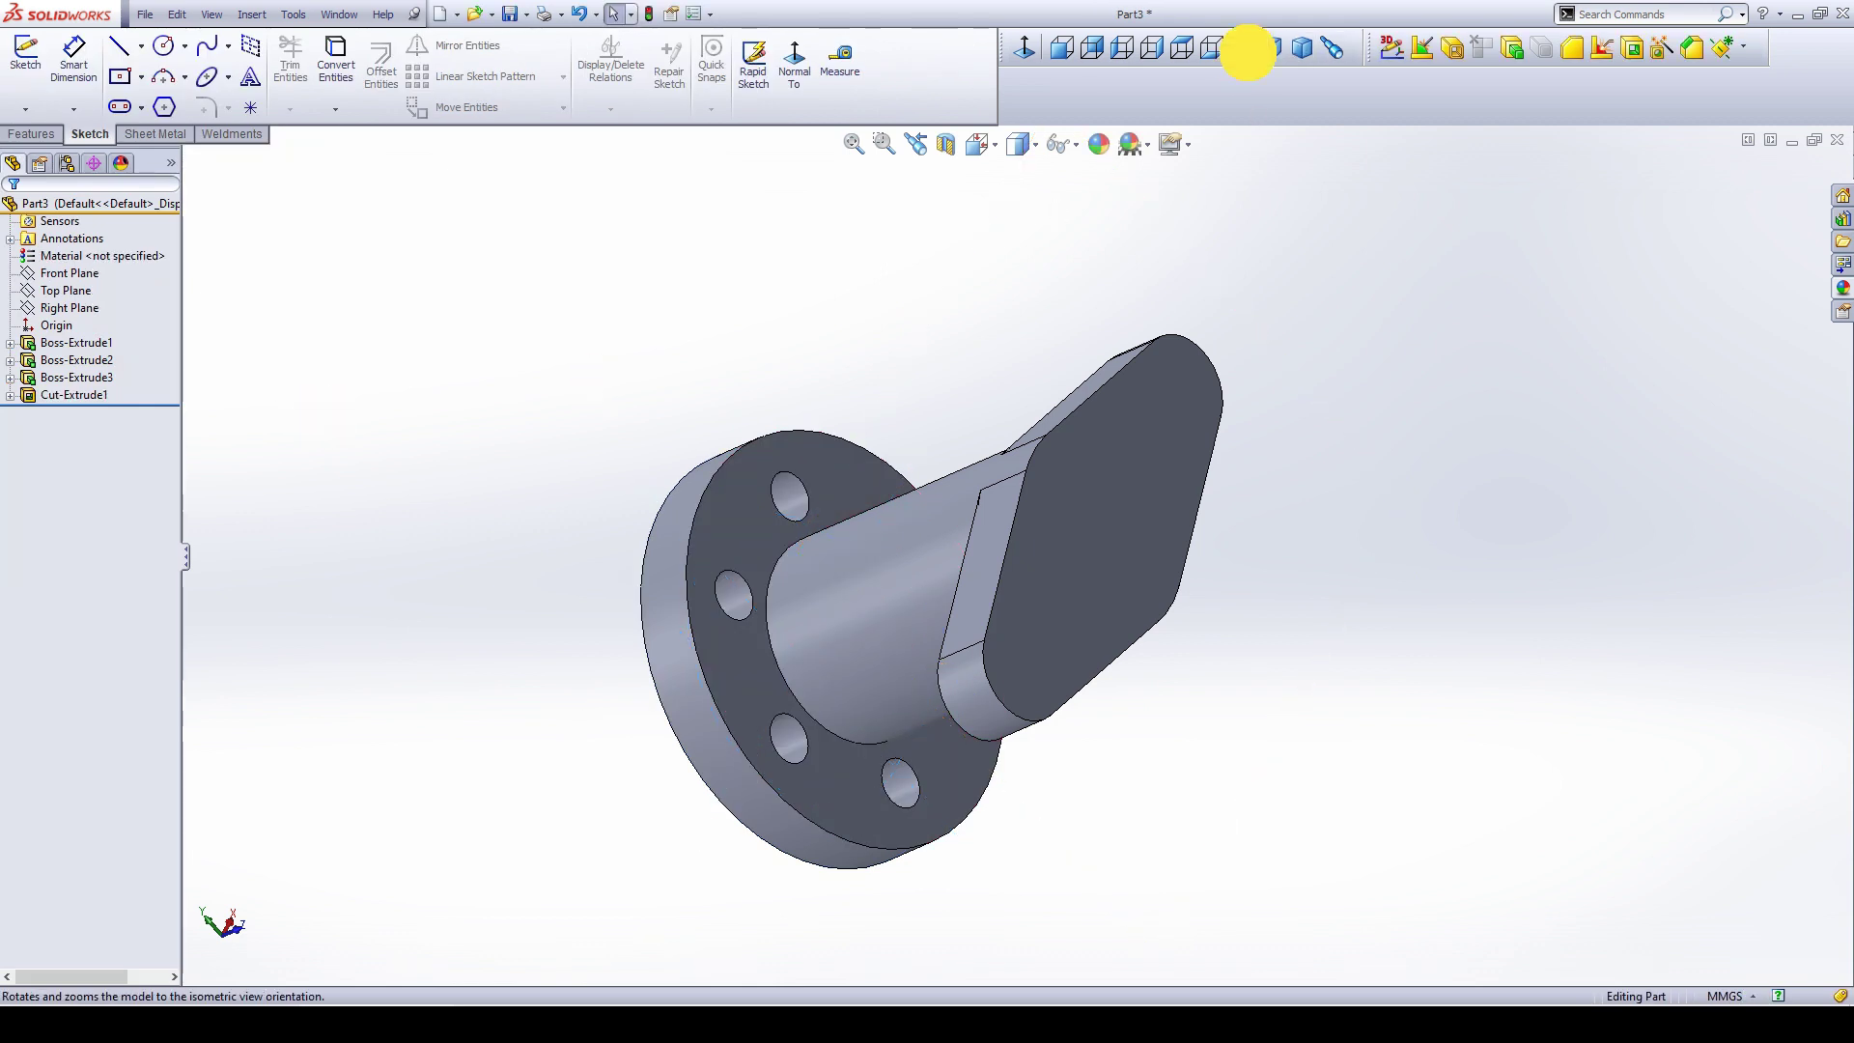
Start a sketch on the flange's outer face and draw a circle about 27.5 mm in diameter centred on the origin.
click(1242, 48)
click(943, 601)
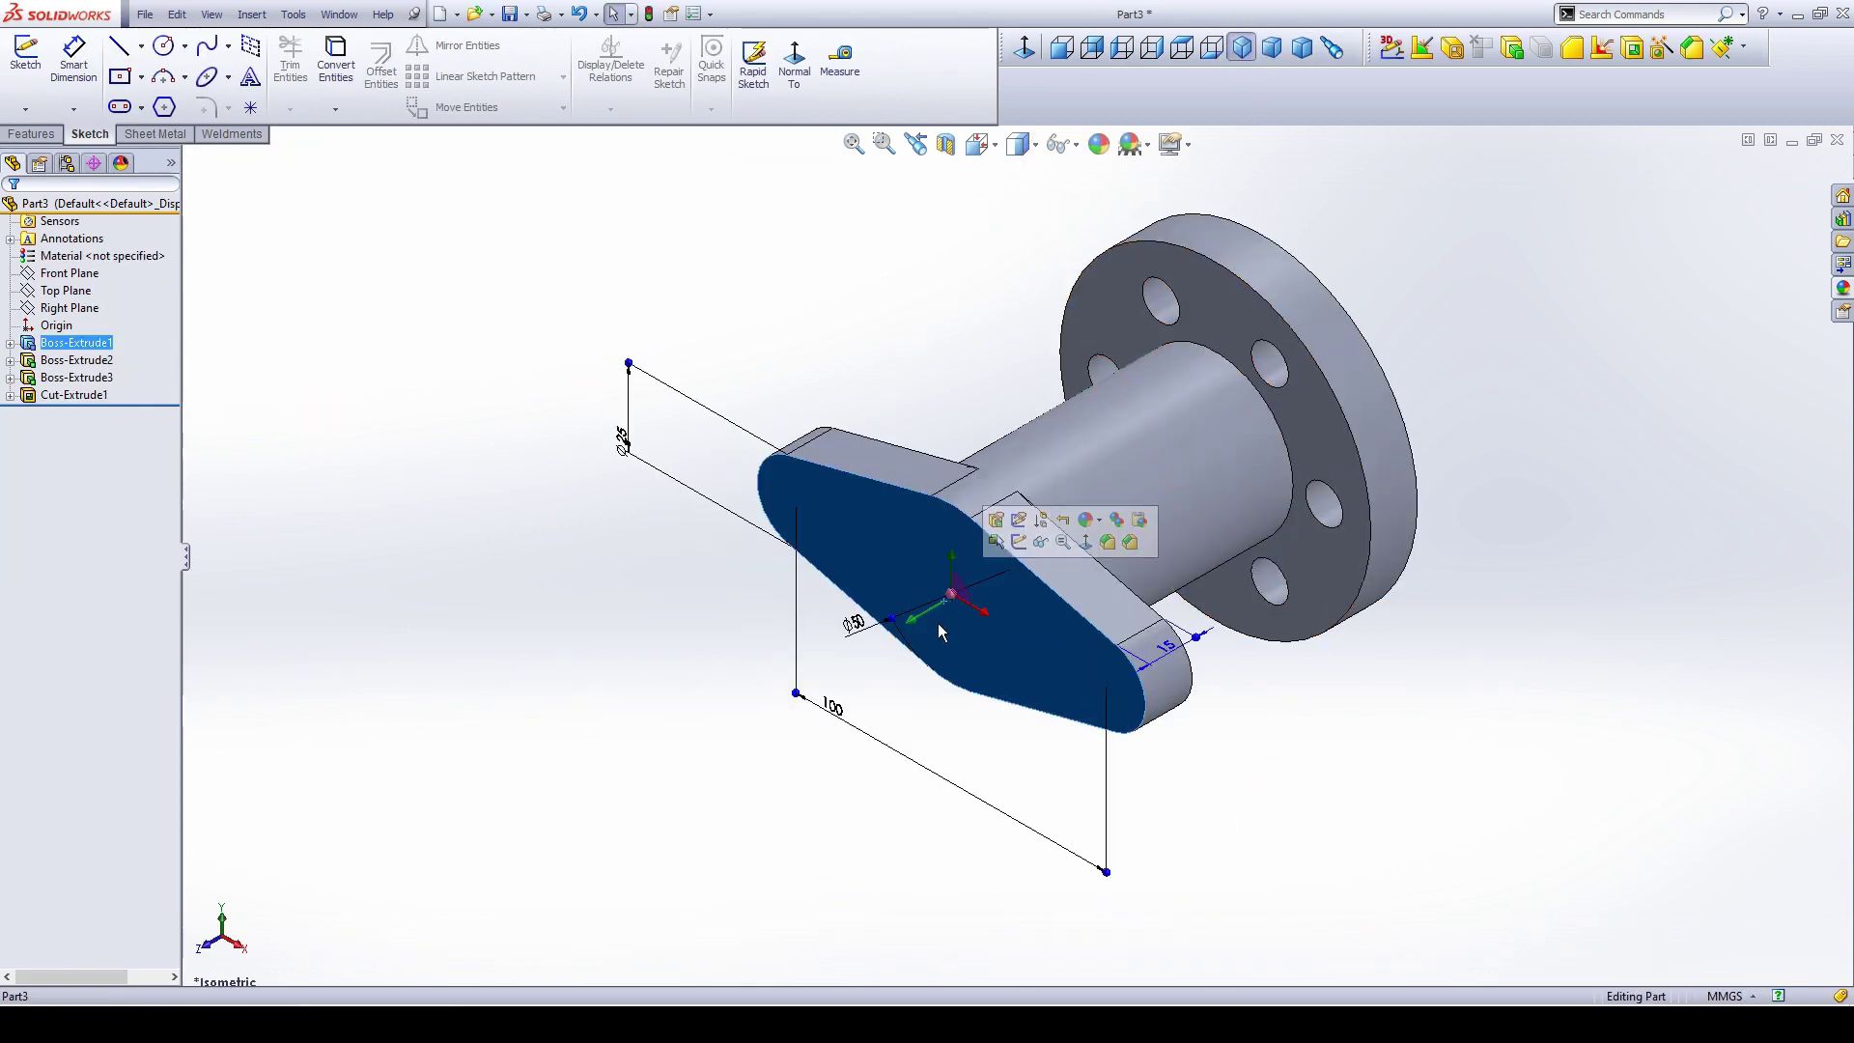
click(1017, 539)
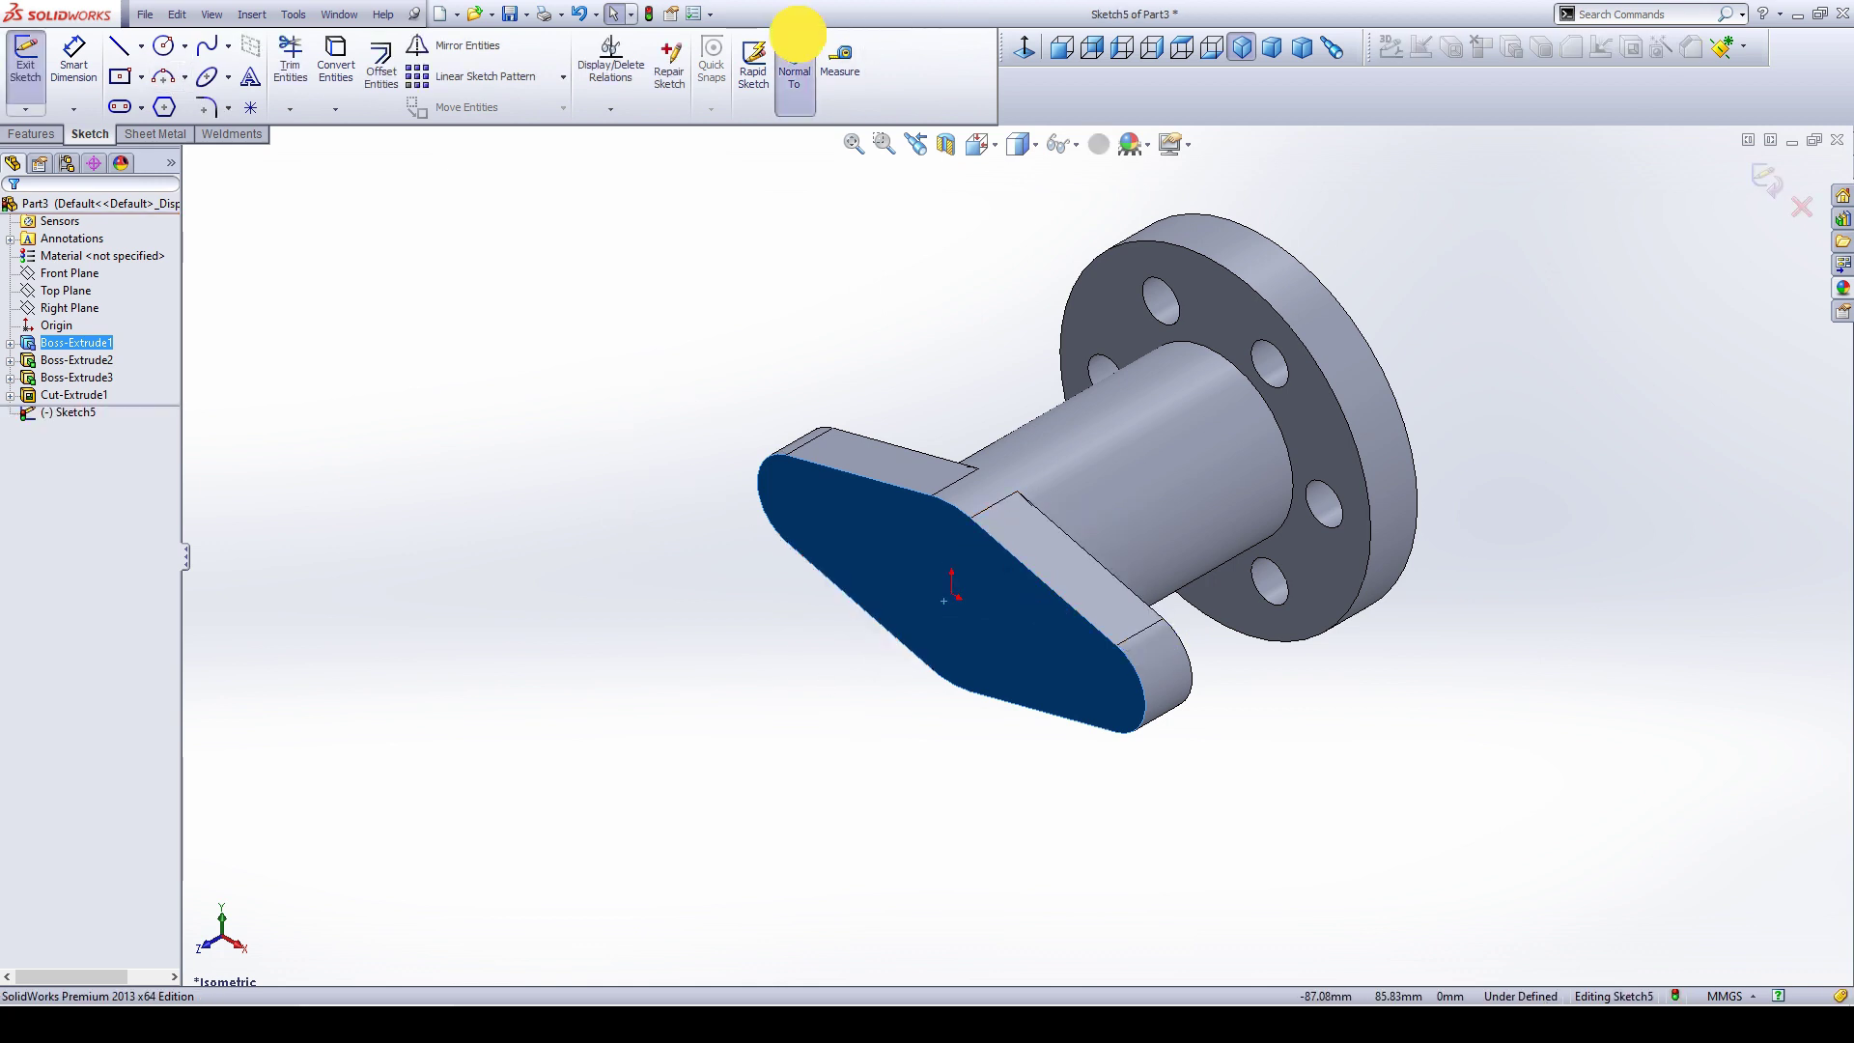
click(796, 53)
click(542, 334)
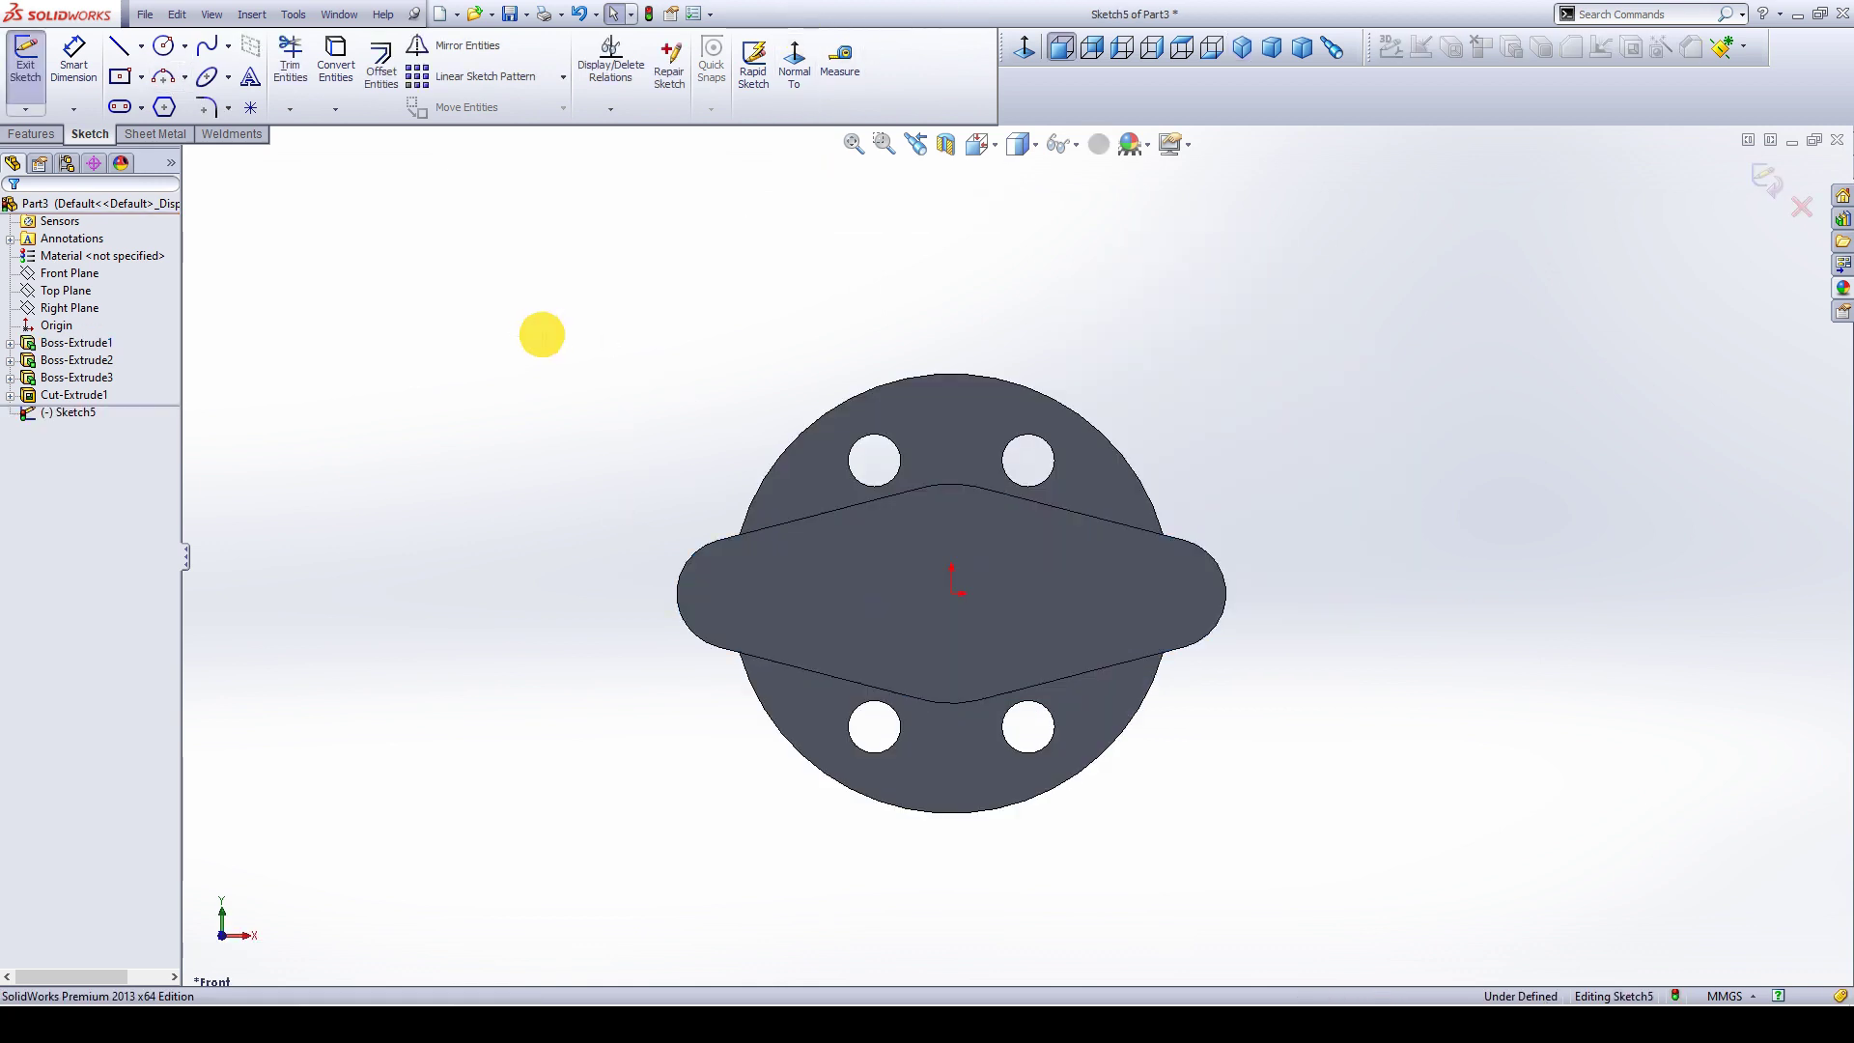
click(177, 54)
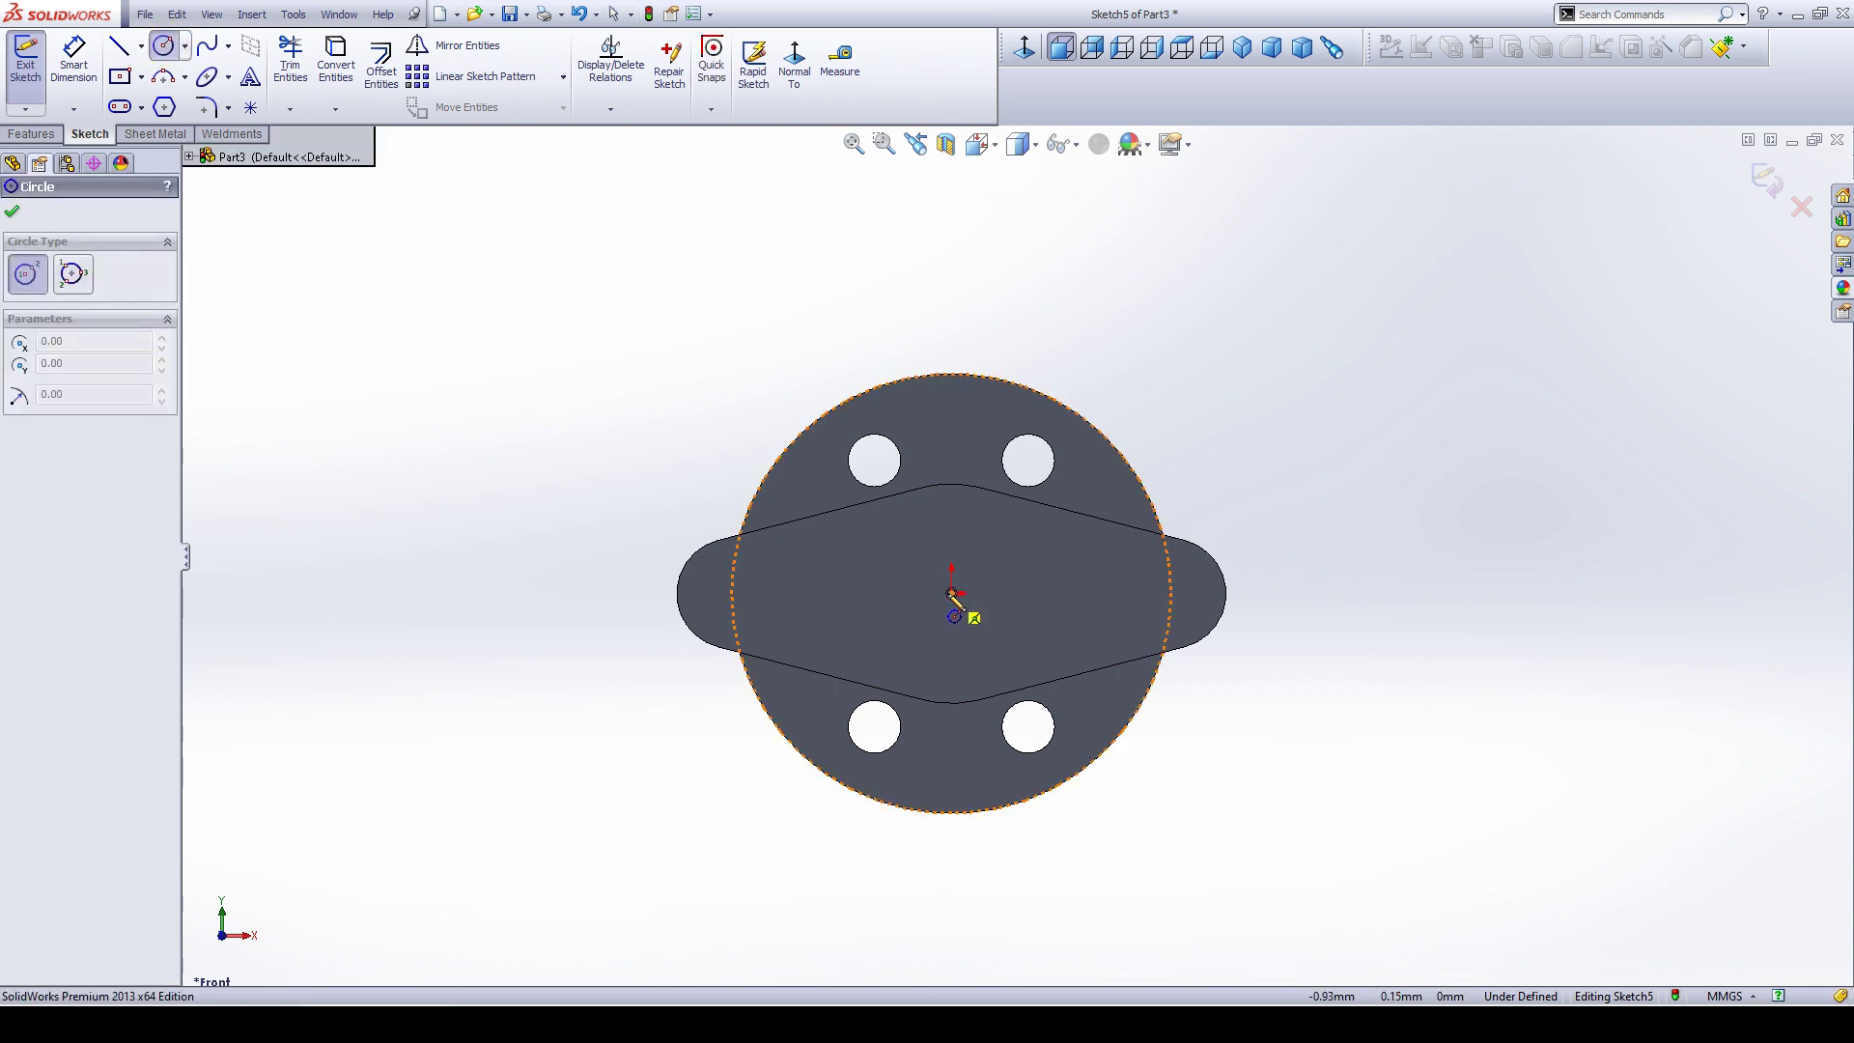
click(951, 593)
click(998, 629)
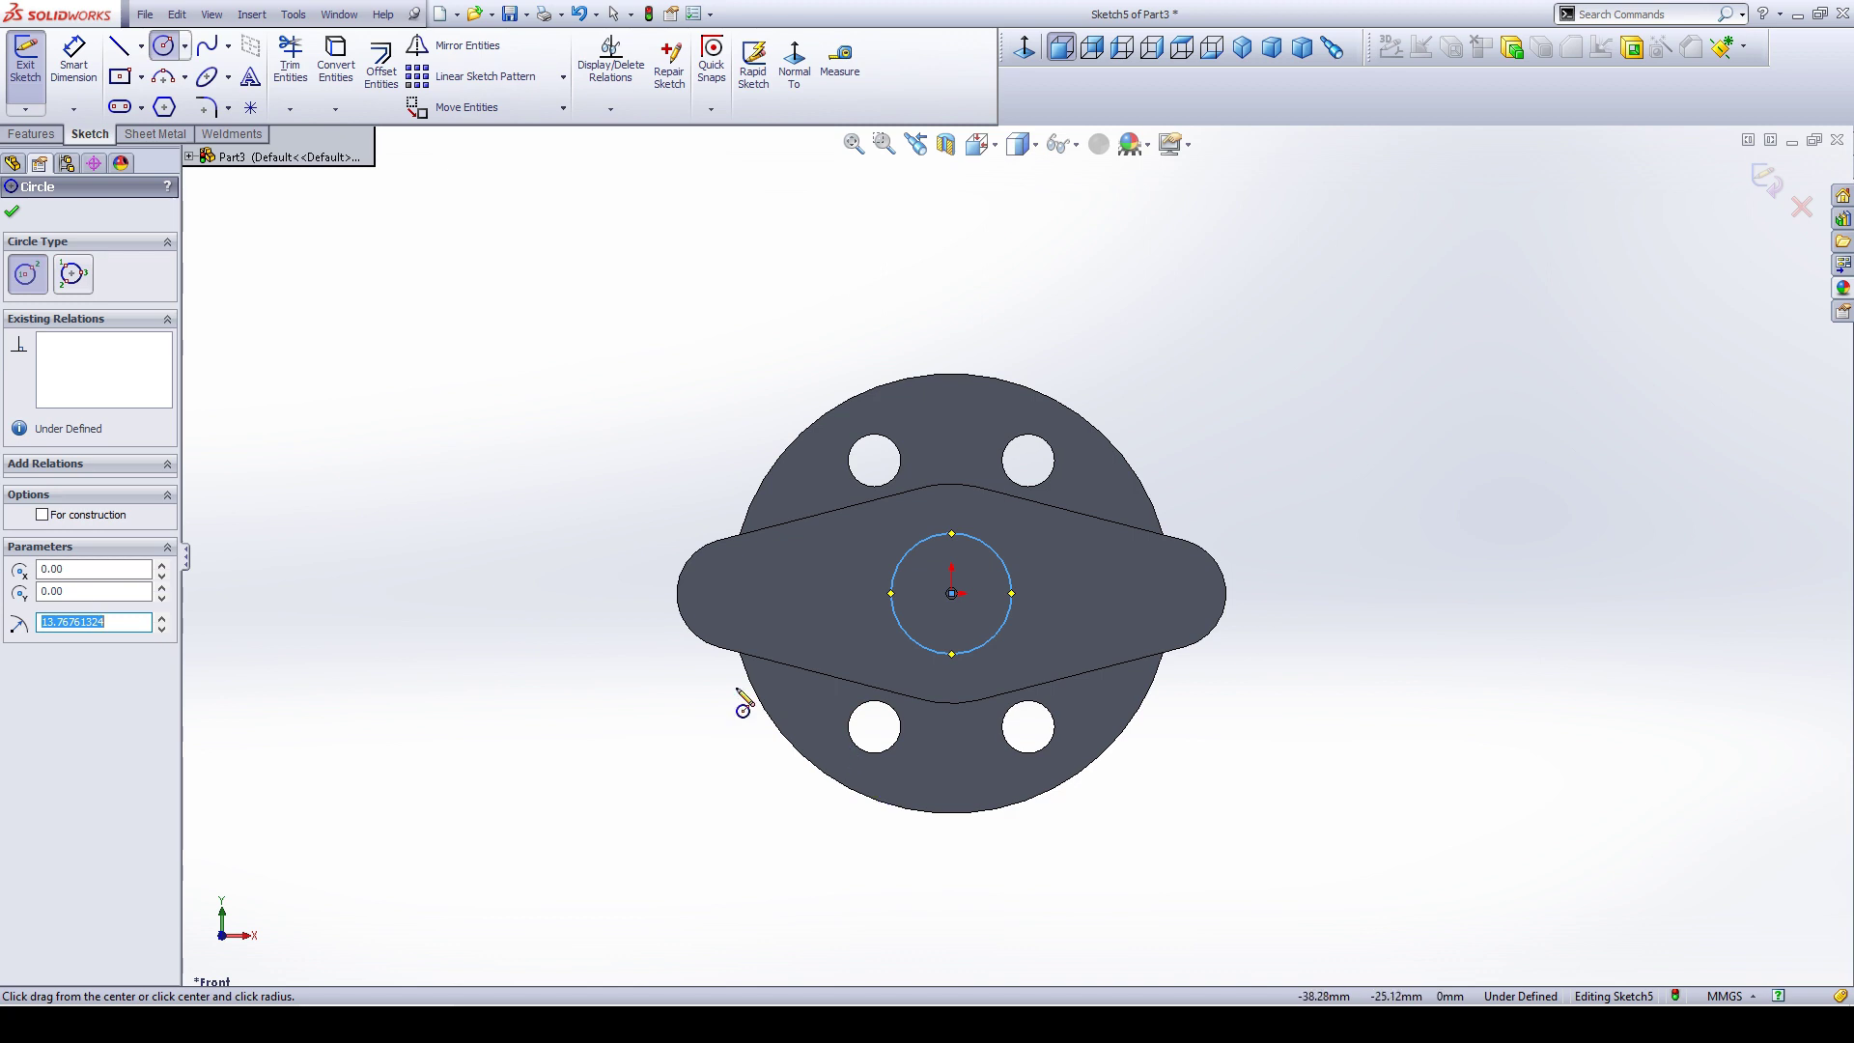
Dimension the central circle's diameter to 30 mm.
click(73, 58)
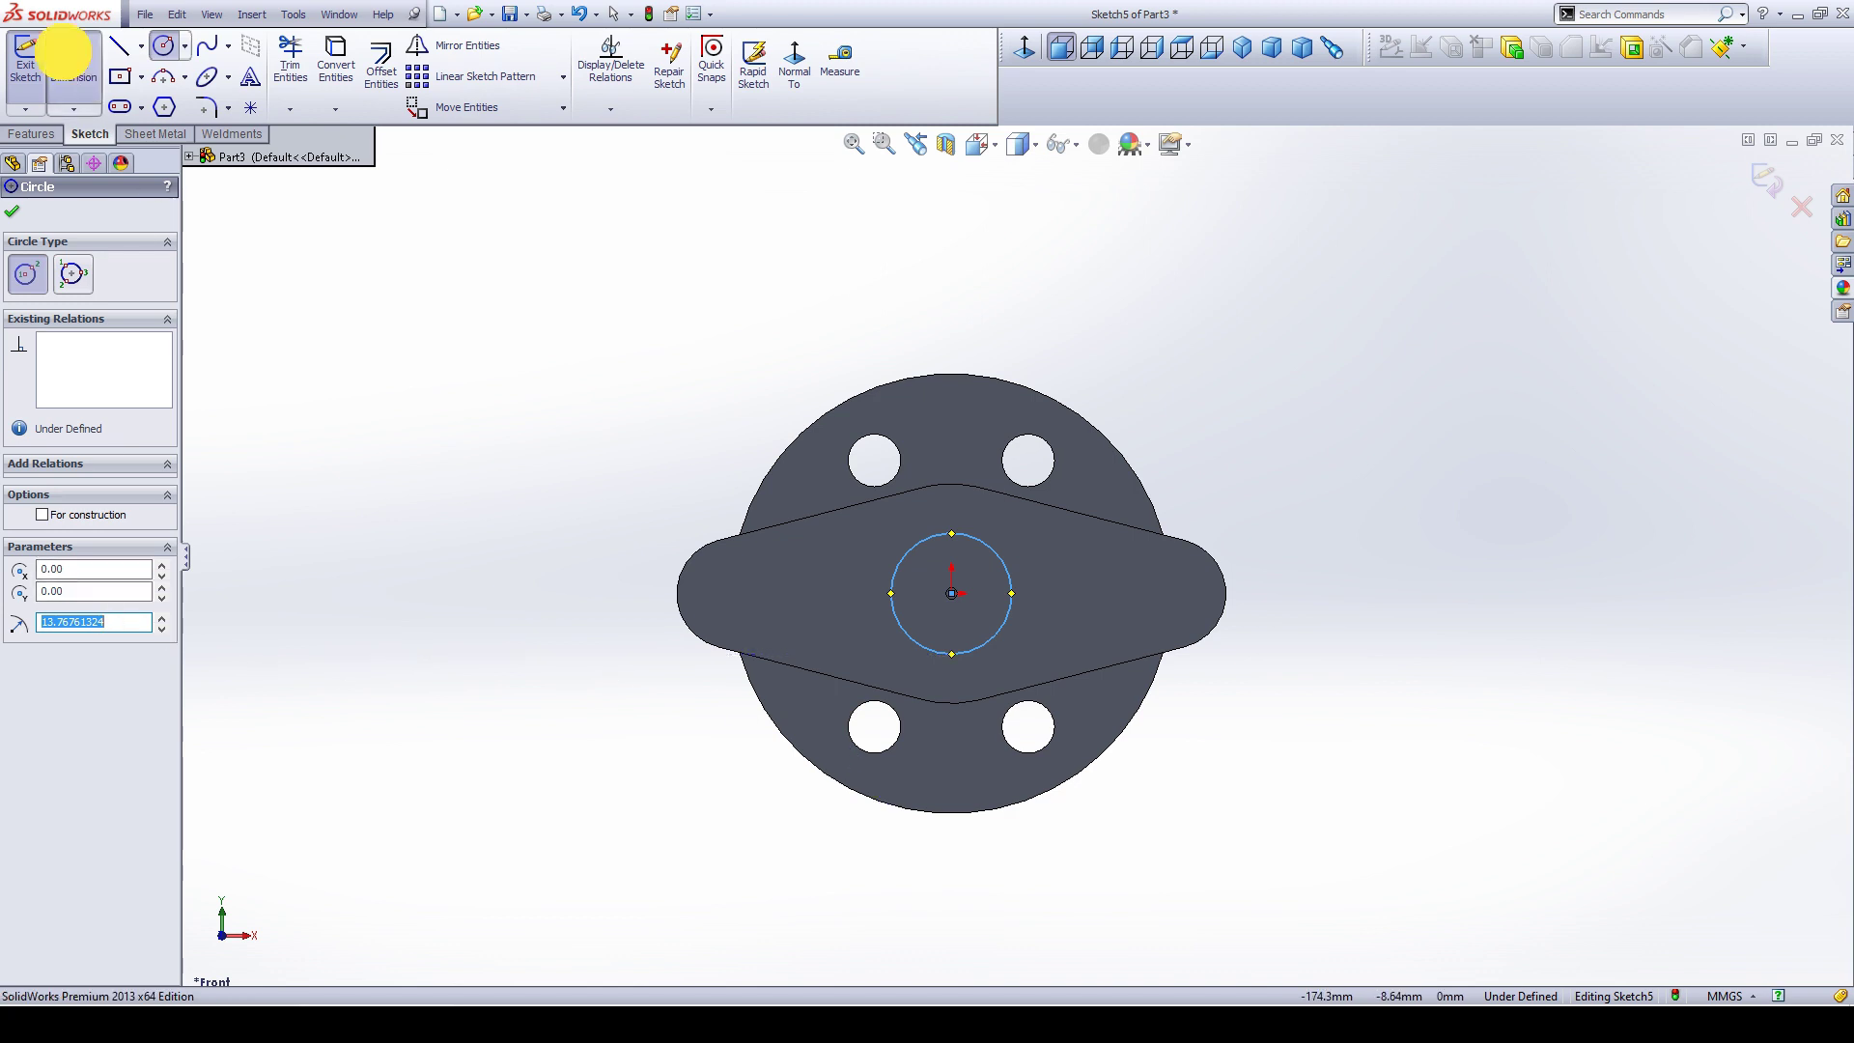
click(892, 590)
click(719, 411)
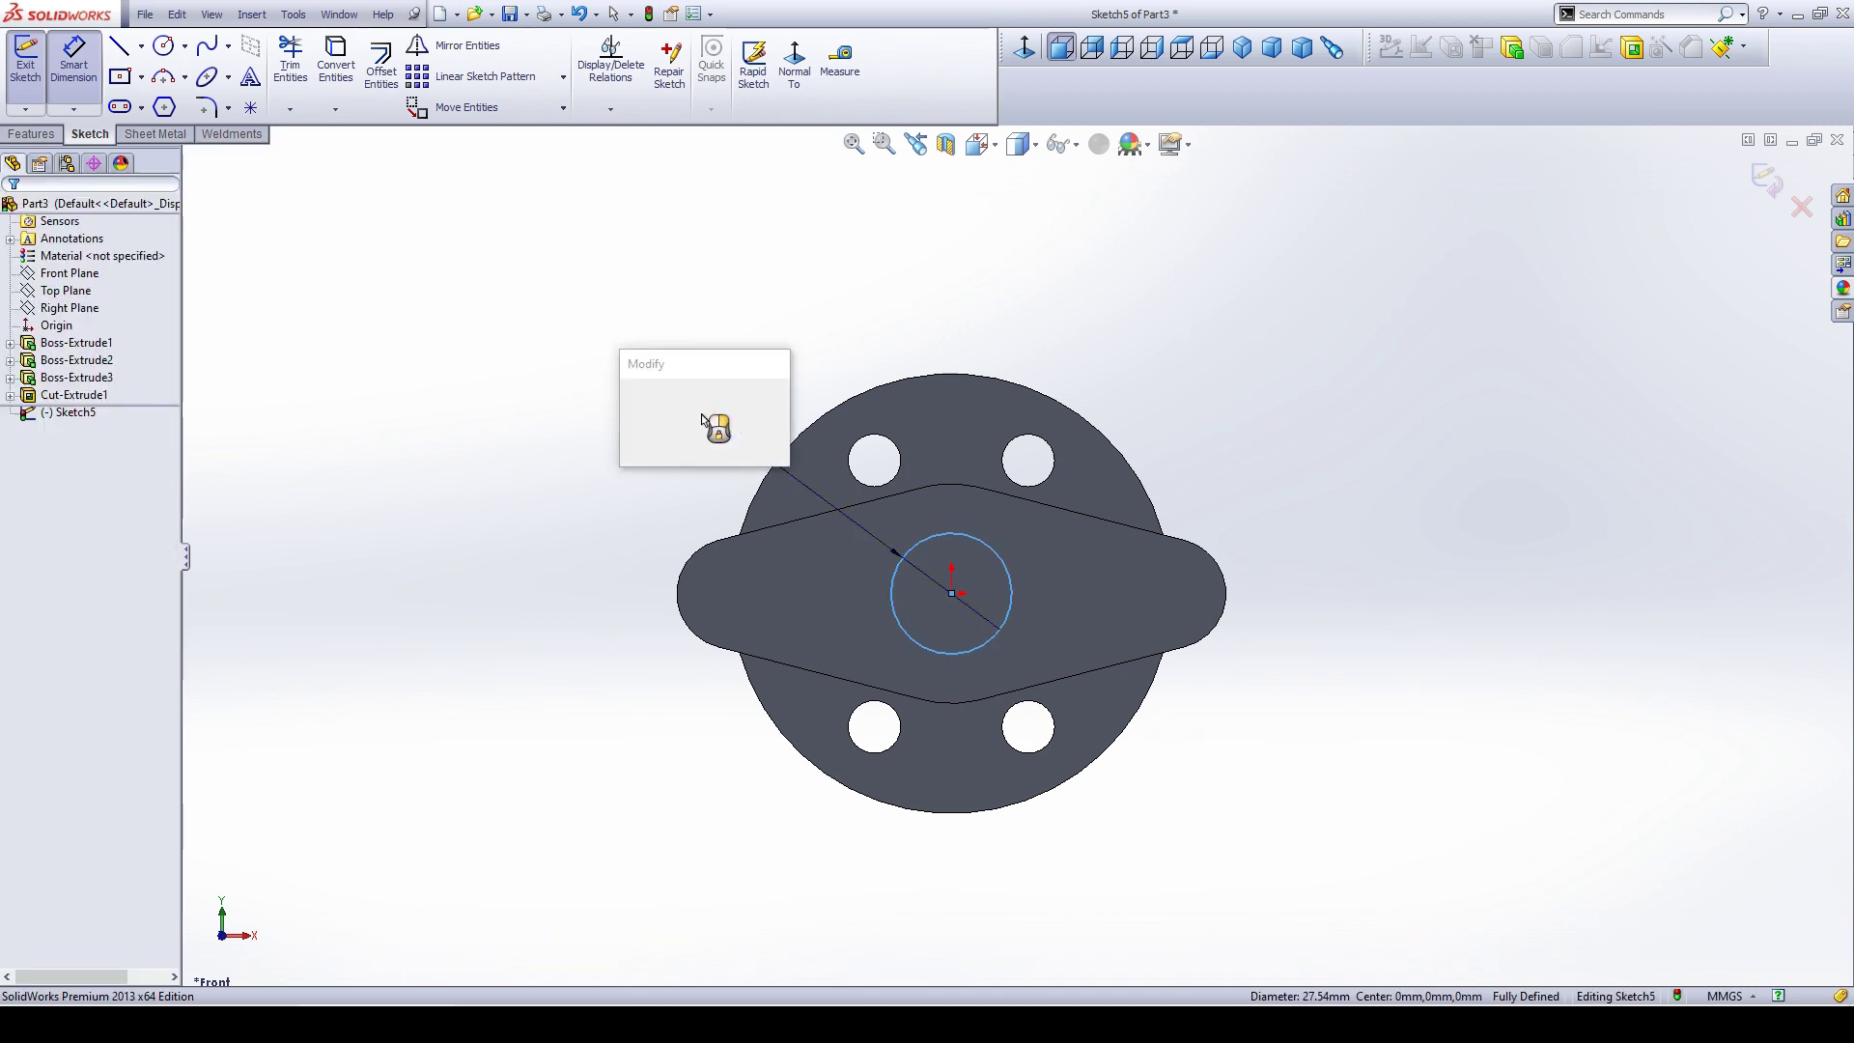
key(Return)
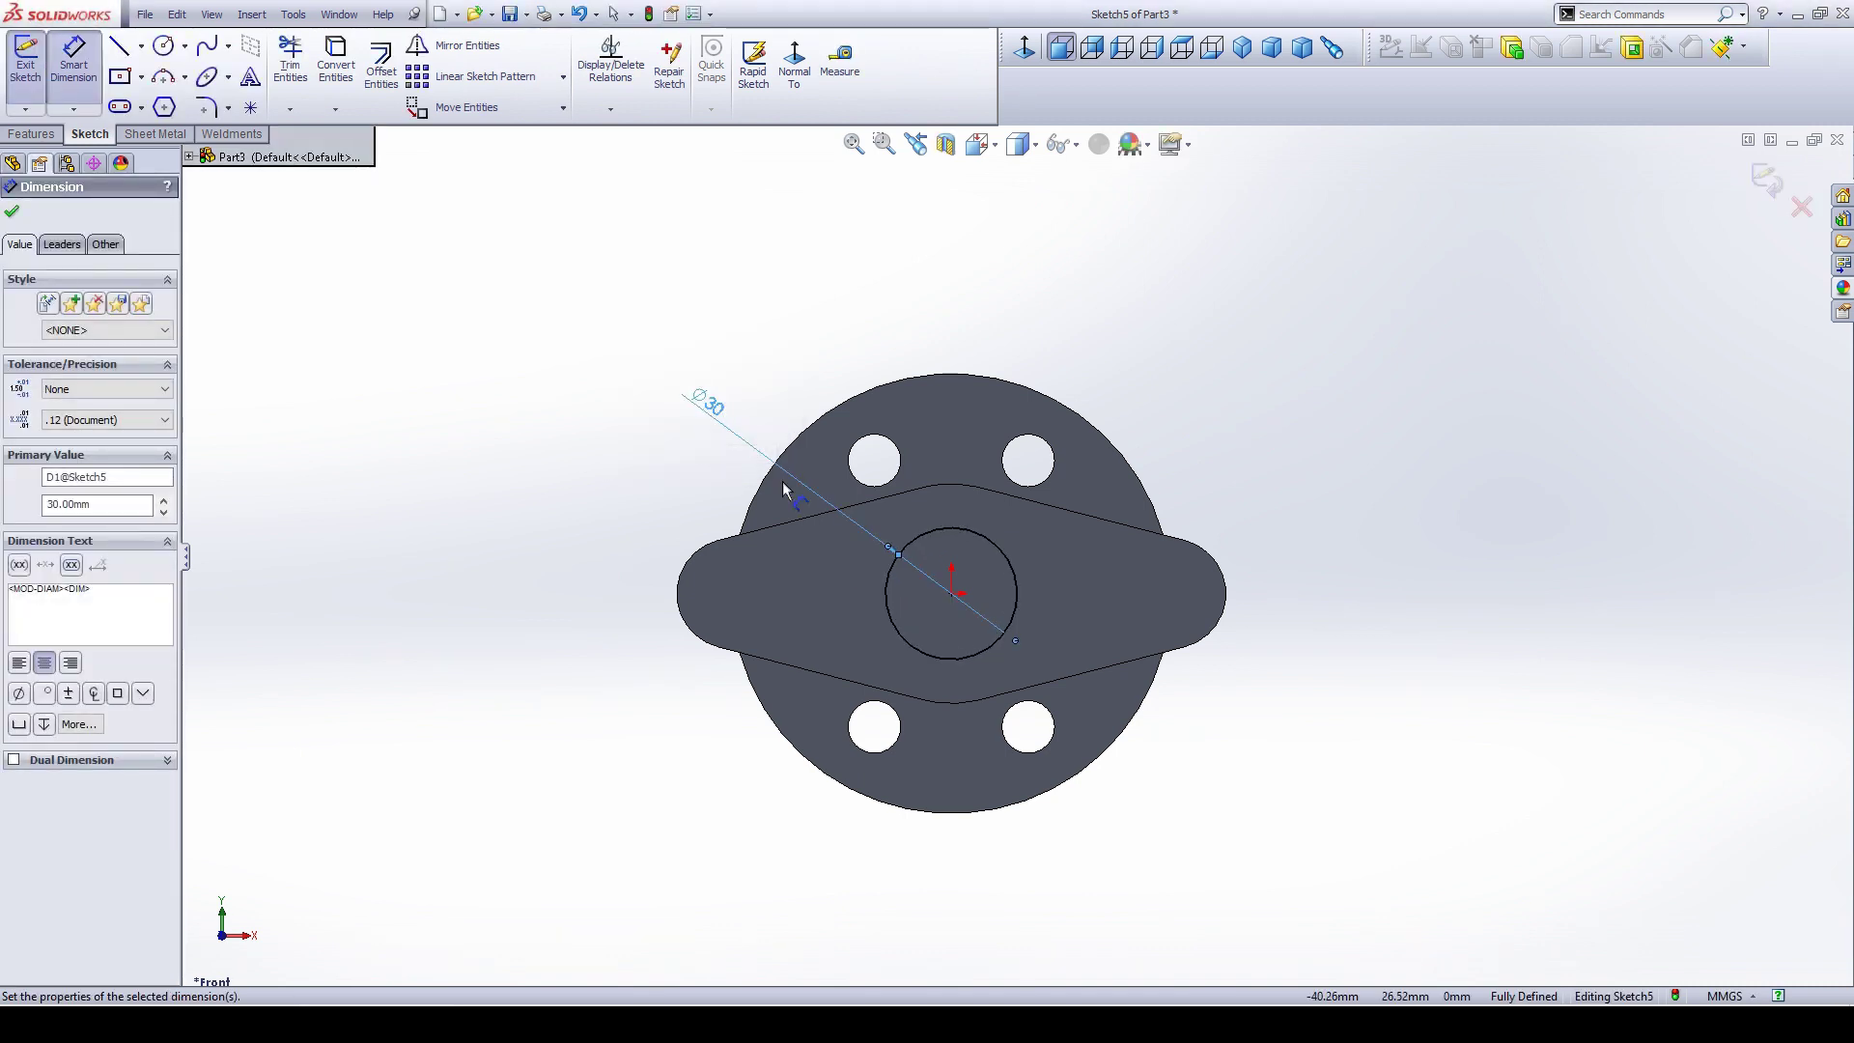
Cut-extrude the 30 mm circle lengthwise through the part with the Through All end condition.
click(31, 133)
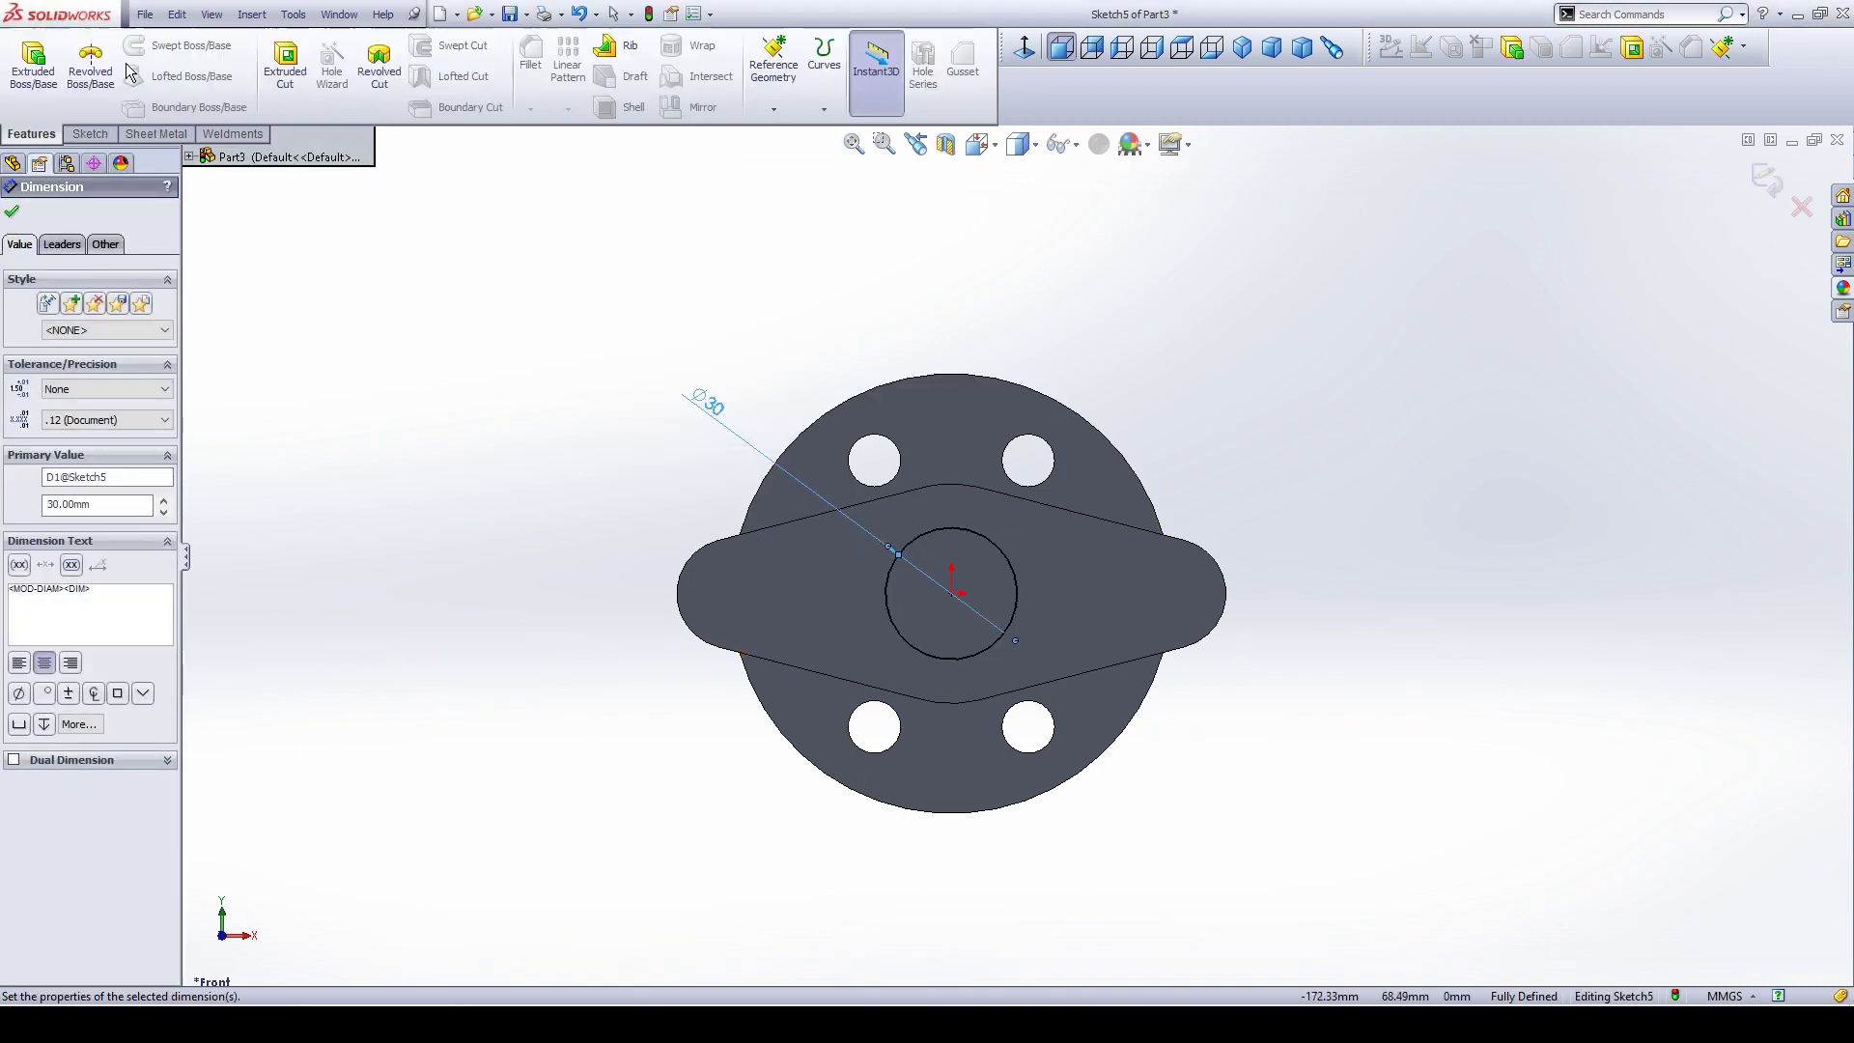
click(285, 64)
middle_drag(1164, 519, 1052, 671)
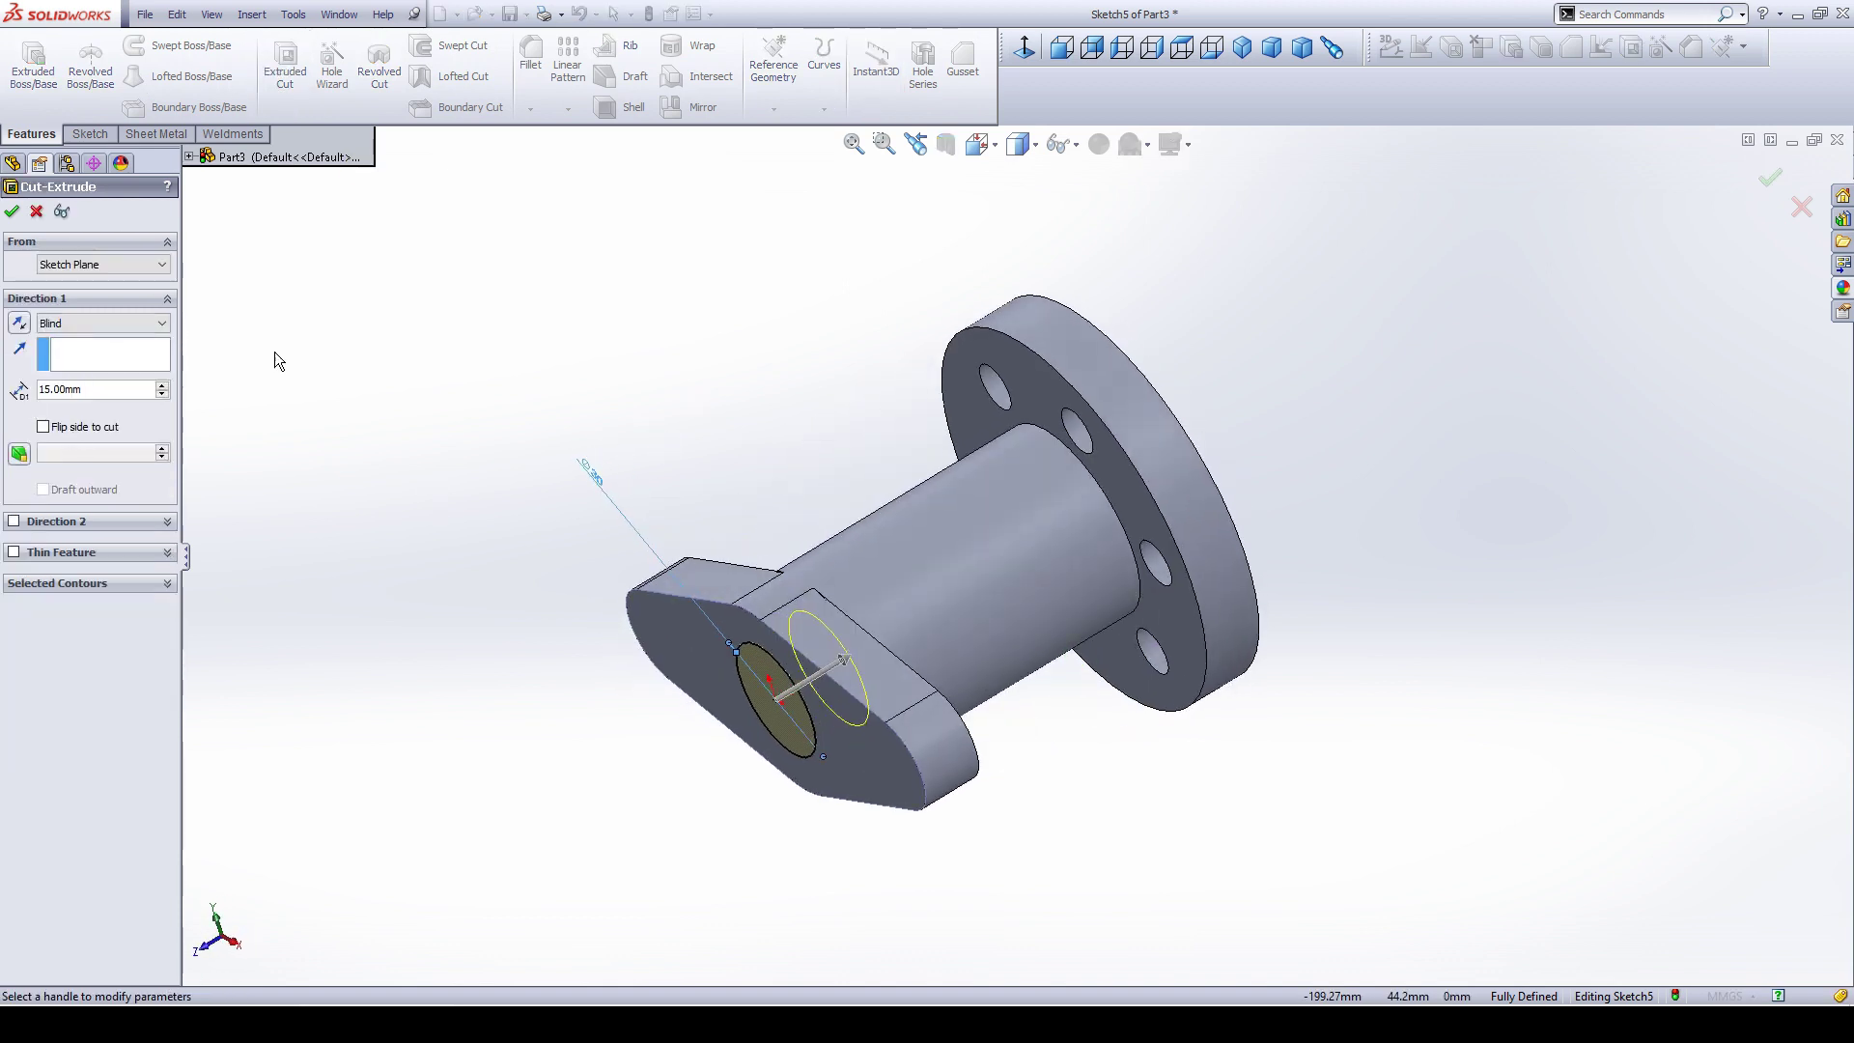
click(135, 323)
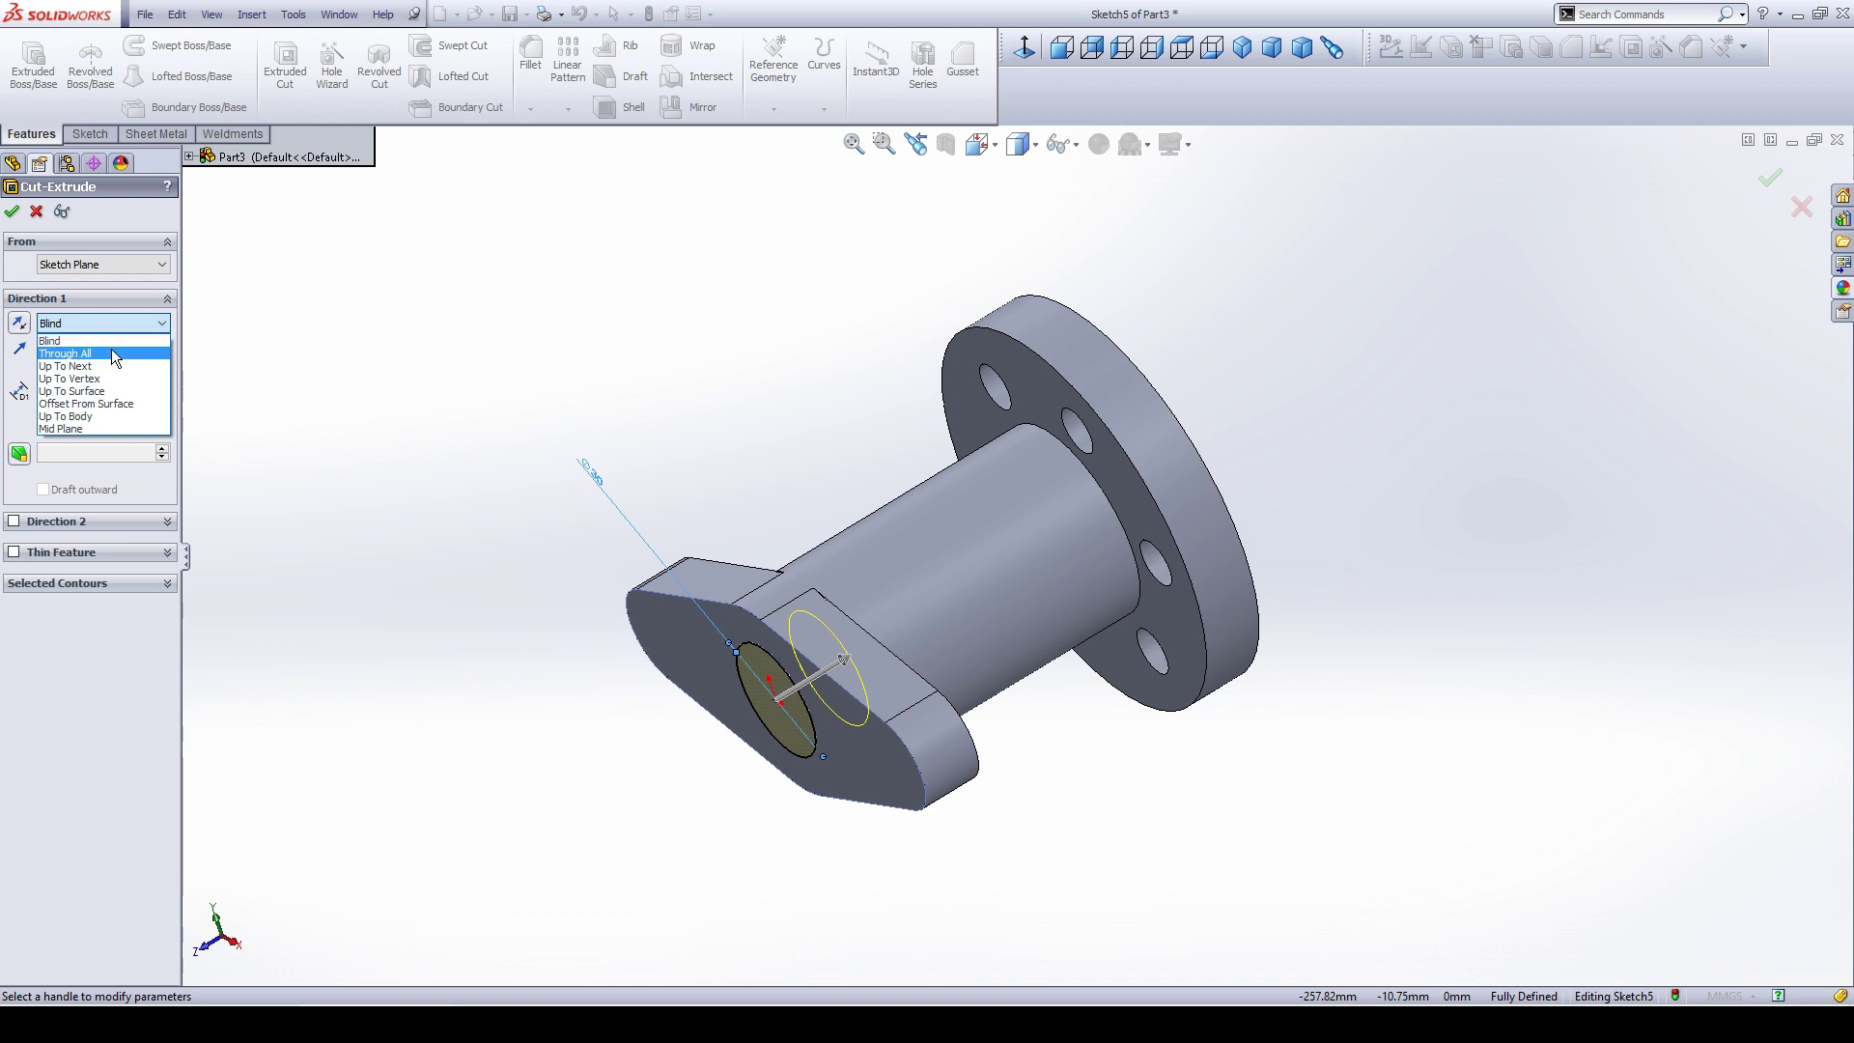
click(112, 353)
click(6, 215)
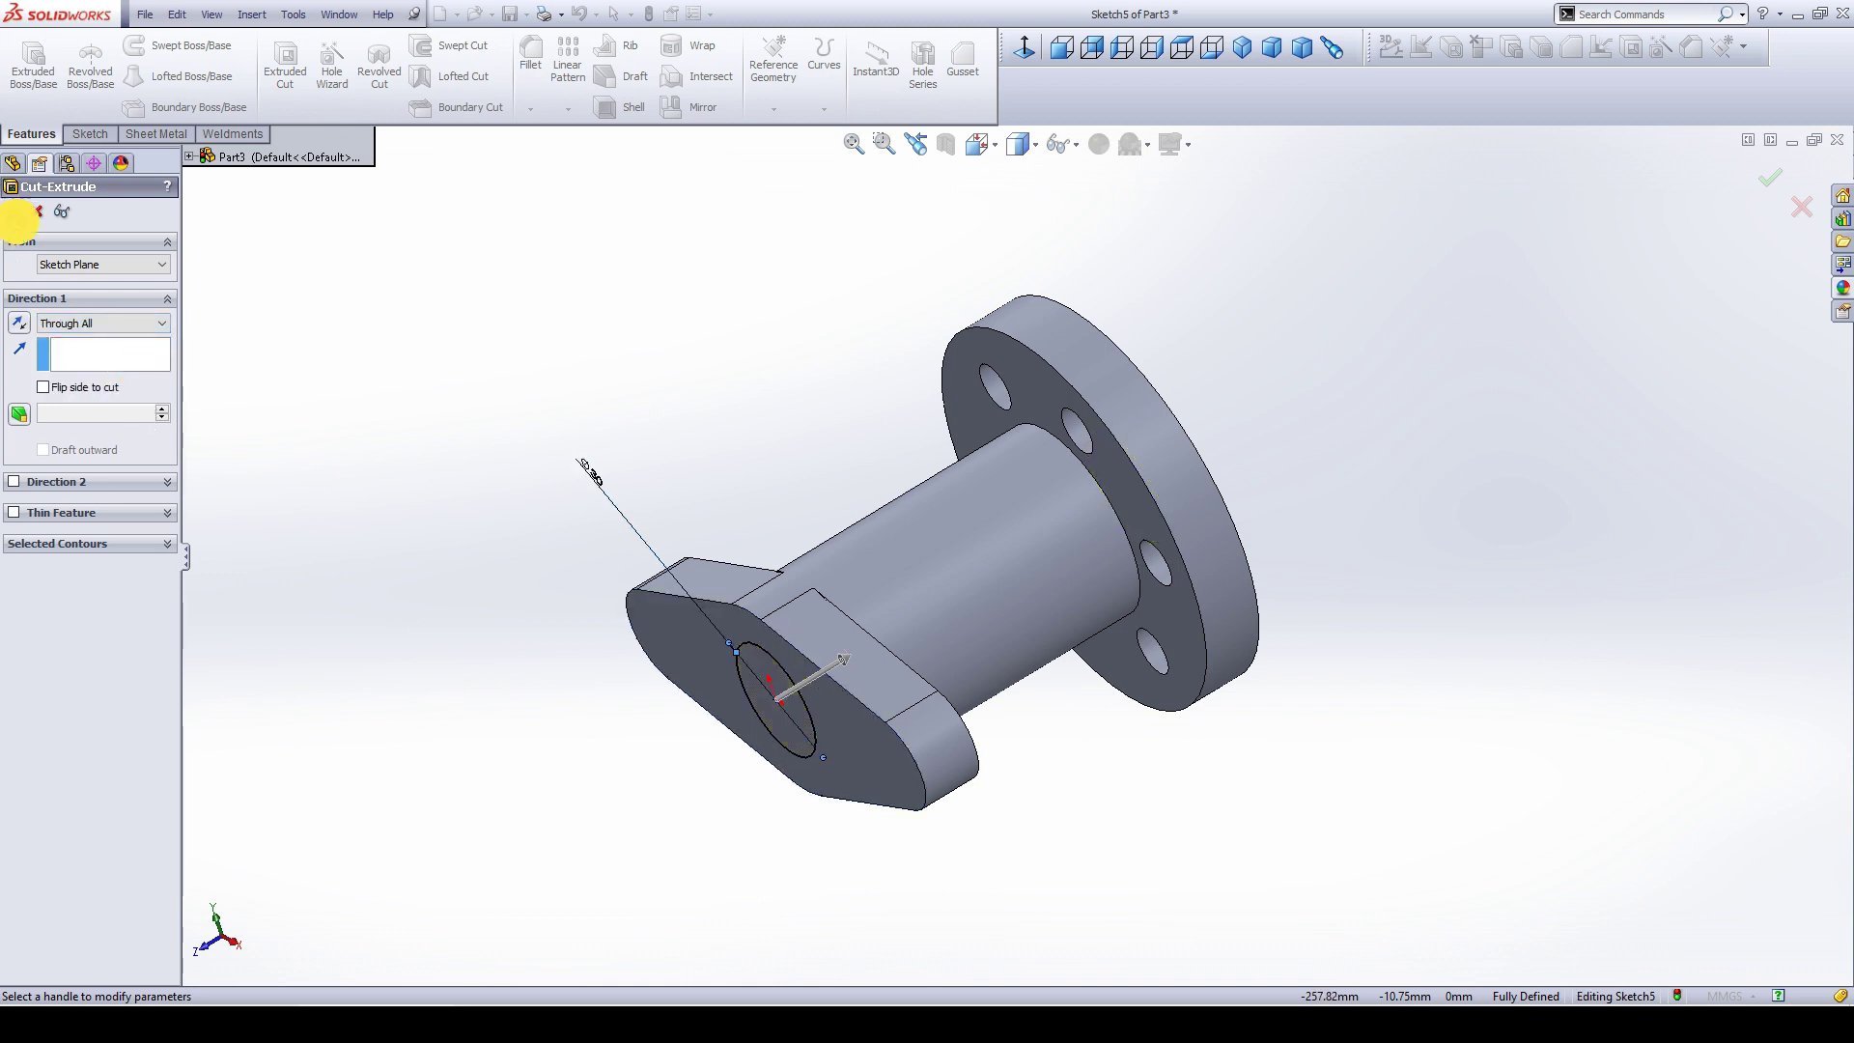
Sketch a circle about 13.5 mm in diameter at the centre of each rounded end on the flange's outer face.
mouse_move(458, 487)
middle_down()
mouse_move(733, 389)
mouse_move(634, 389)
mouse_move(372, 497)
mouse_move(609, 460)
mouse_move(656, 496)
middle_up()
click(647, 510)
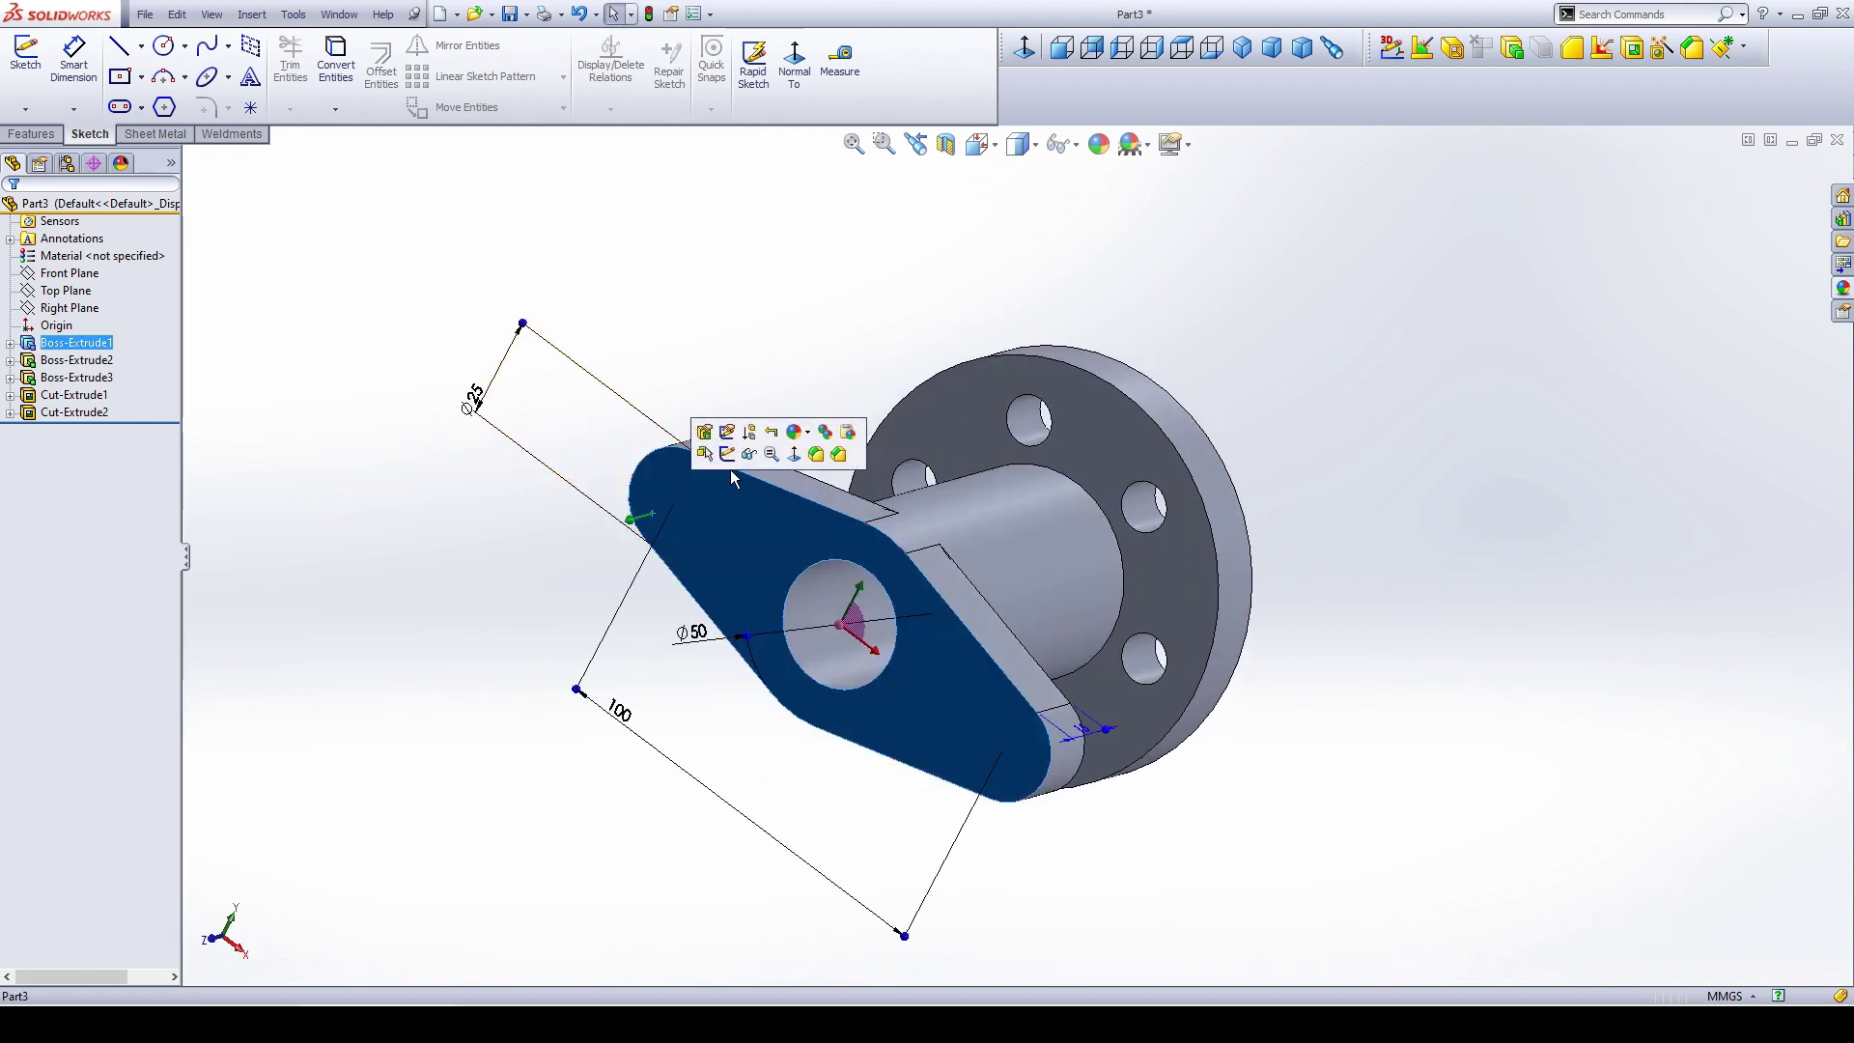
click(746, 468)
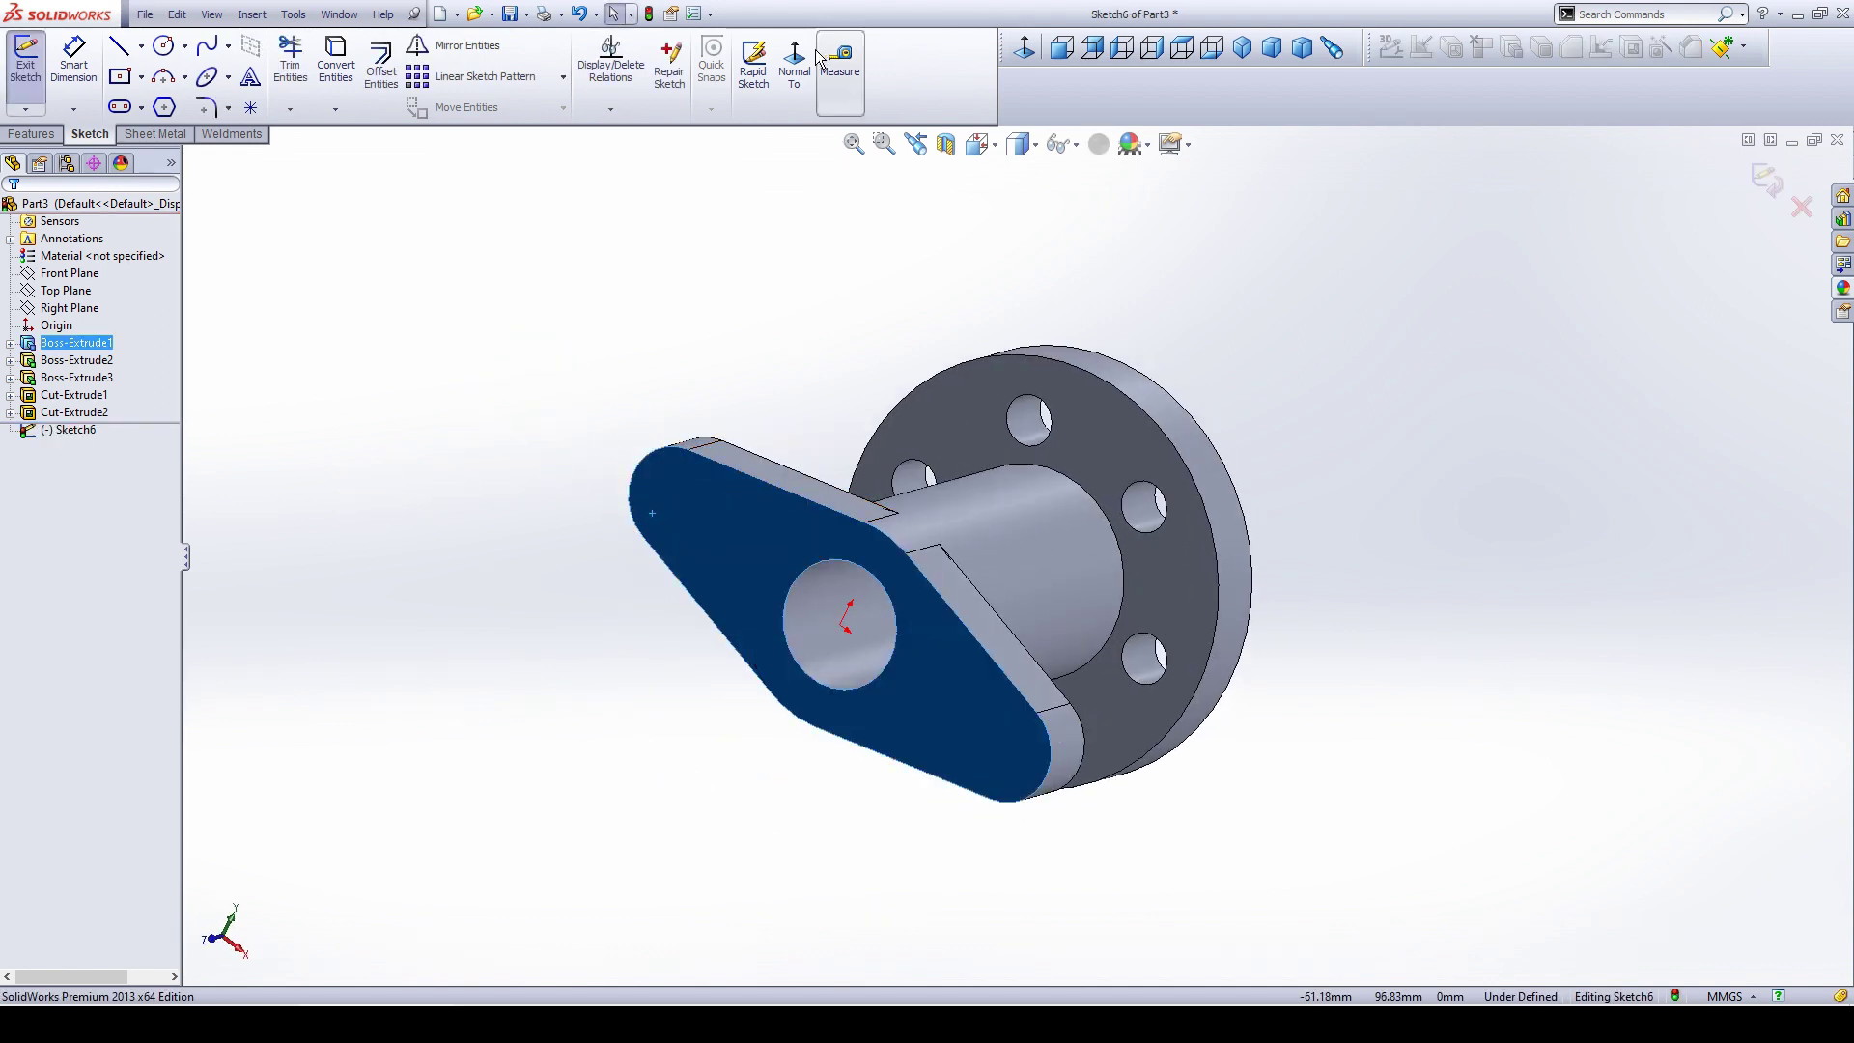
click(794, 64)
click(560, 527)
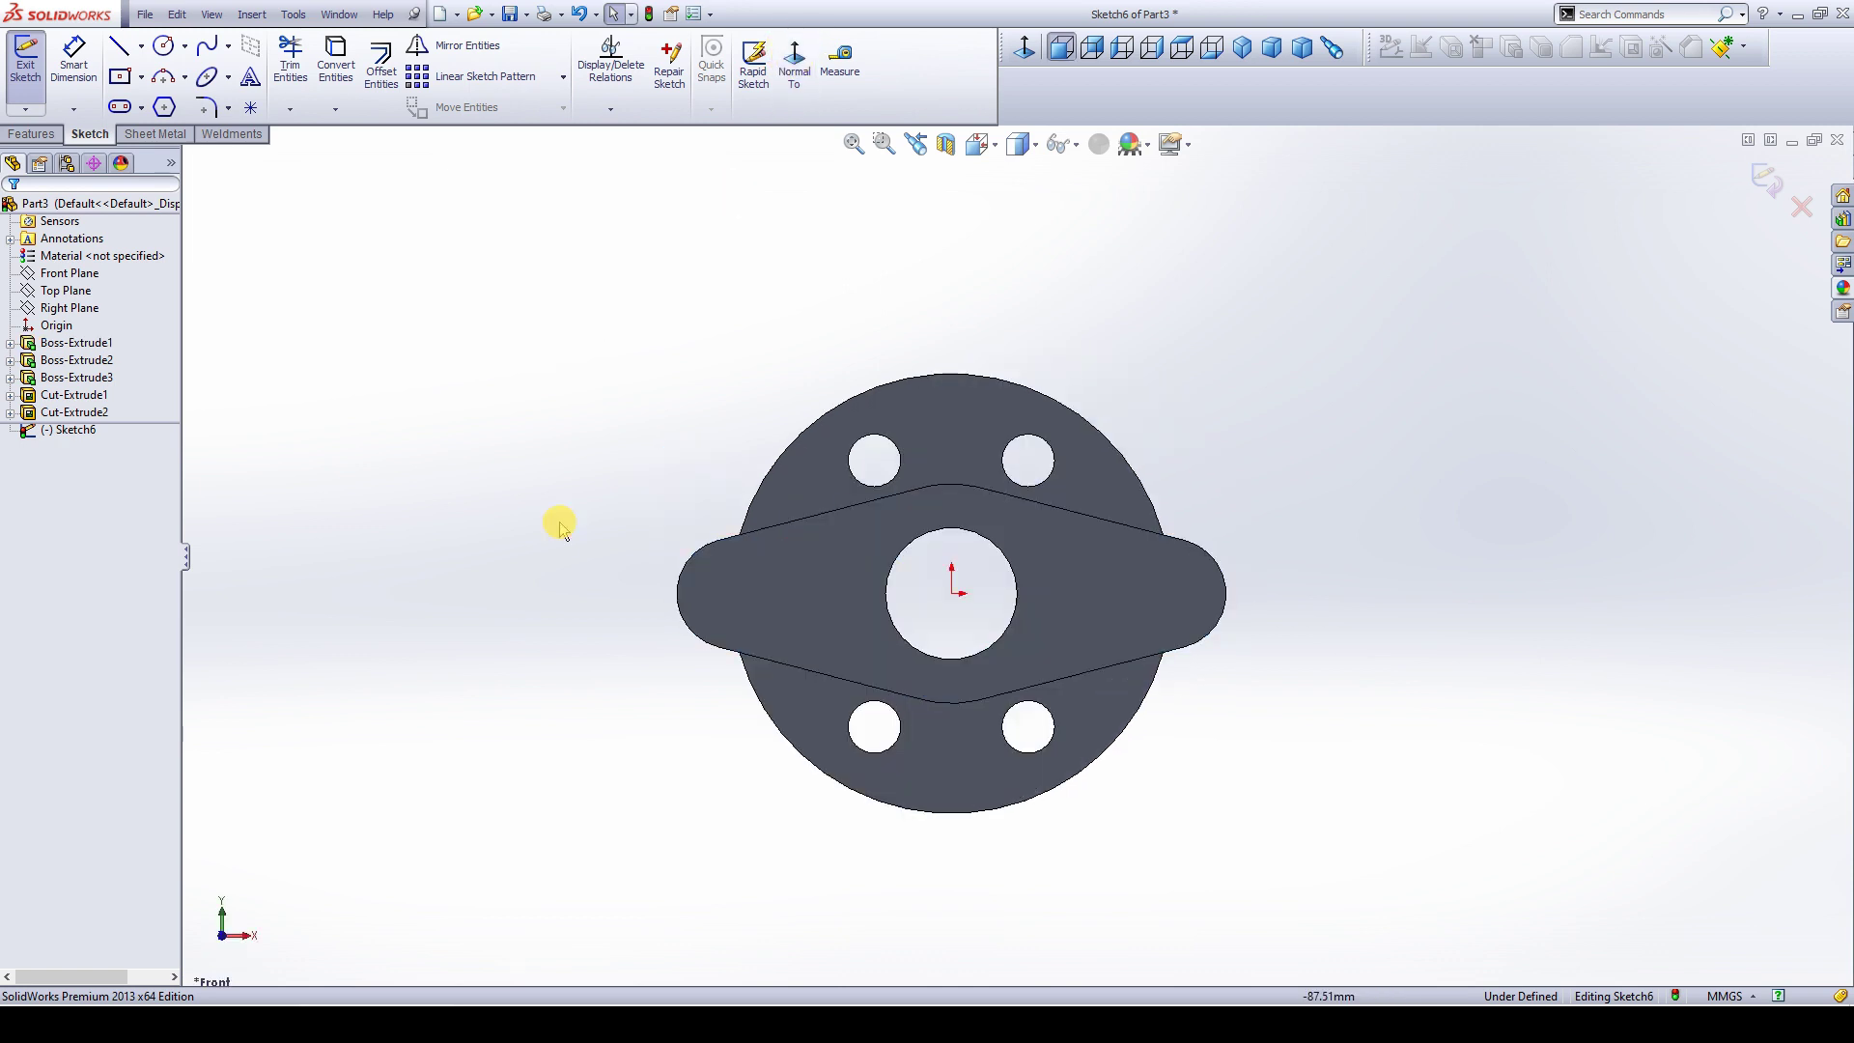
click(164, 51)
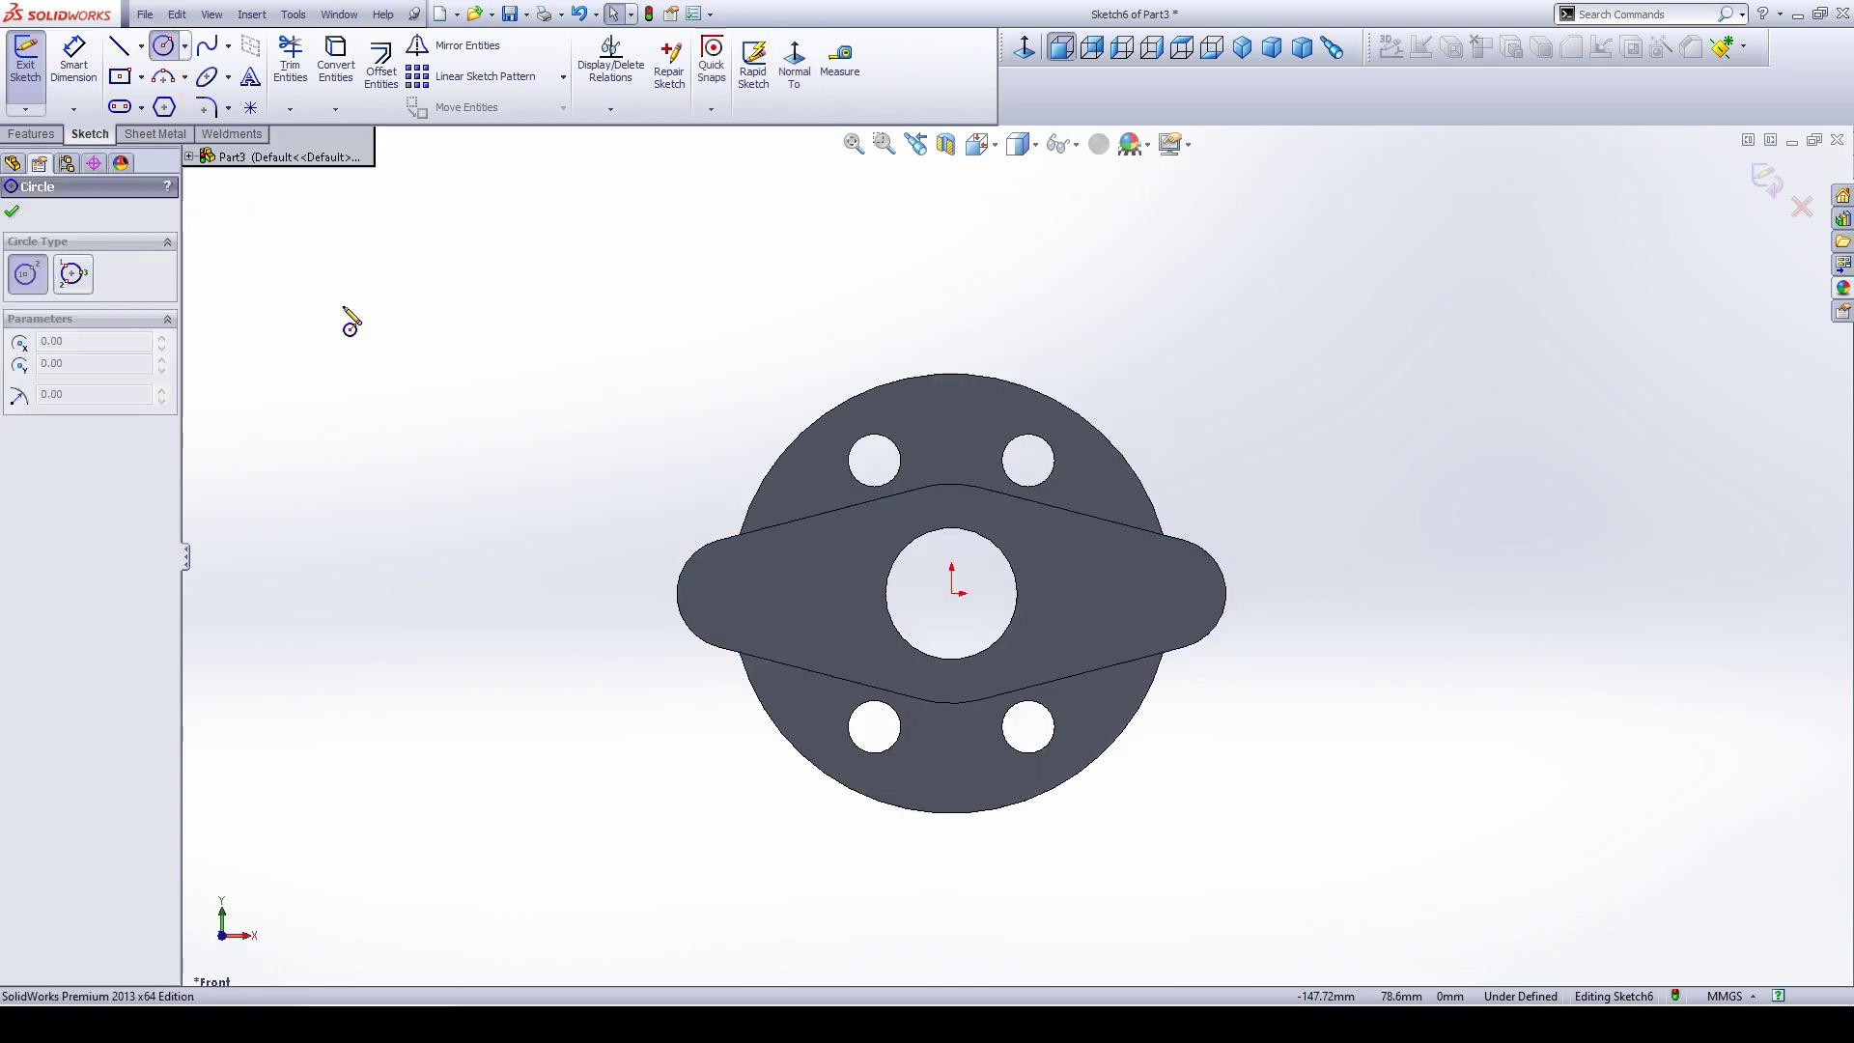
click(732, 593)
click(762, 593)
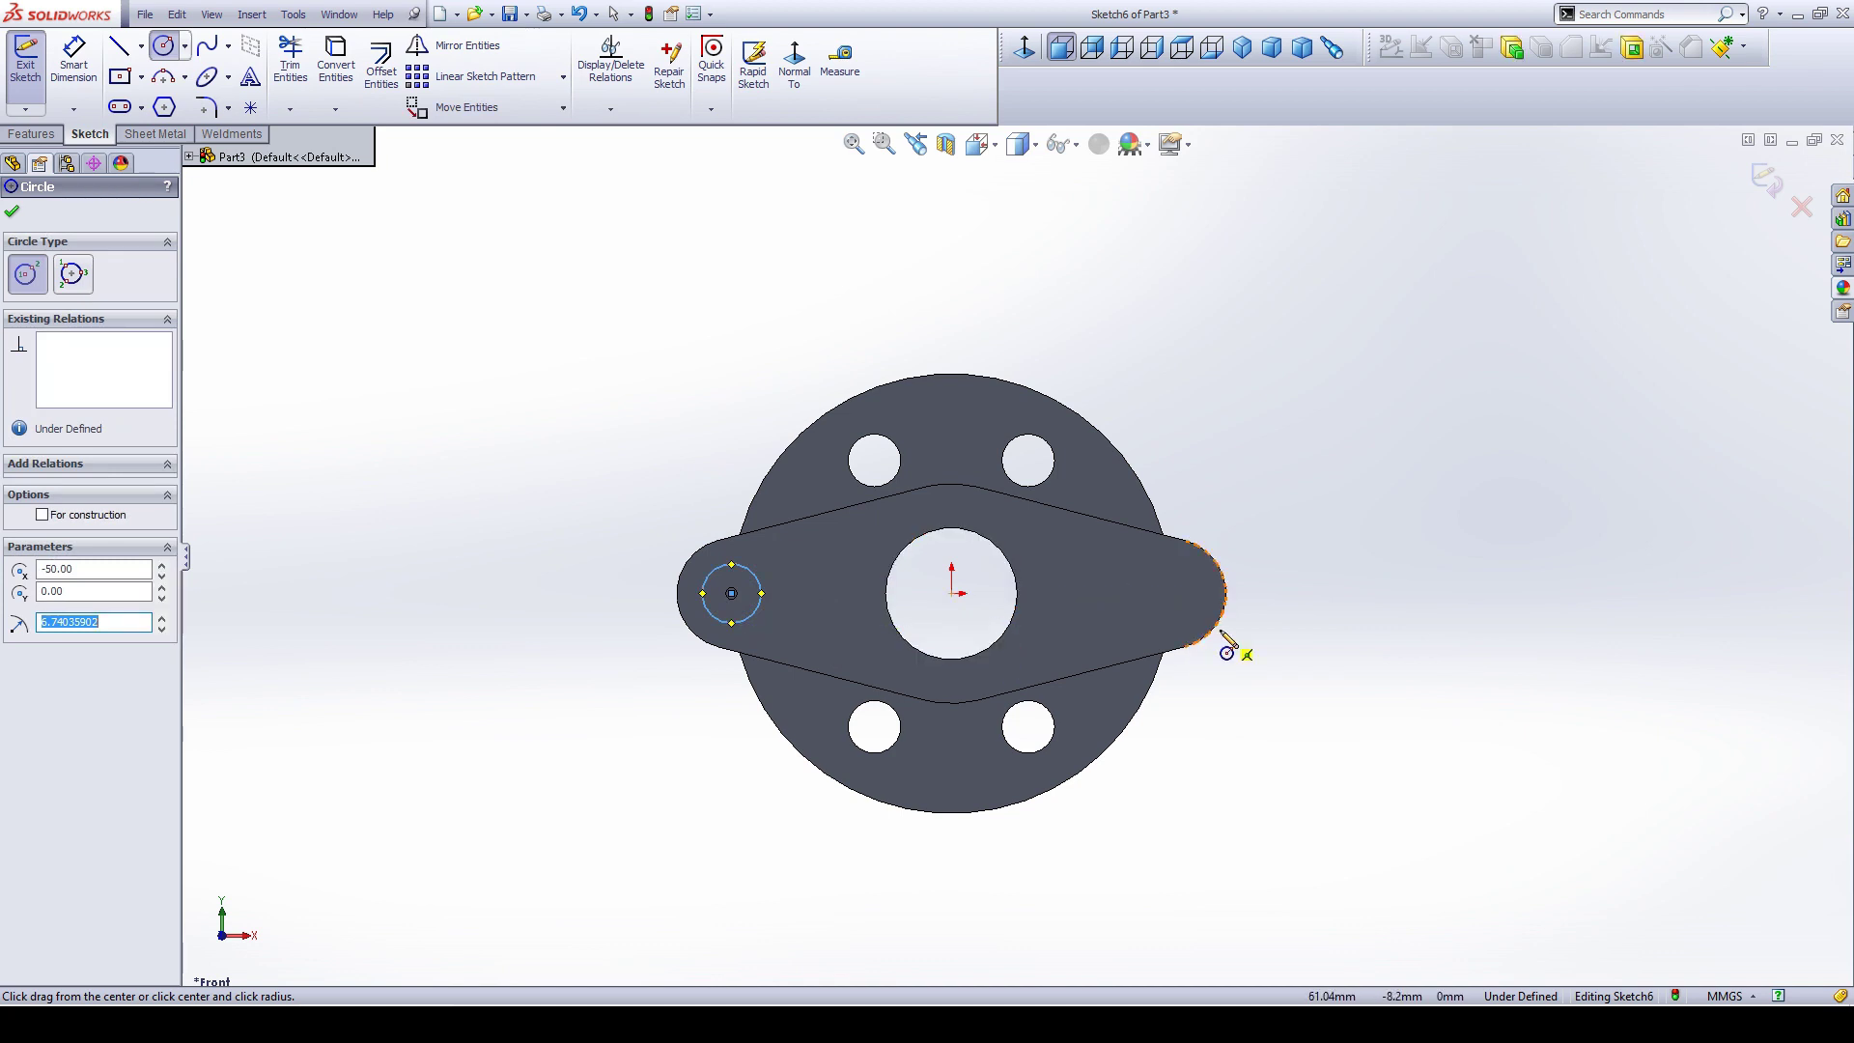
click(1171, 593)
click(1200, 593)
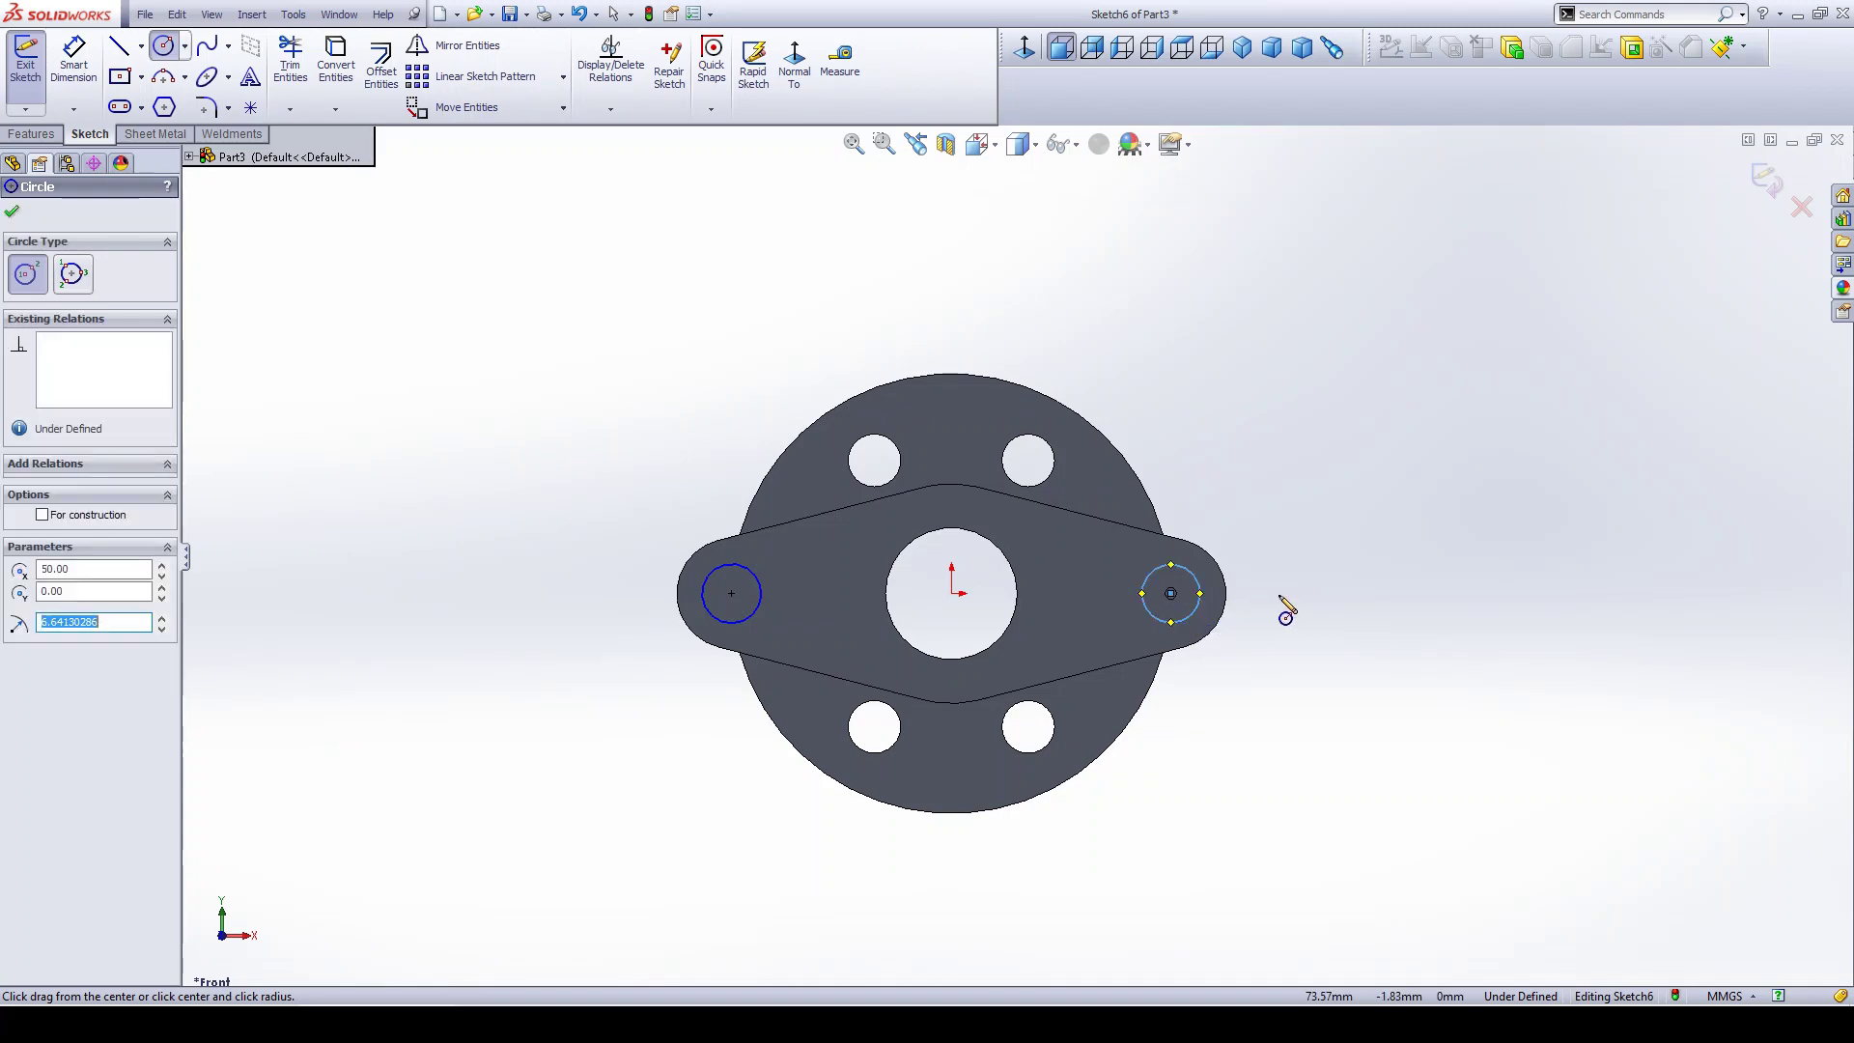
click(13, 213)
Add an Equal relation between the two circles at the flange's rounded ends.
drag(619, 470, 859, 720)
drag(1105, 386, 1282, 699)
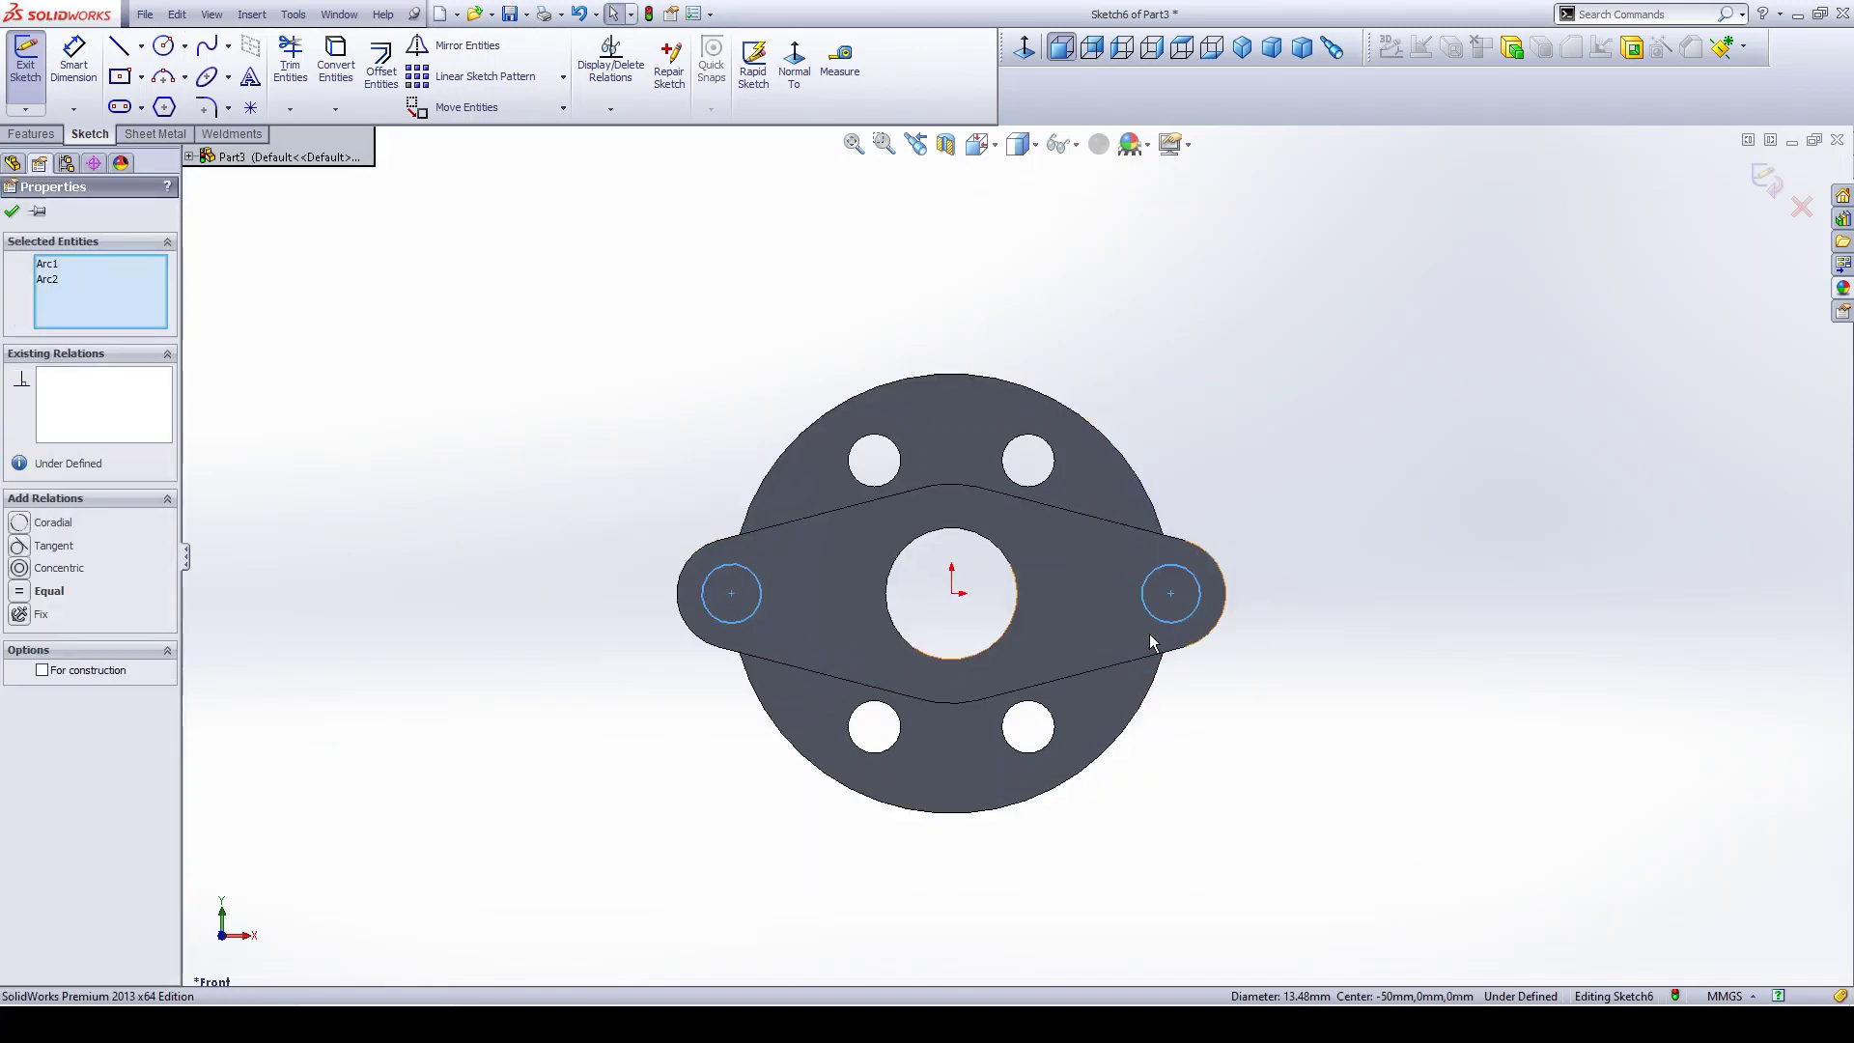
click(20, 590)
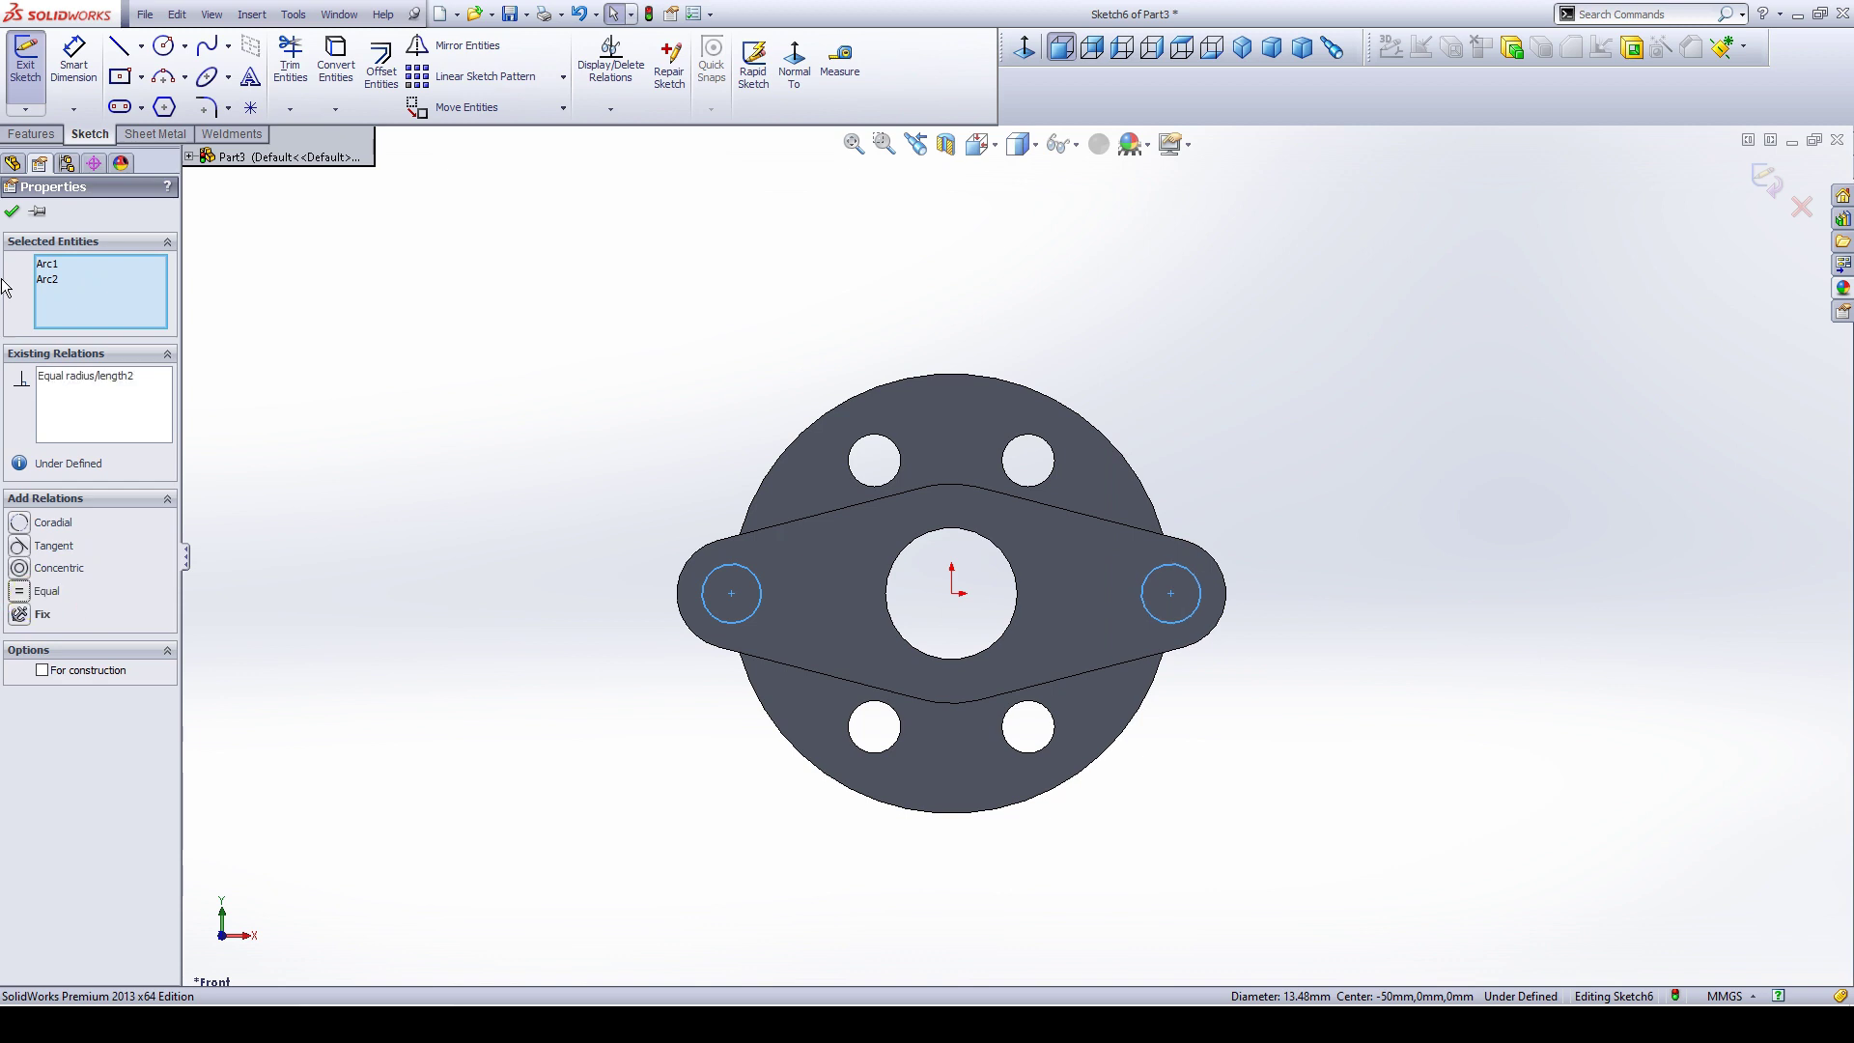
click(10, 214)
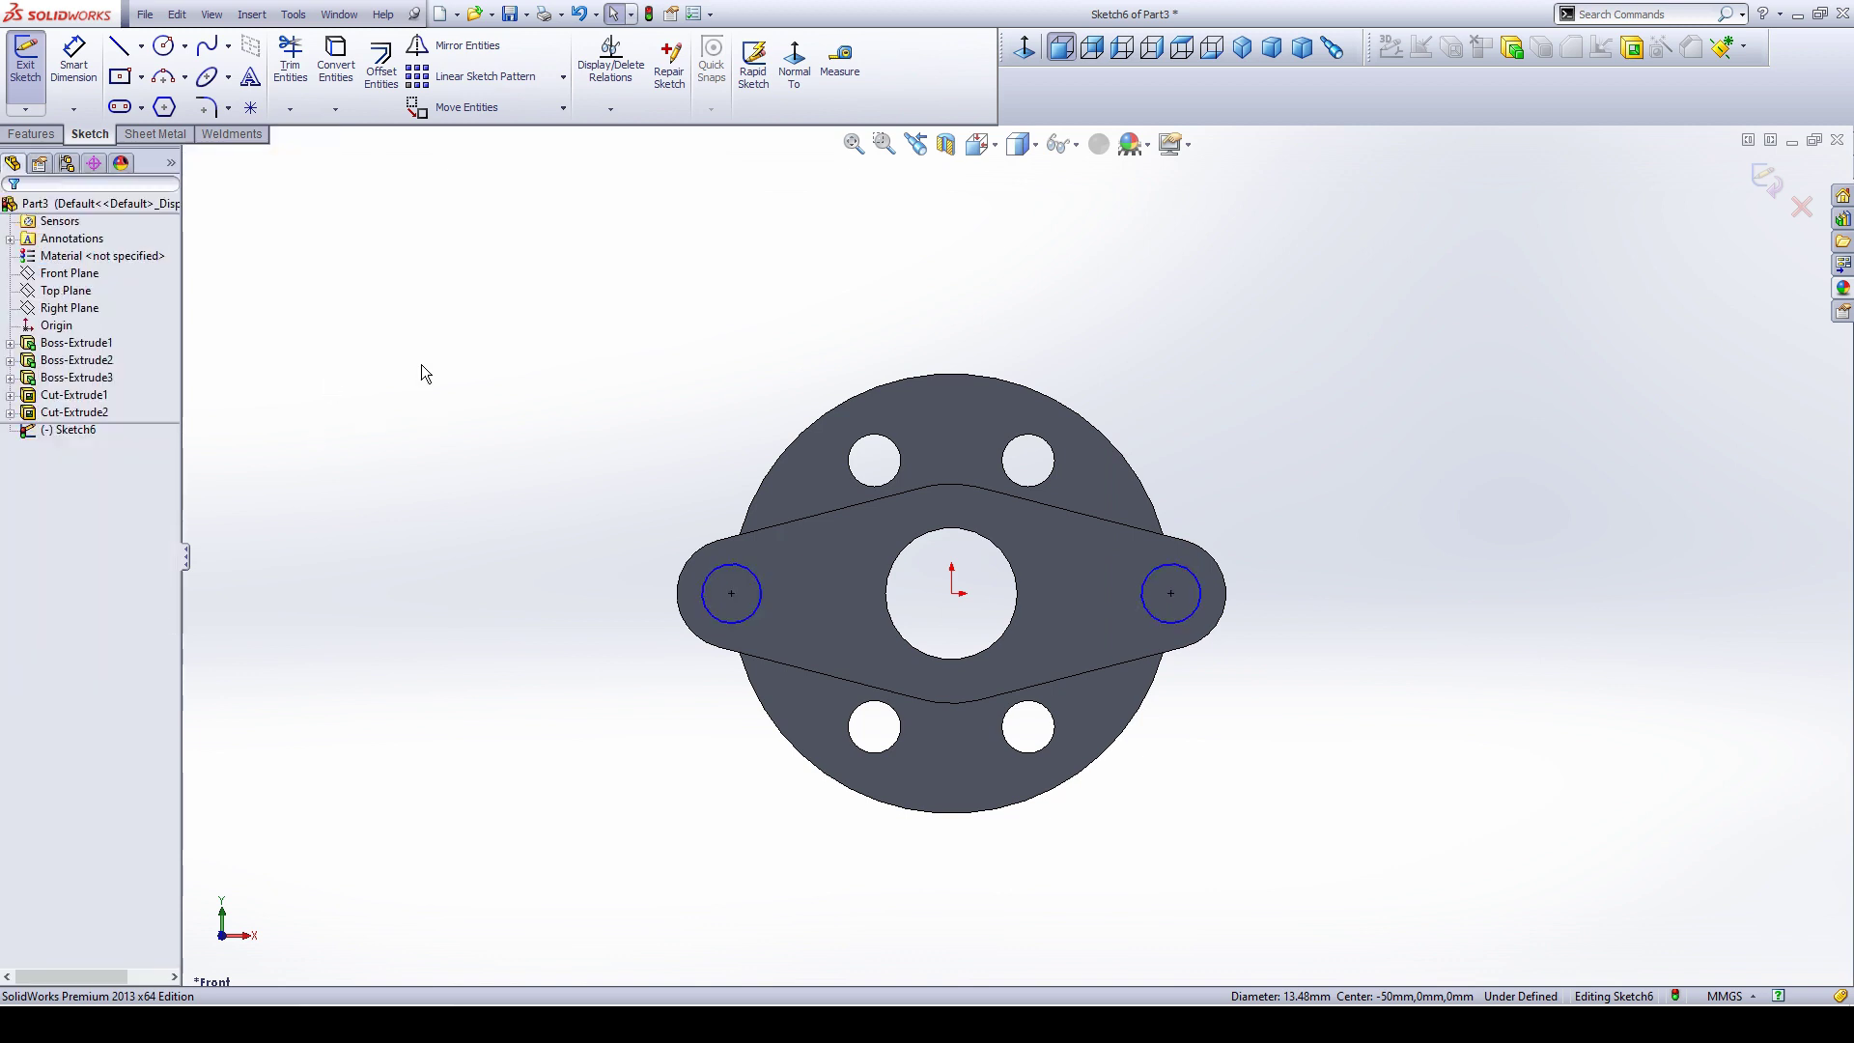
Cut-extrude the two end circles through the flange, using Up To Surface with the flange's inner face as the end.
click(31, 133)
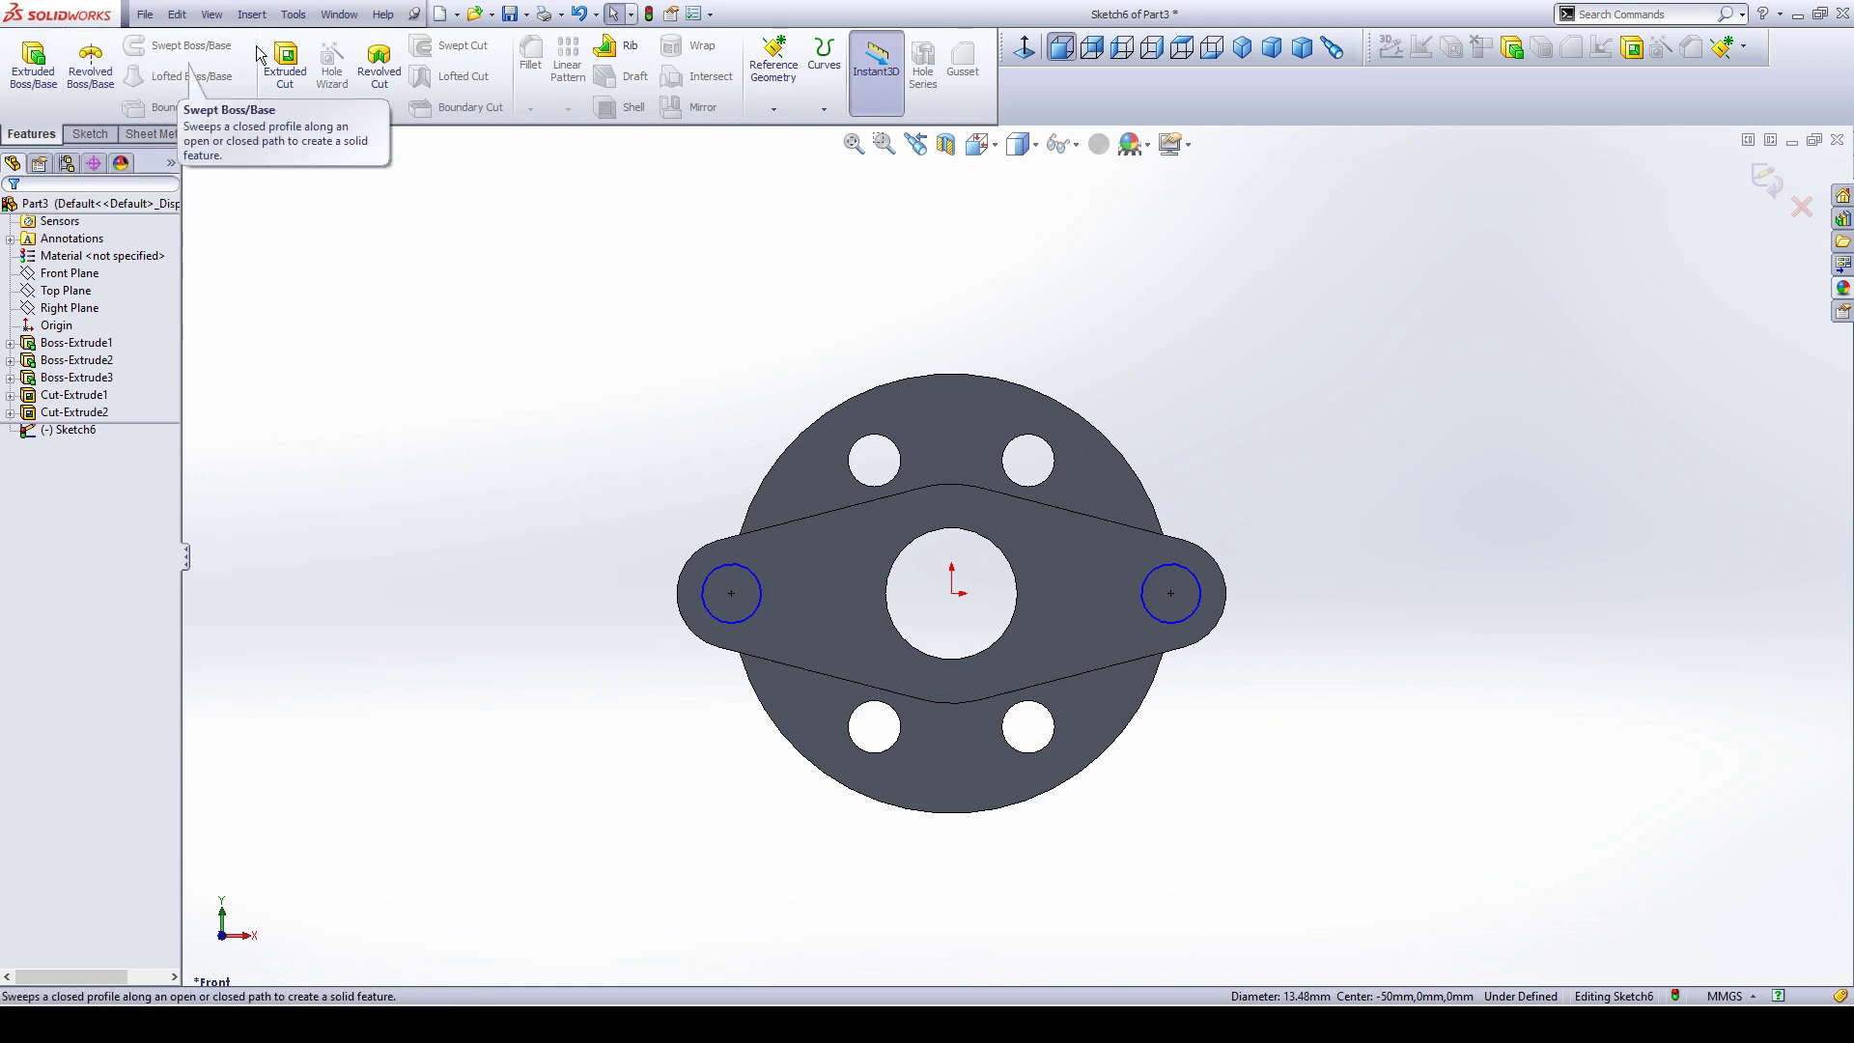
click(281, 60)
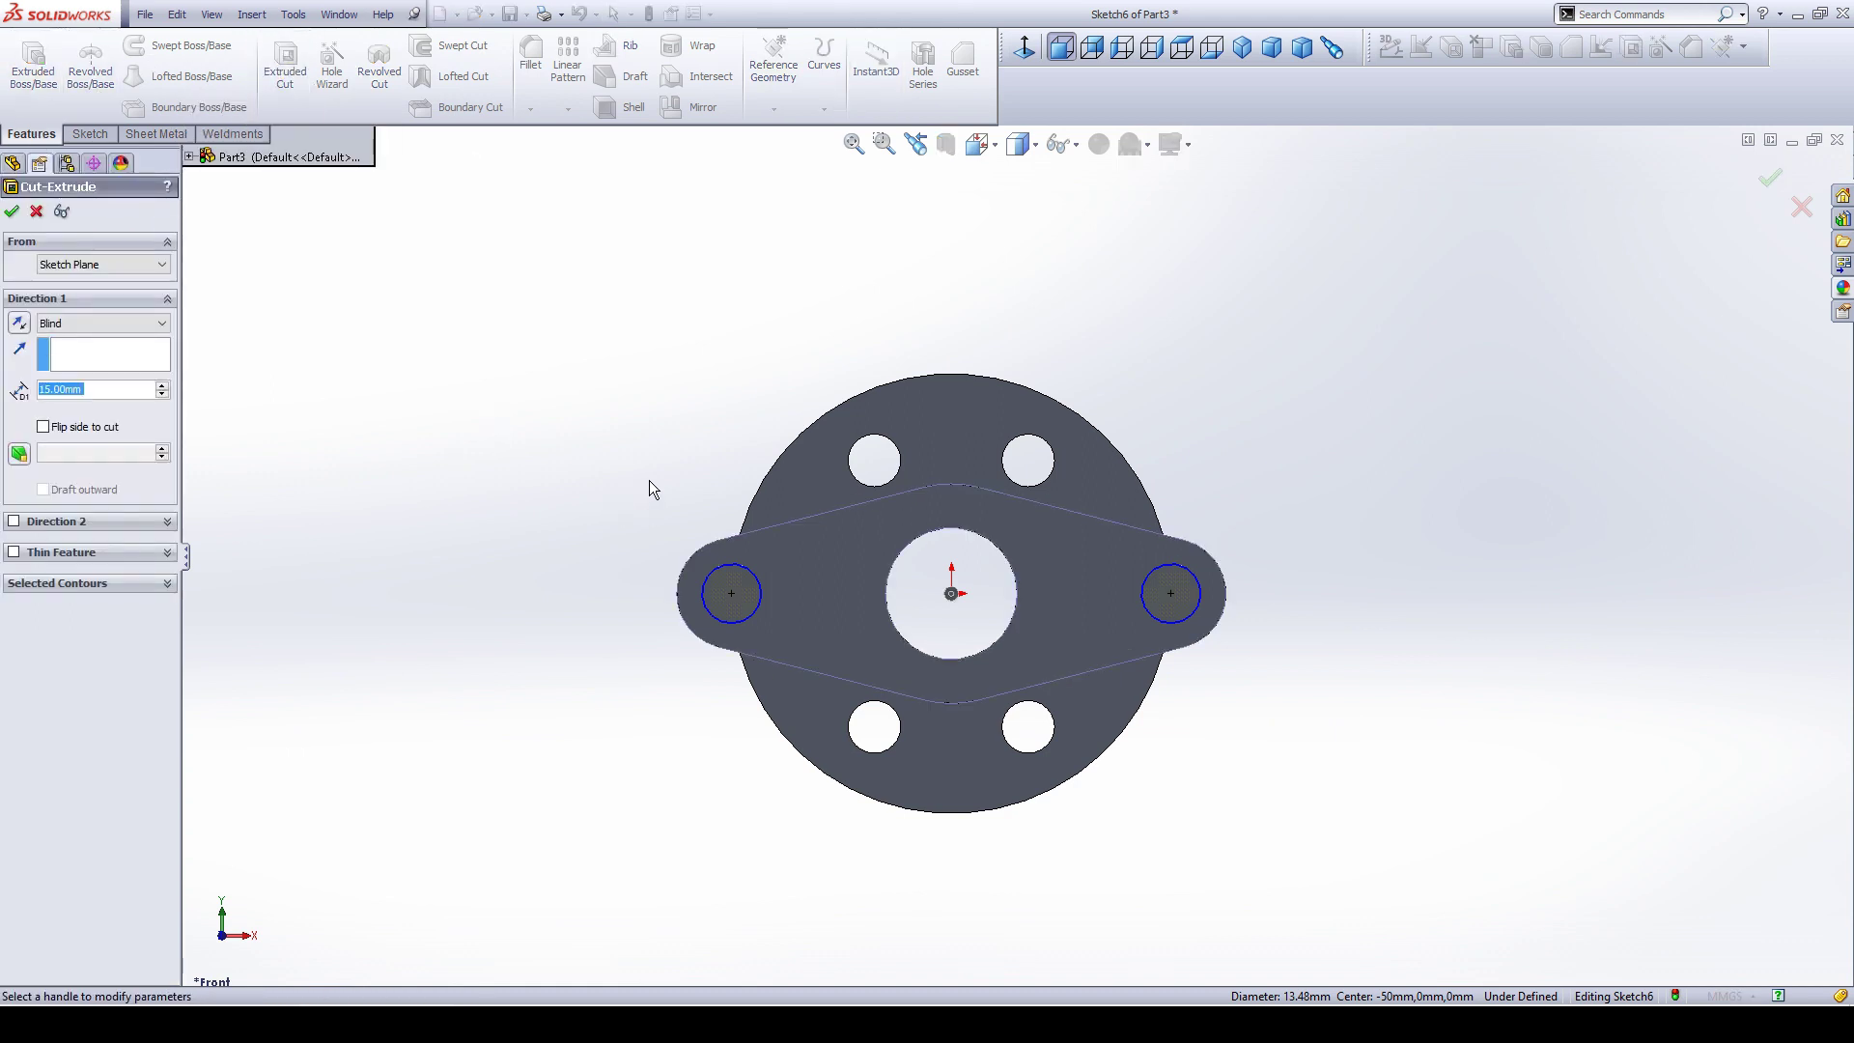
middle_drag(649, 488, 378, 623)
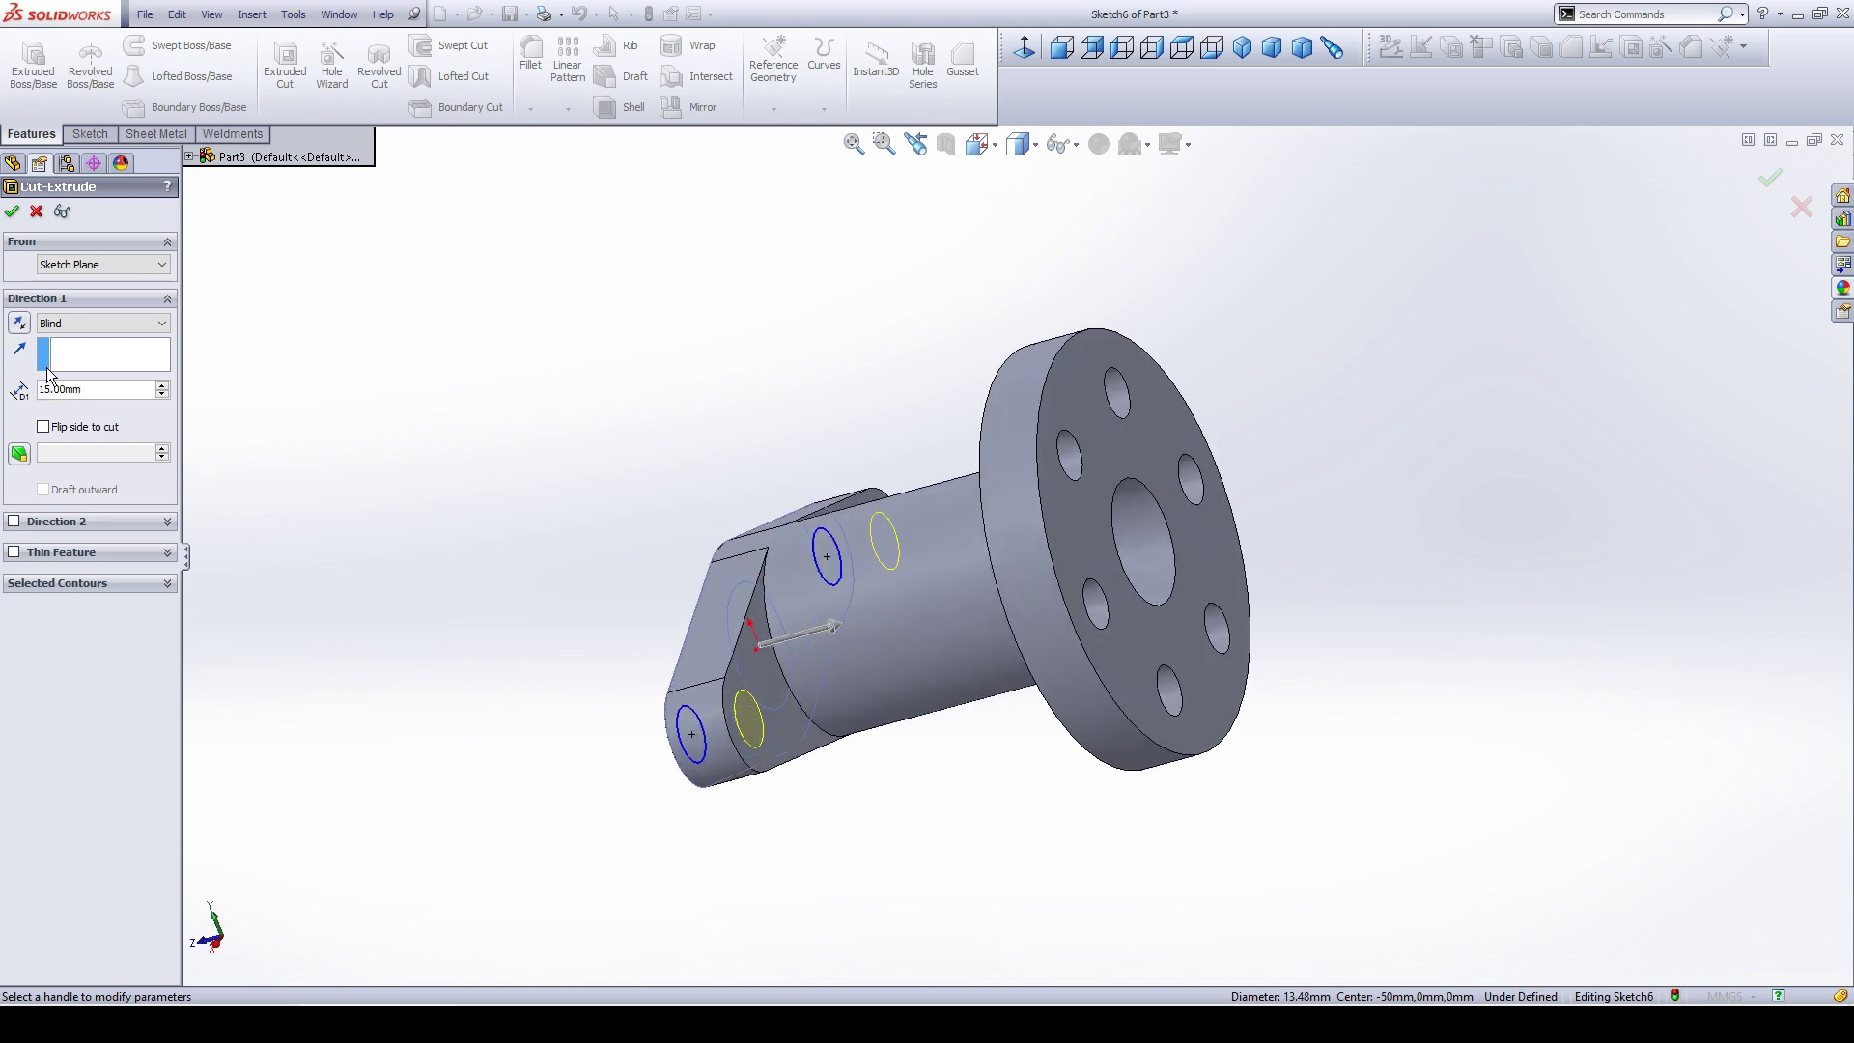
click(99, 322)
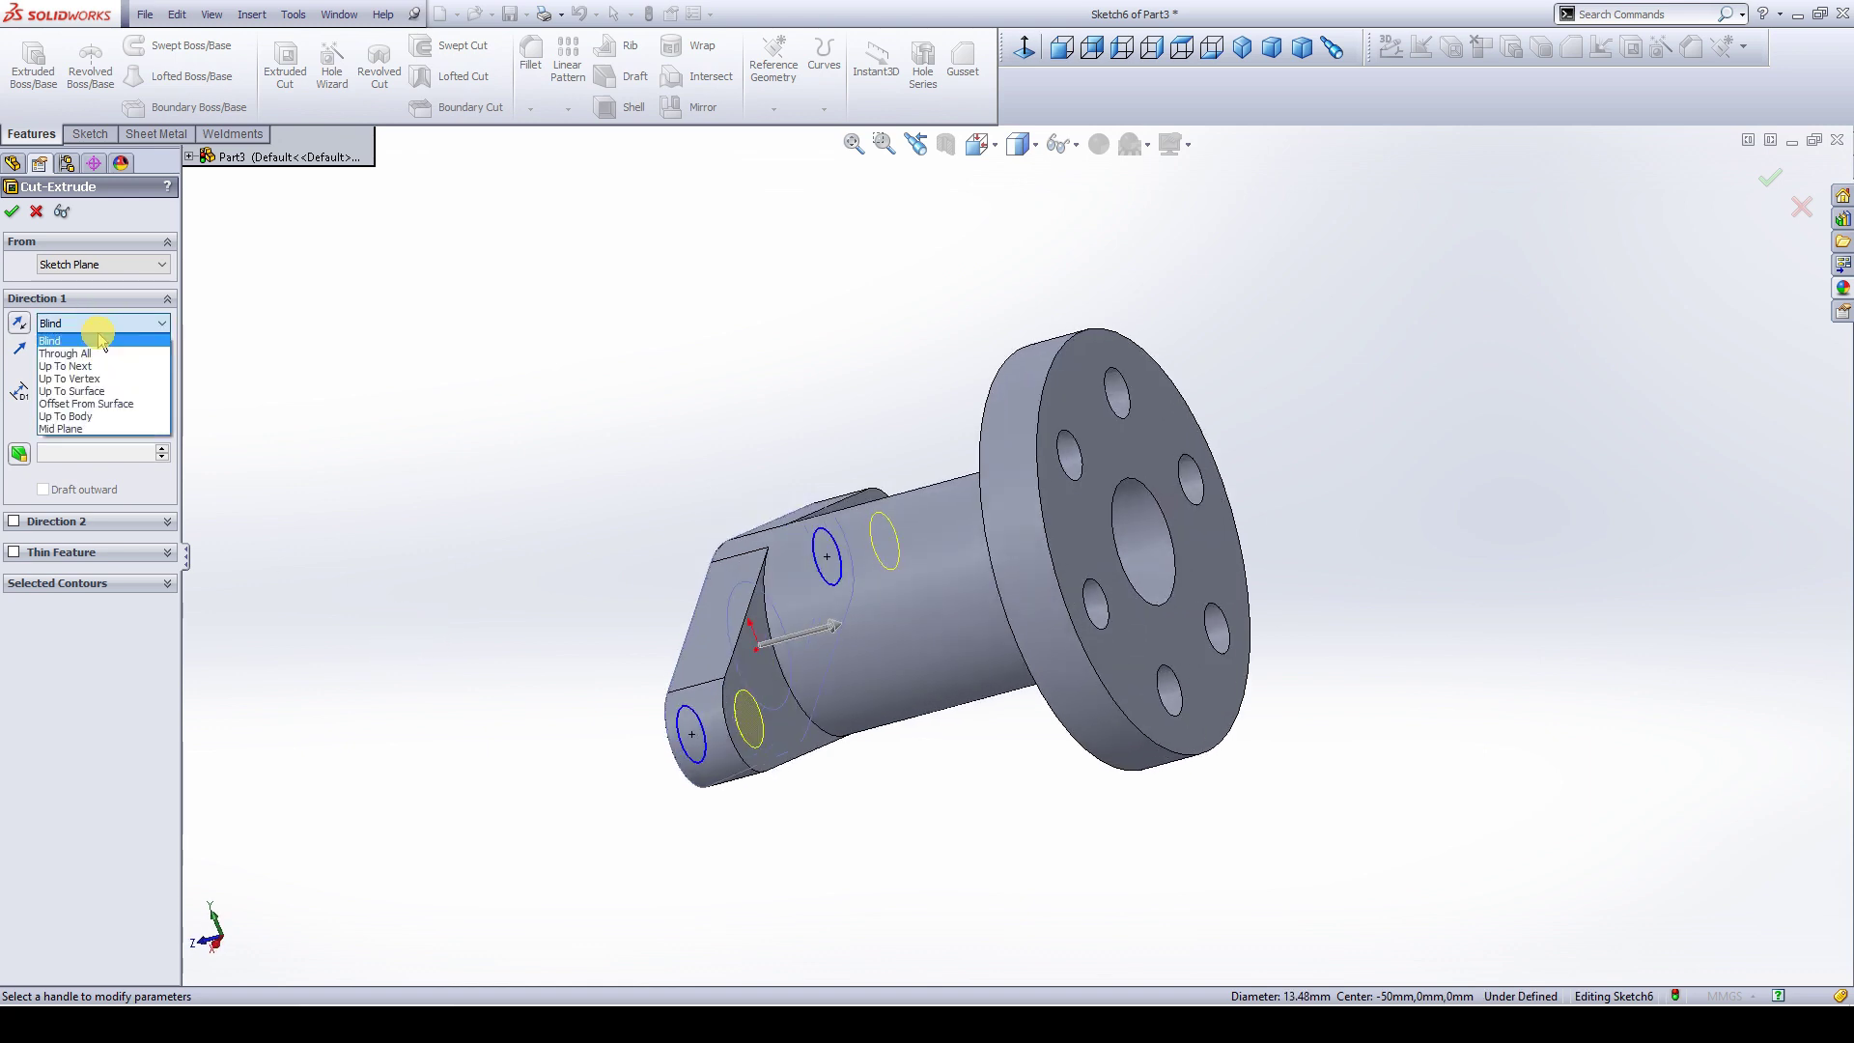
click(116, 398)
click(753, 724)
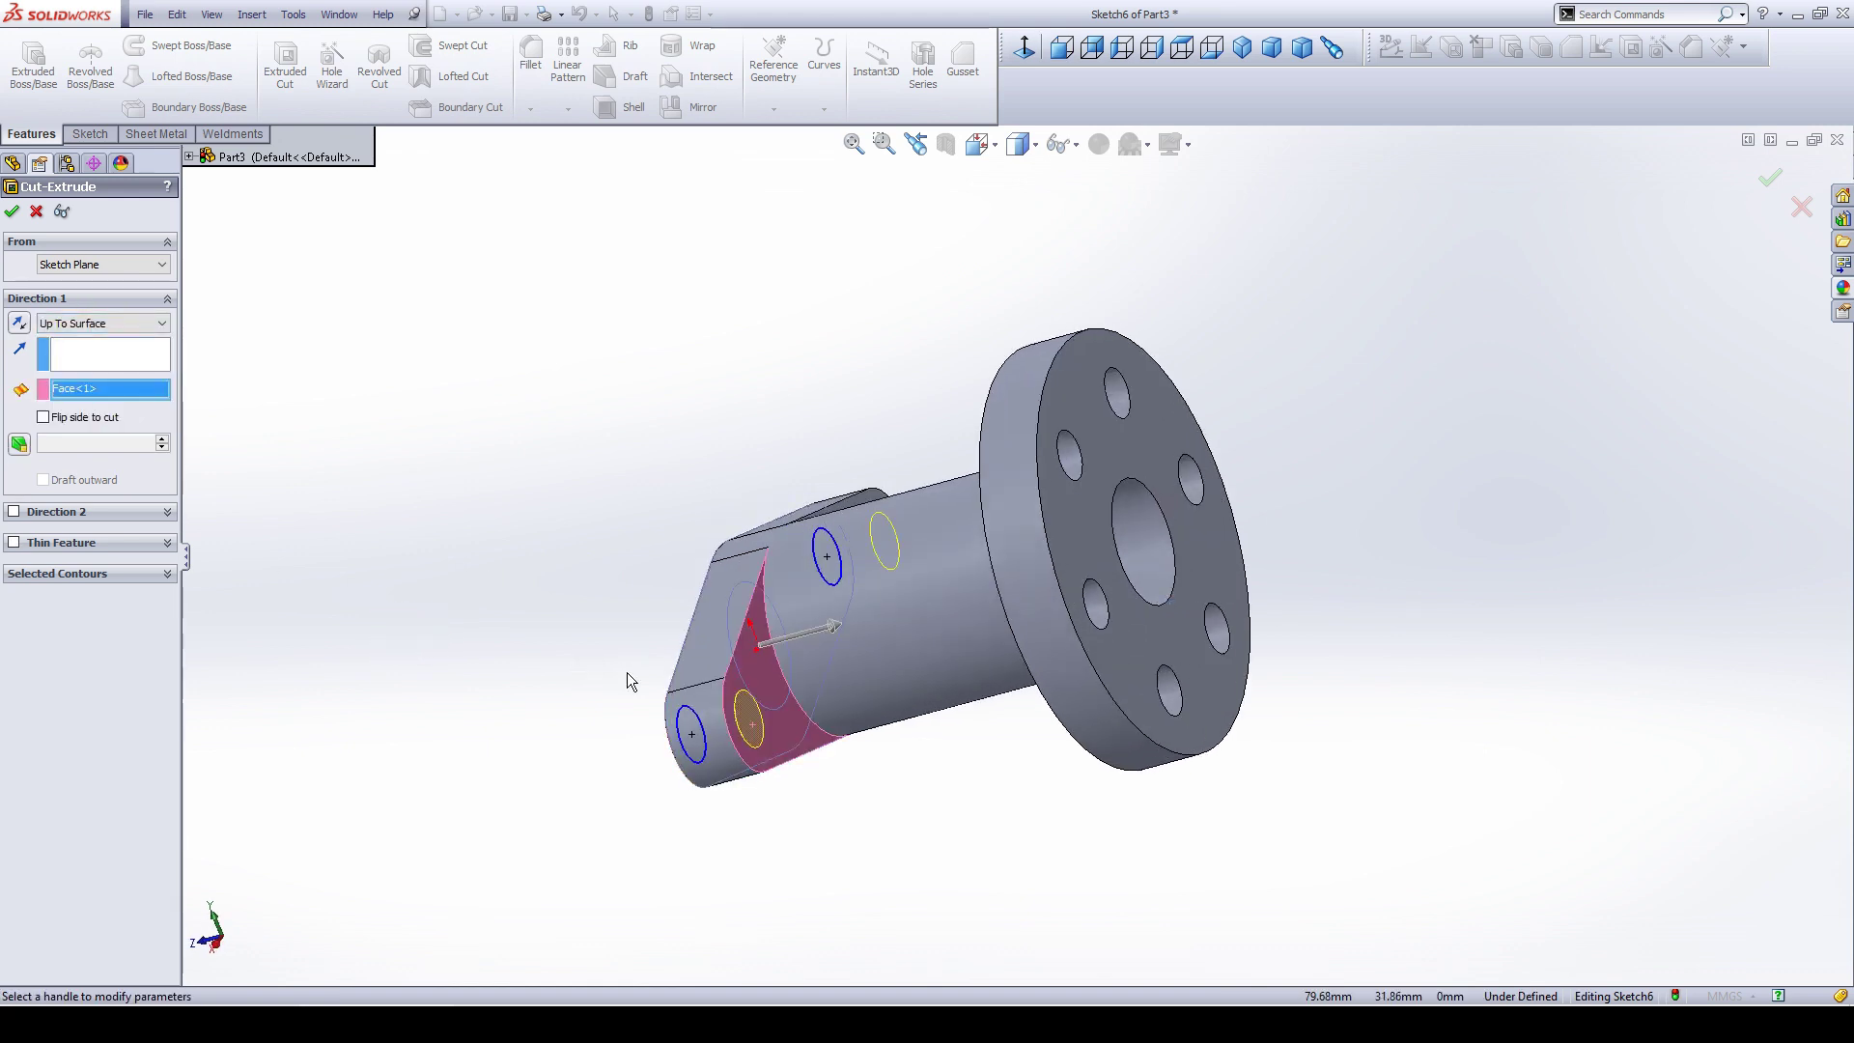
click(18, 211)
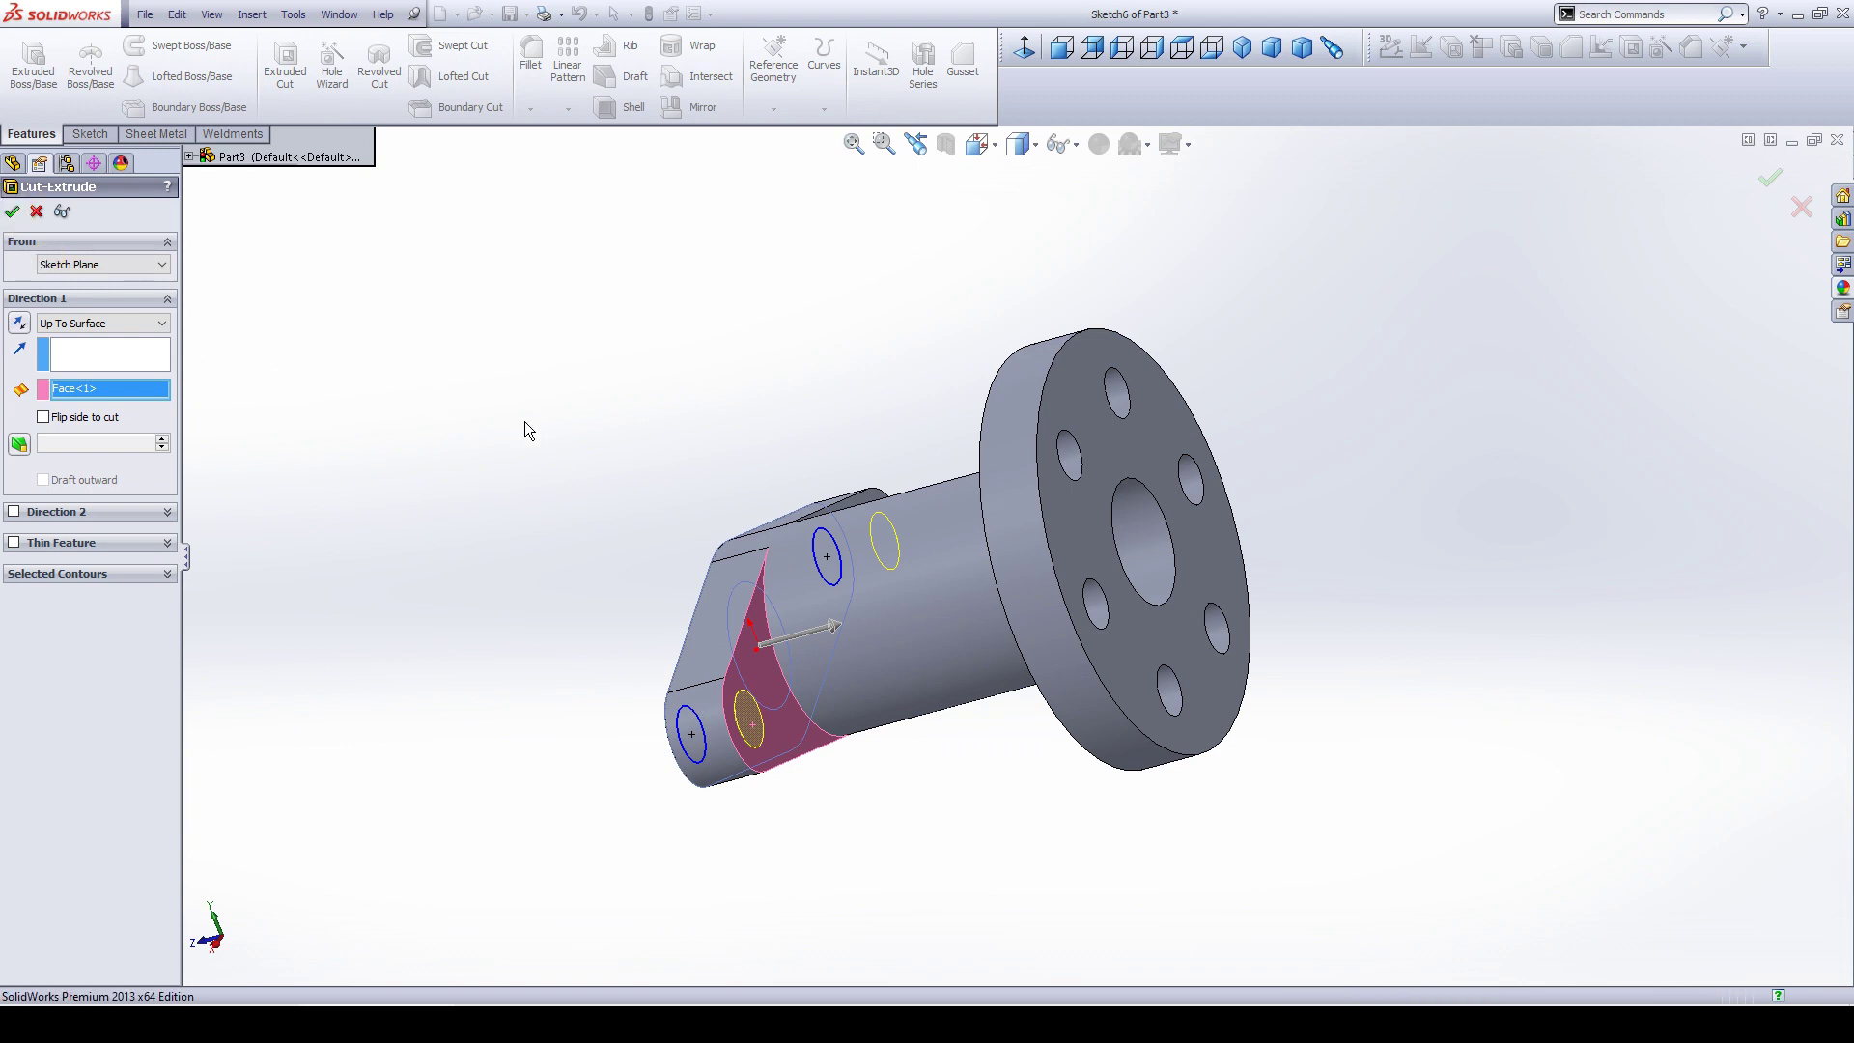
Apply a light green color with RGB values 128, 255, 128 to the whole part.
middle_drag(601, 427, 671, 436)
scroll(680, 502, down, 2)
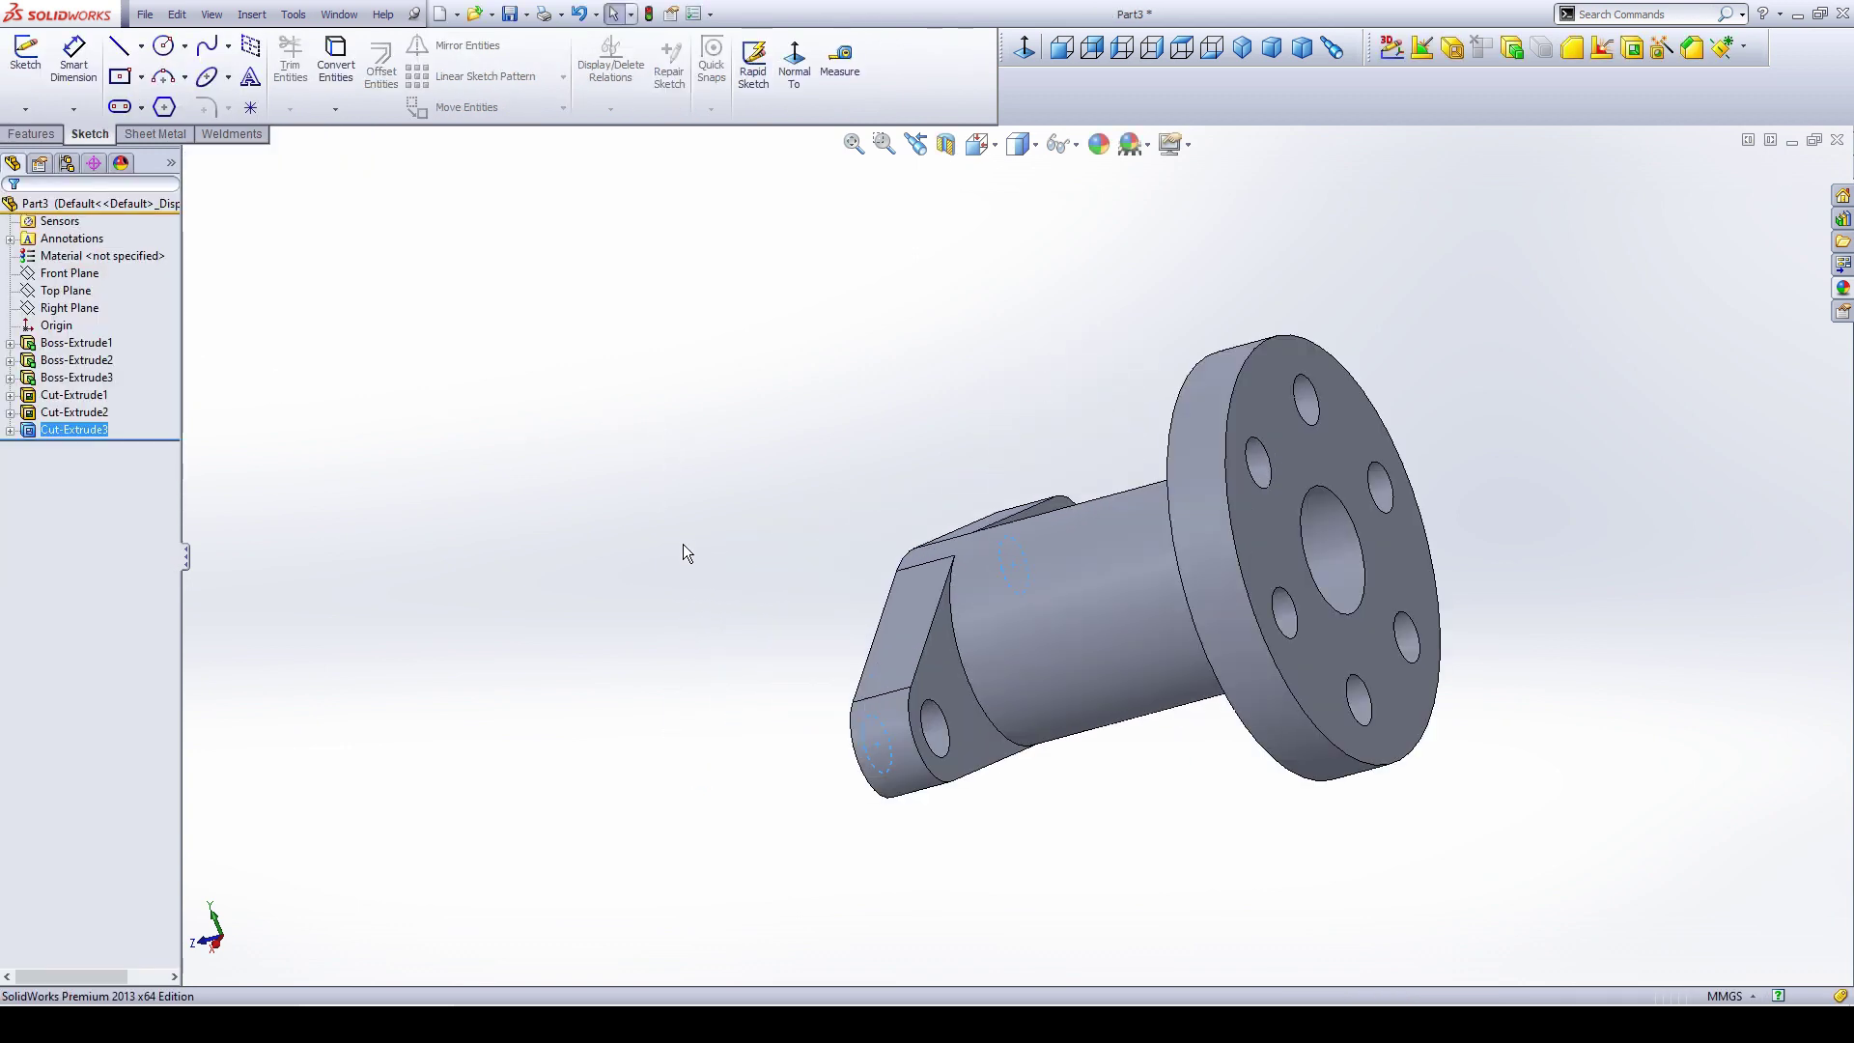
click(1243, 49)
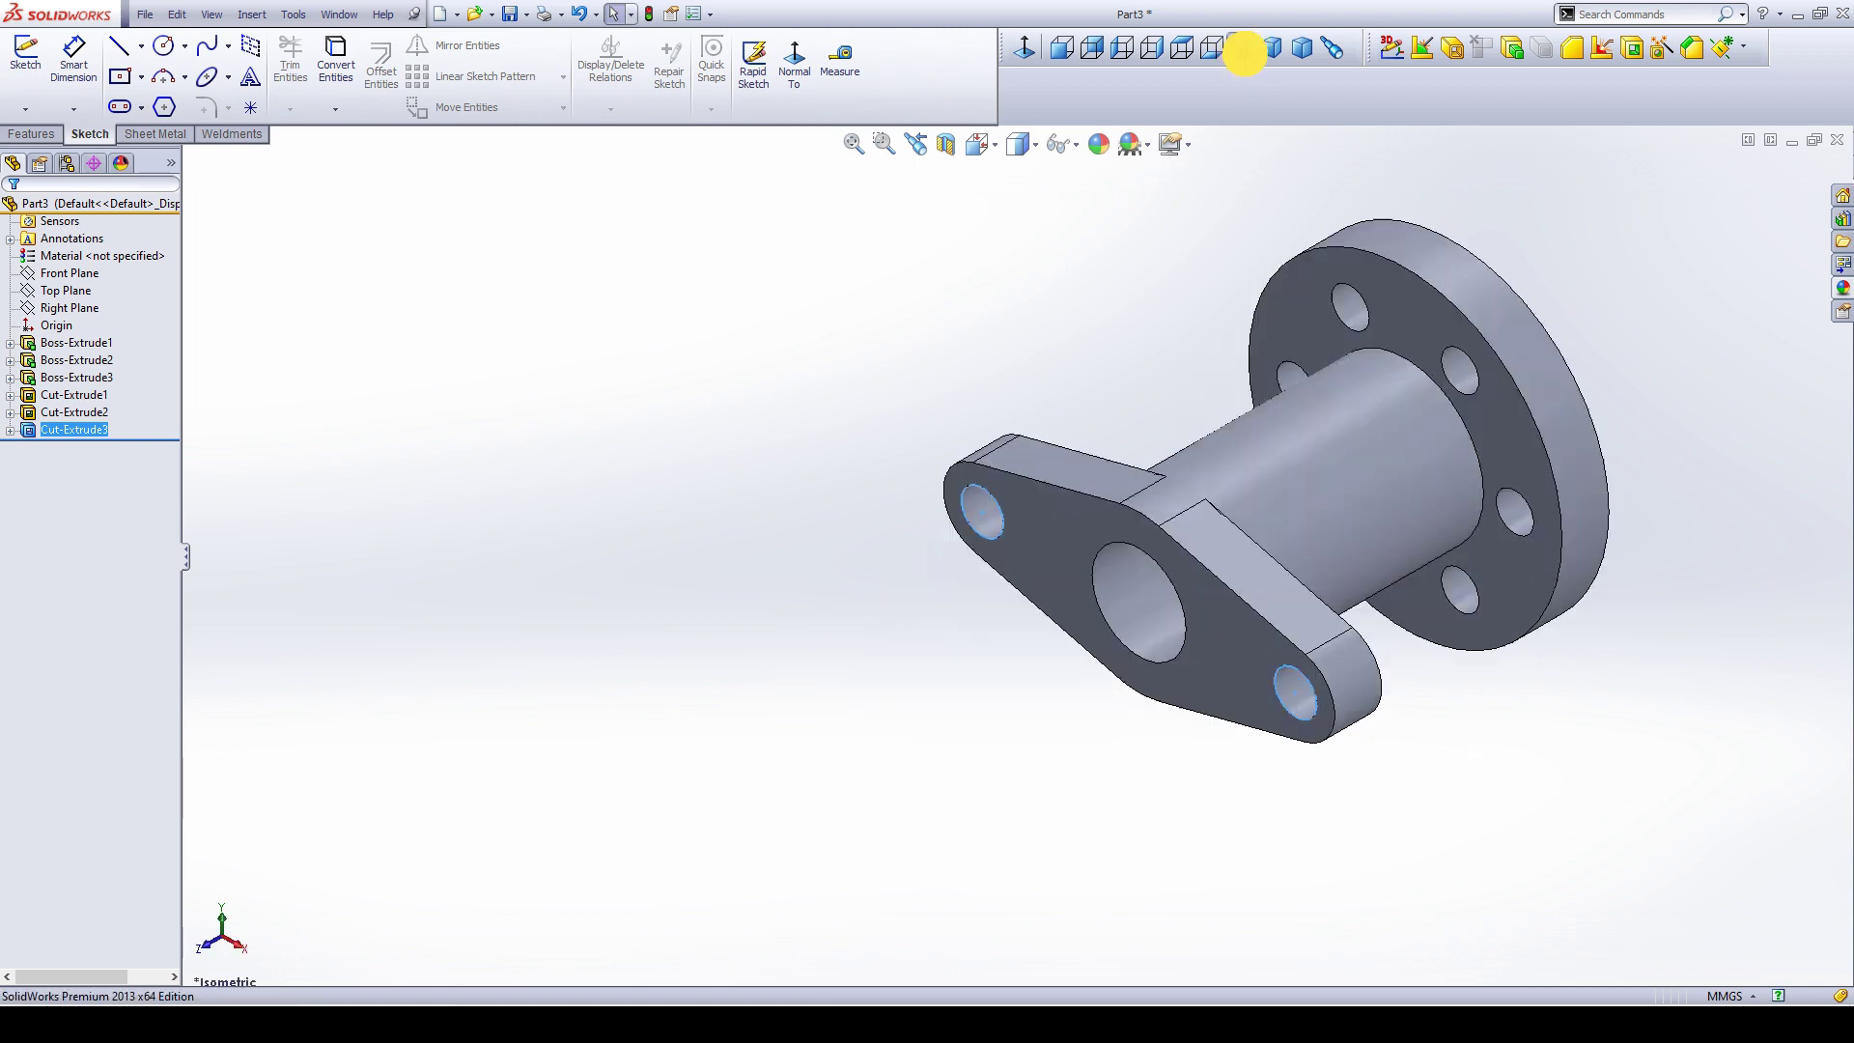
middle_click(1113, 270)
middle_click(1128, 255)
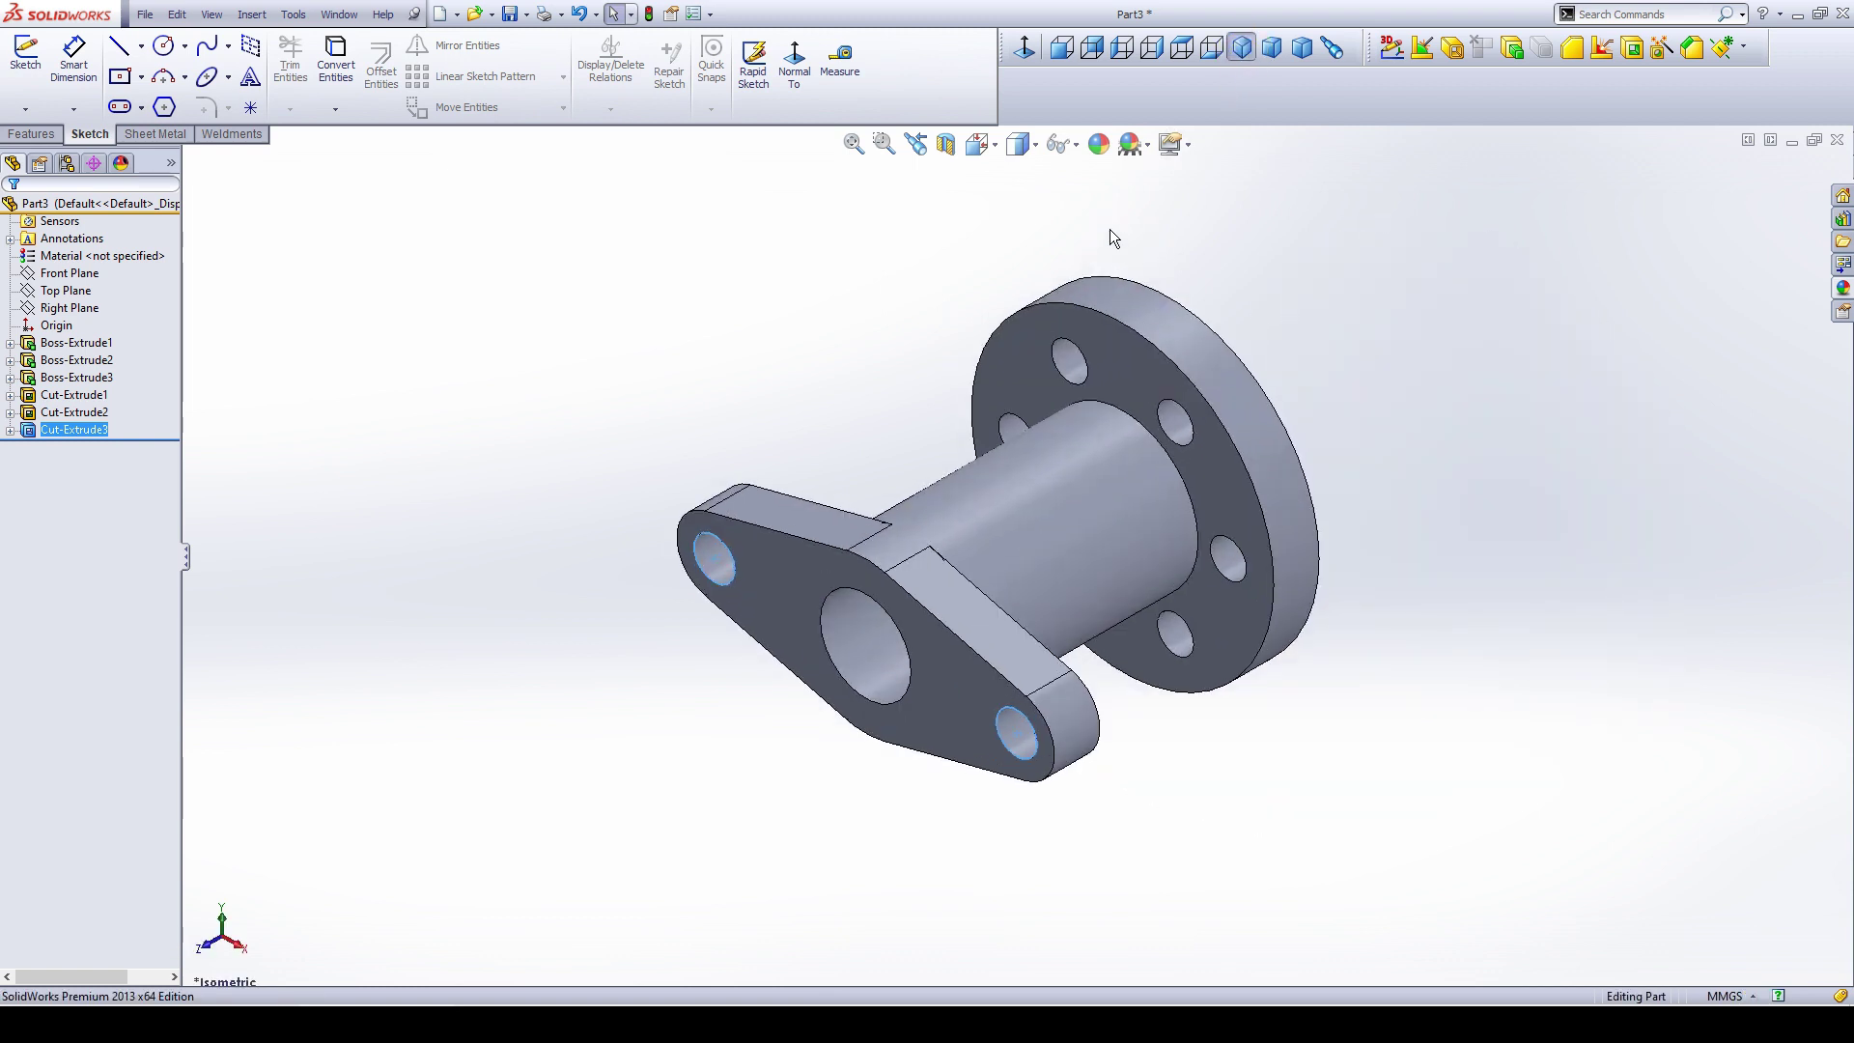
click(1096, 158)
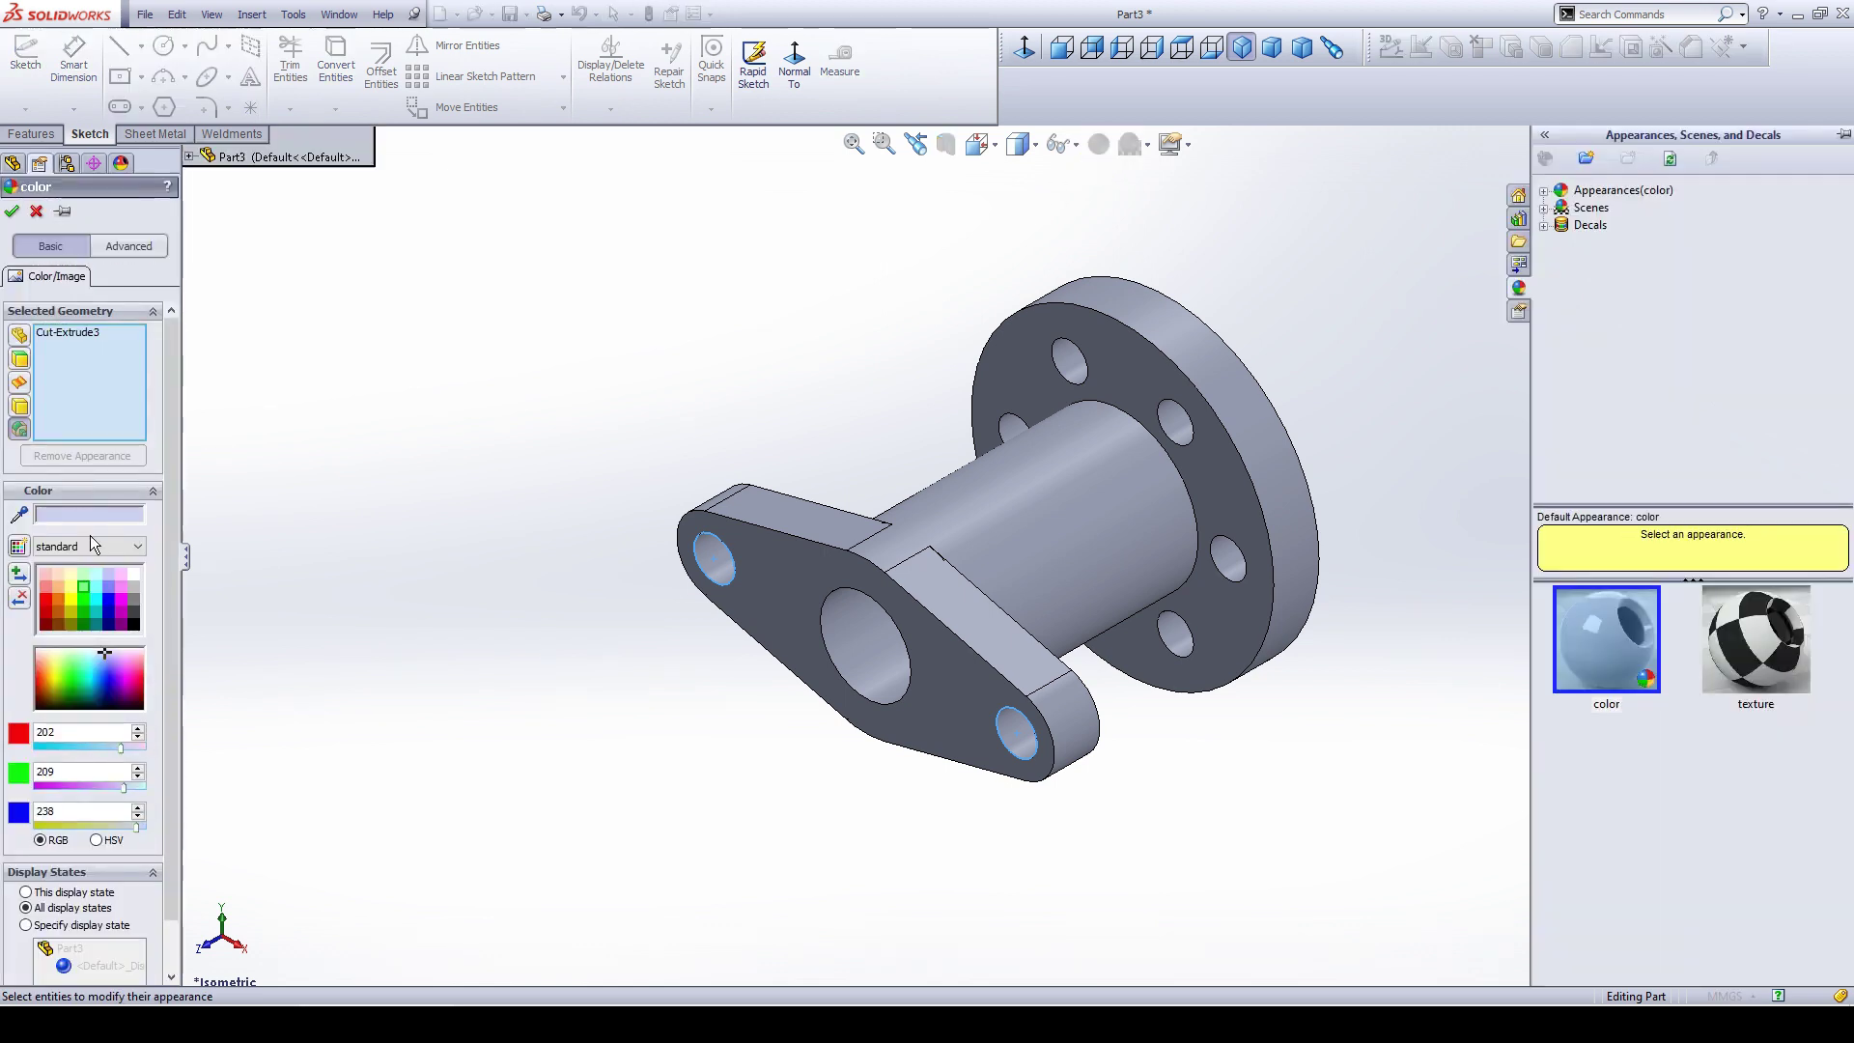
click(87, 599)
click(85, 591)
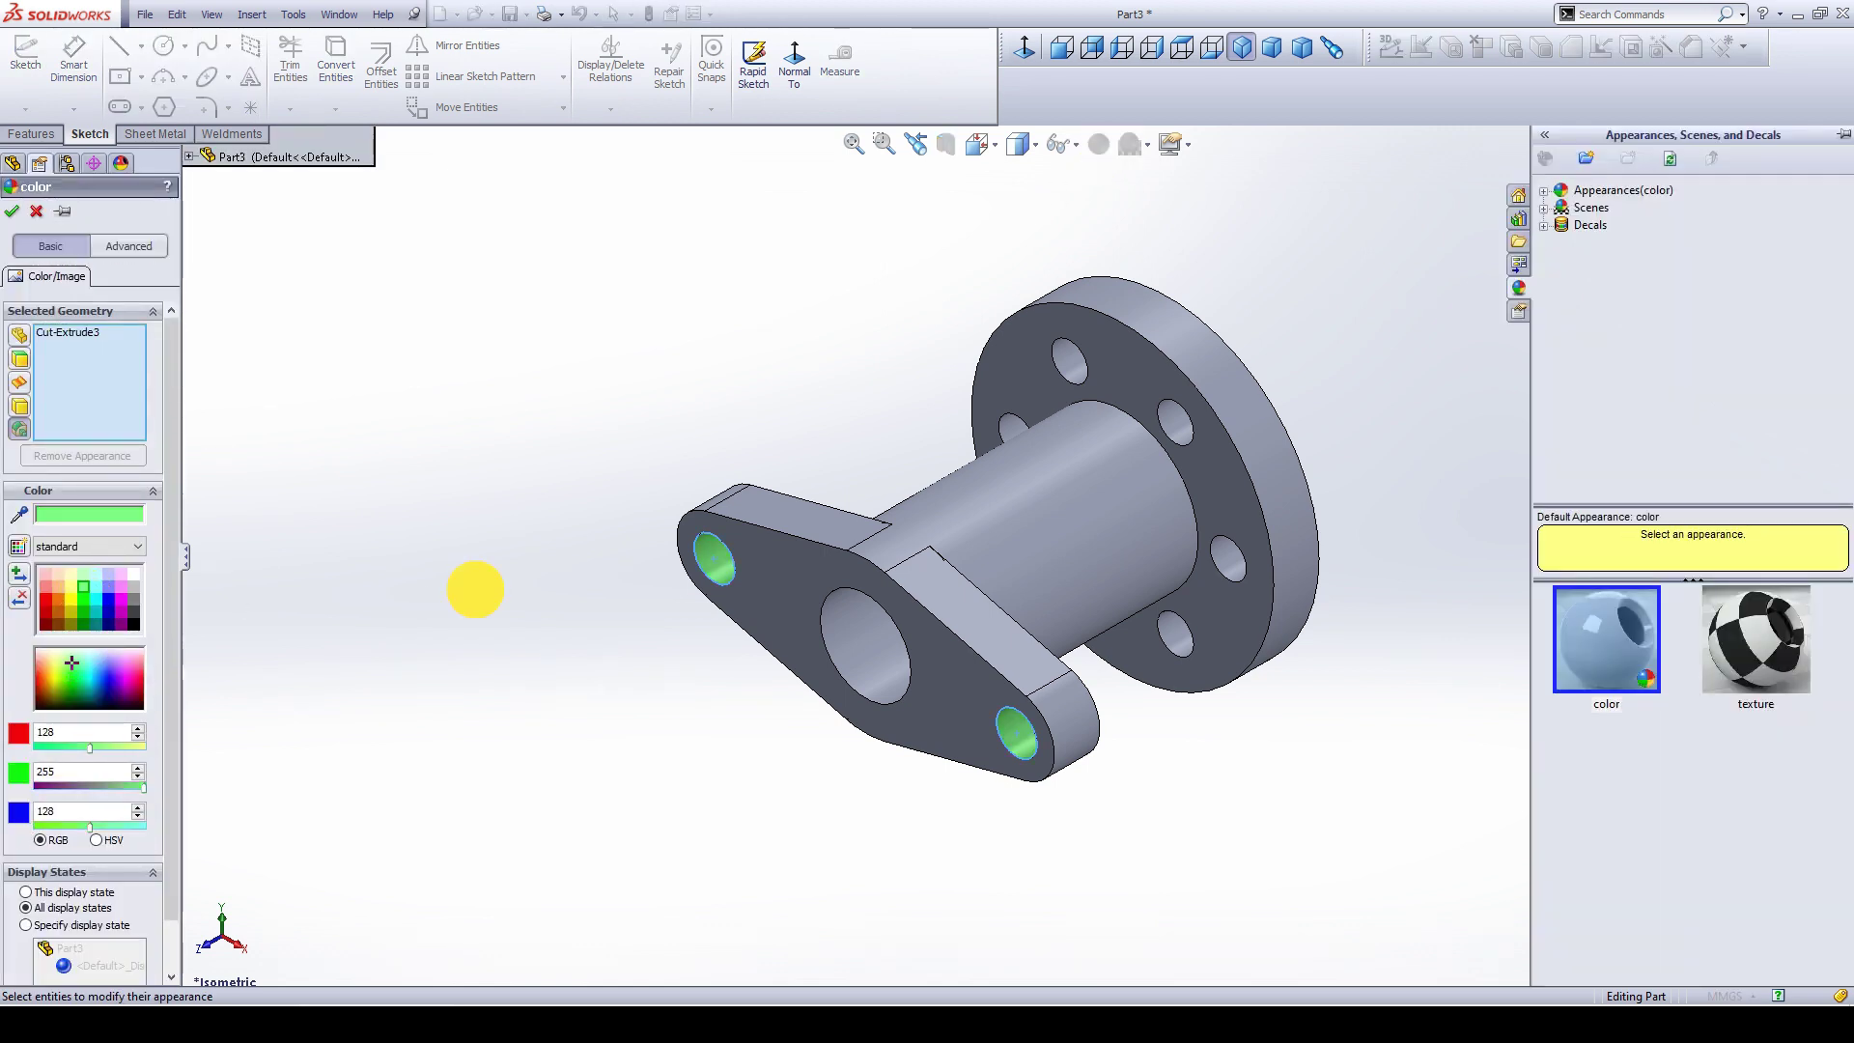
click(37, 211)
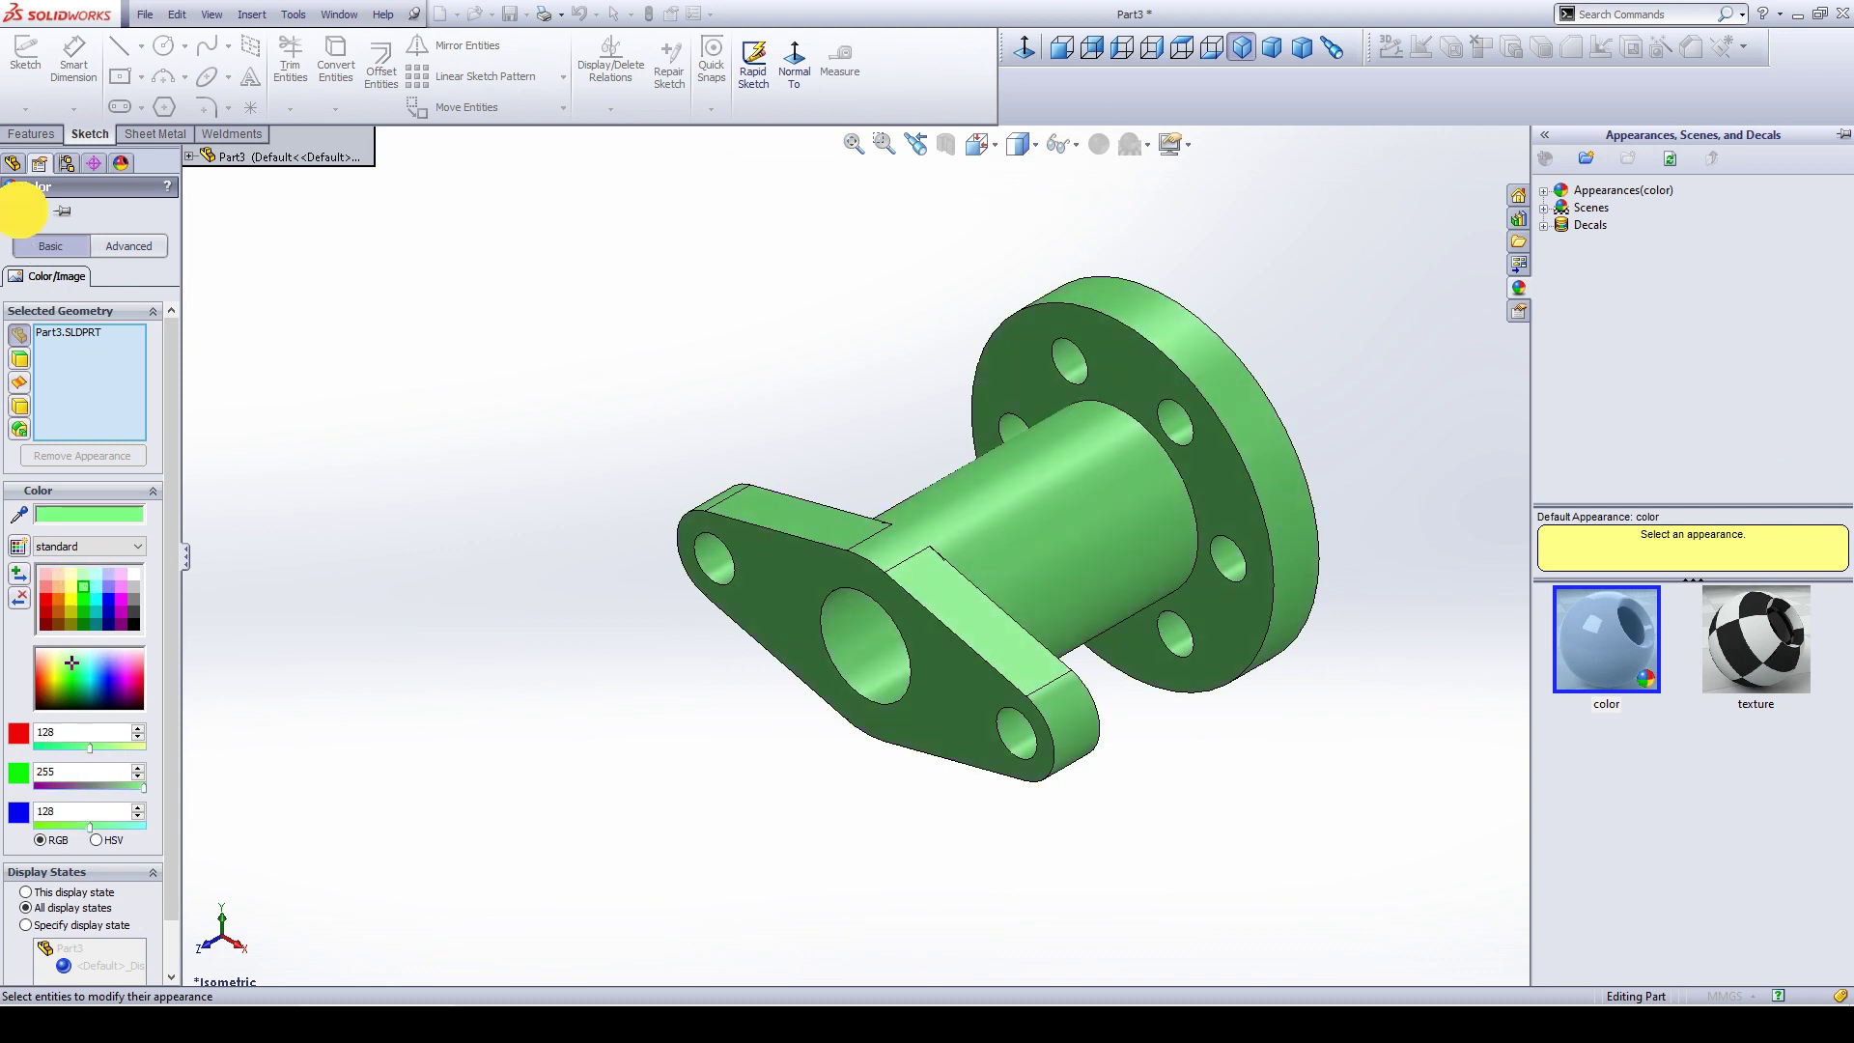
click(21, 208)
click(576, 593)
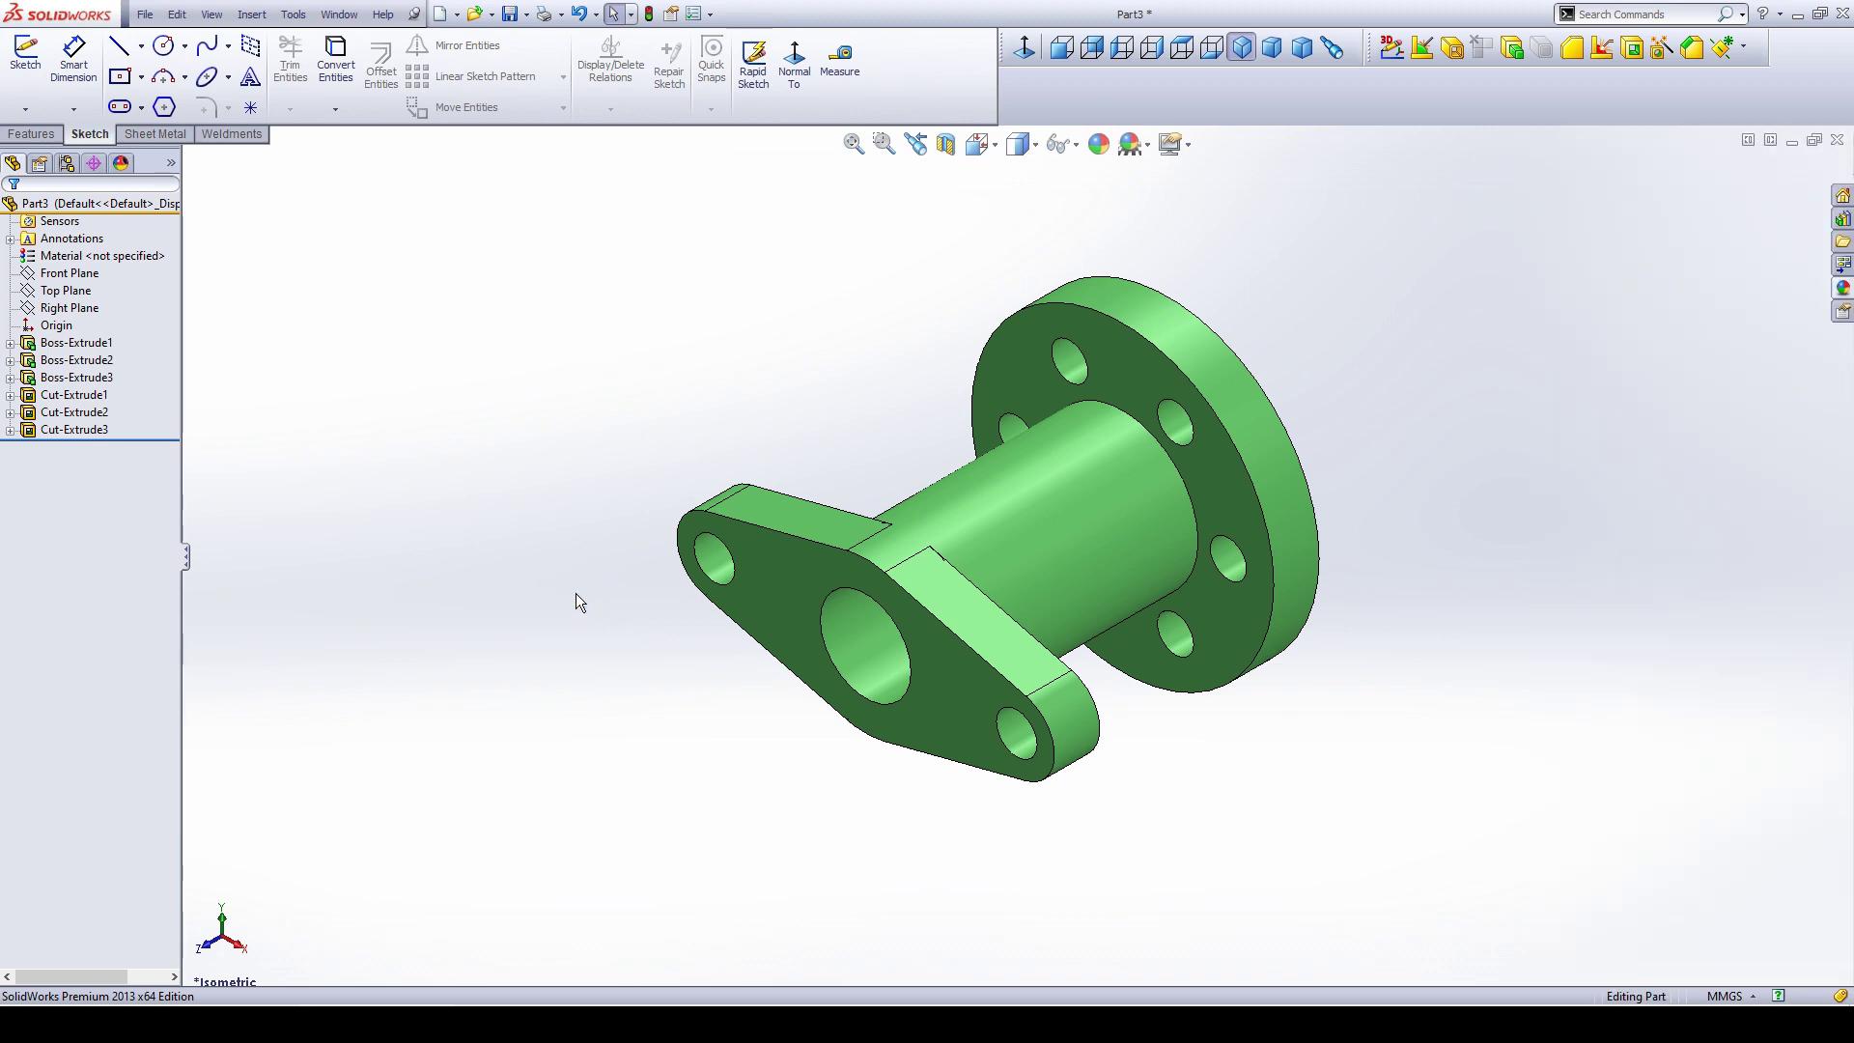
mouse_move(1134, 718)
middle_down()
mouse_move(1130, 654)
mouse_move(991, 544)
mouse_move(865, 583)
mouse_move(811, 675)
mouse_move(844, 750)
mouse_move(936, 779)
mouse_move(1074, 708)
mouse_move(1233, 497)
mouse_move(1109, 736)
mouse_move(1164, 898)
middle_up()
key(ctrl+7)
mouse_move(1134, 716)
middle_down()
mouse_move(1126, 621)
mouse_move(960, 532)
mouse_move(857, 592)
mouse_move(815, 686)
mouse_move(857, 749)
mouse_move(956, 782)
mouse_move(1090, 689)
mouse_move(1111, 763)
mouse_move(1233, 509)
mouse_move(1101, 782)
mouse_move(1165, 913)
mouse_move(885, 547)
mouse_move(971, 525)
mouse_move(820, 480)
middle_up()
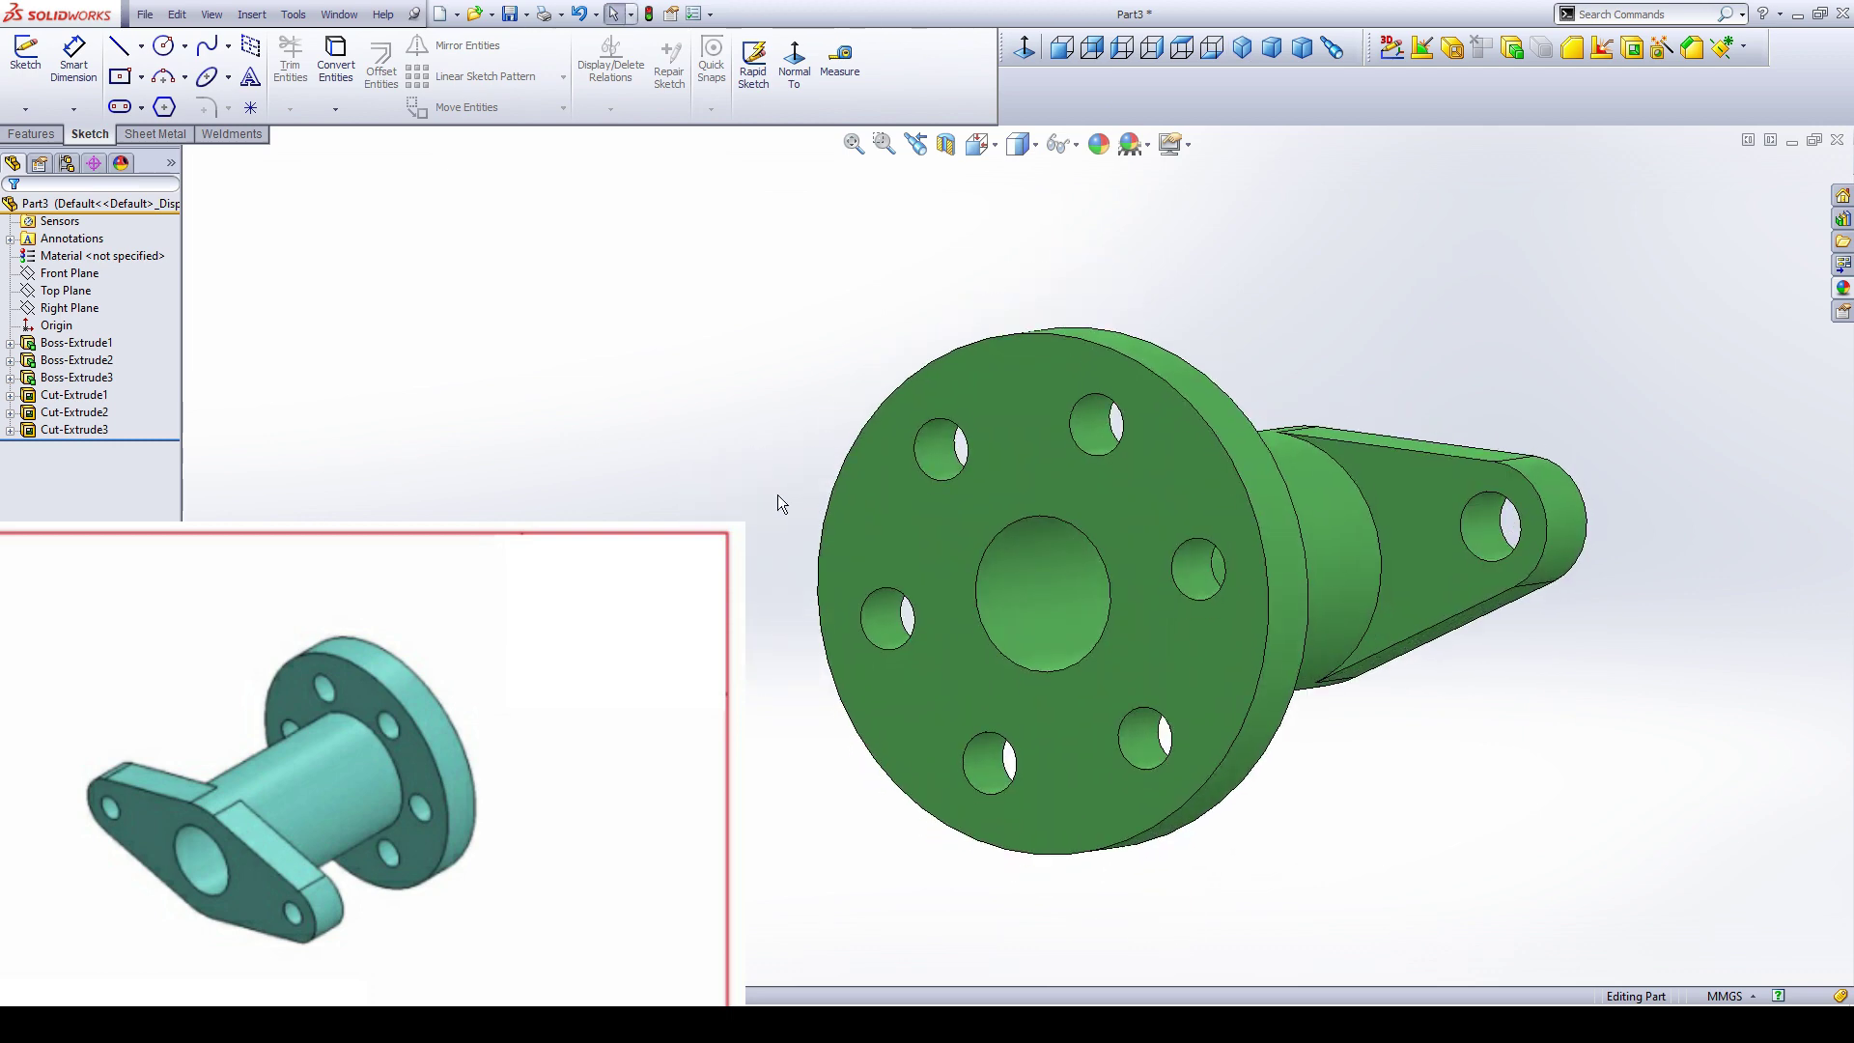